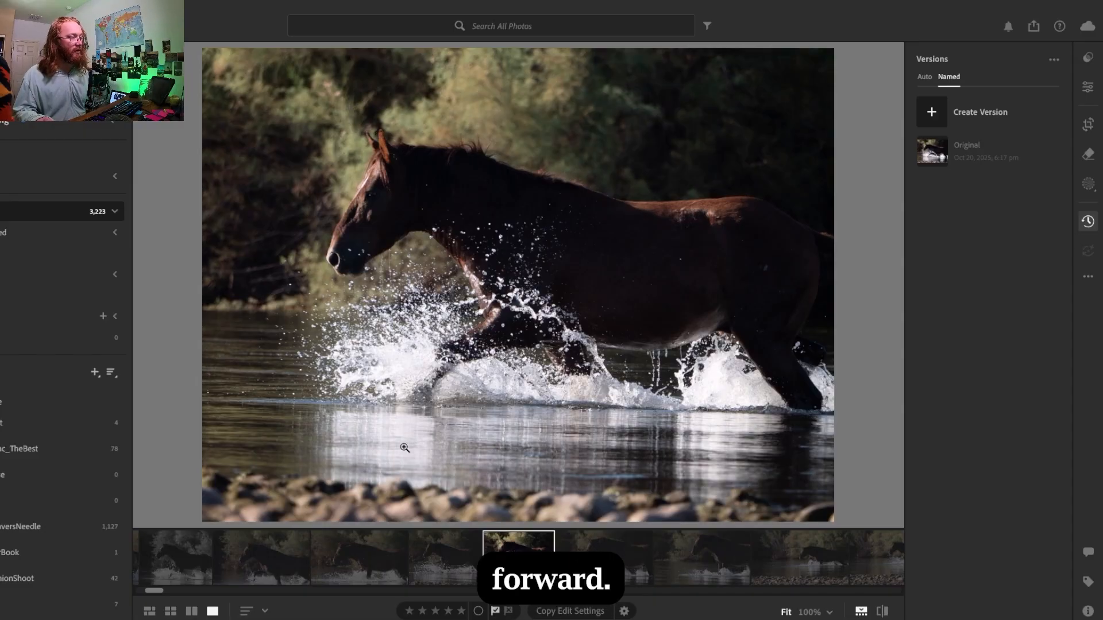
- Compare the preceding horse photo with the current one and display the current photo's camera information
{"action": "left_click", "coordinate": [445, 556]}
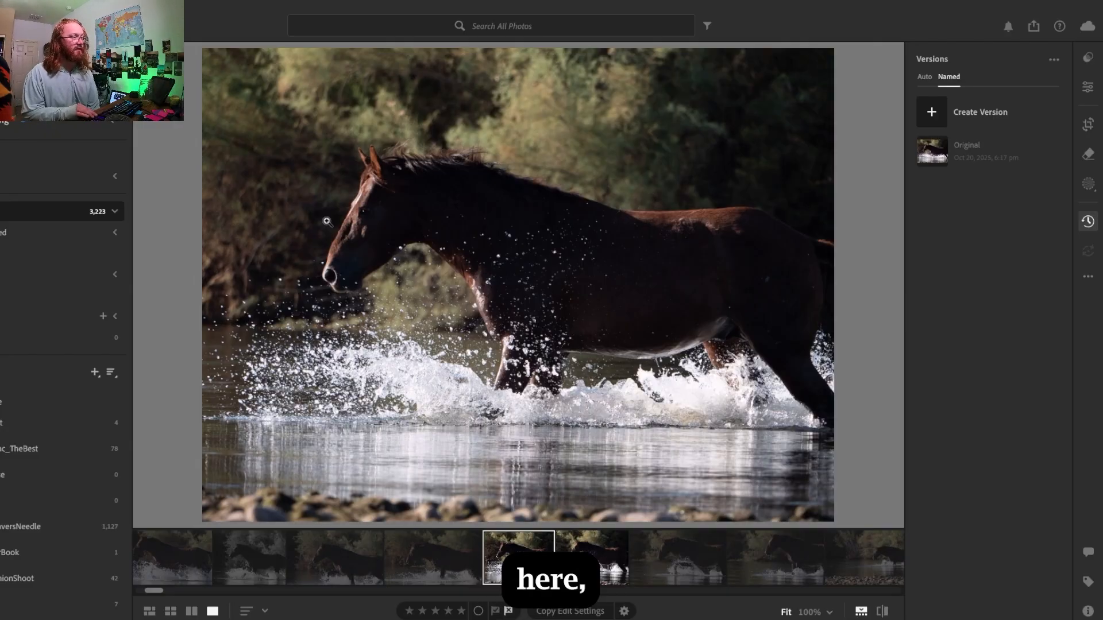
{"action": "key", "text": "Right"}
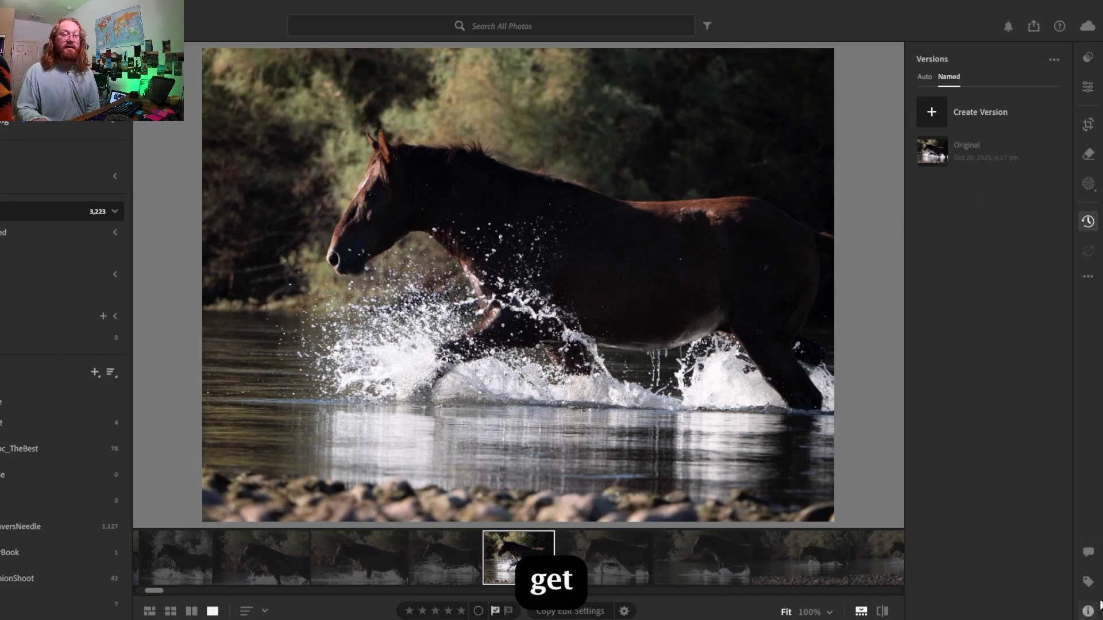
{"action": "key", "text": "i"}
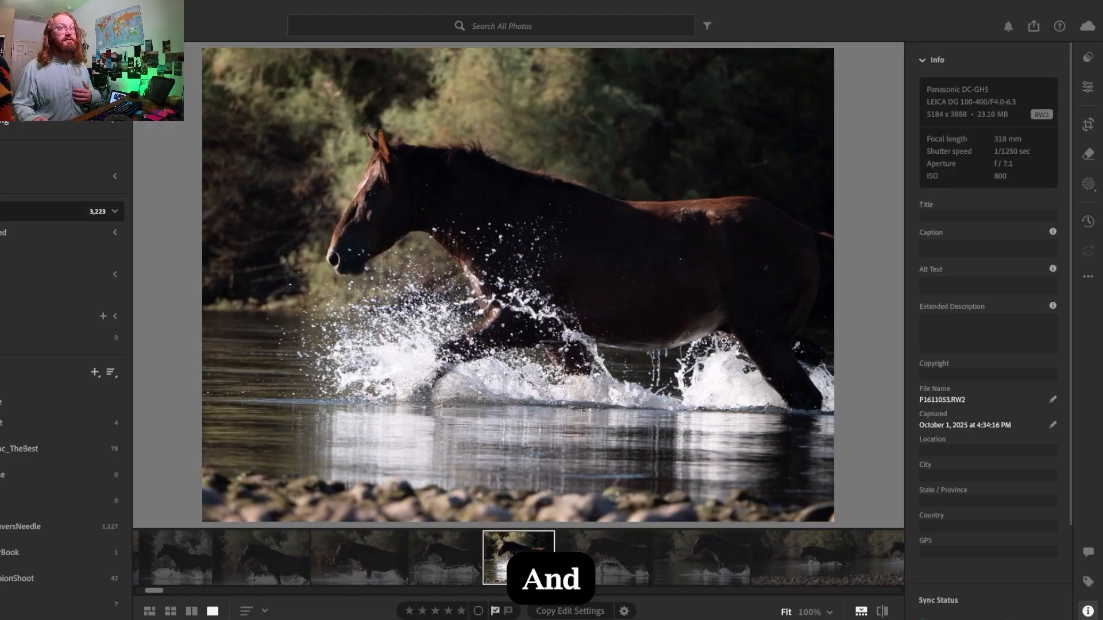
- Convert the photo of the horse splashing through water to black and white
{"action": "left_click", "coordinate": [1095, 131]}
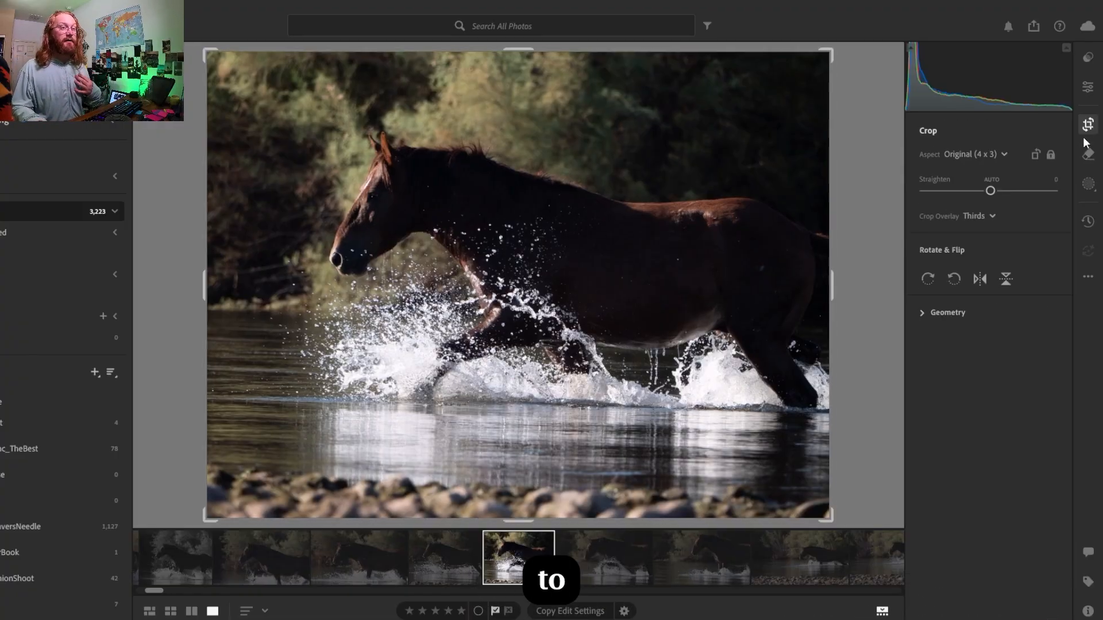
{"action": "left_click", "coordinate": [1087, 96]}
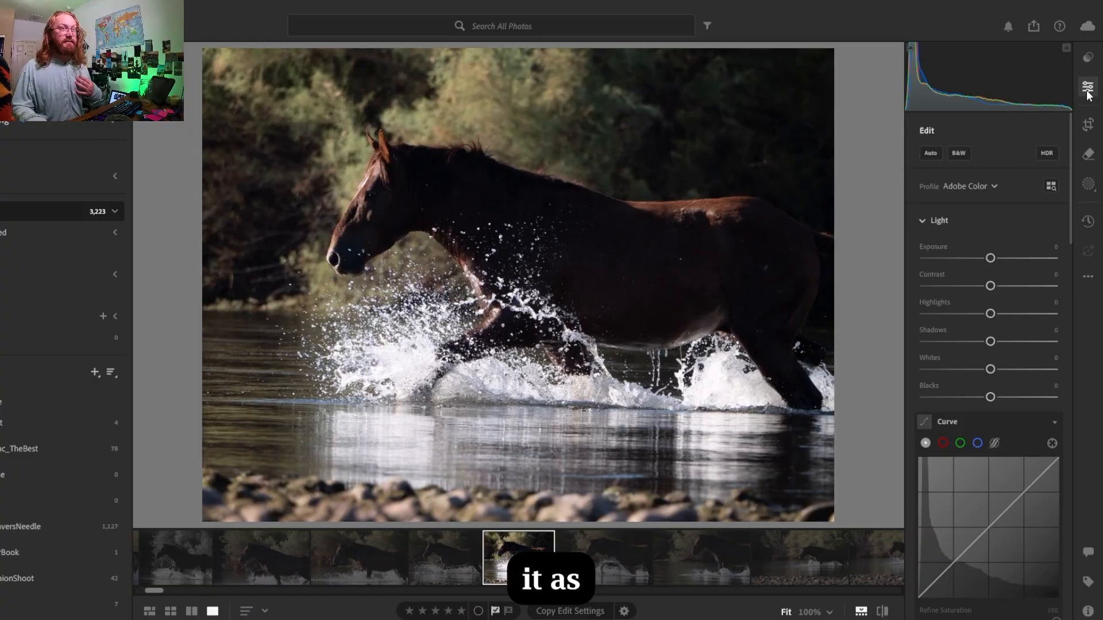
{"action": "left_click", "coordinate": [968, 154]}
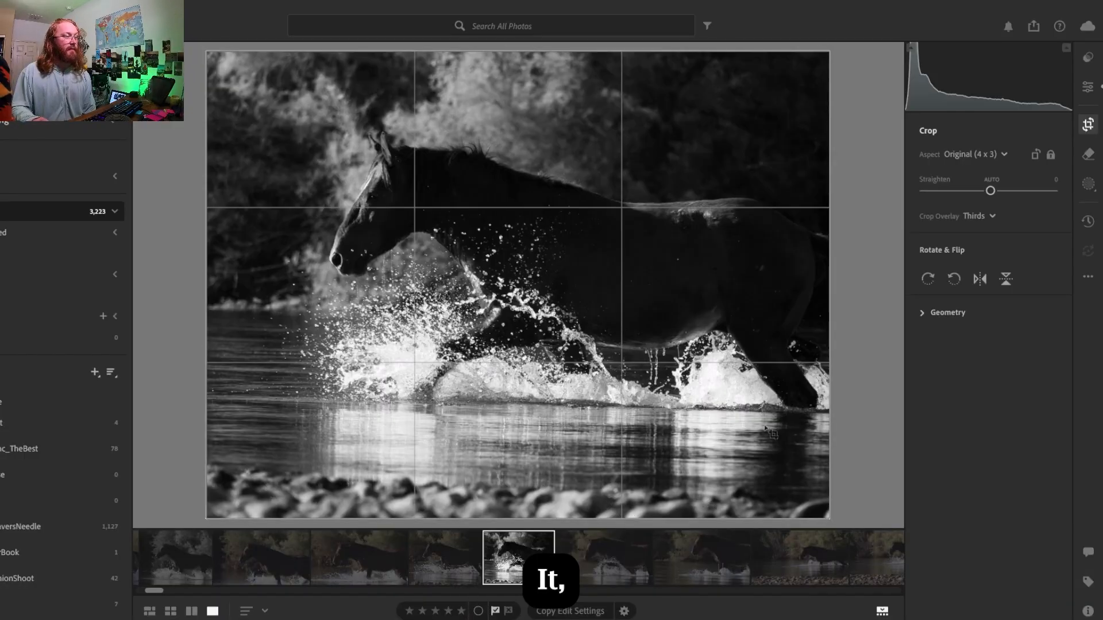
- Try a tighter 4 x 3 crop that trims the horse's hindquarters, with the frame shifted up to show less of the foreground stones
{"action": "left_click", "coordinate": [996, 154]}
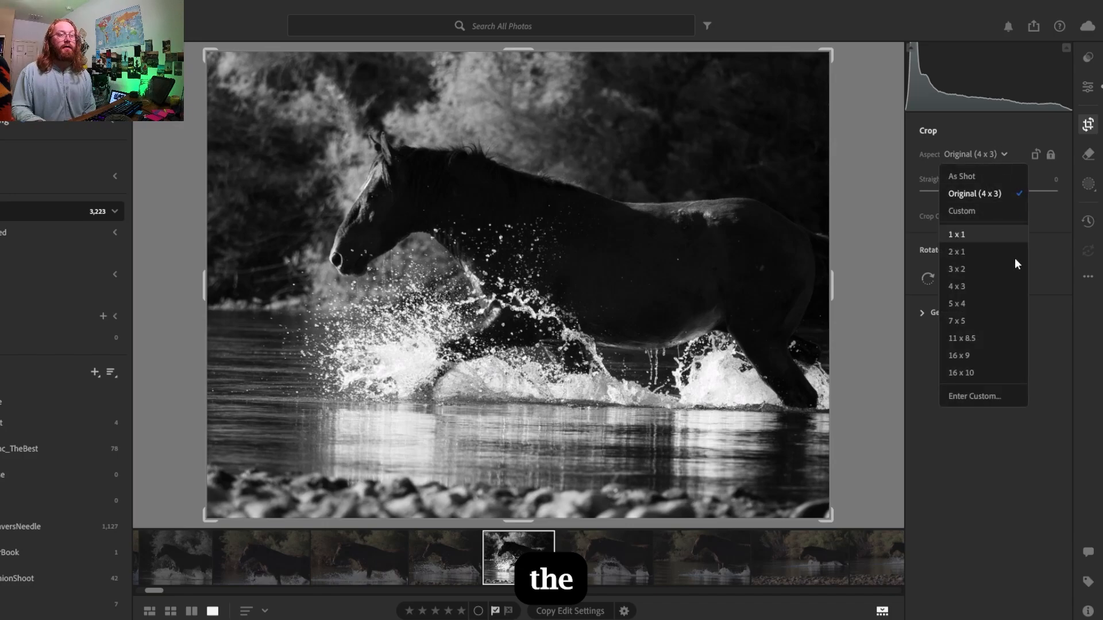
{"action": "left_click", "coordinate": [971, 356]}
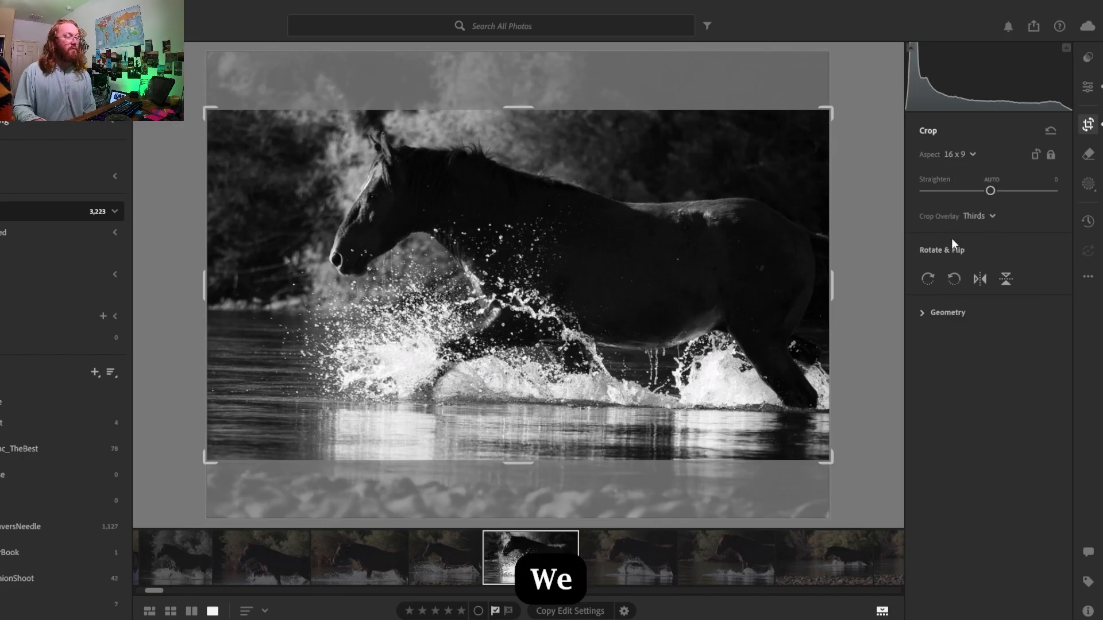
{"action": "left_click", "coordinate": [960, 153]}
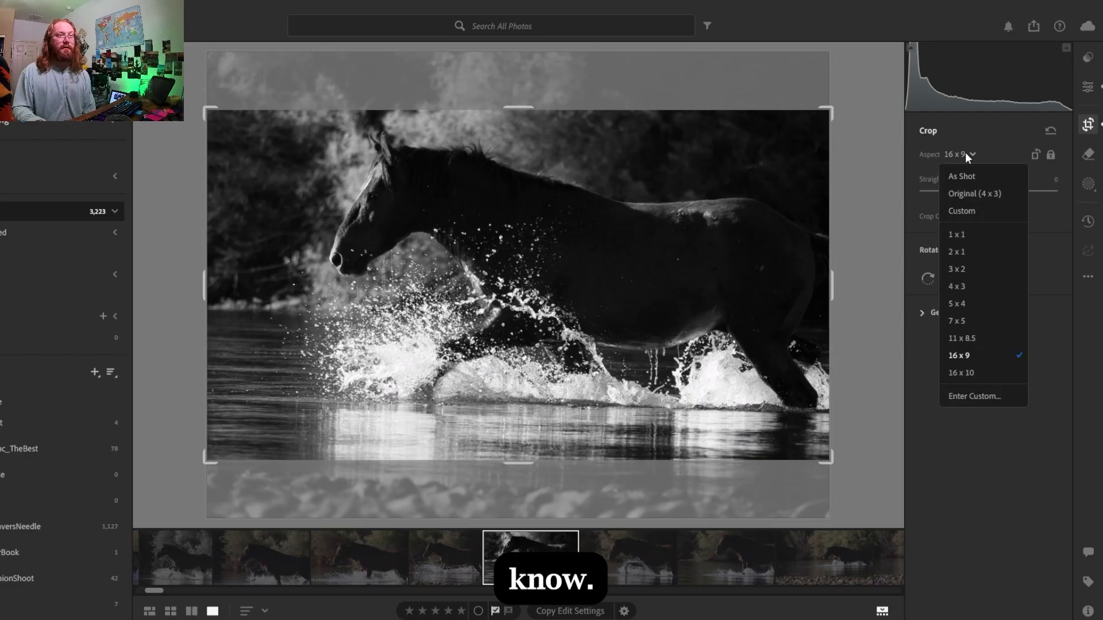
{"action": "left_click", "coordinate": [966, 285]}
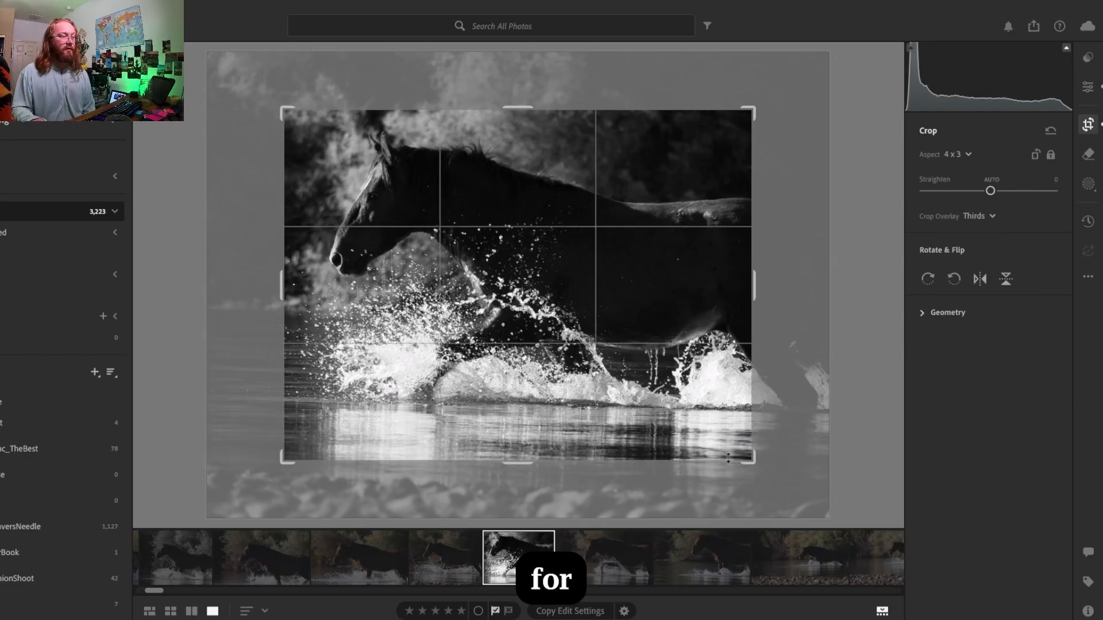
{"action": "left_click_drag", "start_coordinate": [277, 463], "coordinate": [238, 493]}
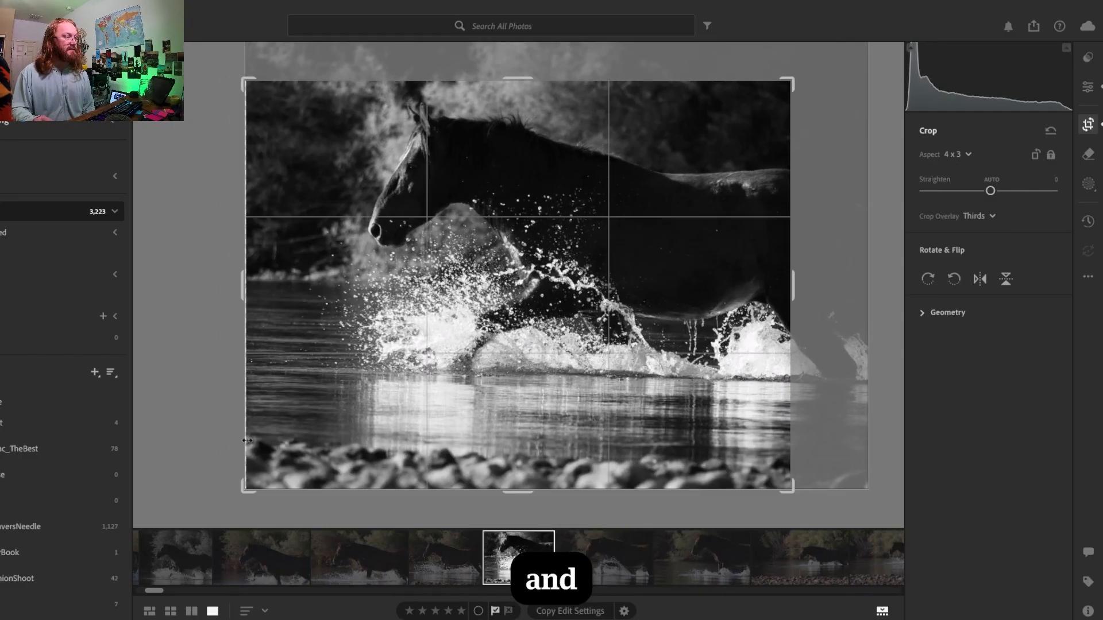
{"action": "left_click_drag", "start_coordinate": [437, 210], "coordinate": [483, 236]}
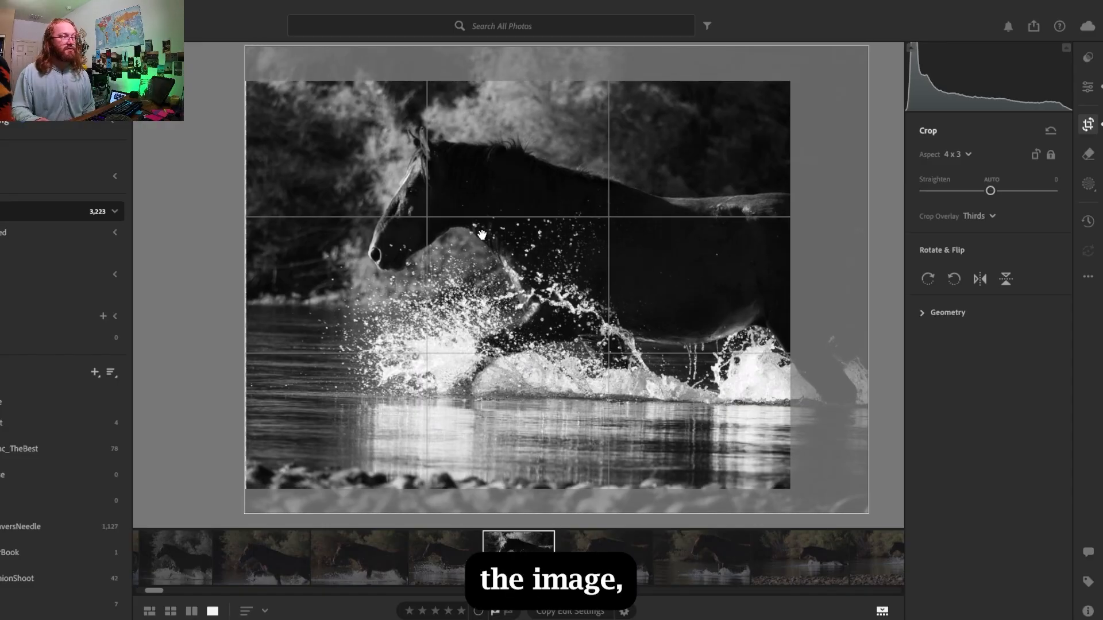
{"action": "key", "text": "Return"}
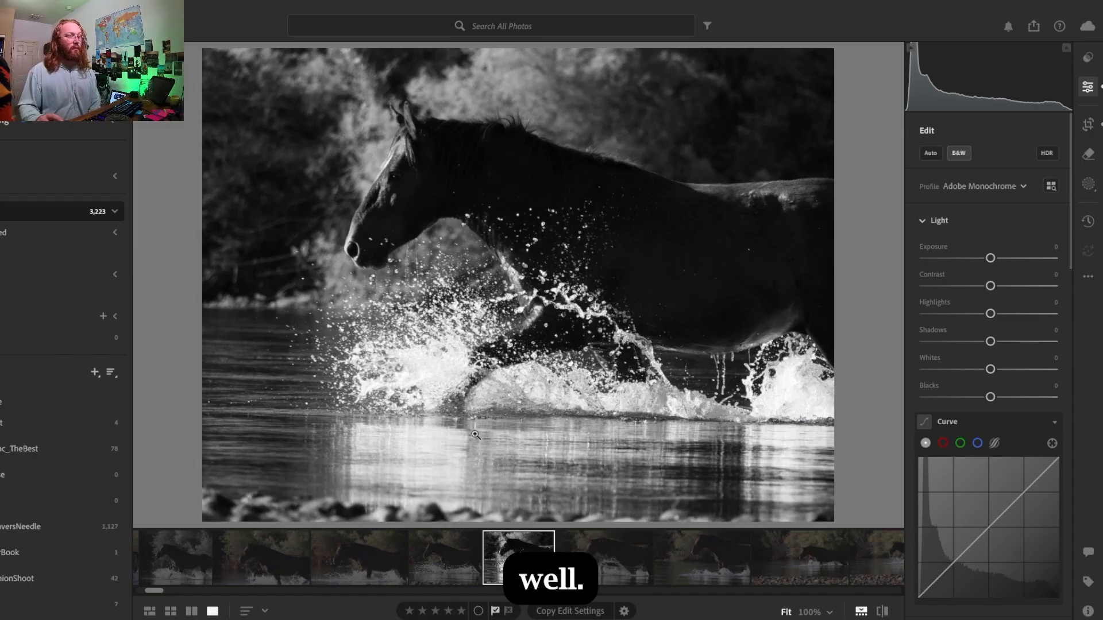
- Recrop the photo to 16 x 9, widening the frame over the horse and trimming it just inside the tail edge
{"action": "left_click", "coordinate": [1082, 128]}
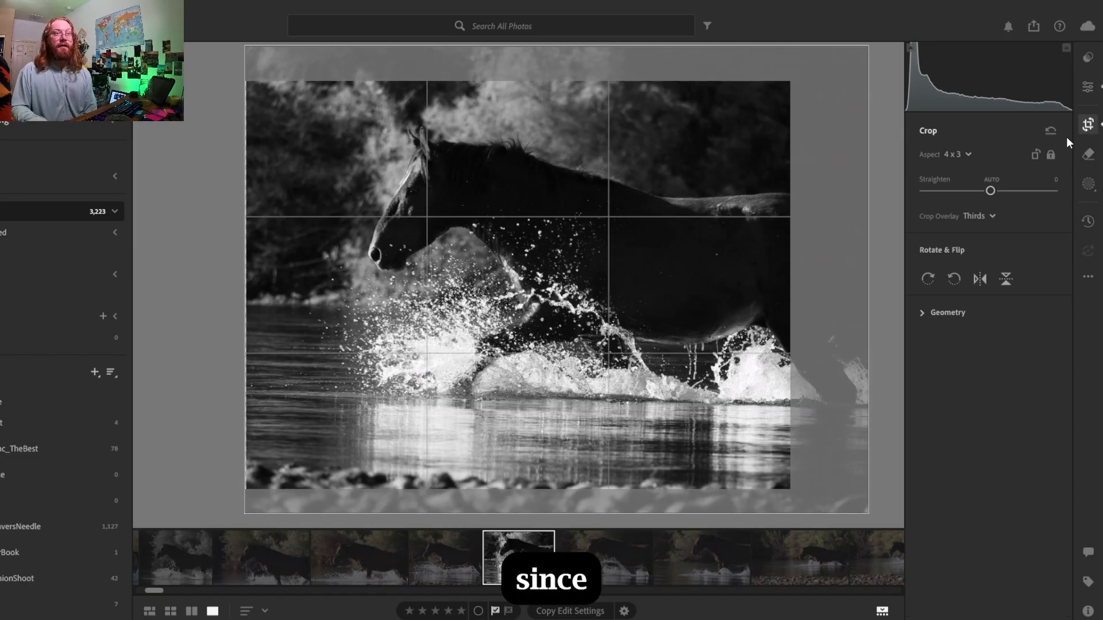
{"action": "left_click", "coordinate": [964, 156]}
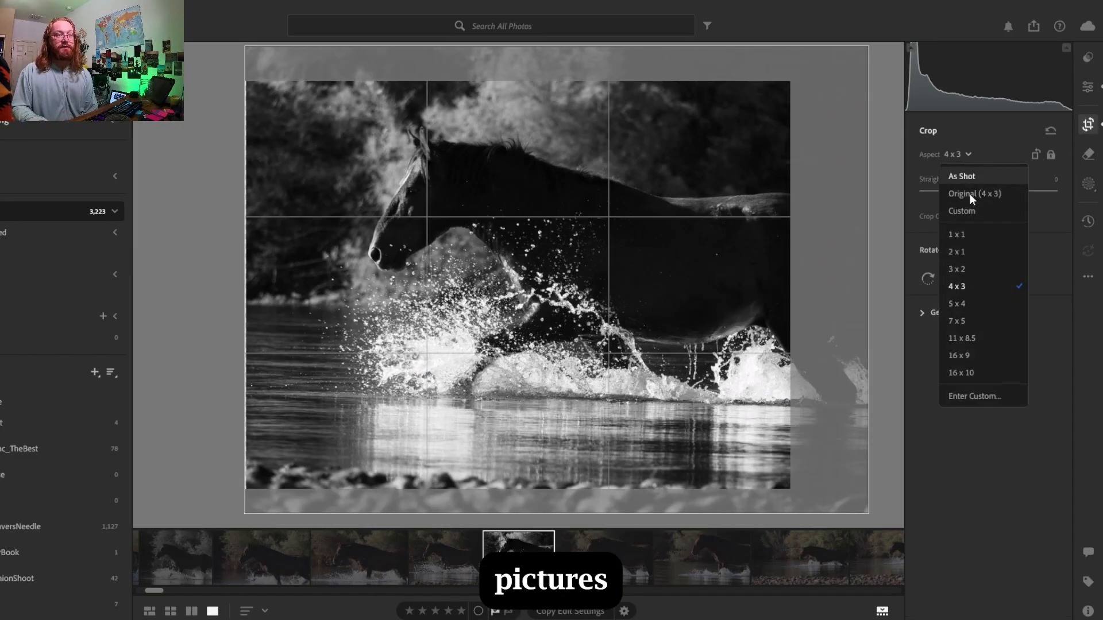
{"action": "left_click", "coordinate": [958, 356]}
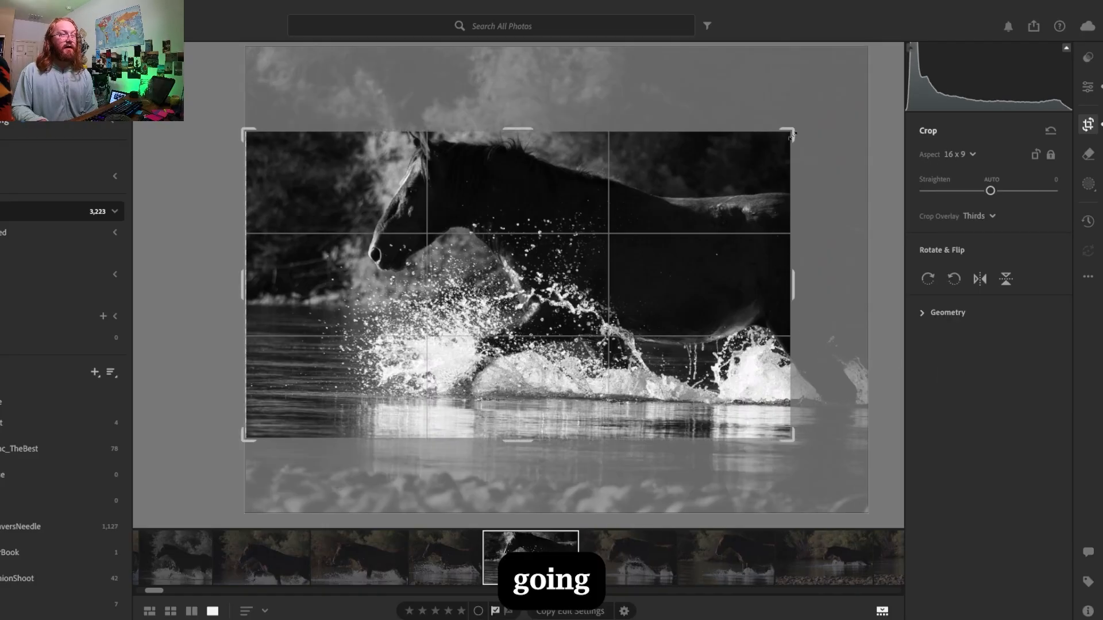
{"action": "left_click_drag", "start_coordinate": [792, 134], "coordinate": [868, 90]}
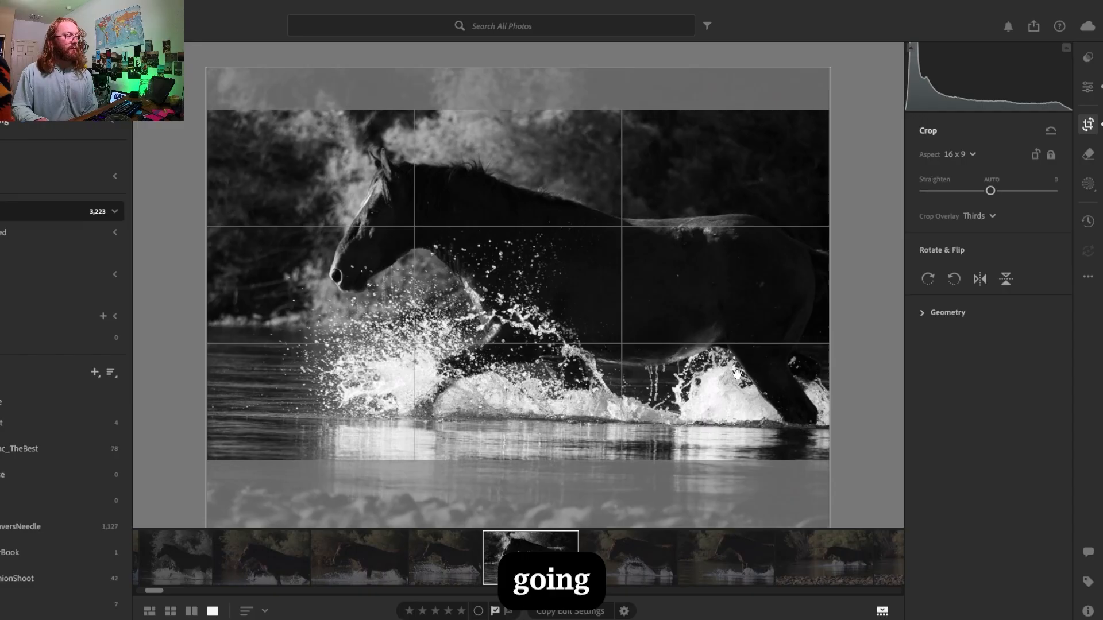
{"action": "left_click_drag", "start_coordinate": [825, 463], "coordinate": [817, 461]}
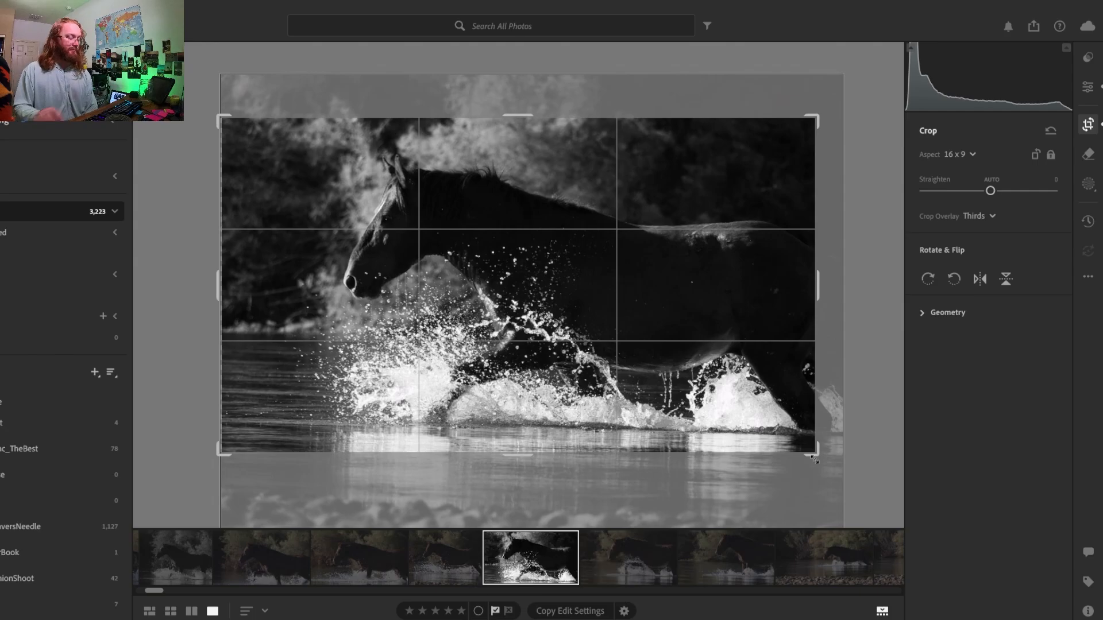
{"action": "key", "text": "e"}
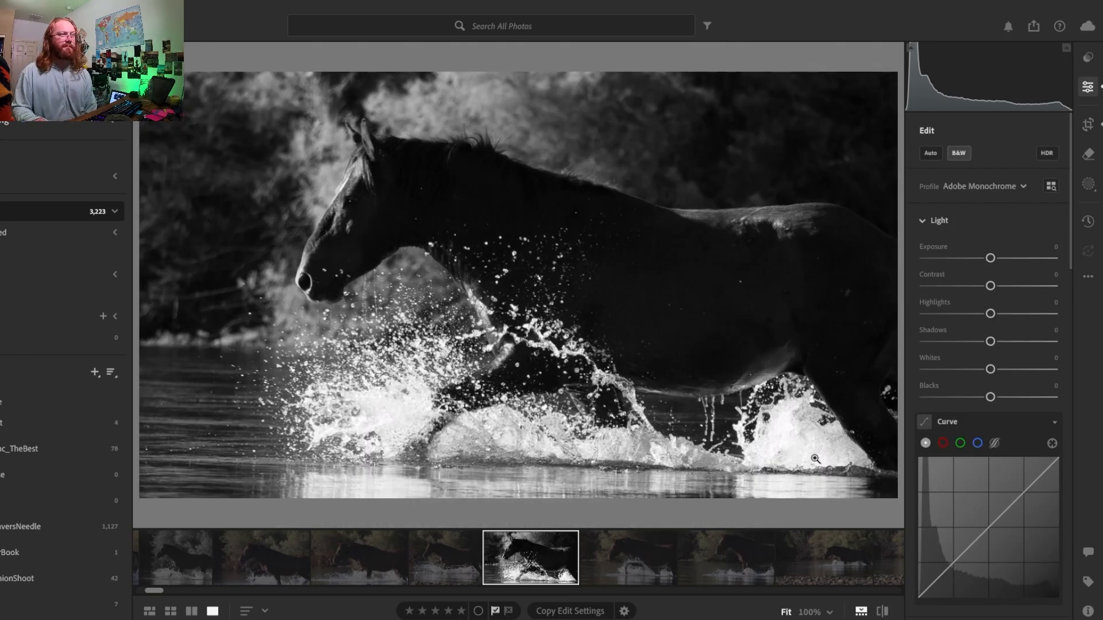
- Widen the 16 x 9 crop to the photo's full width so it includes the horse's tail
{"action": "left_click", "coordinate": [1087, 125]}
{"action": "left_click_drag", "start_coordinate": [826, 112], "coordinate": [867, 91]}
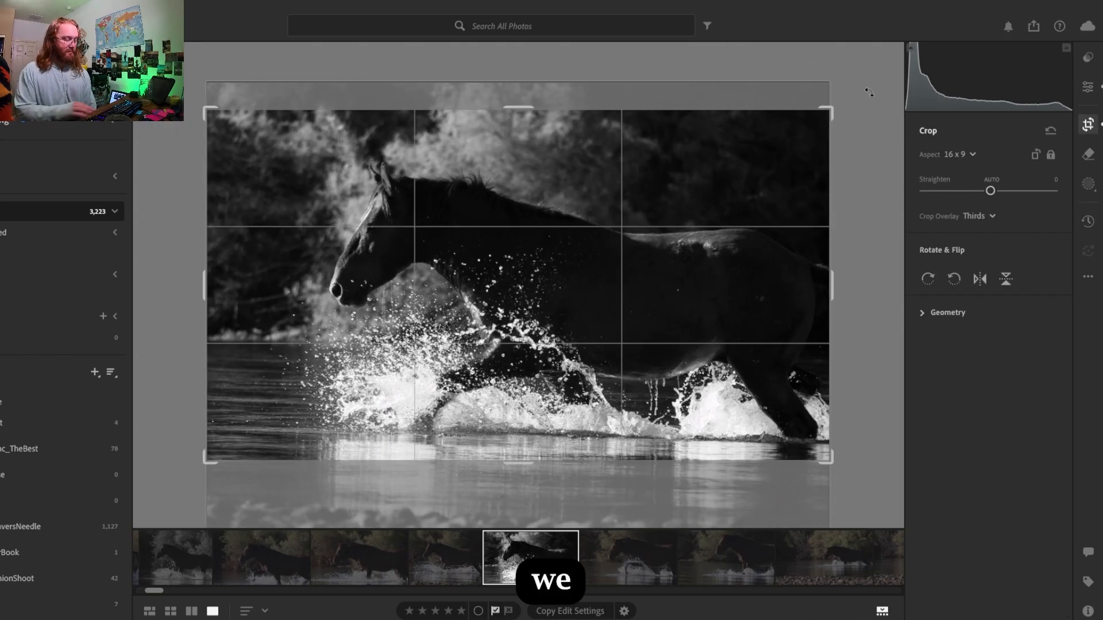
{"action": "key", "text": "e"}
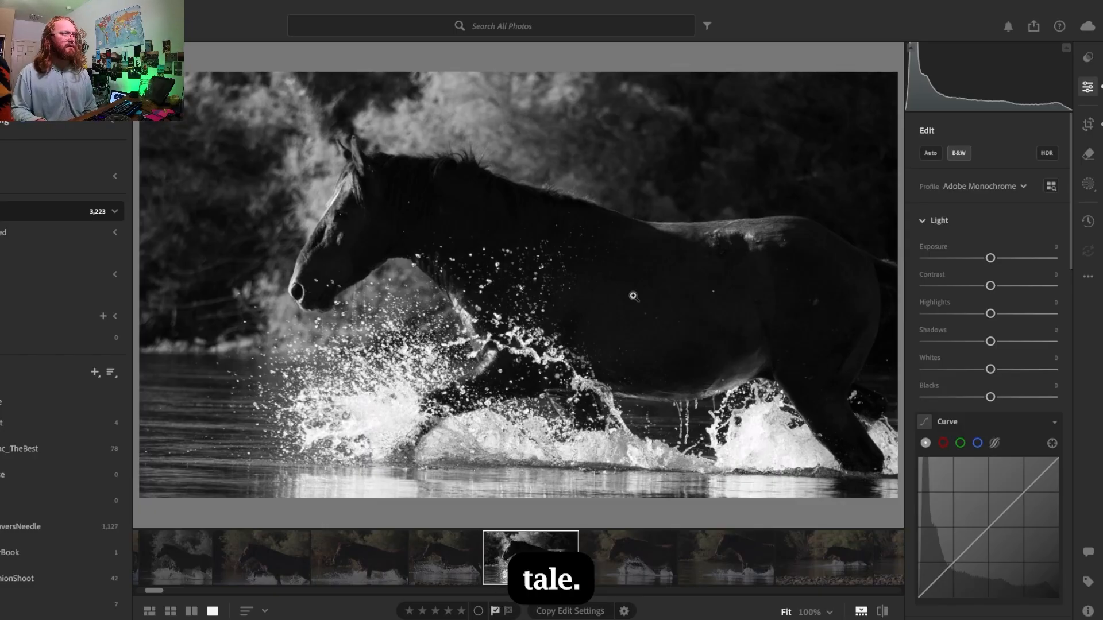
- Nudge the 16 x 9 crop frame down the photo to include more water reflection and less bright bush, and apply it
{"action": "left_click", "coordinate": [1088, 126]}
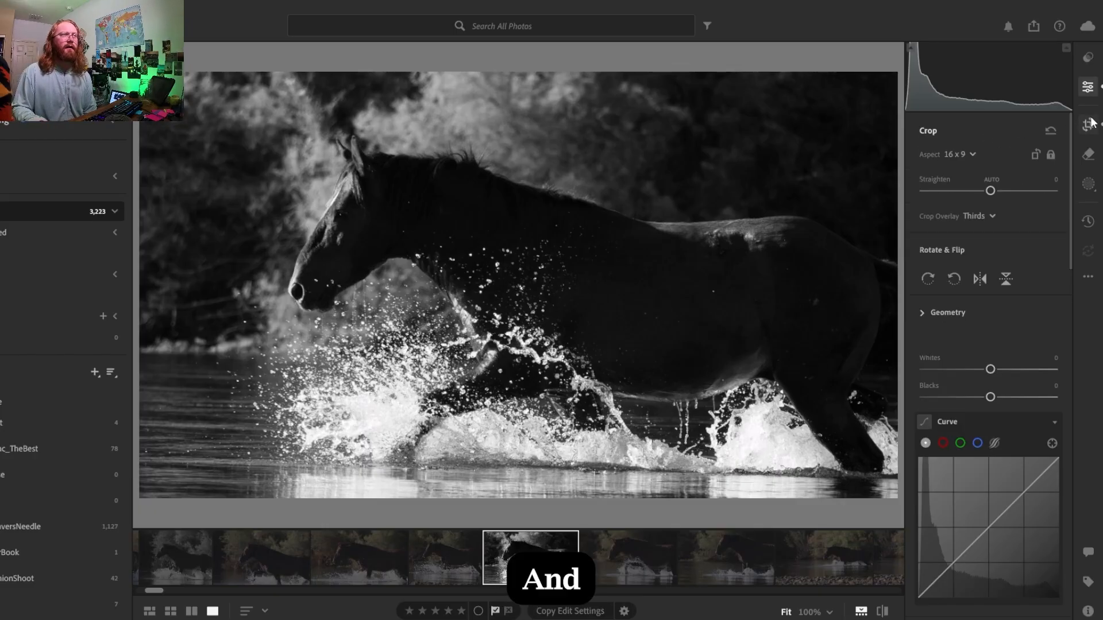
{"action": "key", "text": "Down"}
{"action": "key", "text": "Down"}
{"action": "key", "text": "Down"}
{"action": "key", "text": "Down"}
{"action": "key", "text": "Down"}
{"action": "key", "text": "Down"}
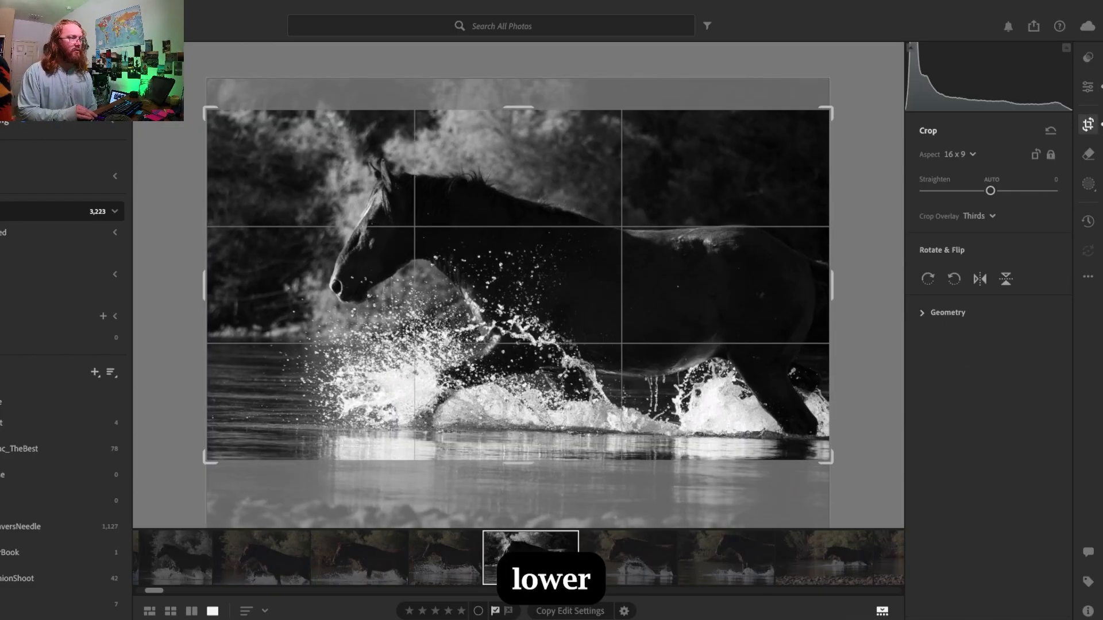
{"action": "key", "text": "Down"}
{"action": "key", "text": "Down"}
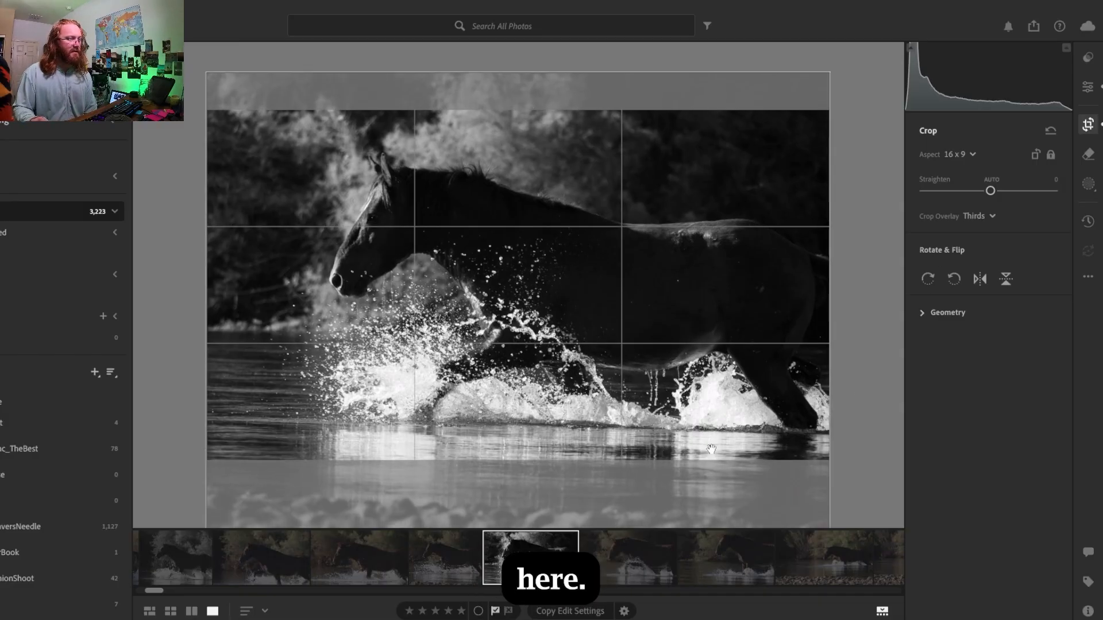
{"action": "key", "text": "Down"}
{"action": "key", "text": "Down"}
{"action": "key", "text": "Down"}
{"action": "key", "text": "Down"}
{"action": "key", "text": "Down"}
{"action": "key", "text": "Down"}
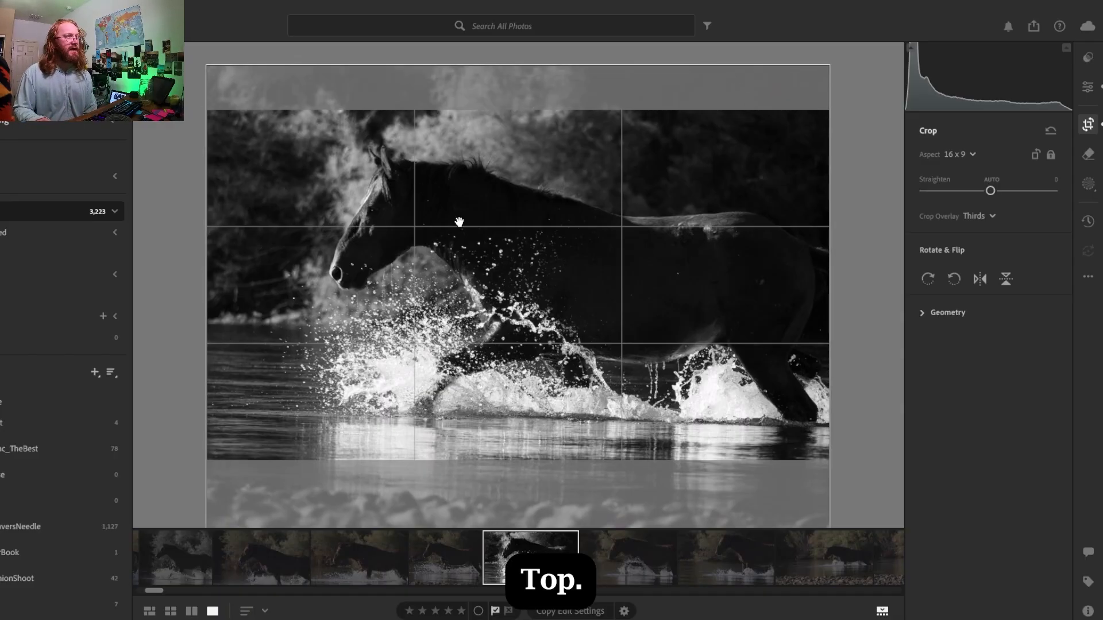
{"action": "key", "text": "Down"}
{"action": "key", "text": "Down"}
{"action": "key", "text": "Down"}
{"action": "key", "text": "Down"}
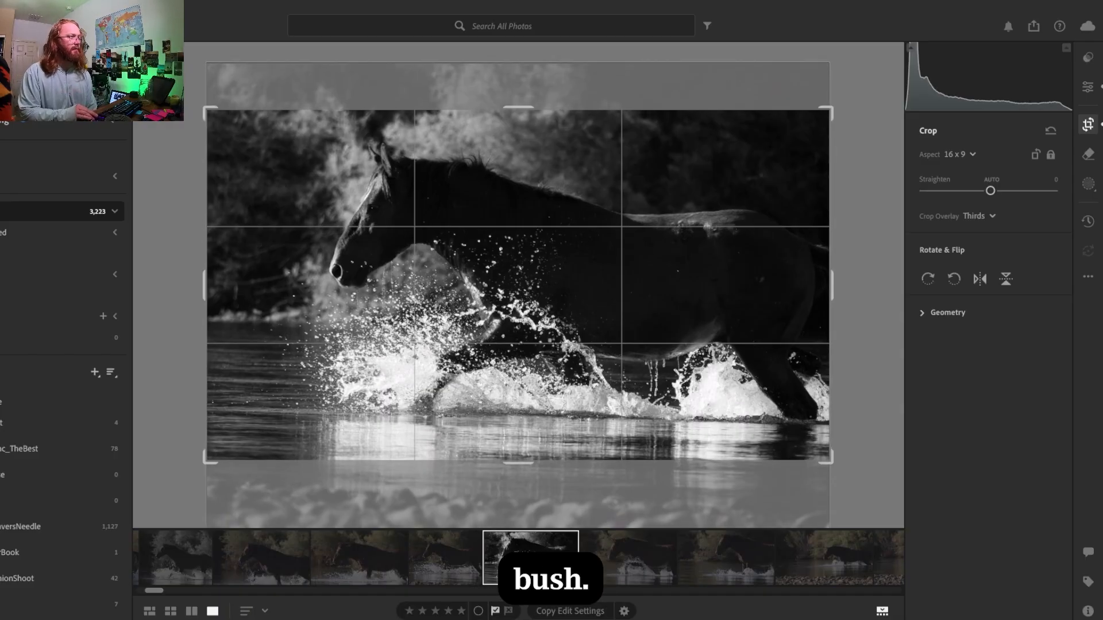
{"action": "key", "text": "Down"}
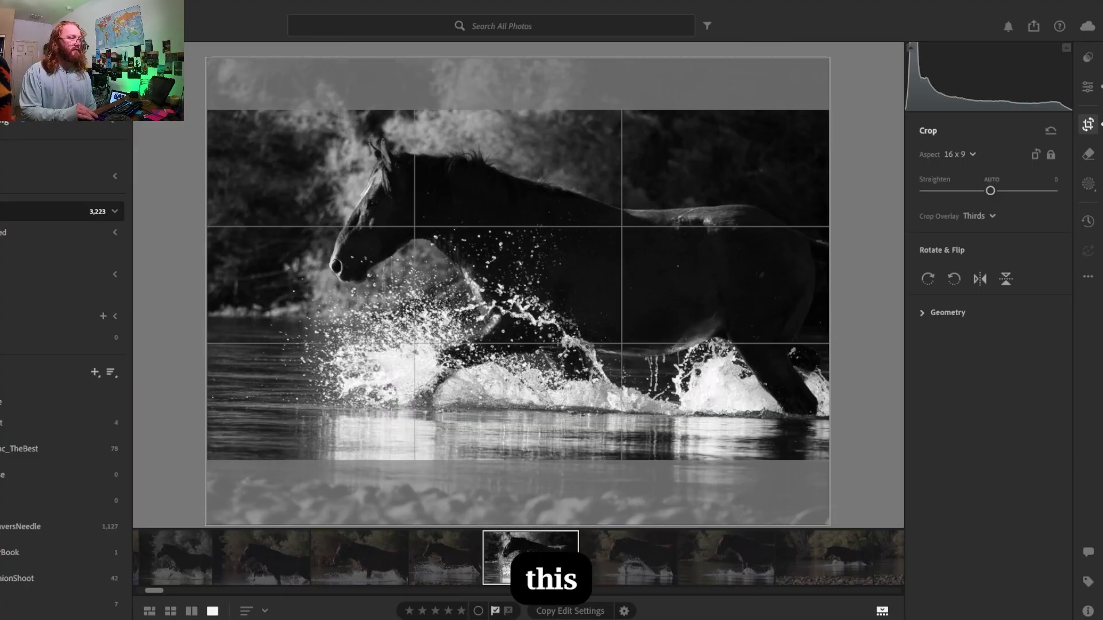
{"action": "key", "text": "e"}
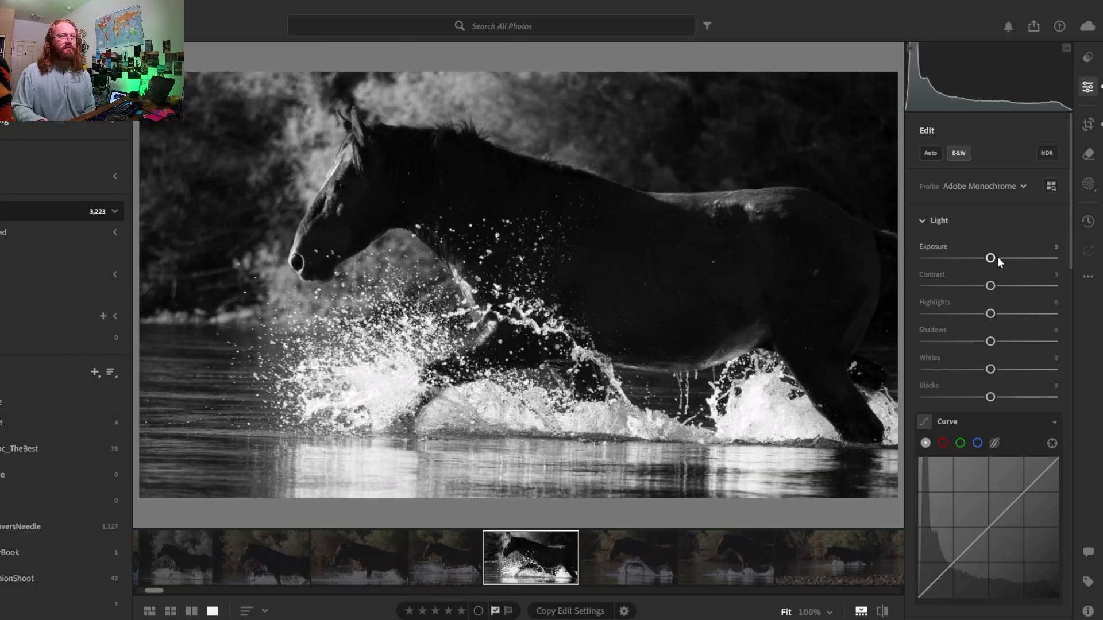
- Try a darker exposure but keep it at 0, and set Contrast to -5 and Highlights to -34
{"action": "left_click_drag", "start_coordinate": [995, 257], "coordinate": [988, 259]}
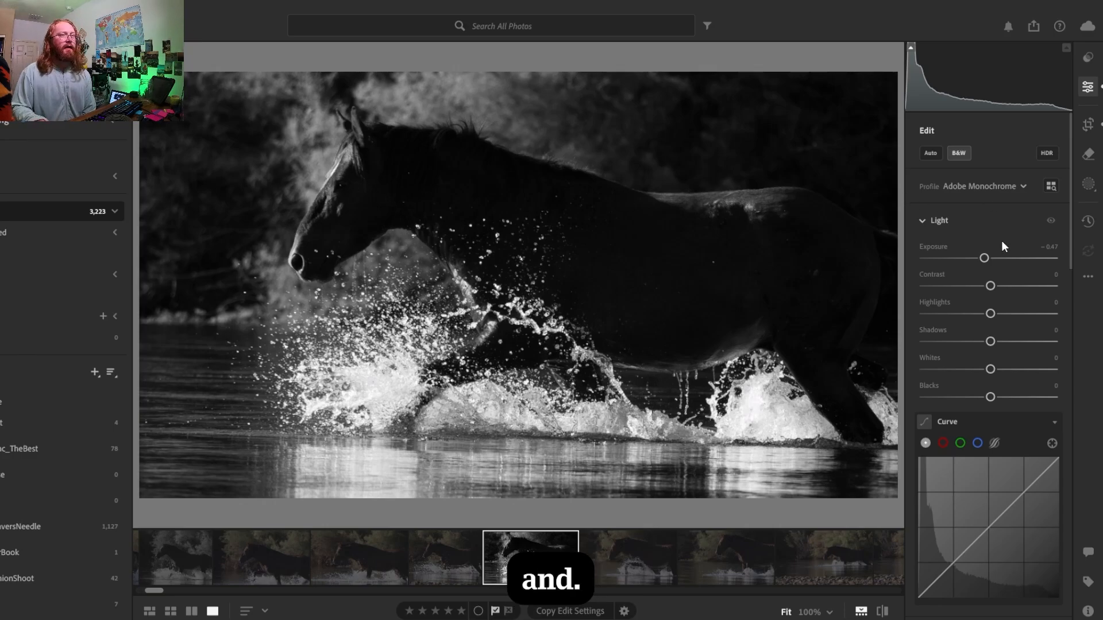
{"action": "left_click_drag", "start_coordinate": [984, 260], "coordinate": [969, 260]}
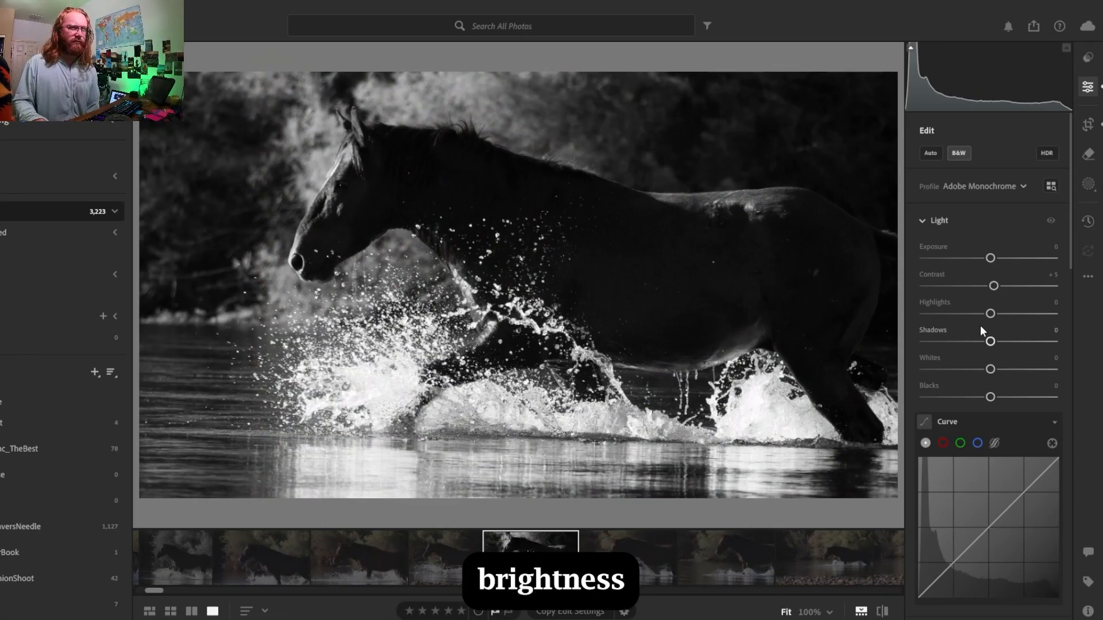
{"action": "left_click_drag", "start_coordinate": [996, 285], "coordinate": [991, 307]}
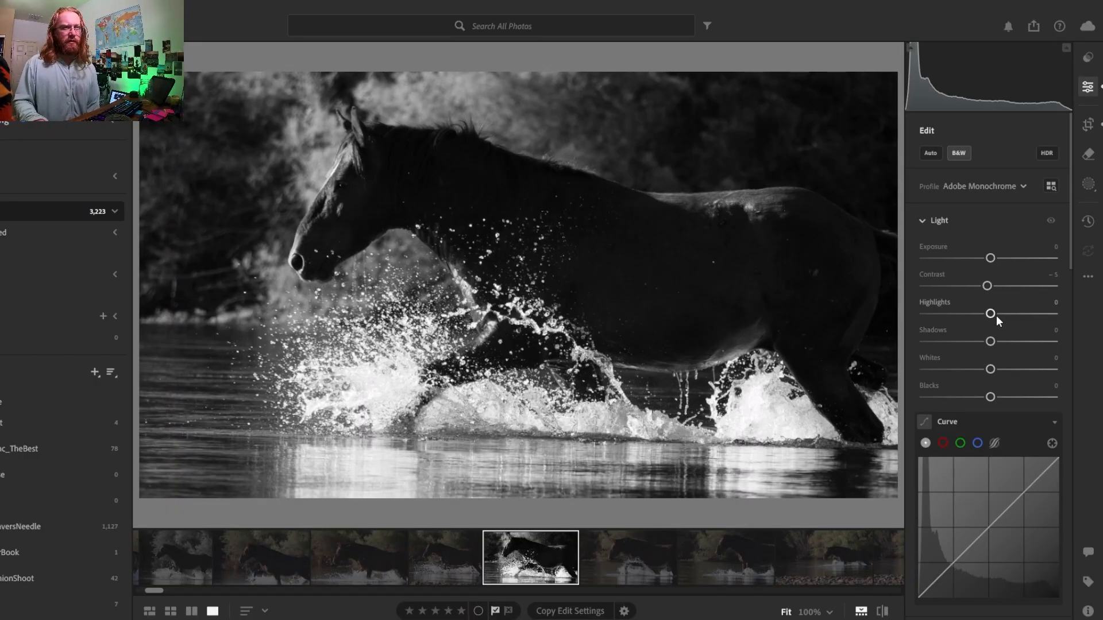
{"action": "left_click_drag", "start_coordinate": [991, 314], "coordinate": [974, 316]}
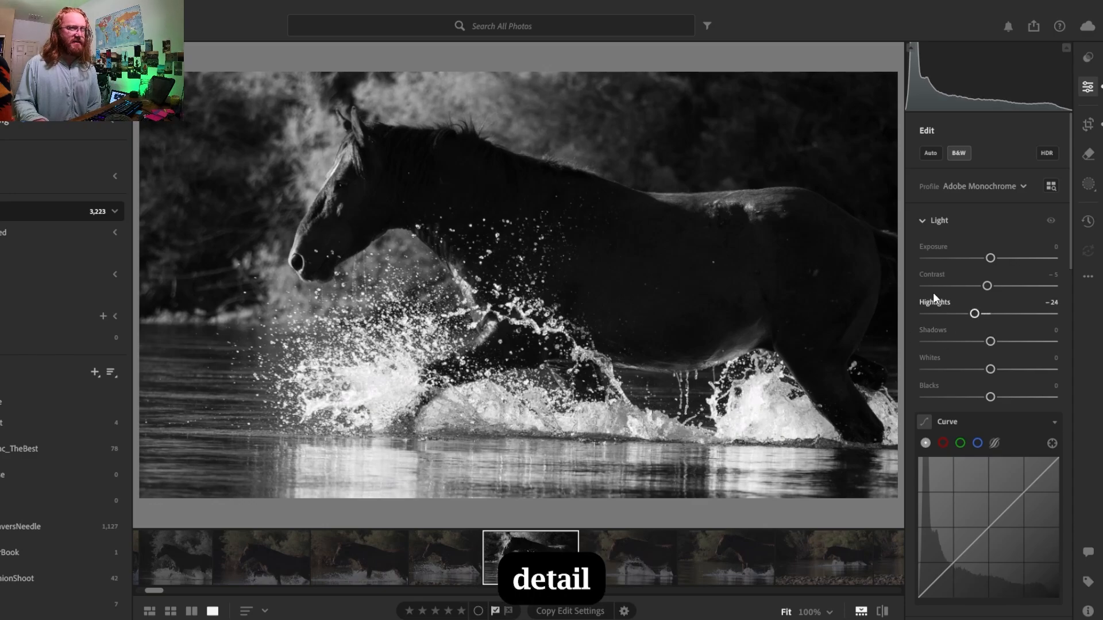
{"action": "left_click_drag", "start_coordinate": [974, 315], "coordinate": [962, 316]}
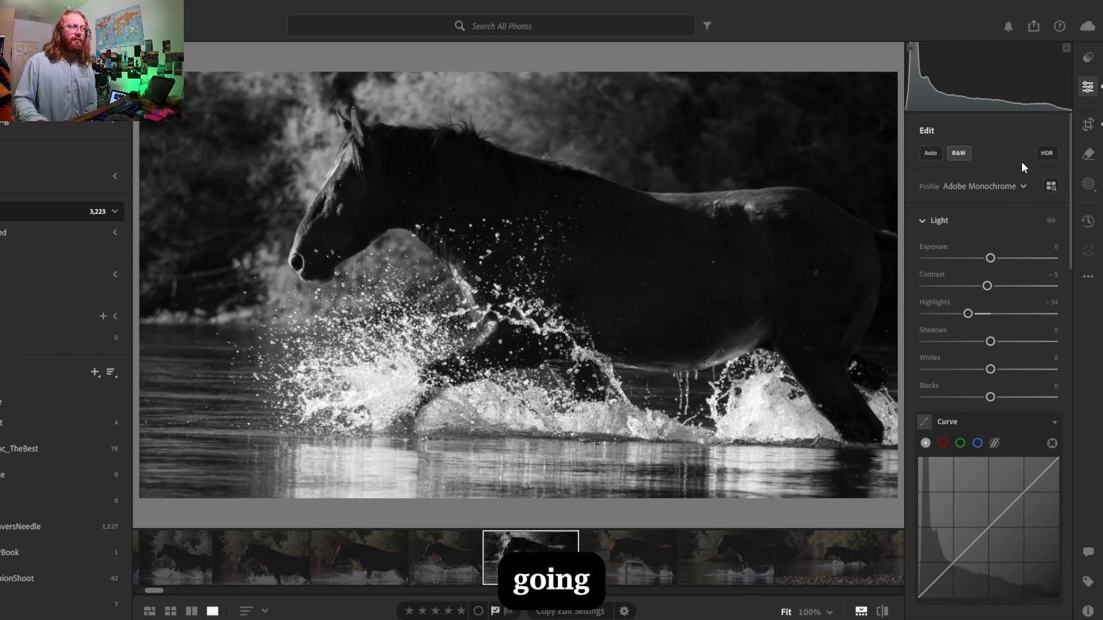
- Straighten the cropped photo by -1.28 to level the waterline
{"action": "left_click", "coordinate": [1088, 124]}
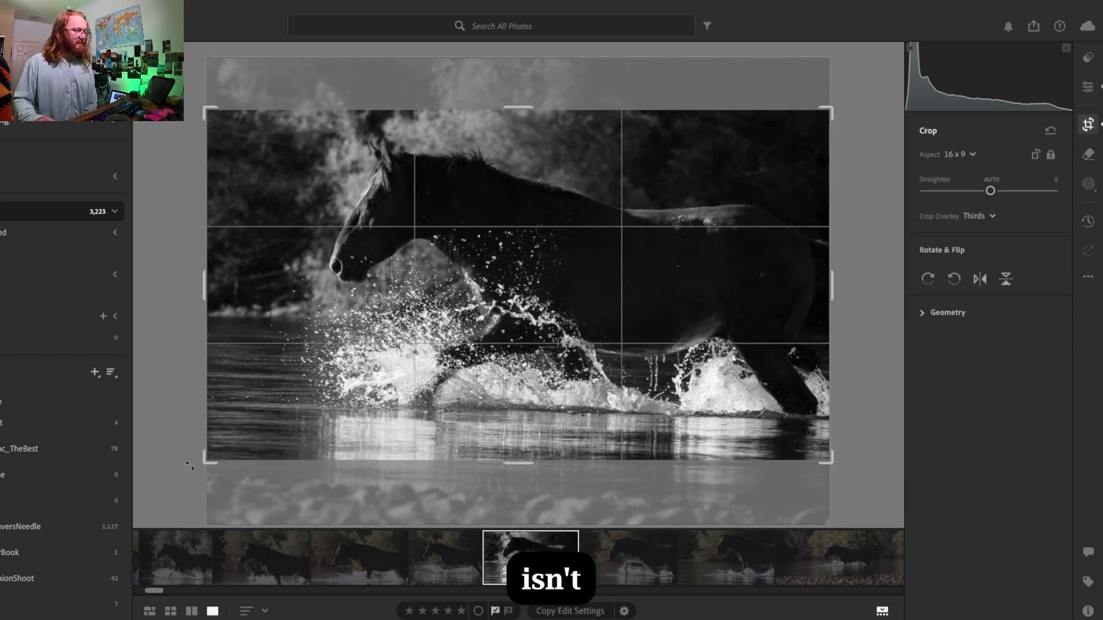
{"action": "left_click_drag", "start_coordinate": [189, 466], "coordinate": [201, 469]}
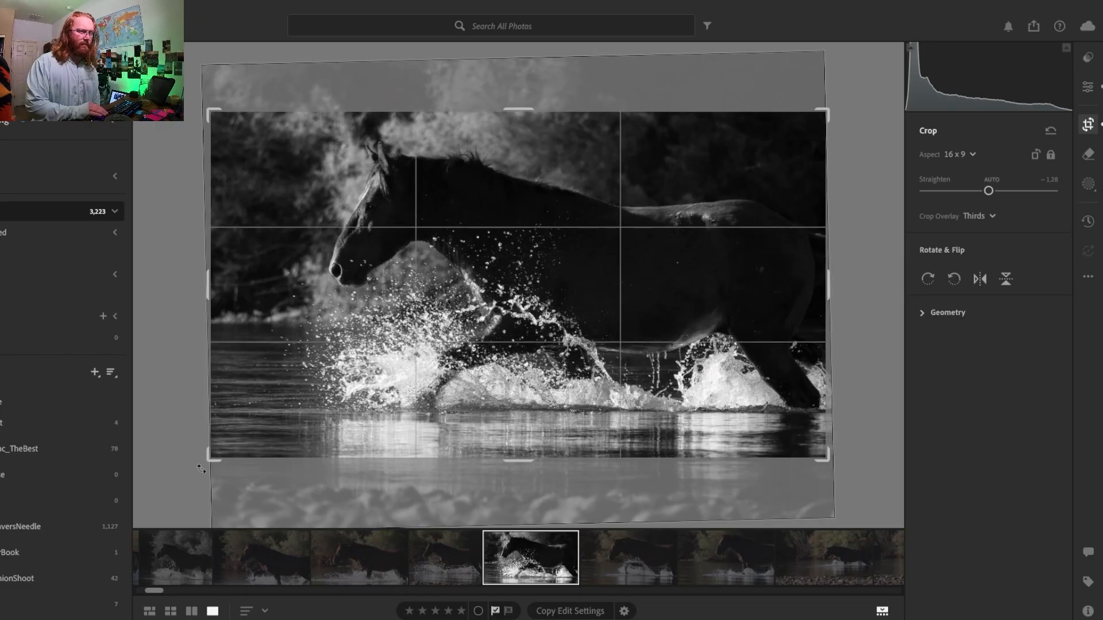
- Set Contrast to -3, Highlights to -37 and Whites to -27, trying other shadow and black levels but keeping Shadows and Blacks at 0
{"action": "key", "text": "e"}
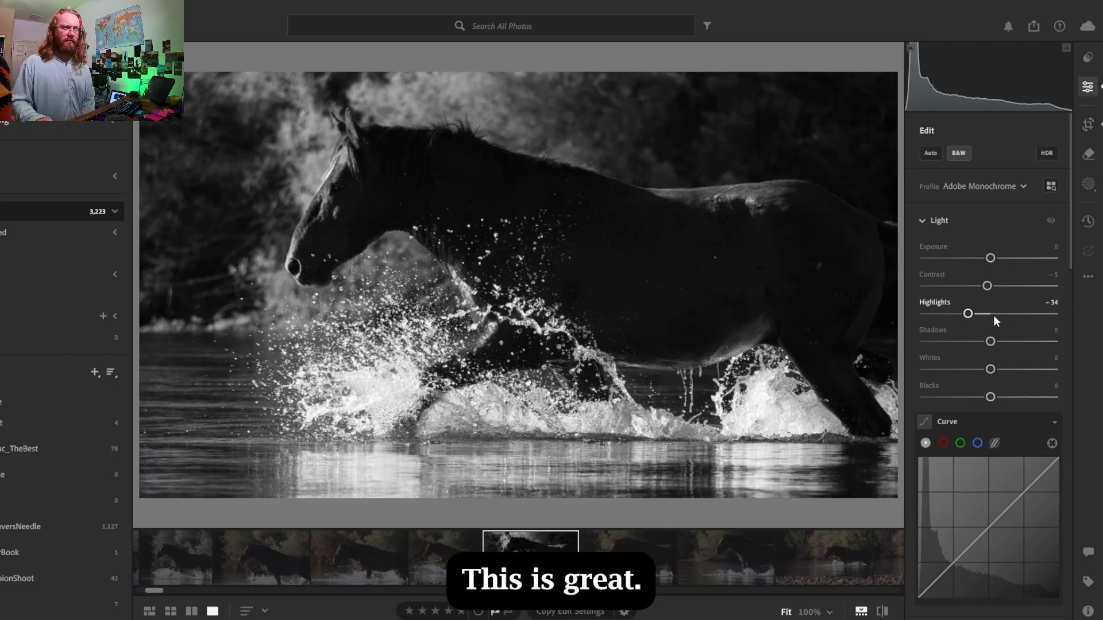
{"action": "left_click_drag", "start_coordinate": [968, 314], "coordinate": [960, 314]}
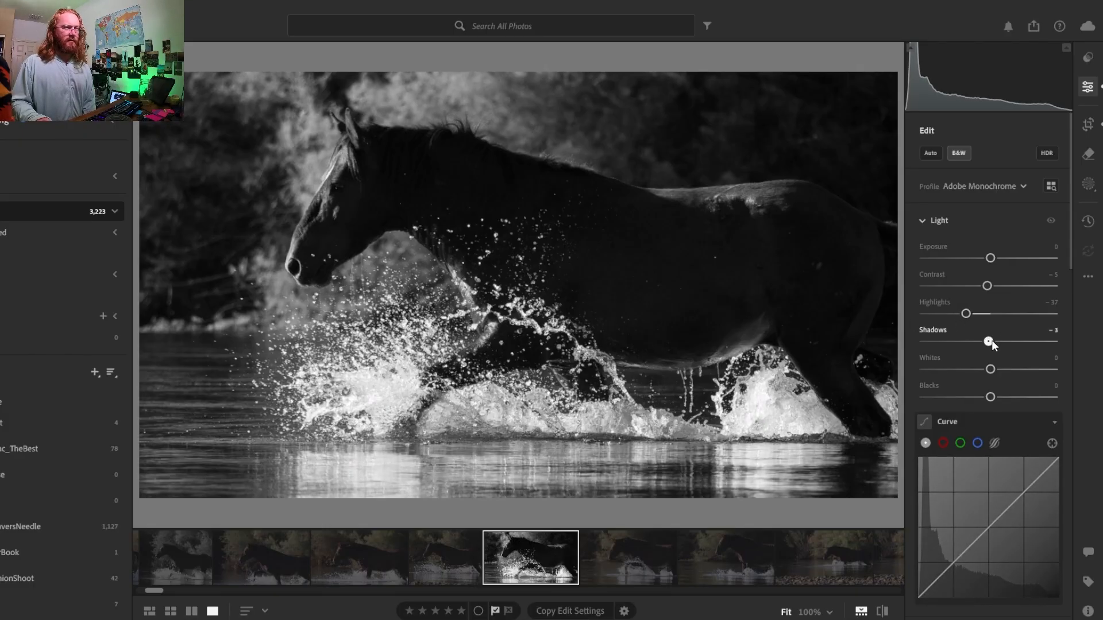
{"action": "left_click_drag", "start_coordinate": [992, 341], "coordinate": [1023, 342]}
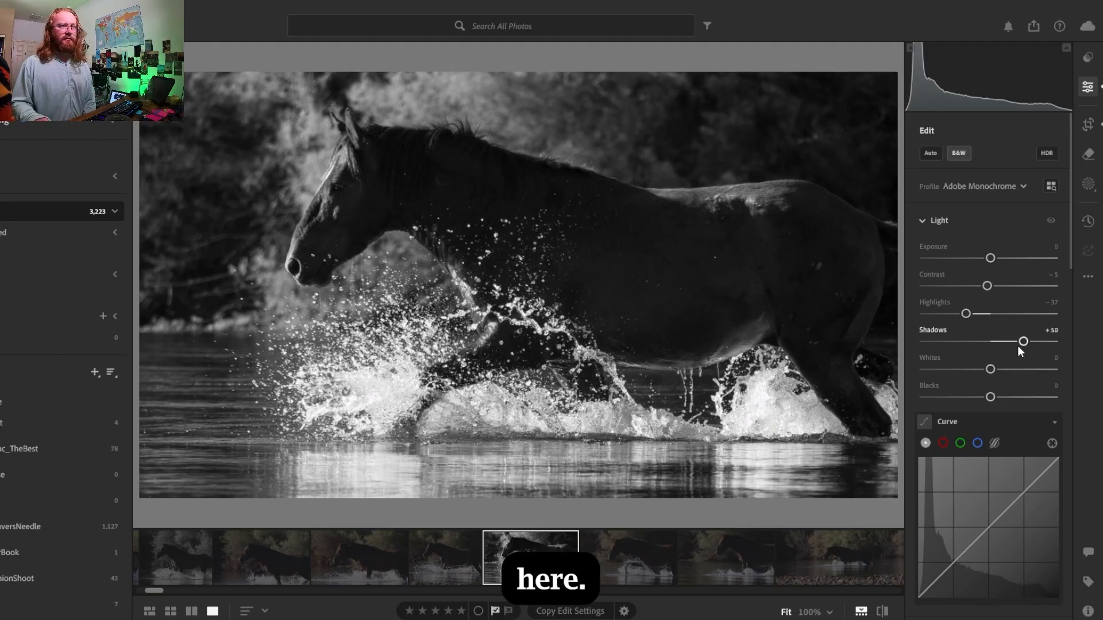
{"action": "left_click_drag", "start_coordinate": [1023, 342], "coordinate": [993, 341]}
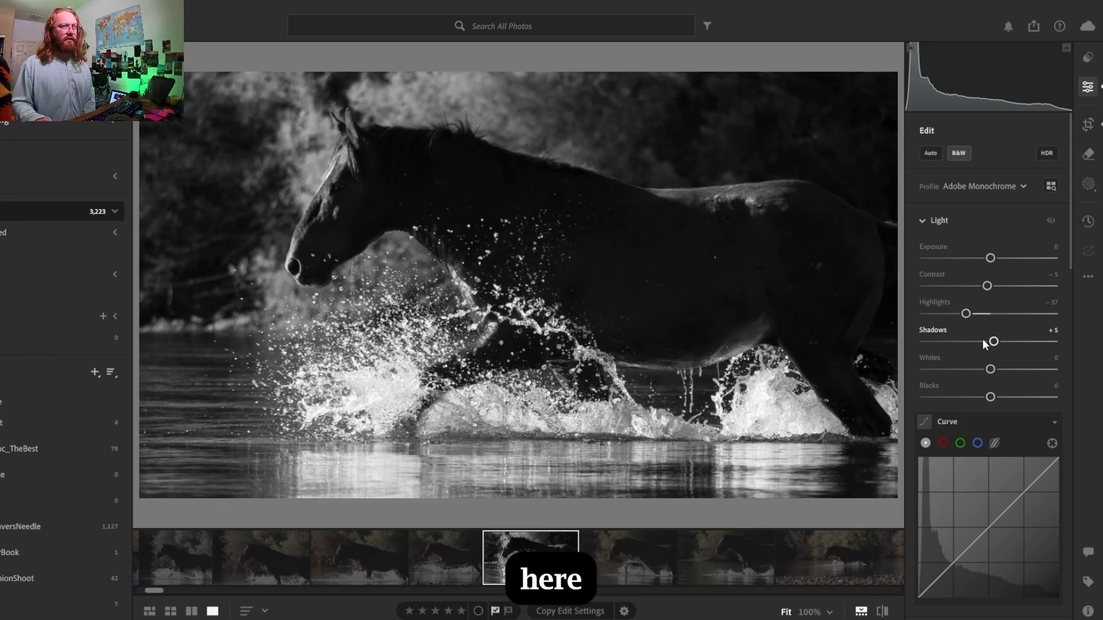
{"action": "left_click_drag", "start_coordinate": [1002, 346], "coordinate": [1015, 347]}
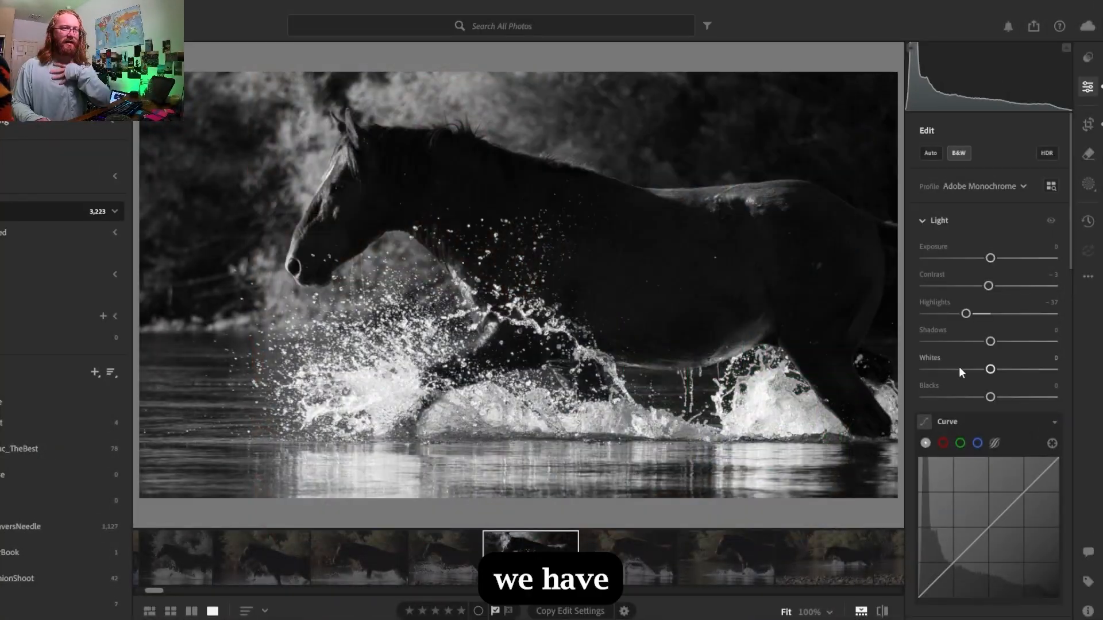
{"action": "left_click_drag", "start_coordinate": [986, 368], "coordinate": [974, 372]}
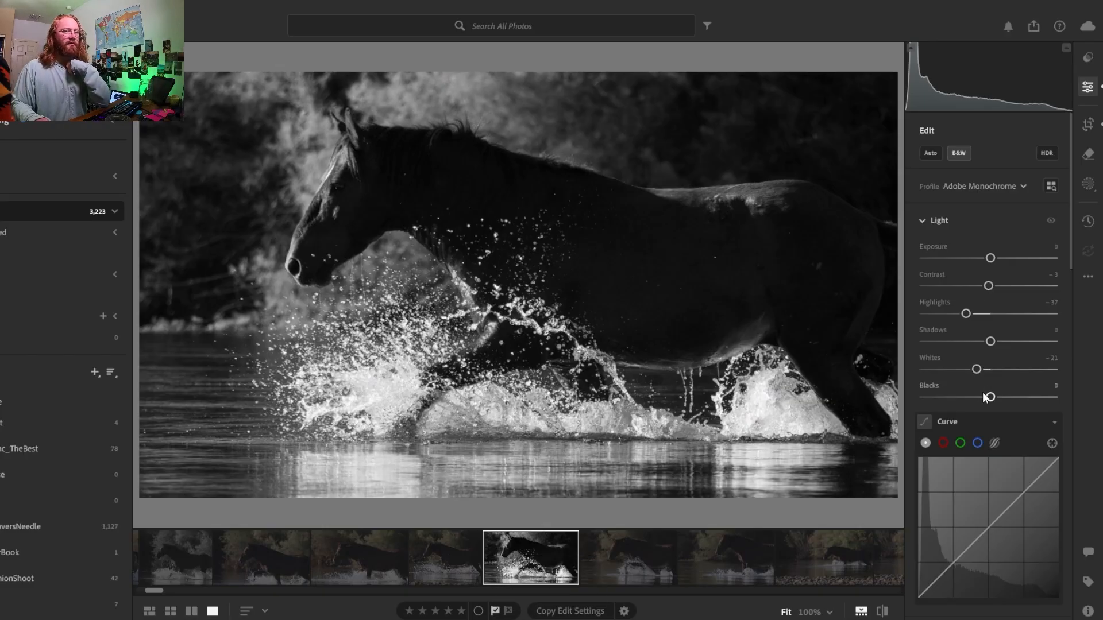
{"action": "mouse_move", "coordinate": [990, 397]}
{"action": "left_mouse_down"}
{"action": "mouse_move", "coordinate": [975, 396]}
{"action": "mouse_move", "coordinate": [1007, 399]}
{"action": "mouse_move", "coordinate": [974, 401]}
{"action": "mouse_move", "coordinate": [985, 402]}
{"action": "left_mouse_up"}
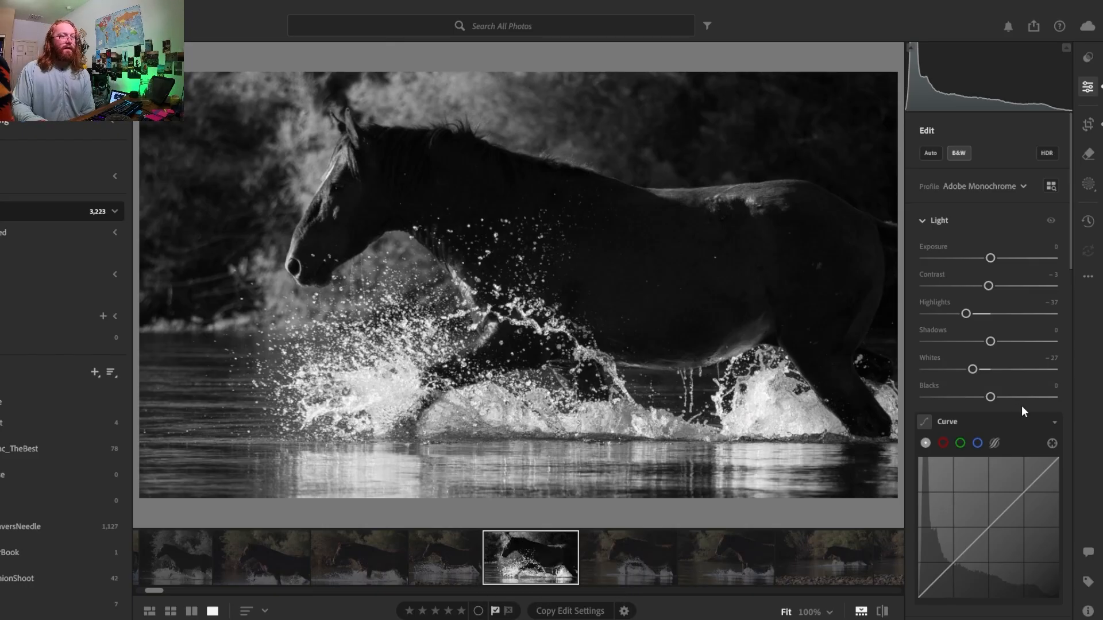
- Add highlight, midtone and shadow points to the tone curve, raise the shadow and midtone points slightly, and keep the highlight point near the diagonal
{"action": "left_click_drag", "start_coordinate": [1070, 259], "coordinate": [1072, 325]}
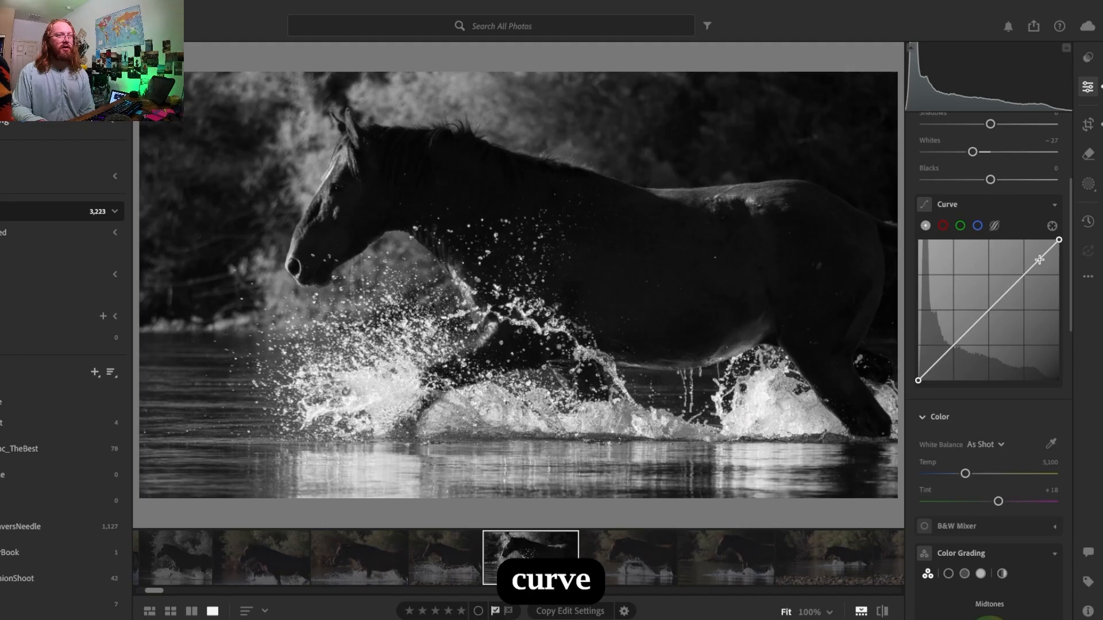
{"action": "left_click", "coordinate": [989, 311]}
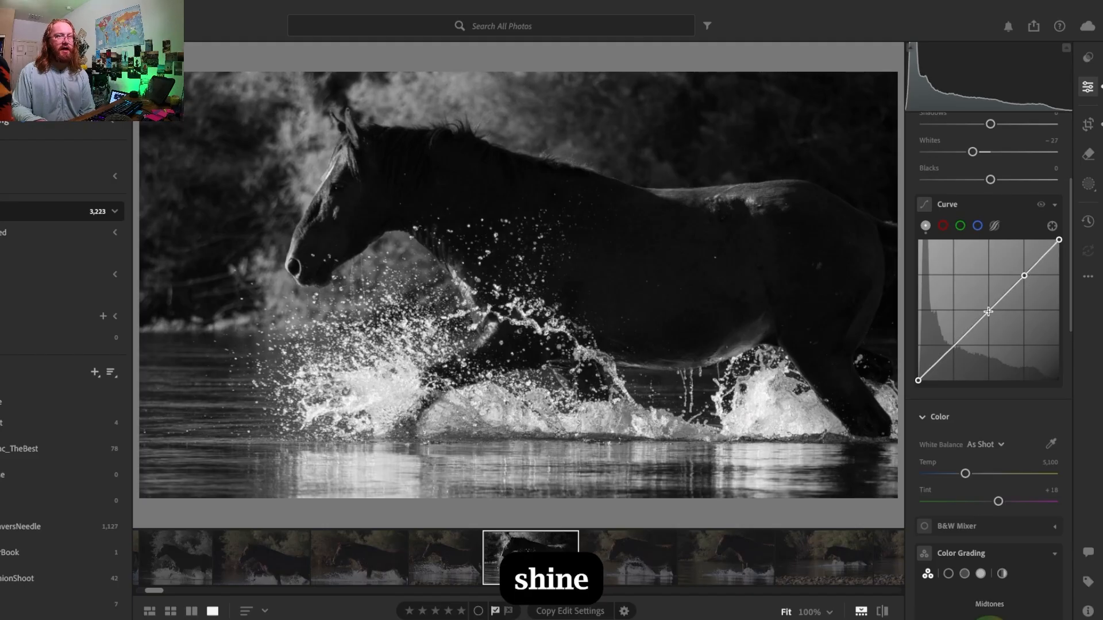
{"action": "left_click", "coordinate": [952, 349]}
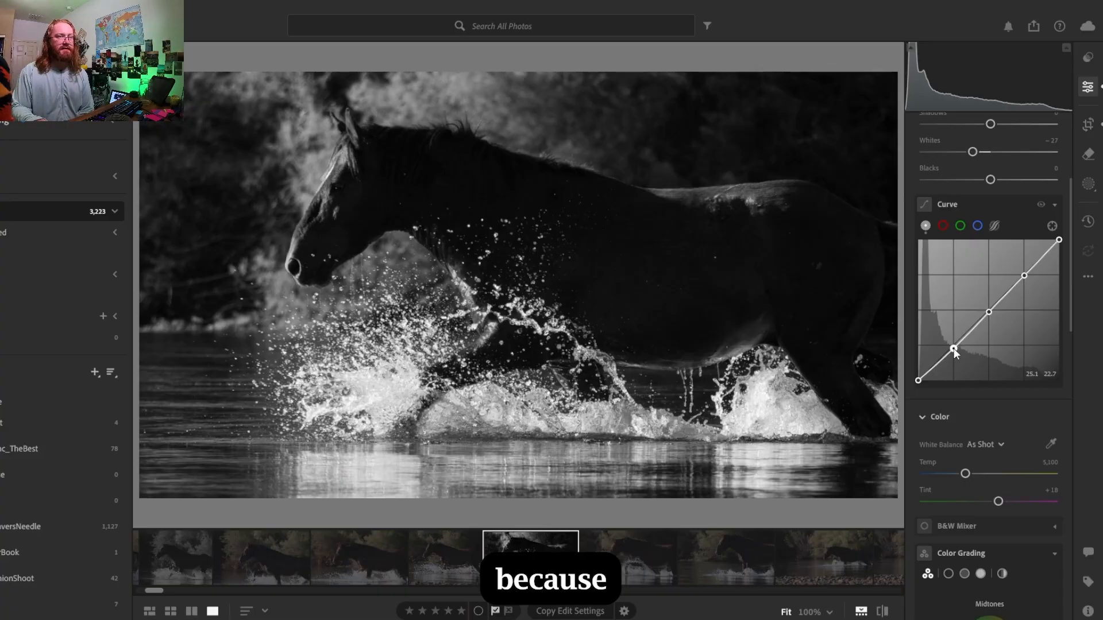
{"action": "left_click_drag", "start_coordinate": [953, 348], "coordinate": [955, 345]}
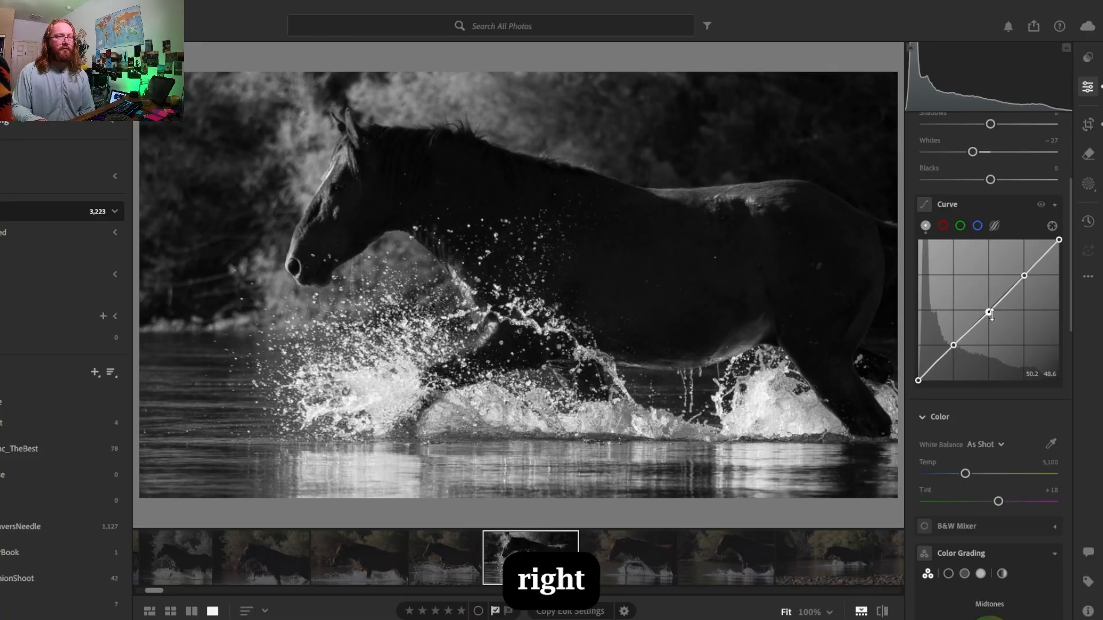
{"action": "mouse_move", "coordinate": [990, 314]}
{"action": "left_mouse_down"}
{"action": "mouse_move", "coordinate": [1005, 347]}
{"action": "mouse_move", "coordinate": [988, 309]}
{"action": "left_mouse_up"}
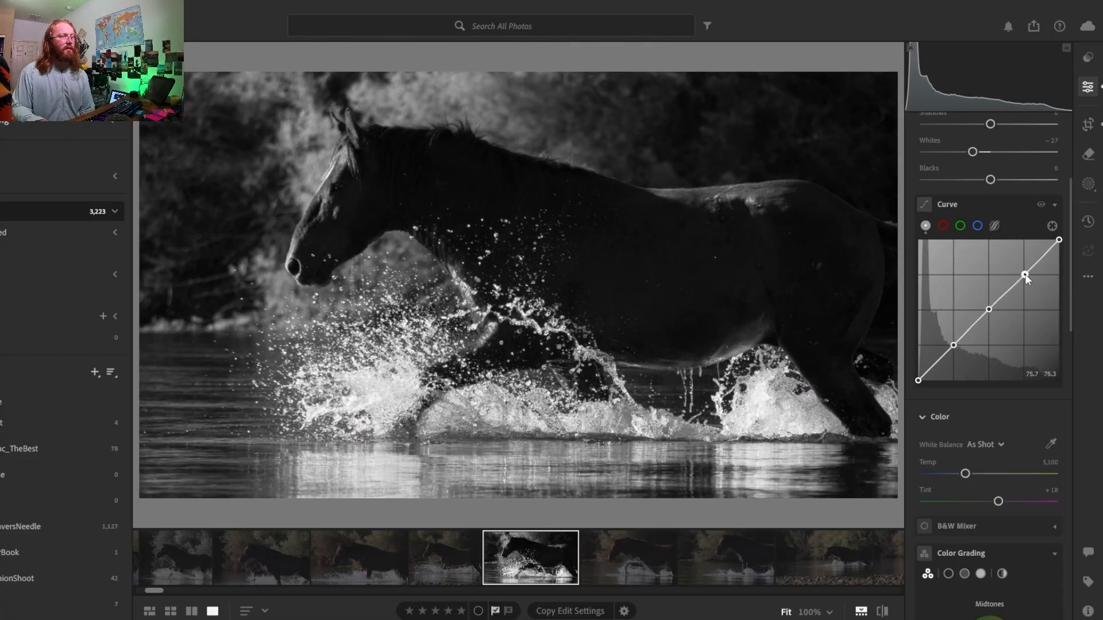
{"action": "mouse_move", "coordinate": [1025, 274]}
{"action": "left_mouse_down"}
{"action": "mouse_move", "coordinate": [1054, 306]}
{"action": "mouse_move", "coordinate": [1032, 303]}
{"action": "mouse_move", "coordinate": [1025, 340]}
{"action": "mouse_move", "coordinate": [1023, 274]}
{"action": "left_mouse_up"}
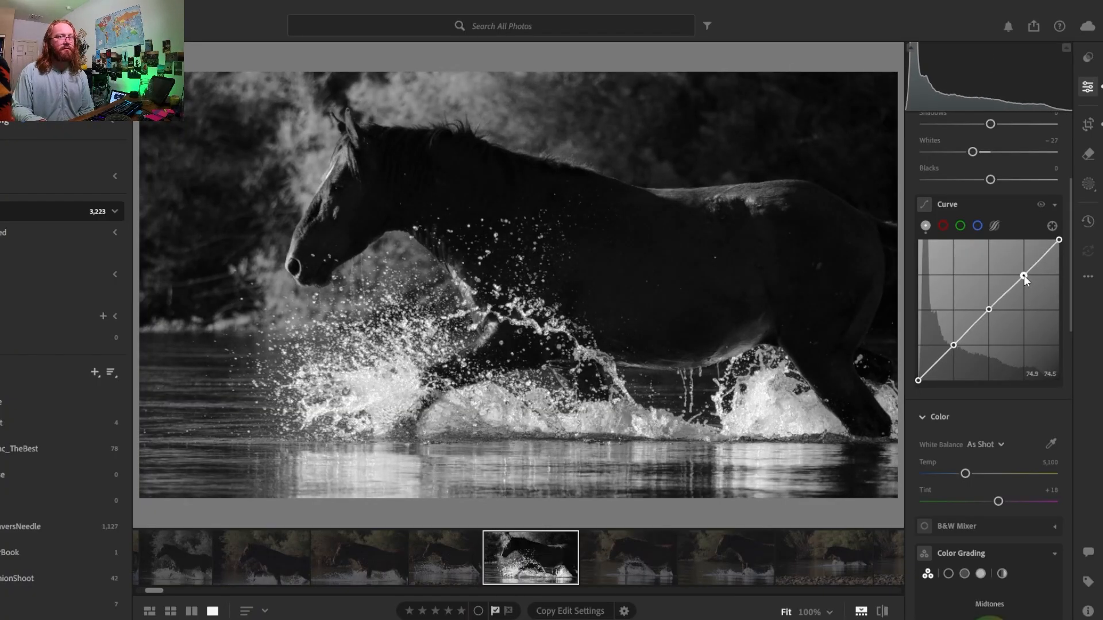
- Test the tone curve's white endpoint at its lowest output, restore it, and lower it slightly to soften the brightest whites
{"action": "left_click_drag", "start_coordinate": [1059, 239], "coordinate": [1058, 380]}
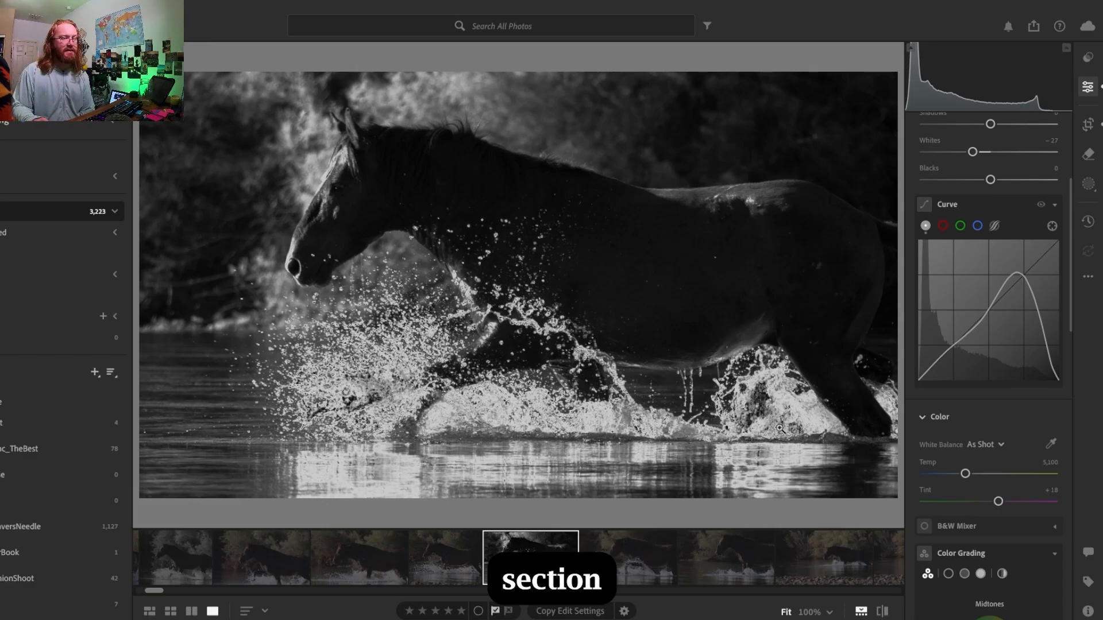
{"action": "left_click_drag", "start_coordinate": [1054, 374], "coordinate": [1094, 251]}
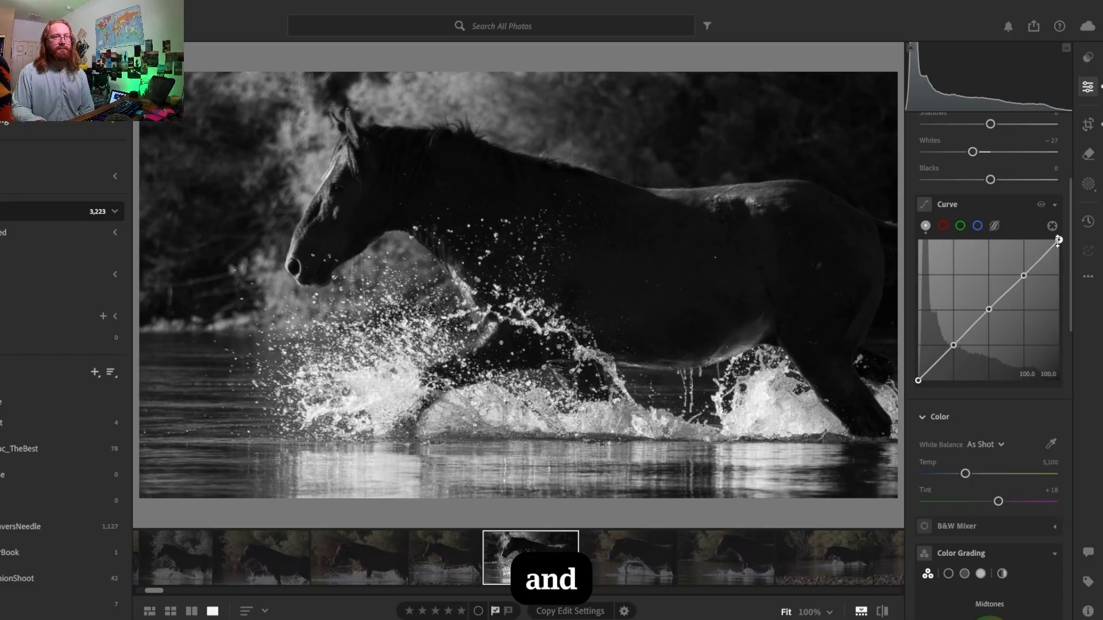
{"action": "mouse_move", "coordinate": [1061, 241]}
{"action": "left_mouse_down"}
{"action": "mouse_move", "coordinate": [1063, 261]}
{"action": "mouse_move", "coordinate": [1067, 246]}
{"action": "mouse_move", "coordinate": [1032, 238]}
{"action": "mouse_move", "coordinate": [1067, 246]}
{"action": "left_mouse_up"}
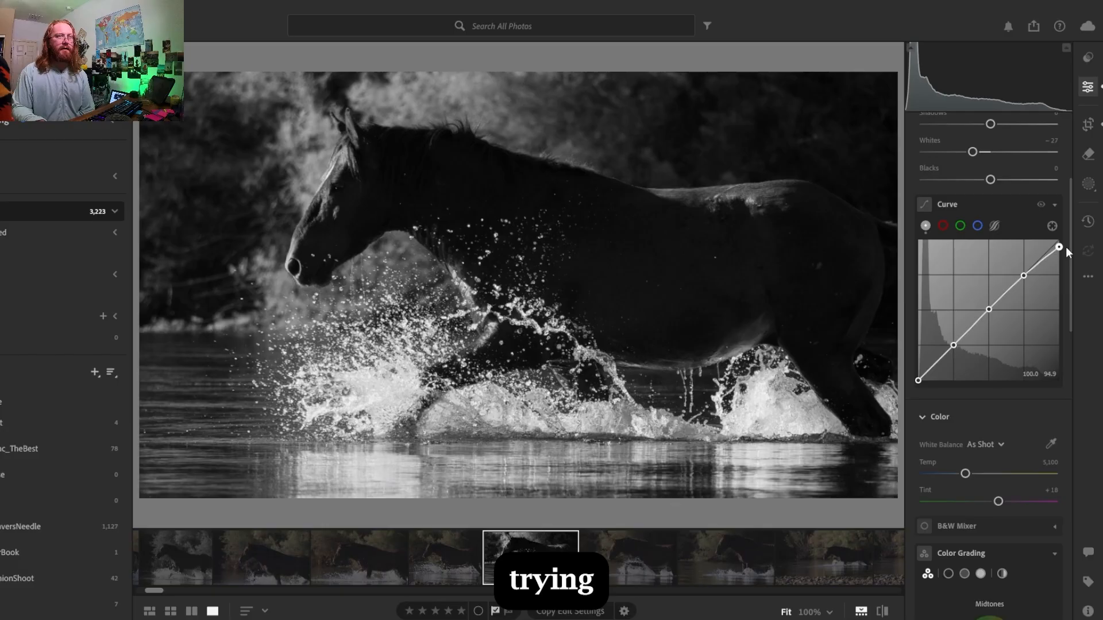
- Fine-tune the tone curve's highlight, midtone and shadow points to sit slightly below the diagonal, and try a small lift of the black endpoint
{"action": "mouse_move", "coordinate": [1024, 276]}
{"action": "left_mouse_down"}
{"action": "mouse_move", "coordinate": [1033, 283]}
{"action": "mouse_move", "coordinate": [1027, 276]}
{"action": "left_mouse_up"}
{"action": "left_click_drag", "start_coordinate": [988, 310], "coordinate": [992, 311]}
{"action": "left_click_drag", "start_coordinate": [954, 345], "coordinate": [956, 350]}
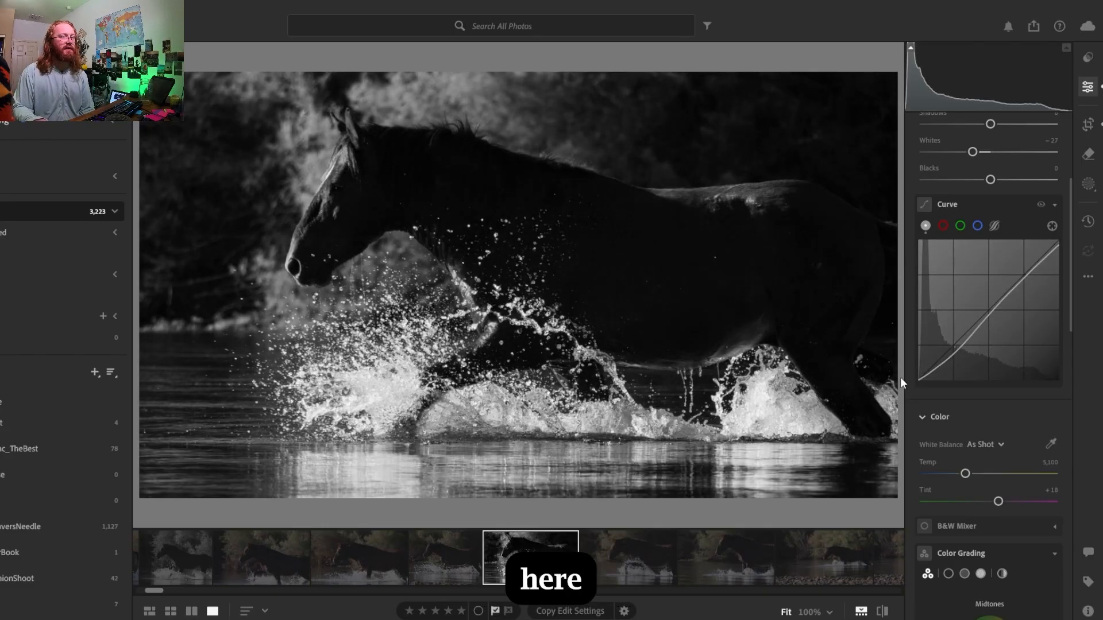
{"action": "left_click_drag", "start_coordinate": [954, 351], "coordinate": [955, 347]}
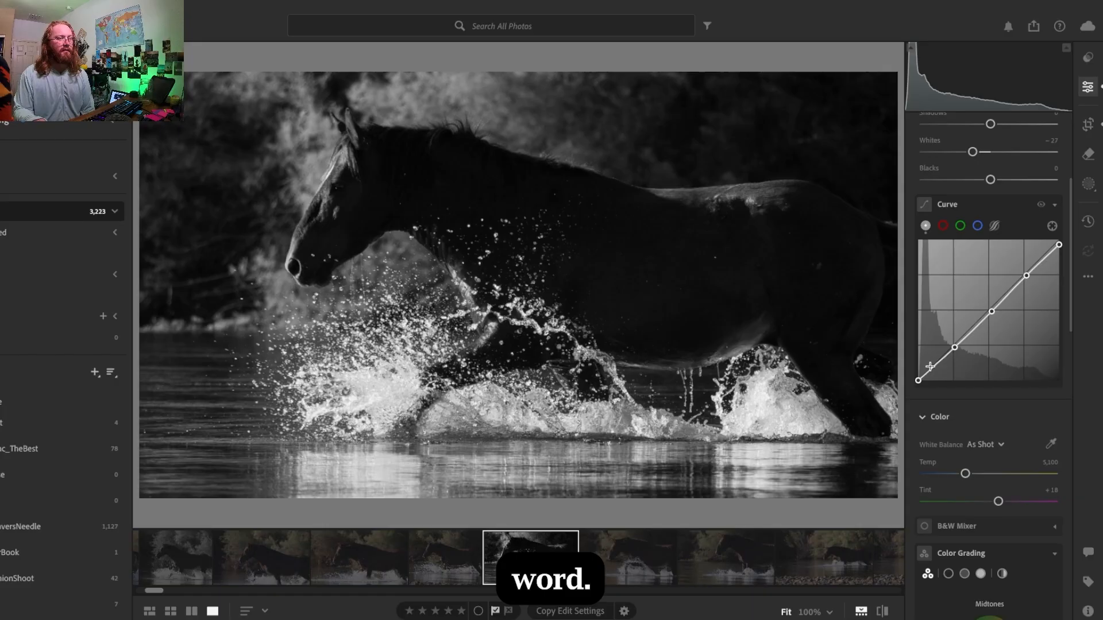
{"action": "left_click_drag", "start_coordinate": [918, 380], "coordinate": [914, 375]}
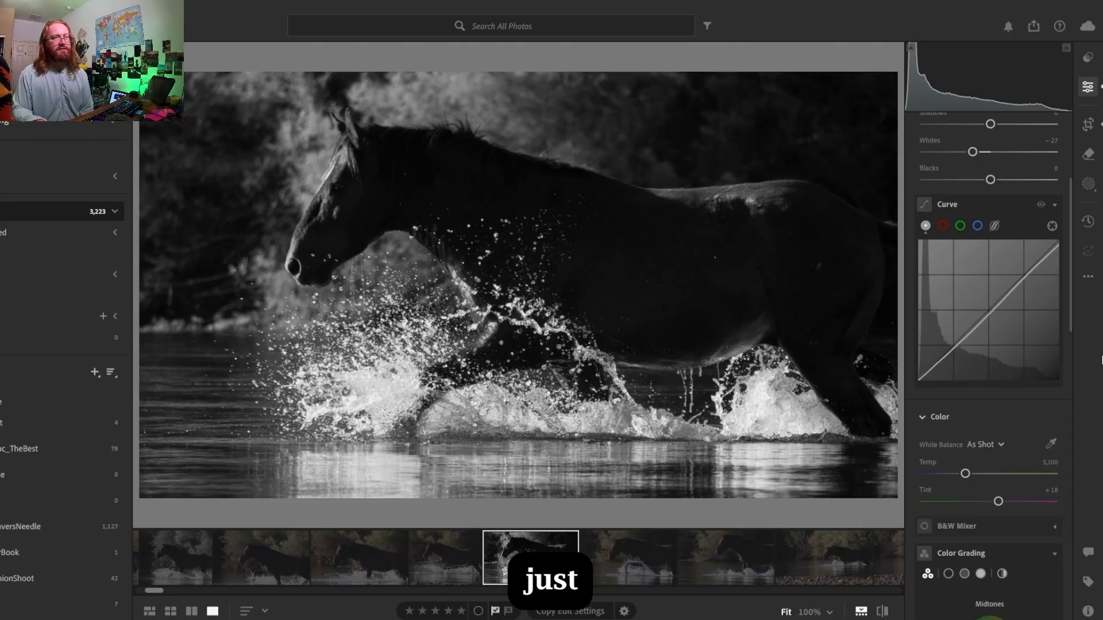
- Create a Background mask covering everything around the horse
{"action": "scroll", "coordinate": [1070, 322], "scroll_direction": "down", "scroll_amount": 3}
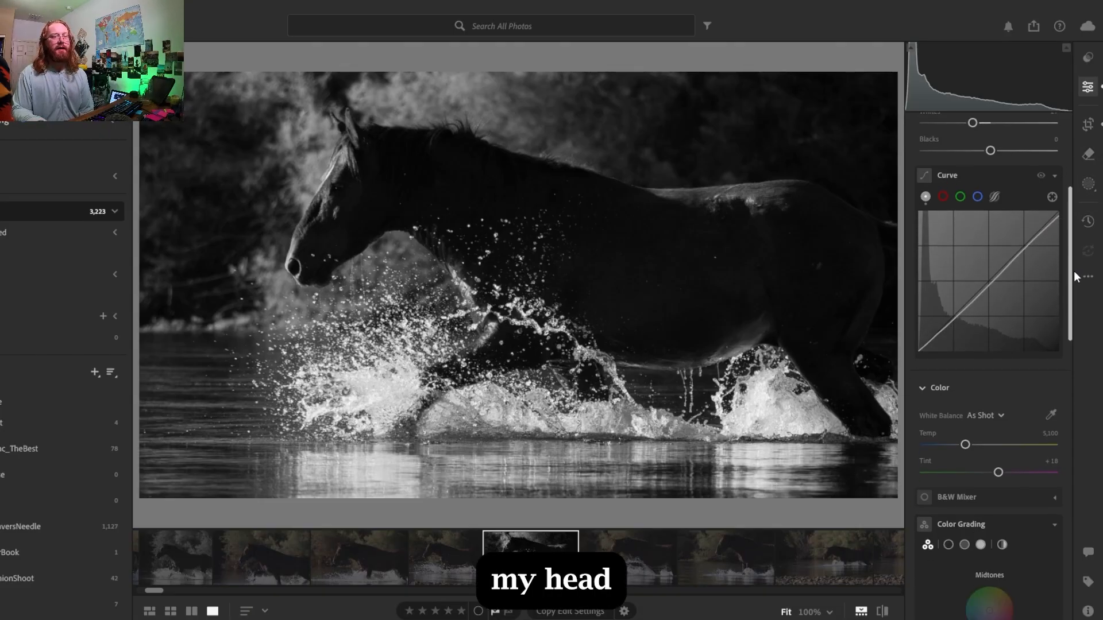
{"action": "scroll", "coordinate": [1080, 287], "scroll_direction": "up", "scroll_amount": 3}
{"action": "left_click", "coordinate": [1088, 184]}
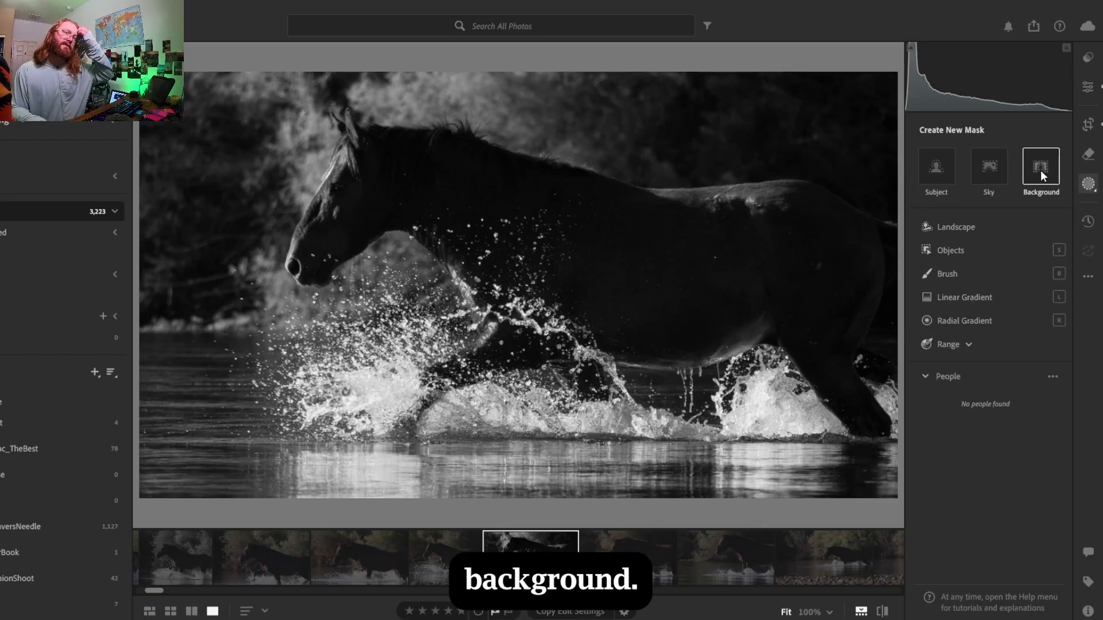
{"action": "left_click", "coordinate": [1040, 171]}
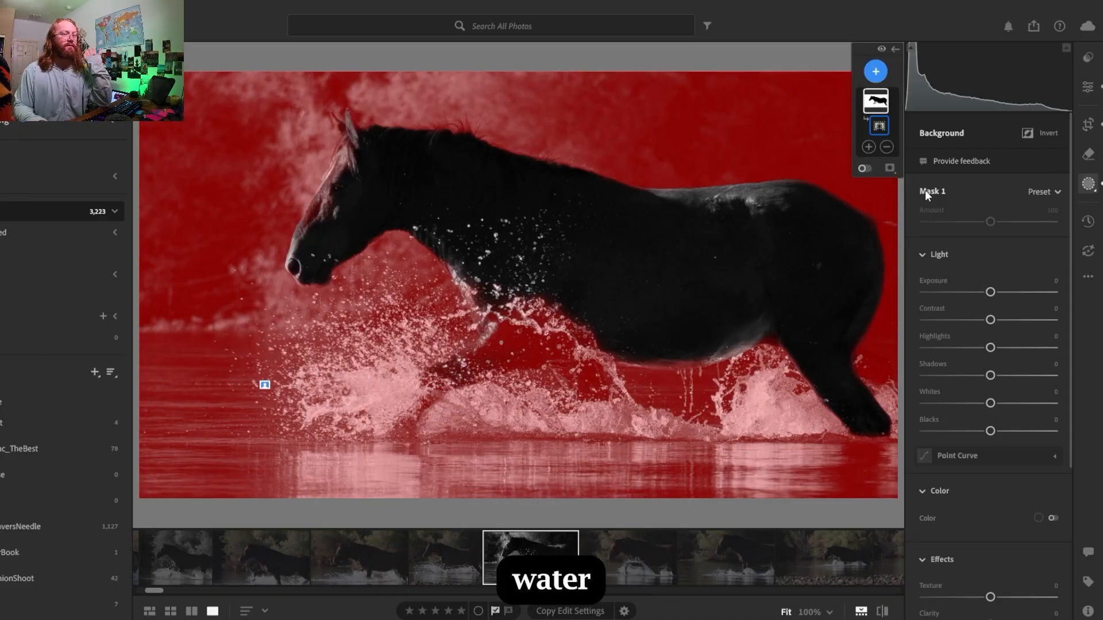
{"action": "left_click", "coordinate": [888, 147]}
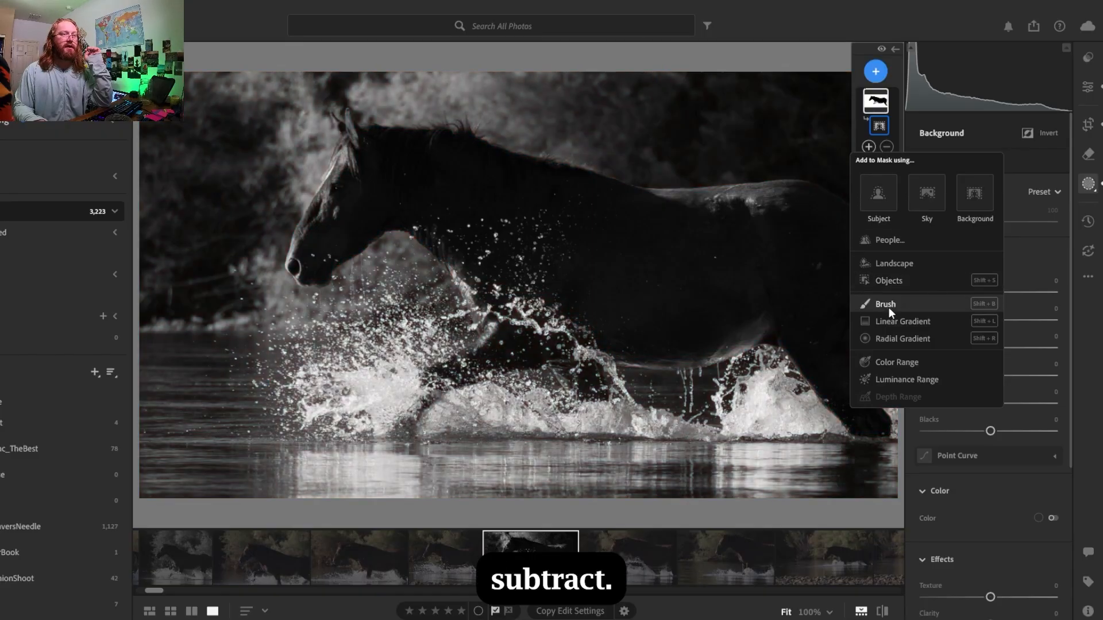
{"action": "left_click", "coordinate": [886, 305]}
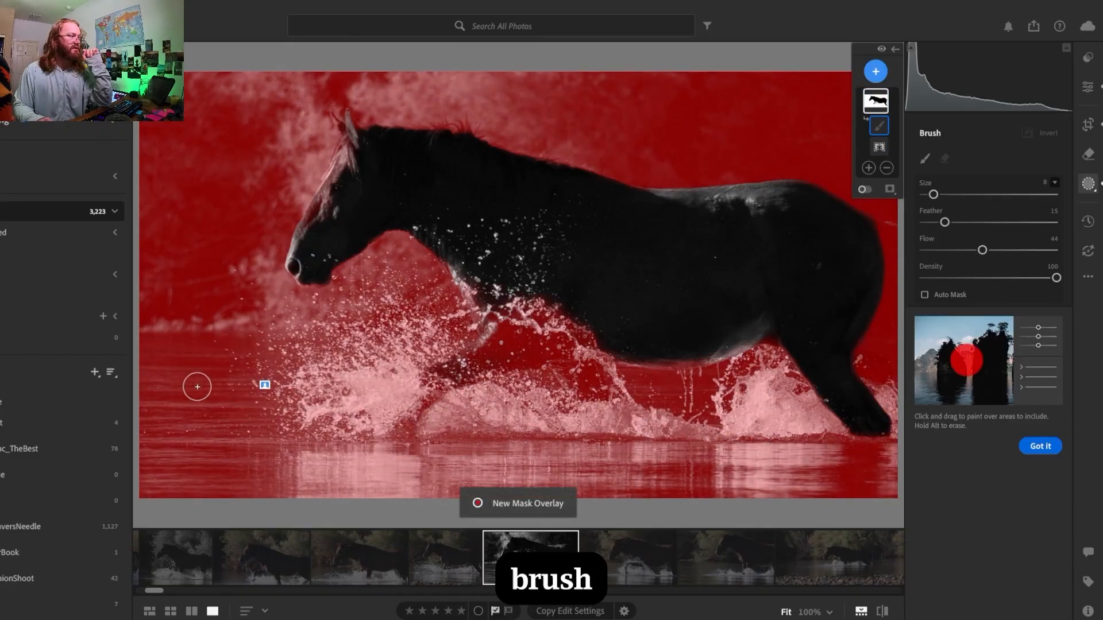
{"action": "key", "text": "bracketright"}
{"action": "key", "text": "bracketright"}
{"action": "key", "text": "bracketright"}
{"action": "key", "text": "bracketright"}
{"action": "key", "text": "bracketright"}
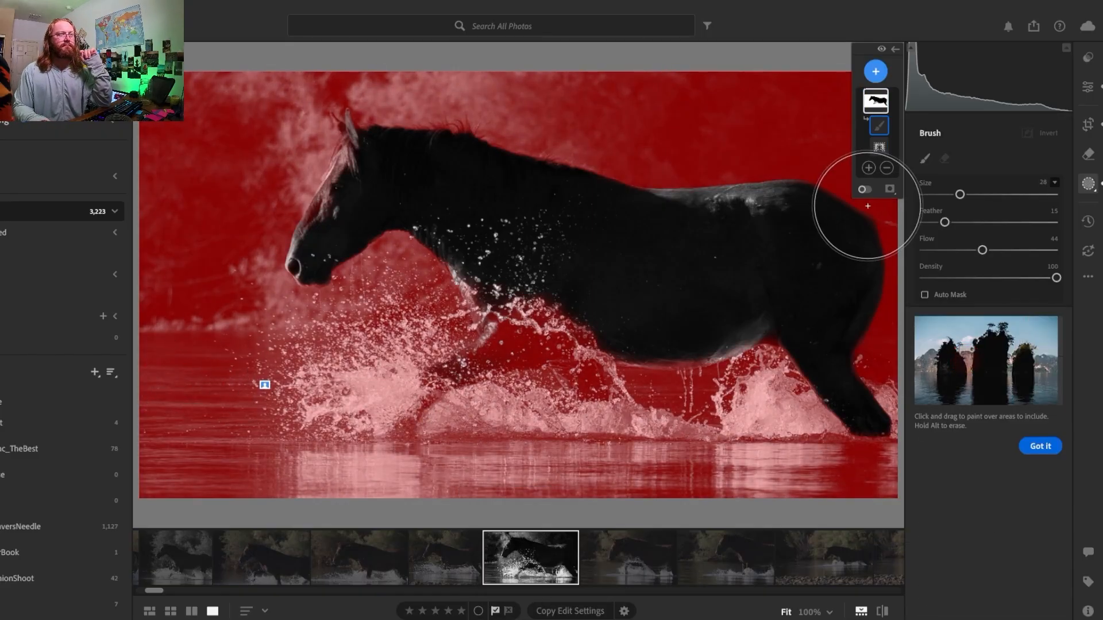
{"action": "left_click", "coordinate": [219, 387]}
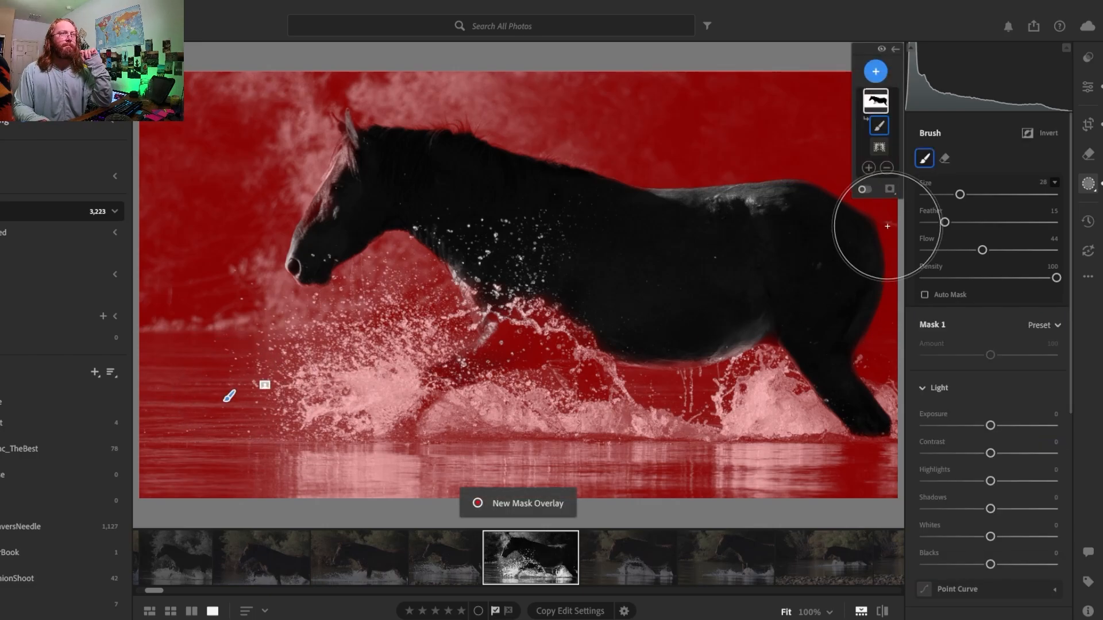
{"action": "left_click", "coordinate": [944, 158]}
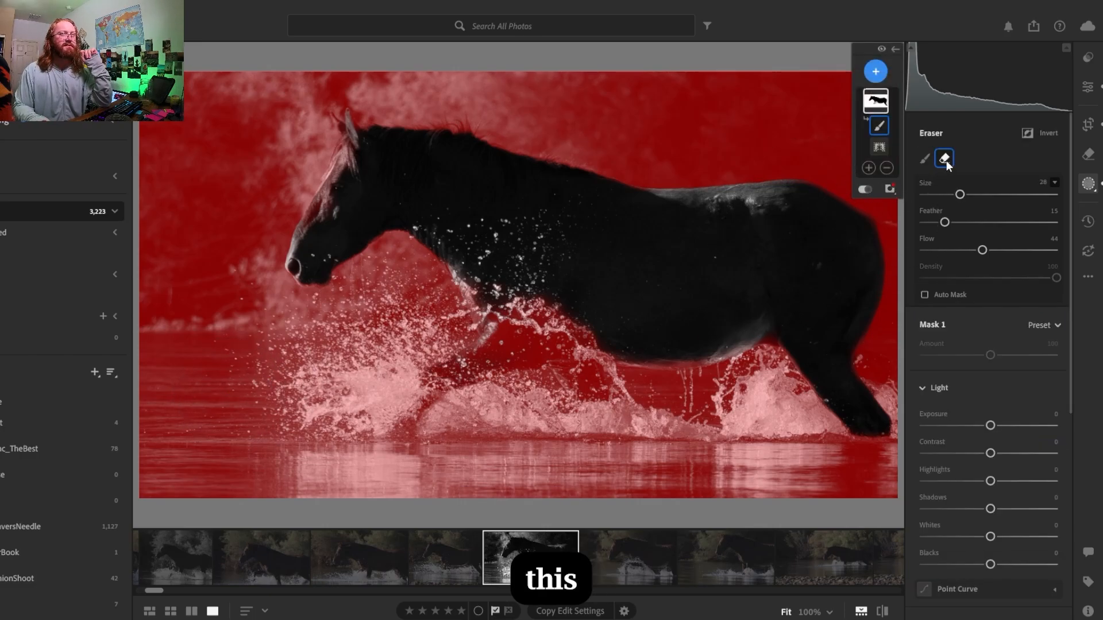
{"action": "mouse_move", "coordinate": [416, 416]}
{"action": "left_mouse_down"}
{"action": "mouse_move", "coordinate": [476, 426]}
{"action": "mouse_move", "coordinate": [535, 413]}
{"action": "left_mouse_up"}
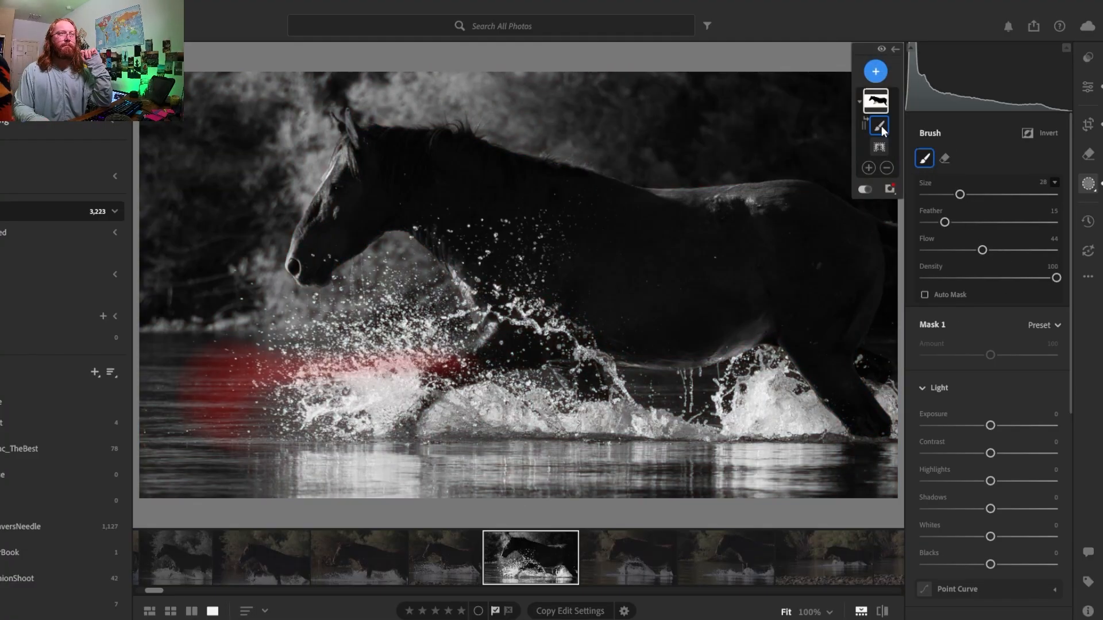
{"action": "right_click", "coordinate": [882, 128]}
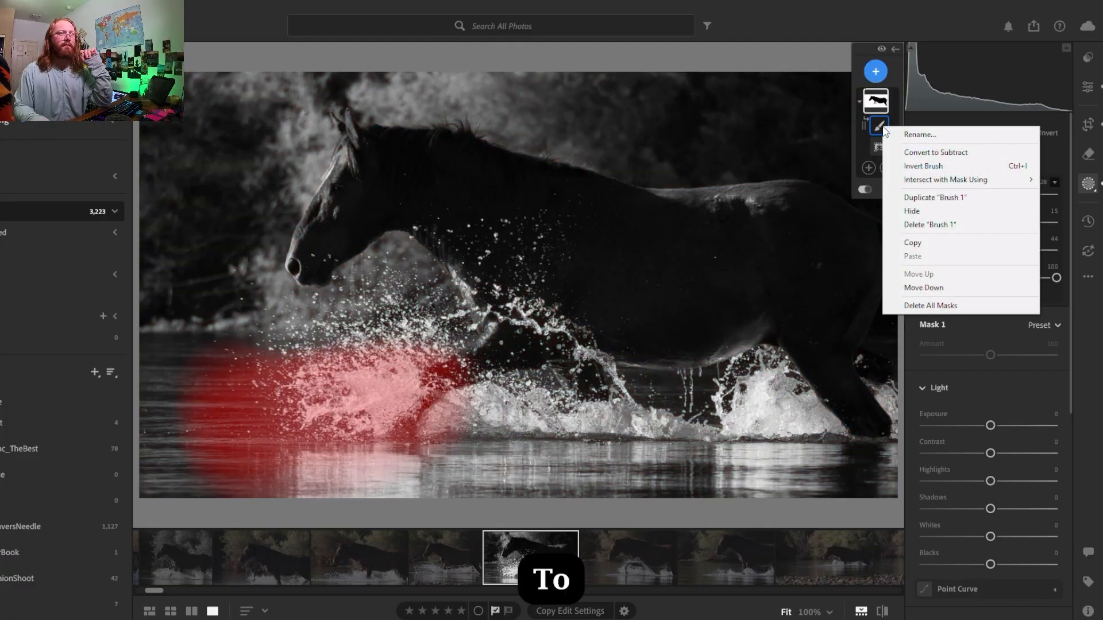
{"action": "left_click", "coordinate": [919, 225]}
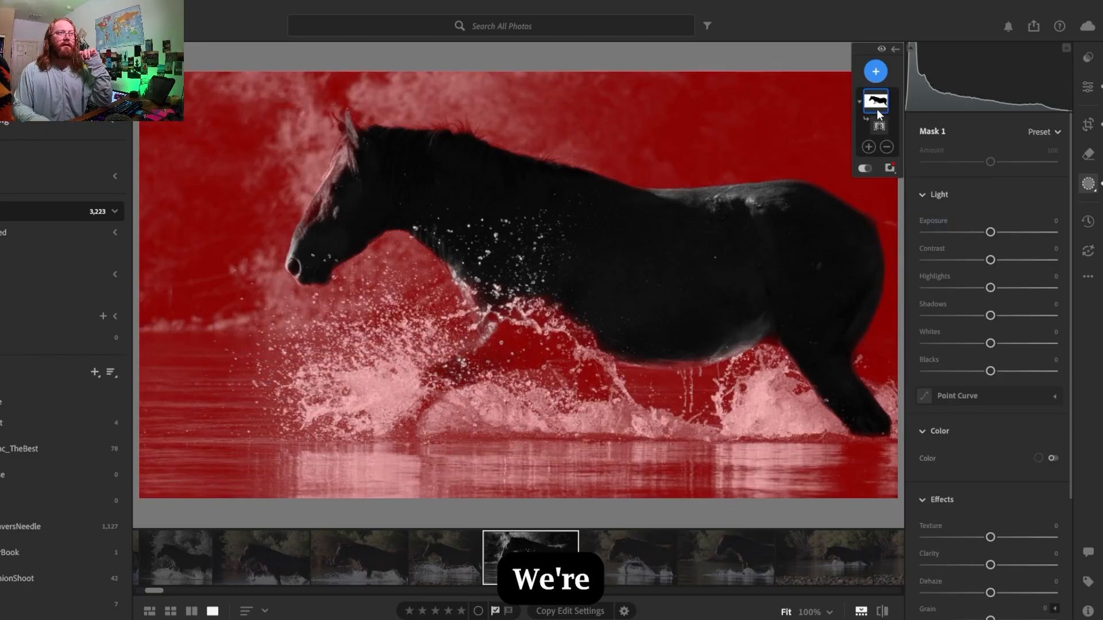
- Subtract the river water and the splashes beneath the horse from the background mask with a brush
{"action": "left_click", "coordinate": [877, 108]}
{"action": "left_click", "coordinate": [876, 105]}
{"action": "left_click", "coordinate": [886, 147]}
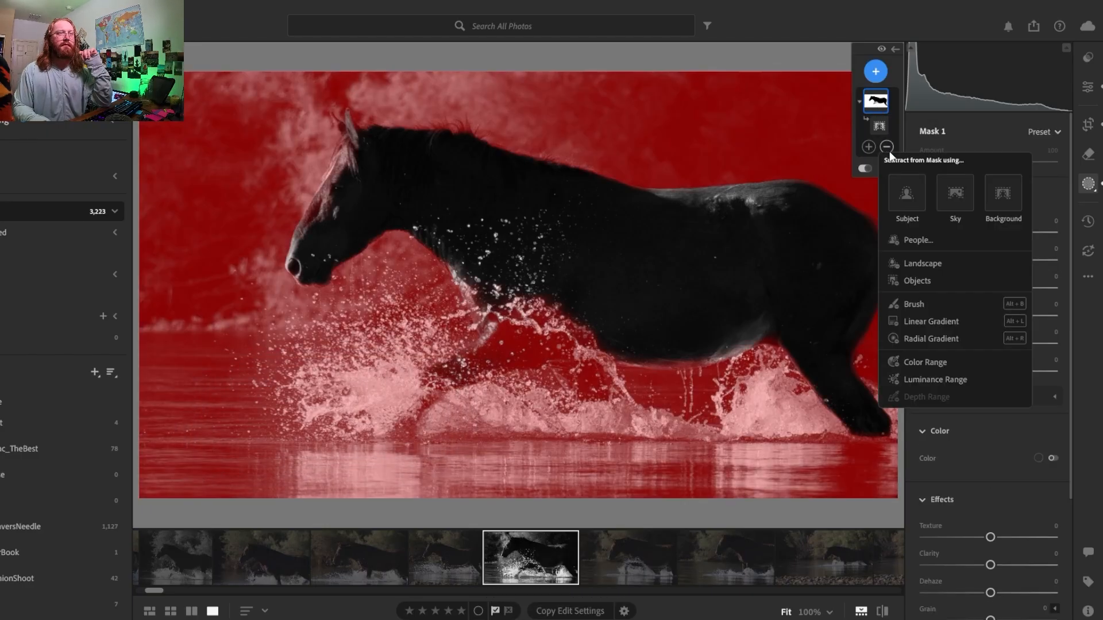
{"action": "left_click", "coordinate": [913, 305]}
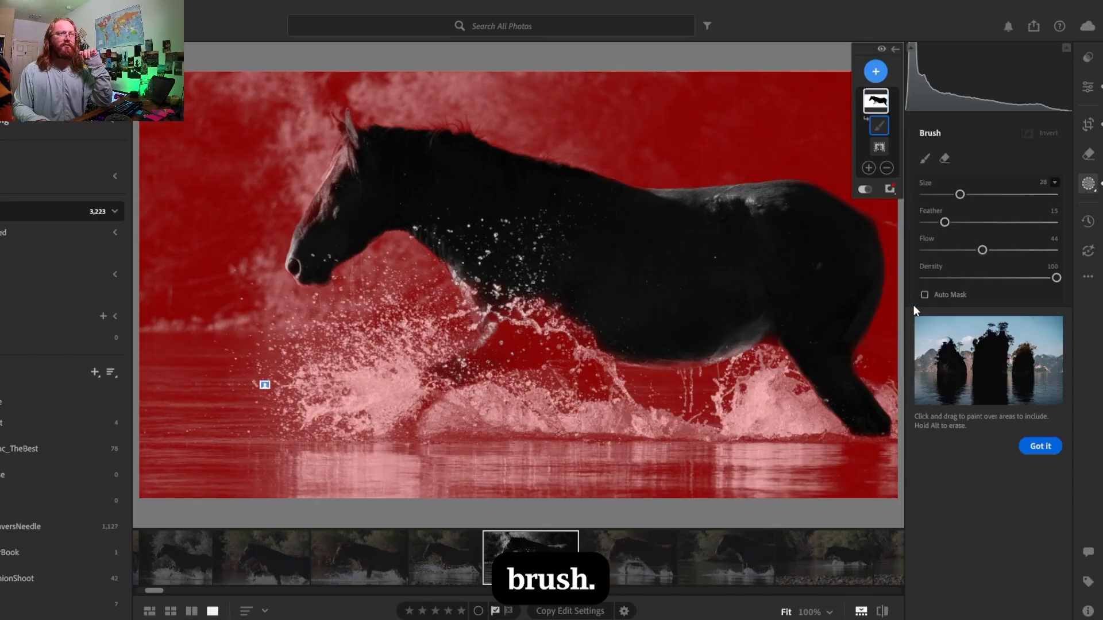
{"action": "left_click", "coordinate": [945, 159]}
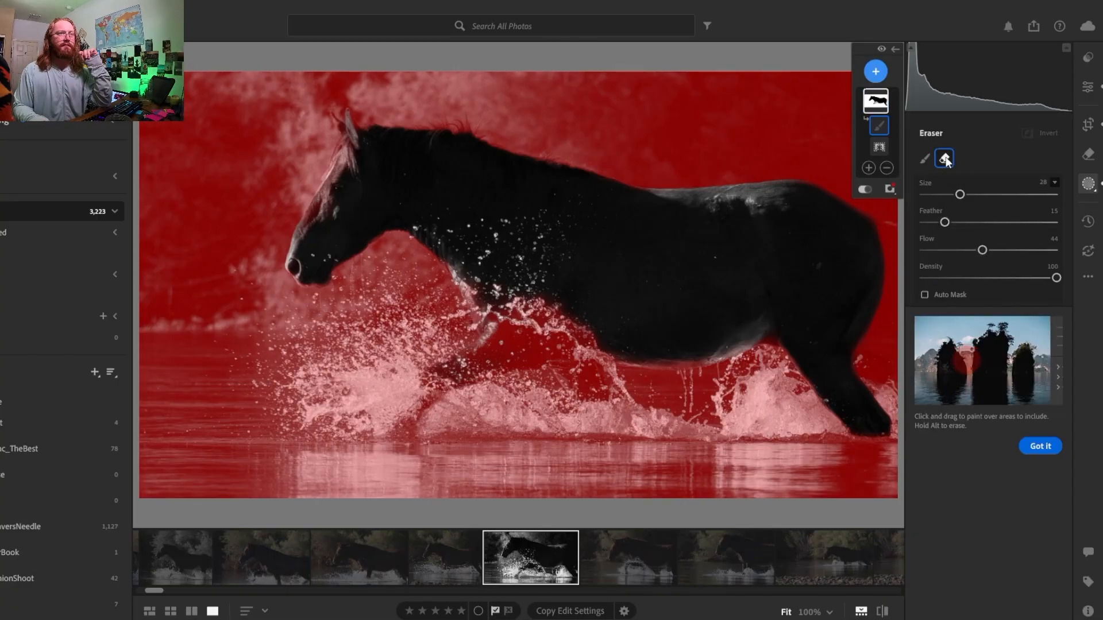
{"action": "mouse_move", "coordinate": [624, 394]}
{"action": "left_mouse_down"}
{"action": "mouse_move", "coordinate": [384, 402]}
{"action": "mouse_move", "coordinate": [465, 373]}
{"action": "mouse_move", "coordinate": [590, 363]}
{"action": "left_mouse_up"}
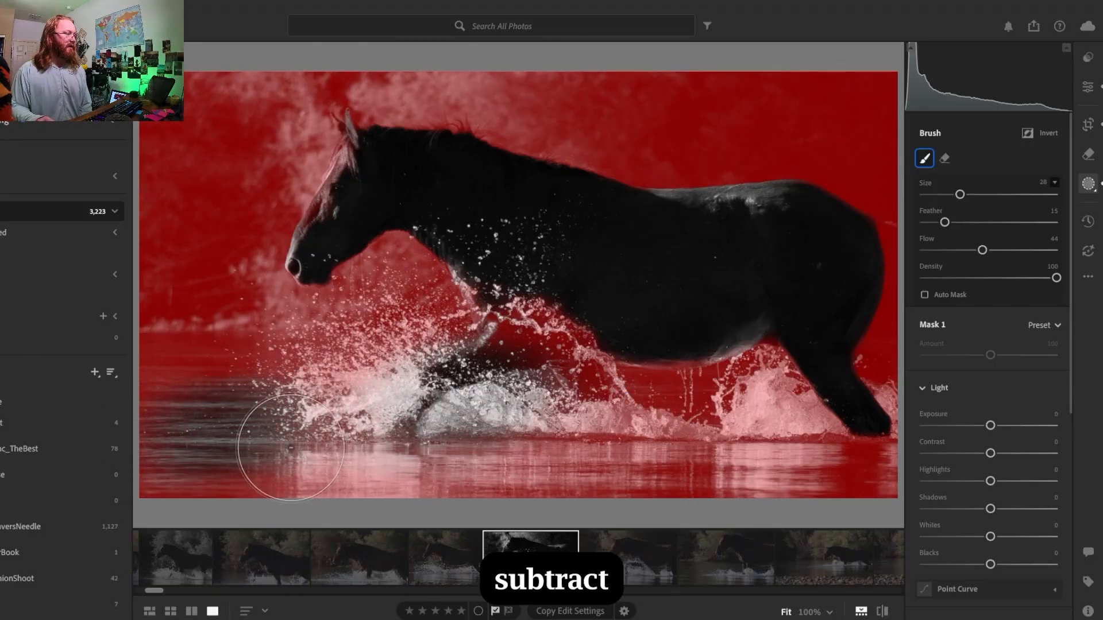
{"action": "mouse_move", "coordinate": [290, 447]}
{"action": "left_mouse_down"}
{"action": "mouse_move", "coordinate": [461, 472]}
{"action": "mouse_move", "coordinate": [437, 485]}
{"action": "mouse_move", "coordinate": [638, 490]}
{"action": "mouse_move", "coordinate": [812, 481]}
{"action": "mouse_move", "coordinate": [779, 467]}
{"action": "mouse_move", "coordinate": [804, 451]}
{"action": "left_mouse_up"}
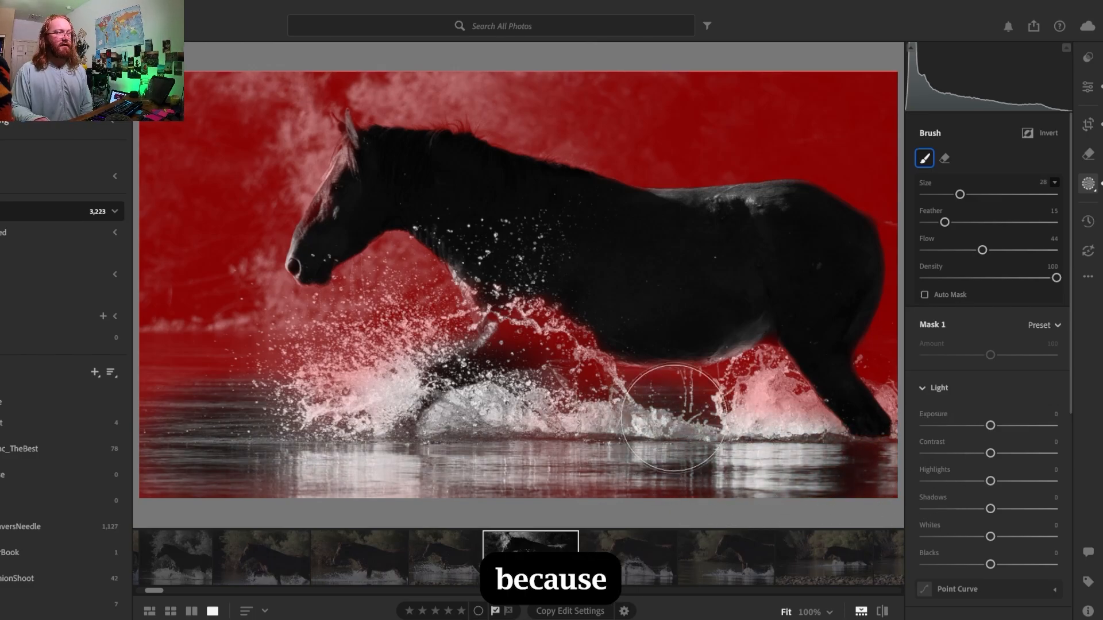
{"action": "mouse_move", "coordinate": [699, 409]}
{"action": "left_mouse_down"}
{"action": "mouse_move", "coordinate": [752, 402]}
{"action": "mouse_move", "coordinate": [780, 413]}
{"action": "left_mouse_up"}
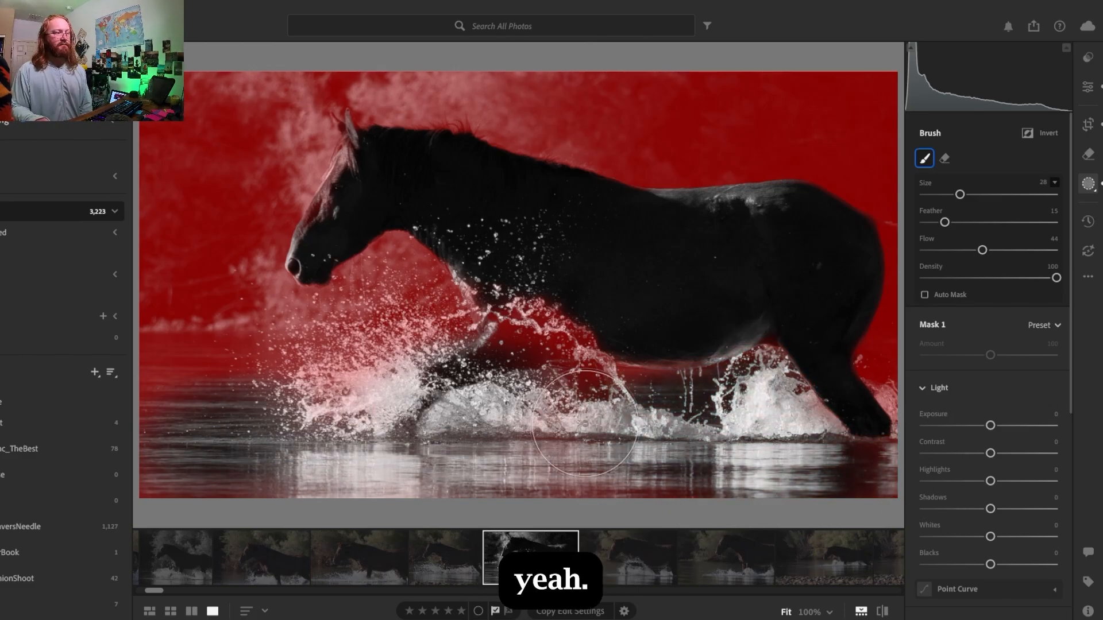
{"action": "mouse_move", "coordinate": [585, 422]}
{"action": "left_mouse_down"}
{"action": "mouse_move", "coordinate": [536, 423]}
{"action": "mouse_move", "coordinate": [534, 396]}
{"action": "mouse_move", "coordinate": [496, 354]}
{"action": "mouse_move", "coordinate": [462, 363]}
{"action": "mouse_move", "coordinate": [586, 315]}
{"action": "mouse_move", "coordinate": [523, 381]}
{"action": "left_mouse_up"}
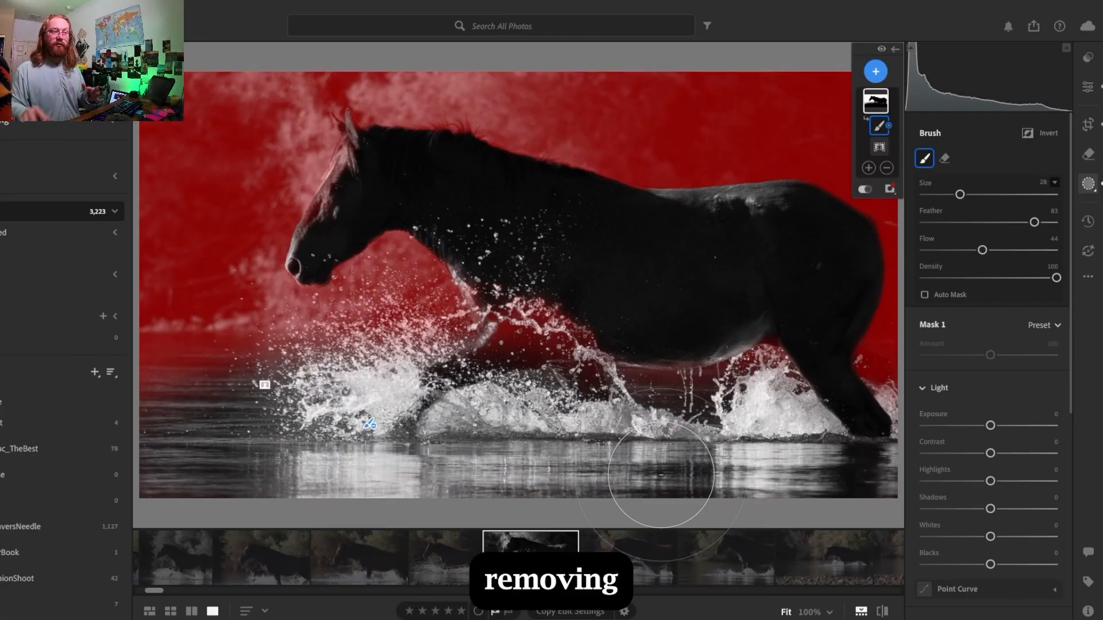
- Subtract the remaining splash below the horse's head and the water up to the shoreline using a soft brush with feather 83
{"action": "mouse_move", "coordinate": [364, 396]}
{"action": "left_mouse_down"}
{"action": "mouse_move", "coordinate": [348, 393]}
{"action": "mouse_move", "coordinate": [373, 393]}
{"action": "mouse_move", "coordinate": [418, 359]}
{"action": "mouse_move", "coordinate": [390, 336]}
{"action": "mouse_move", "coordinate": [399, 319]}
{"action": "mouse_move", "coordinate": [449, 330]}
{"action": "mouse_move", "coordinate": [584, 317]}
{"action": "mouse_move", "coordinate": [419, 297]}
{"action": "mouse_move", "coordinate": [412, 324]}
{"action": "mouse_move", "coordinate": [397, 313]}
{"action": "mouse_move", "coordinate": [354, 339]}
{"action": "mouse_move", "coordinate": [366, 356]}
{"action": "left_mouse_up"}
{"action": "mouse_move", "coordinate": [428, 336]}
{"action": "left_mouse_down"}
{"action": "mouse_move", "coordinate": [452, 362]}
{"action": "mouse_move", "coordinate": [381, 388]}
{"action": "left_mouse_up"}
{"action": "mouse_move", "coordinate": [333, 431]}
{"action": "left_mouse_down"}
{"action": "mouse_move", "coordinate": [288, 417]}
{"action": "mouse_move", "coordinate": [260, 426]}
{"action": "left_mouse_up"}
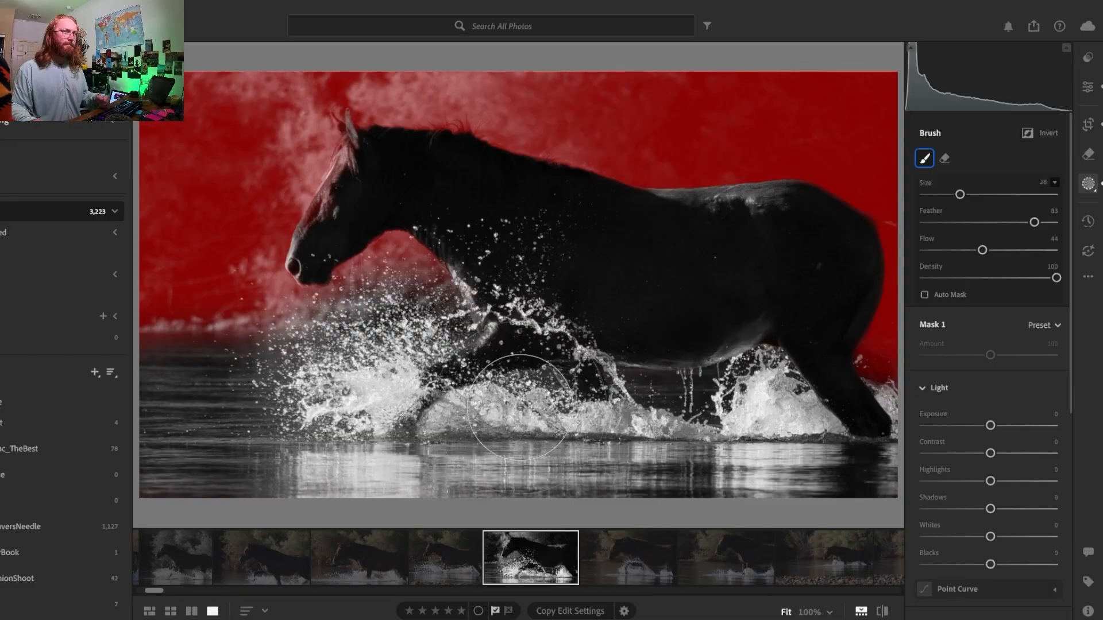
- Set the subtracting brush to size 7 and feather 10, and paint the horse's face and forelock out of the background mask
{"action": "mouse_move", "coordinate": [1034, 224]}
{"action": "left_mouse_down"}
{"action": "mouse_move", "coordinate": [937, 223]}
{"action": "mouse_move", "coordinate": [954, 195]}
{"action": "left_mouse_up"}
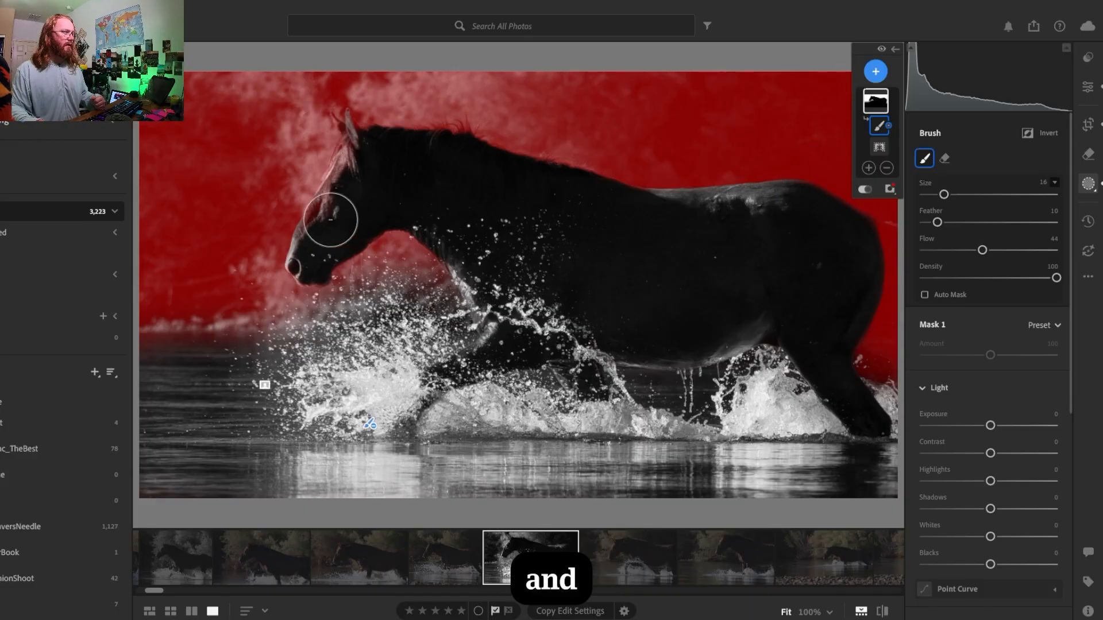
{"action": "left_click_drag", "start_coordinate": [944, 194], "coordinate": [933, 196]}
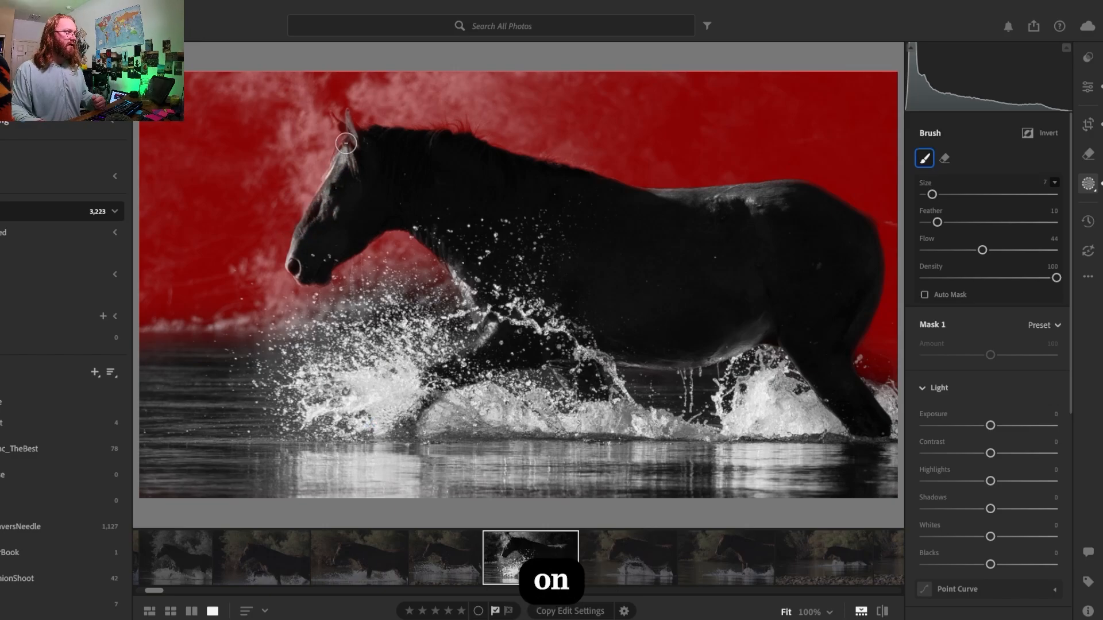
{"action": "mouse_move", "coordinate": [345, 163]}
{"action": "left_mouse_down"}
{"action": "mouse_move", "coordinate": [344, 121]}
{"action": "mouse_move", "coordinate": [360, 147]}
{"action": "left_mouse_up"}
{"action": "left_click", "coordinate": [345, 132]}
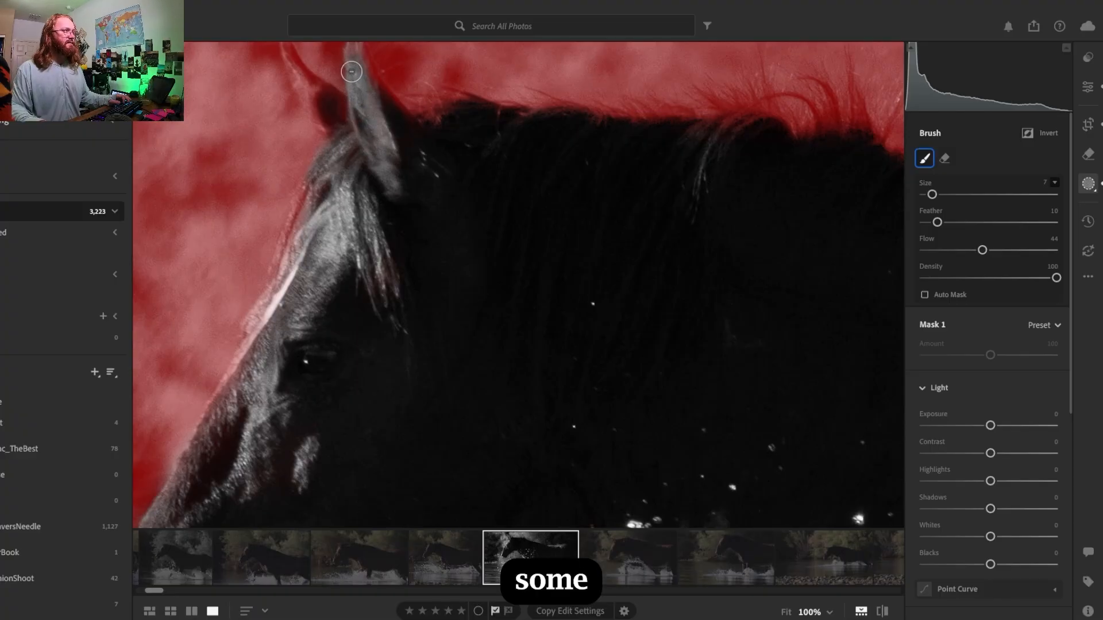
{"action": "left_click_drag", "start_coordinate": [320, 115], "coordinate": [429, 276]}
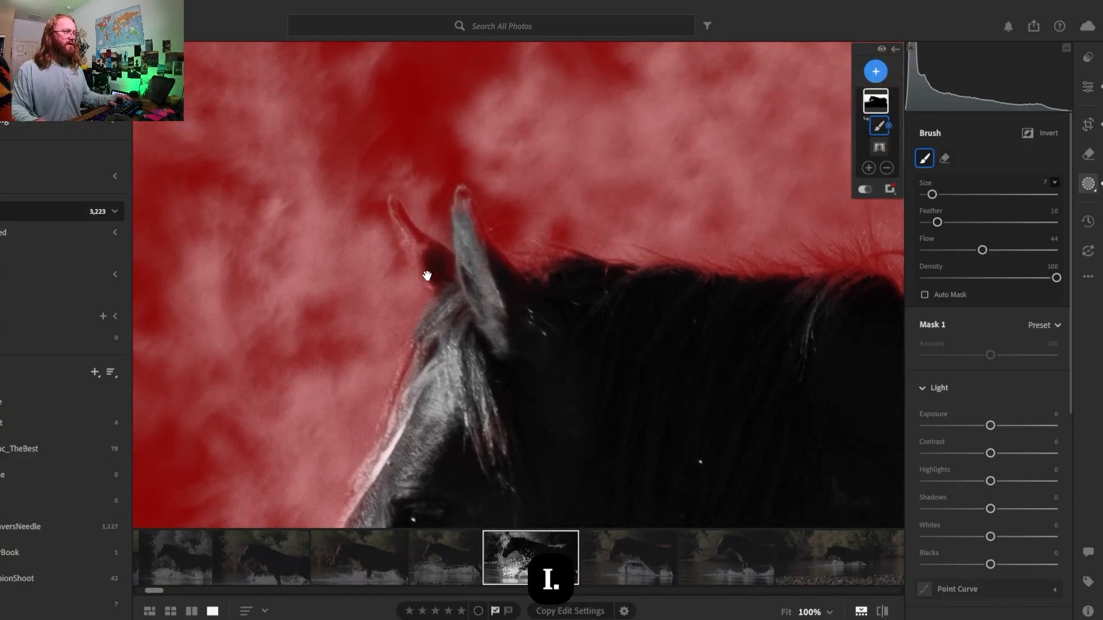
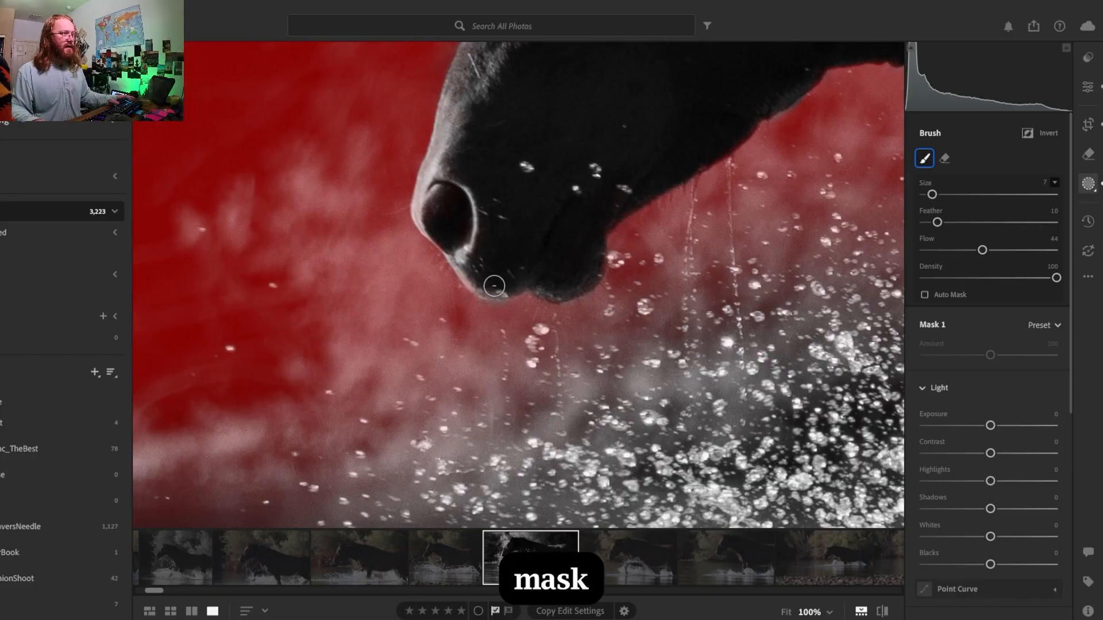
- Reduce the subtracting brush to size 5 and paint both of the horse's ears out of the background mask
{"action": "left_click_drag", "start_coordinate": [529, 130], "coordinate": [423, 368]}
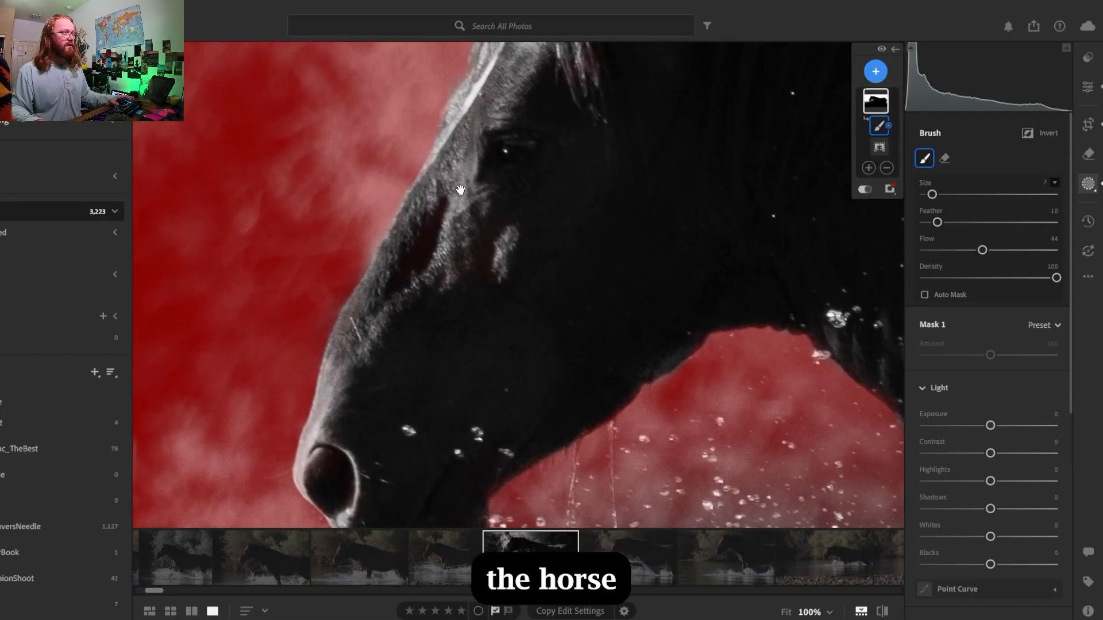
{"action": "left_click_drag", "start_coordinate": [460, 189], "coordinate": [370, 373]}
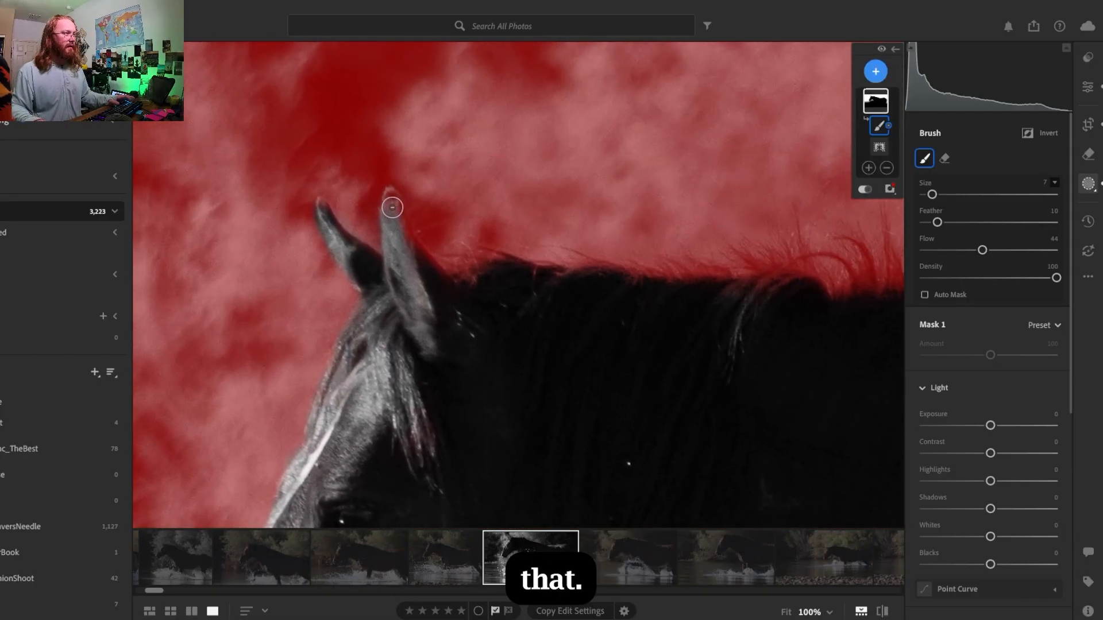
{"action": "key", "text": "["}
{"action": "key", "text": "["}
{"action": "left_click_drag", "start_coordinate": [389, 209], "coordinate": [400, 211]}
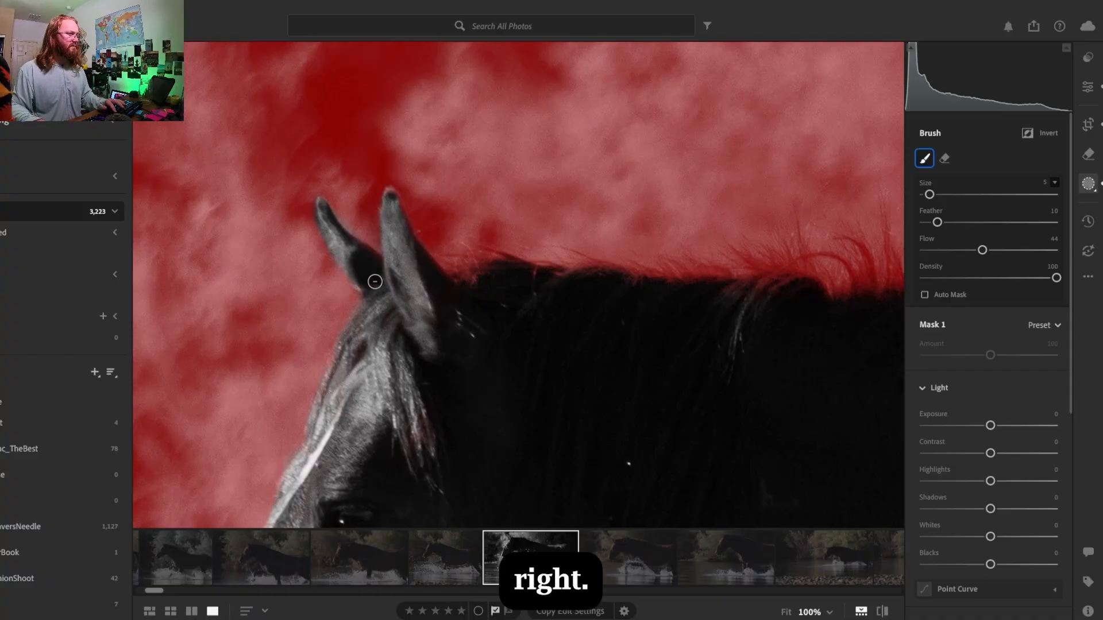
{"action": "left_click_drag", "start_coordinate": [374, 278], "coordinate": [372, 276]}
{"action": "left_click_drag", "start_coordinate": [321, 204], "coordinate": [321, 201]}
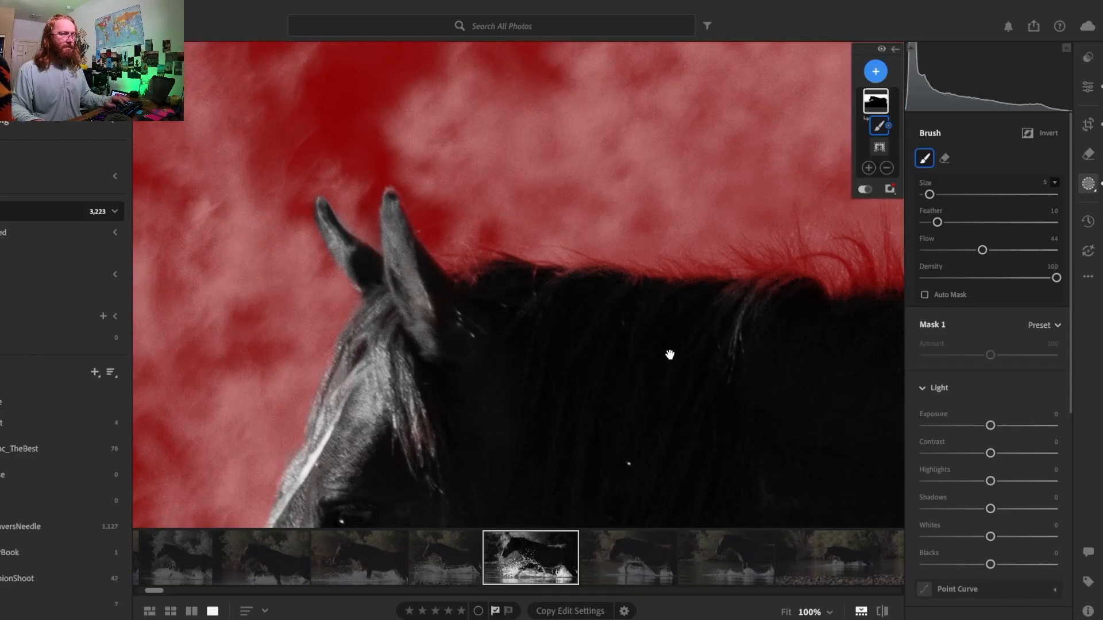
- Enlarge the subtracting brush to size 8 and paint the edge of the horse's rump and hind leg out of the background mask
{"action": "mouse_move", "coordinate": [670, 354]}
{"action": "left_mouse_down"}
{"action": "mouse_move", "coordinate": [280, 391]}
{"action": "mouse_move", "coordinate": [442, 305]}
{"action": "mouse_move", "coordinate": [454, 246]}
{"action": "mouse_move", "coordinate": [687, 364]}
{"action": "left_mouse_up"}
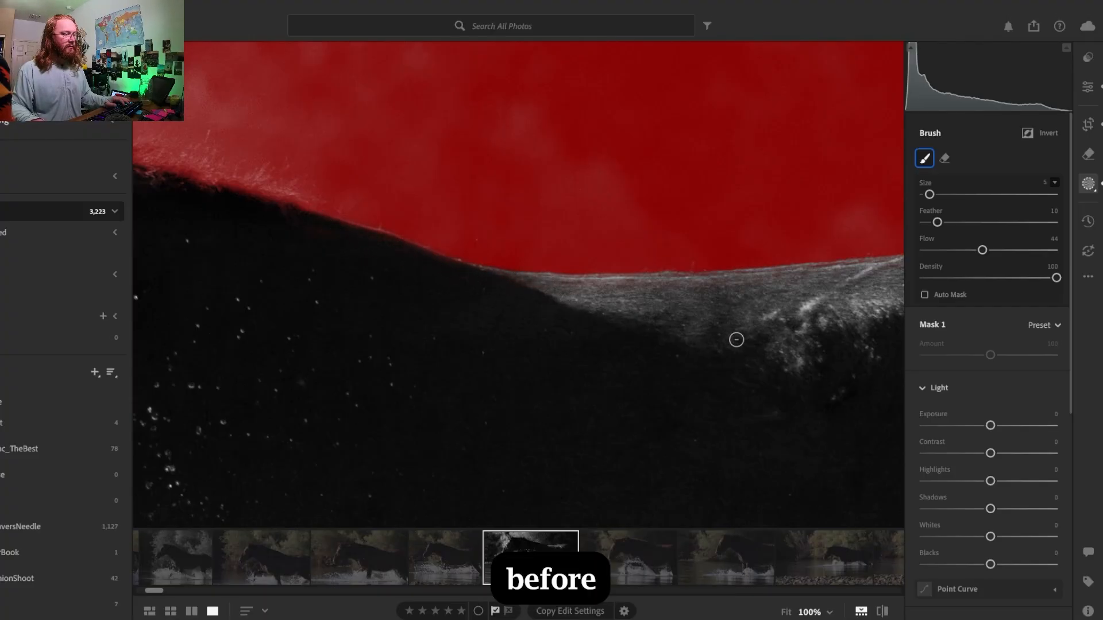
{"action": "left_click_drag", "start_coordinate": [734, 337], "coordinate": [331, 363]}
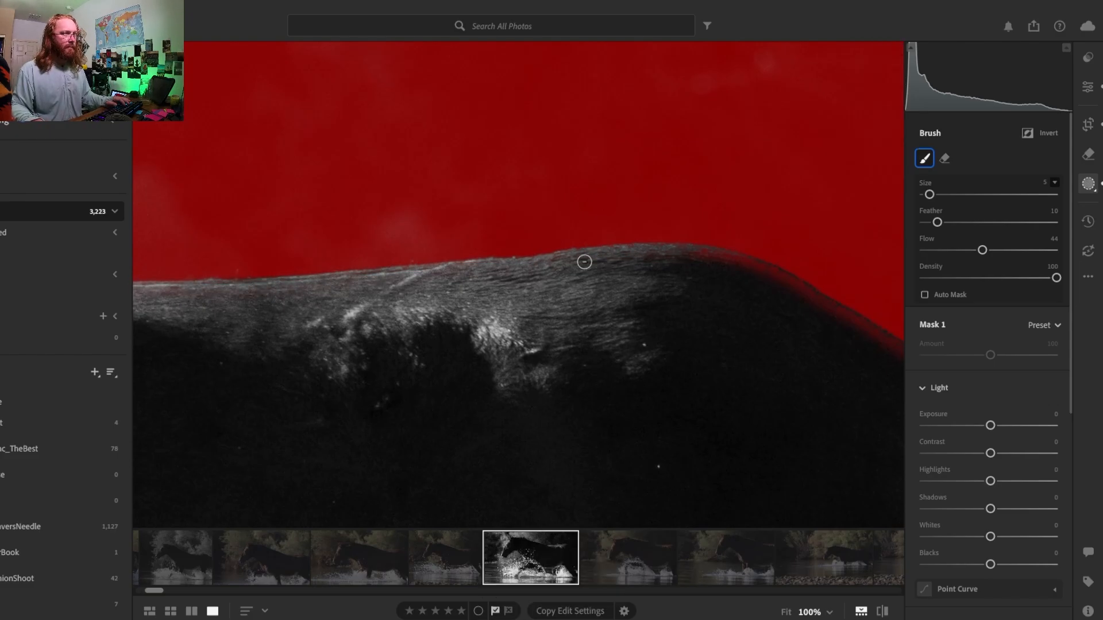
{"action": "left_click_drag", "start_coordinate": [781, 343], "coordinate": [298, 276]}
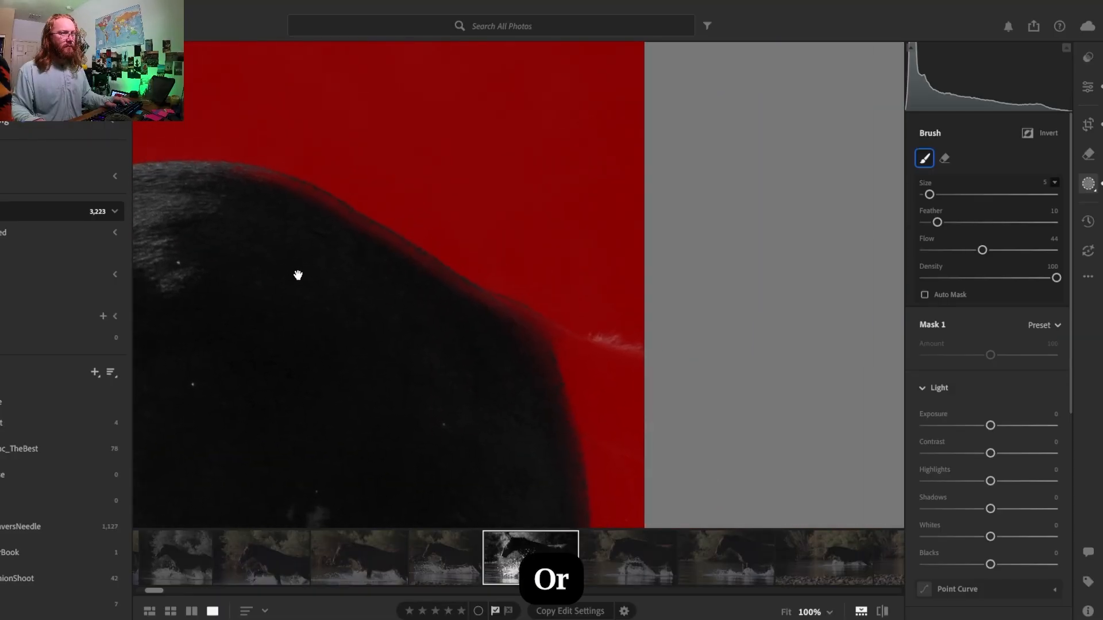
{"action": "key", "text": "bracketright"}
{"action": "key", "text": "bracketright"}
{"action": "key", "text": "bracketright"}
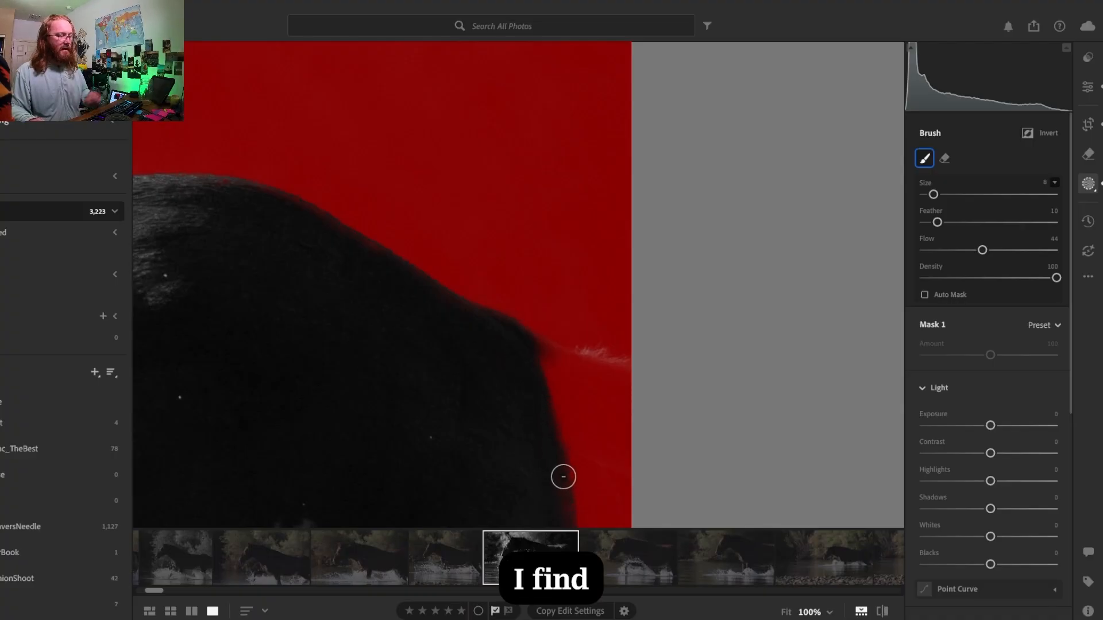
{"action": "left_click_drag", "start_coordinate": [535, 500], "coordinate": [463, 167]}
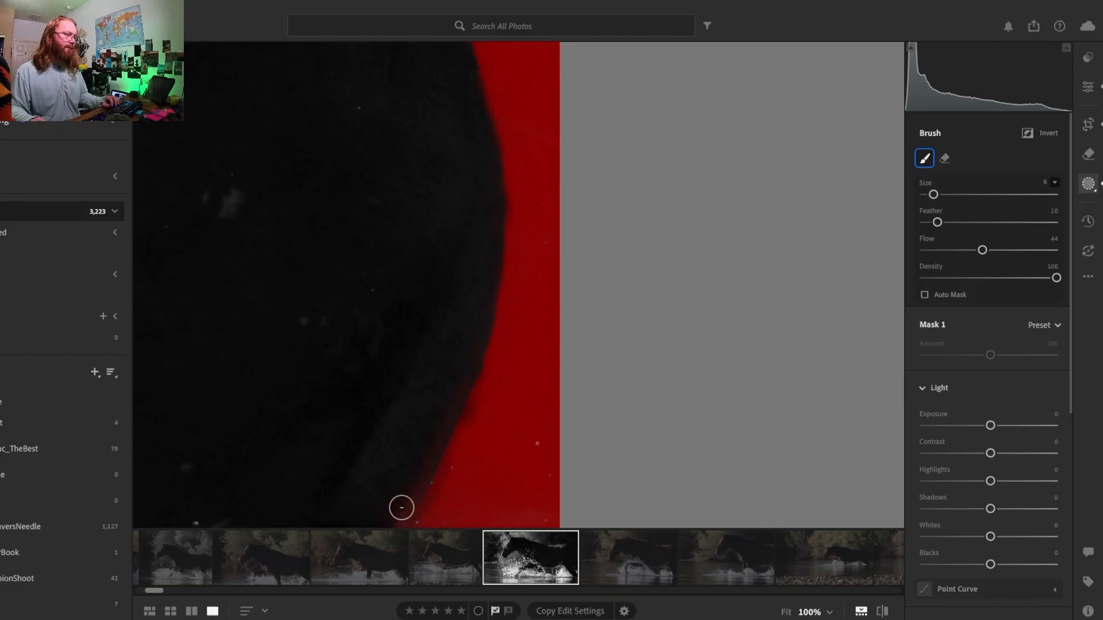
{"action": "left_click_drag", "start_coordinate": [401, 507], "coordinate": [423, 305]}
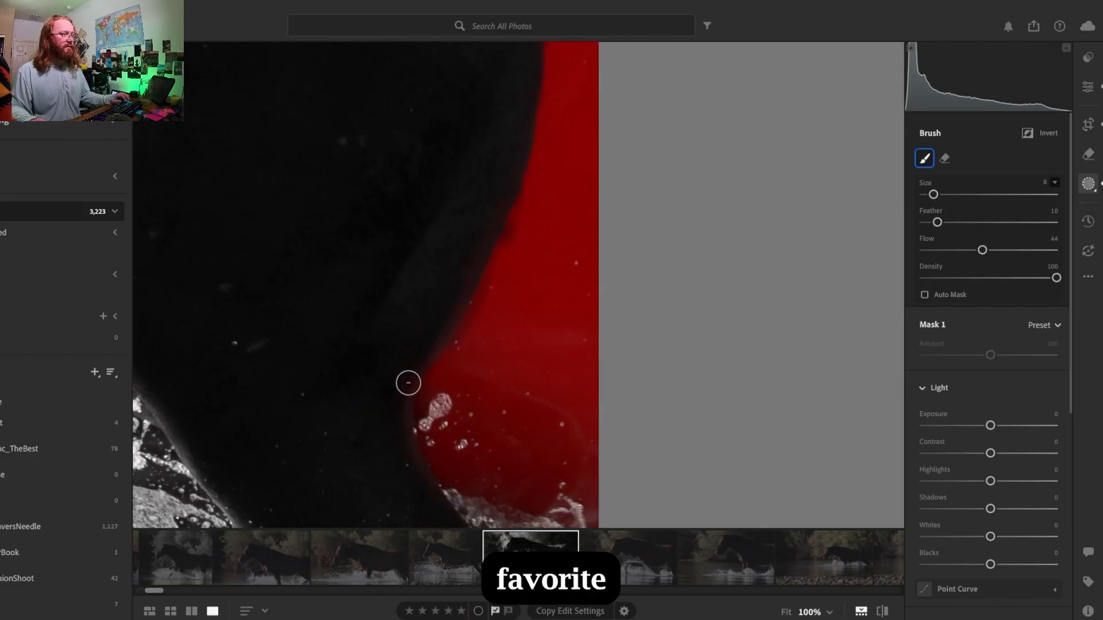
- Restore the background mask where the brush spilled past the back of the thigh, and refine that edge by subtracting again
{"action": "key", "text": "alt"}
{"action": "left_click_drag", "start_coordinate": [458, 348], "coordinate": [507, 250]}
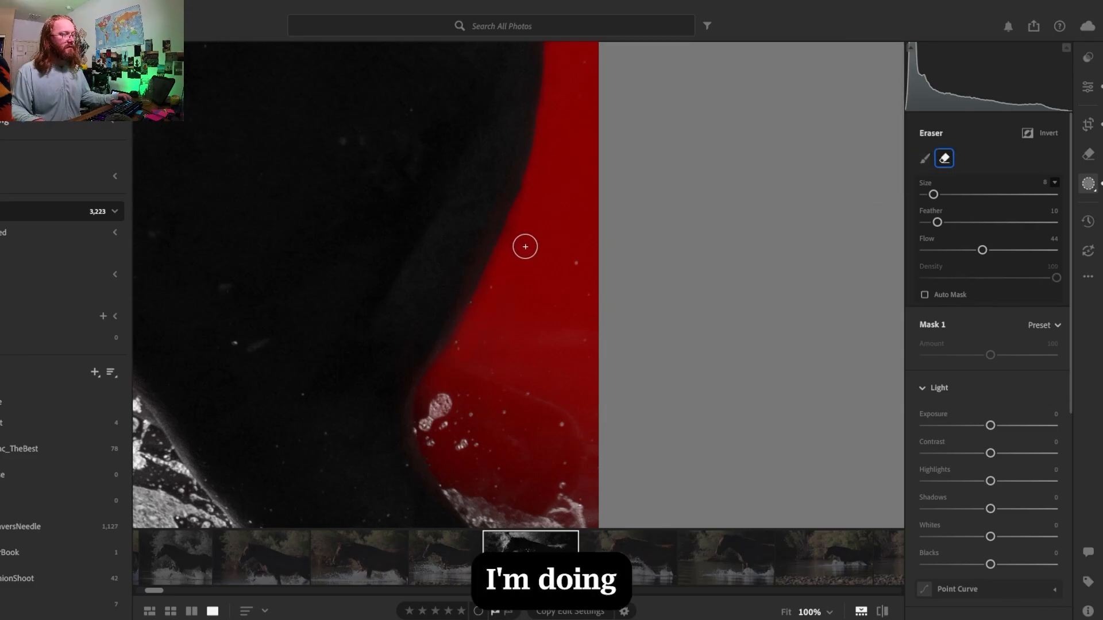
{"action": "key", "text": "alt"}
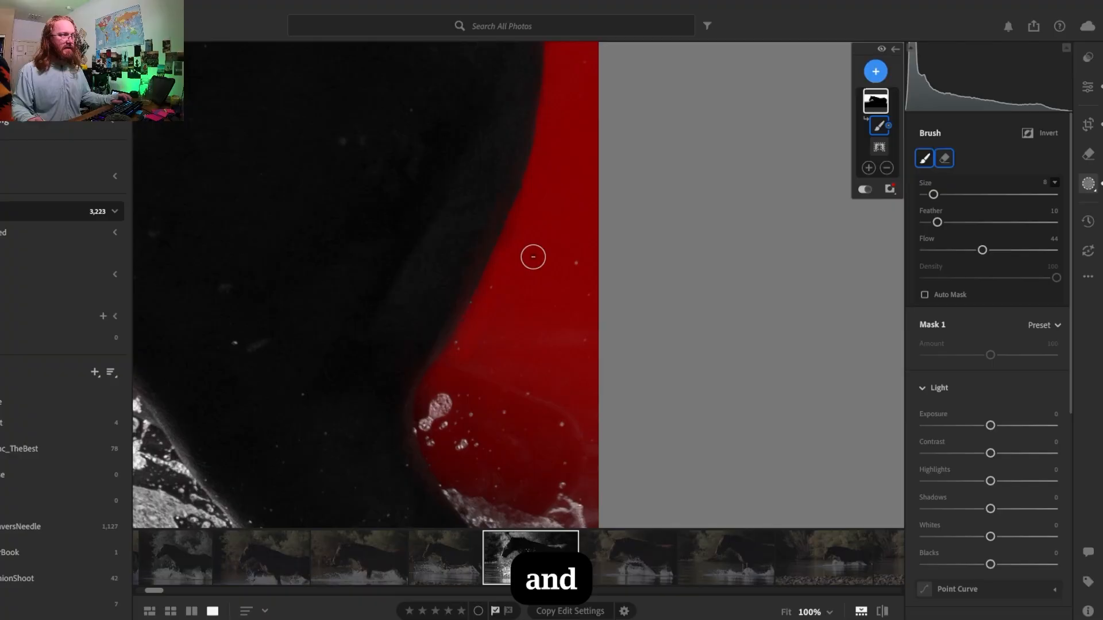
{"action": "left_click_drag", "start_coordinate": [457, 292], "coordinate": [441, 322]}
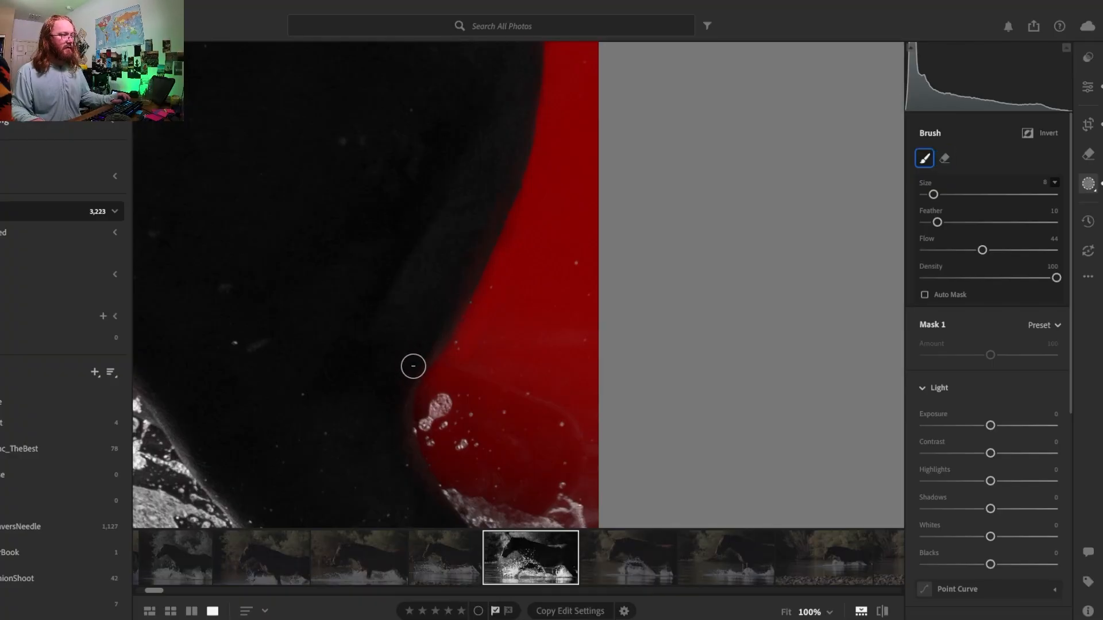
- Reduce the subtracting brush to size 3 and paint the water drops behind the hind leg out of the mask
{"action": "left_click_drag", "start_coordinate": [414, 500], "coordinate": [345, 298]}
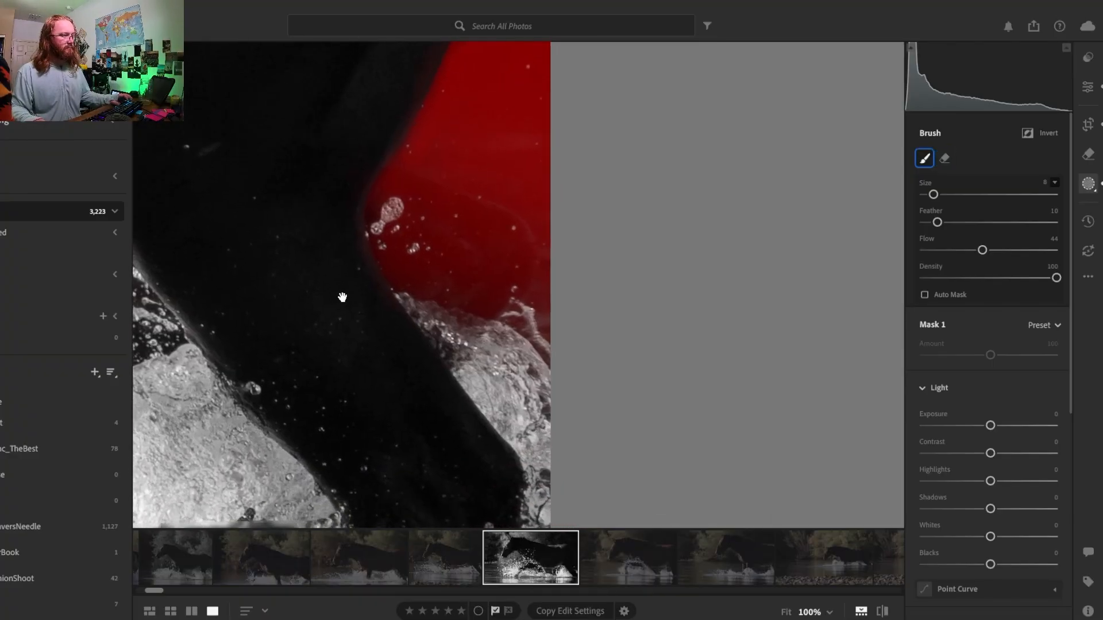
{"action": "key", "text": "bracketleft"}
{"action": "key", "text": "bracketleft"}
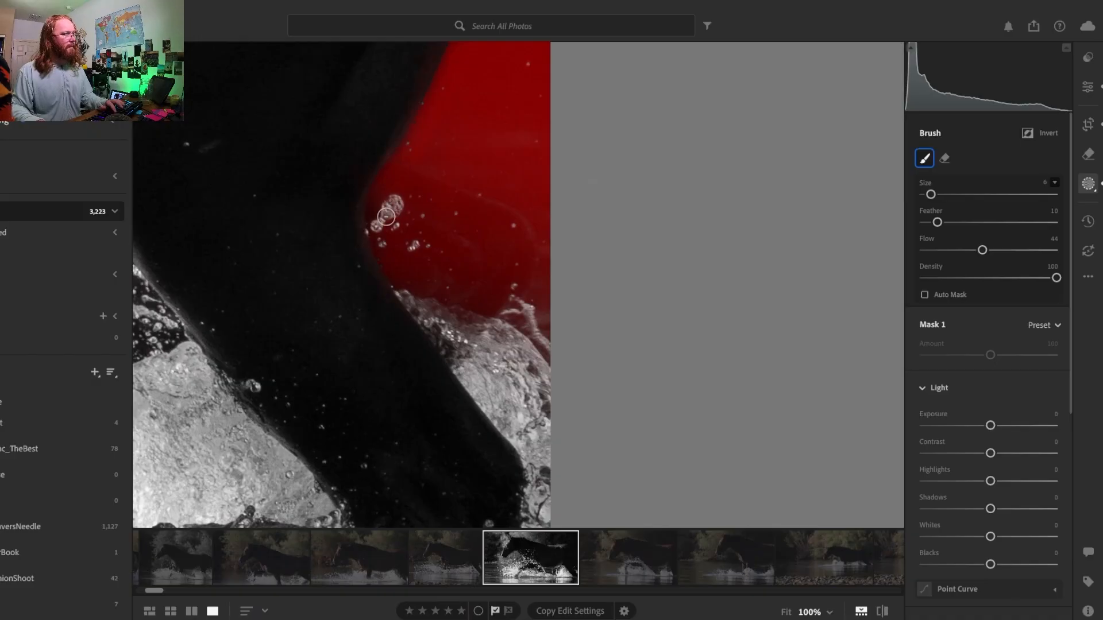
{"action": "key", "text": "bracketleft"}
{"action": "key", "text": "bracketleft"}
{"action": "key", "text": "bracketleft"}
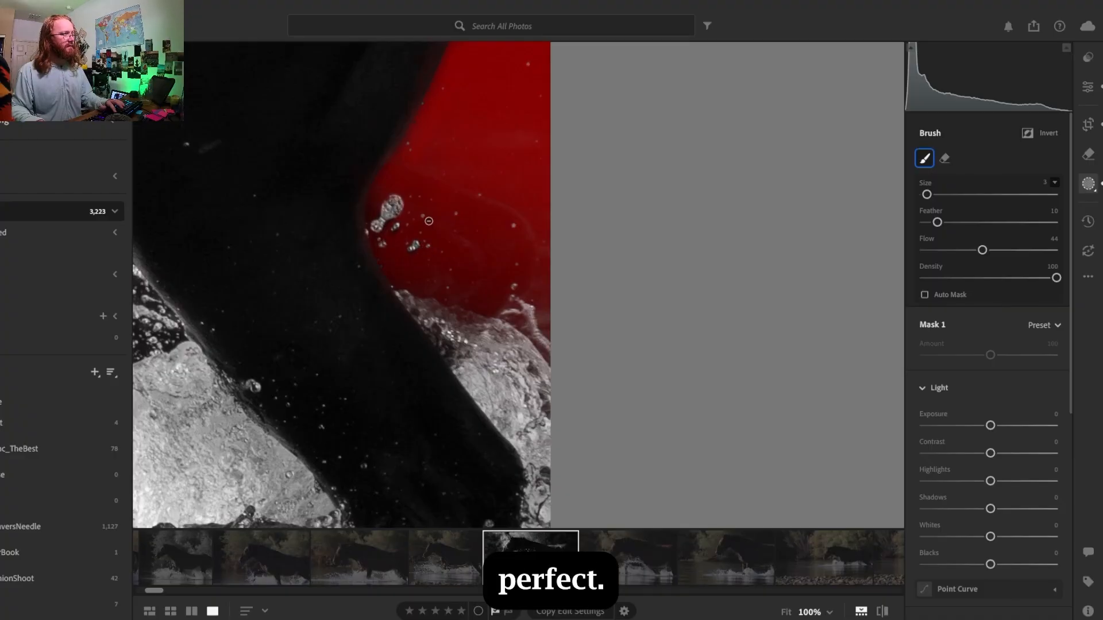
{"action": "left_click", "coordinate": [513, 225], "text": "alt"}
{"action": "left_click", "coordinate": [514, 227], "text": "alt"}
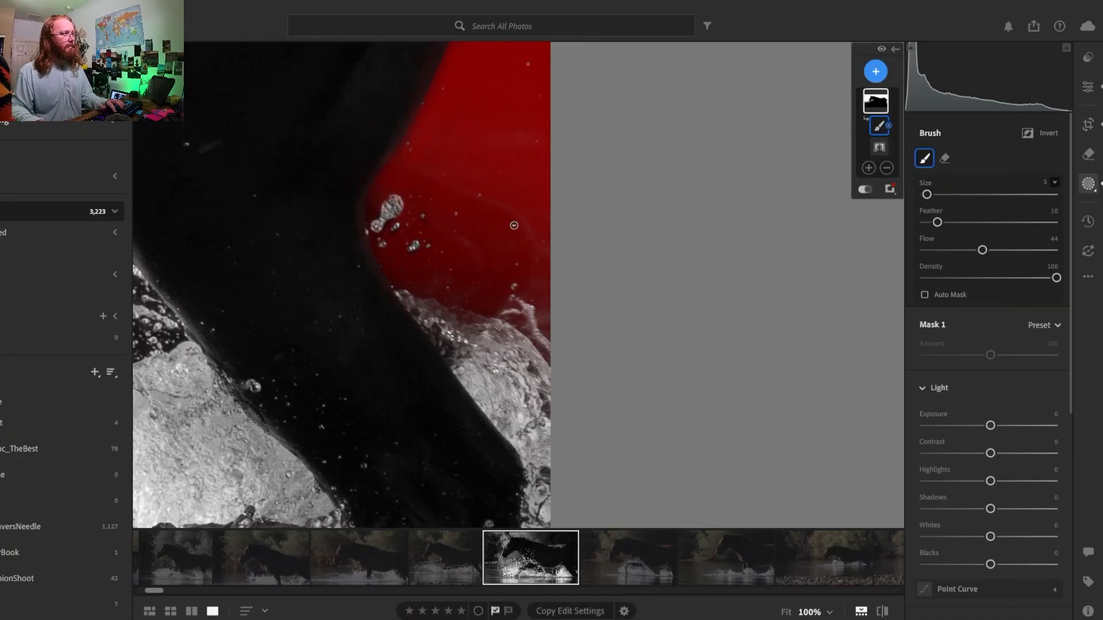
- Paint the larger water drops between the horse's muzzle and chest out of the background mask
{"action": "left_click_drag", "start_coordinate": [289, 287], "coordinate": [764, 442]}
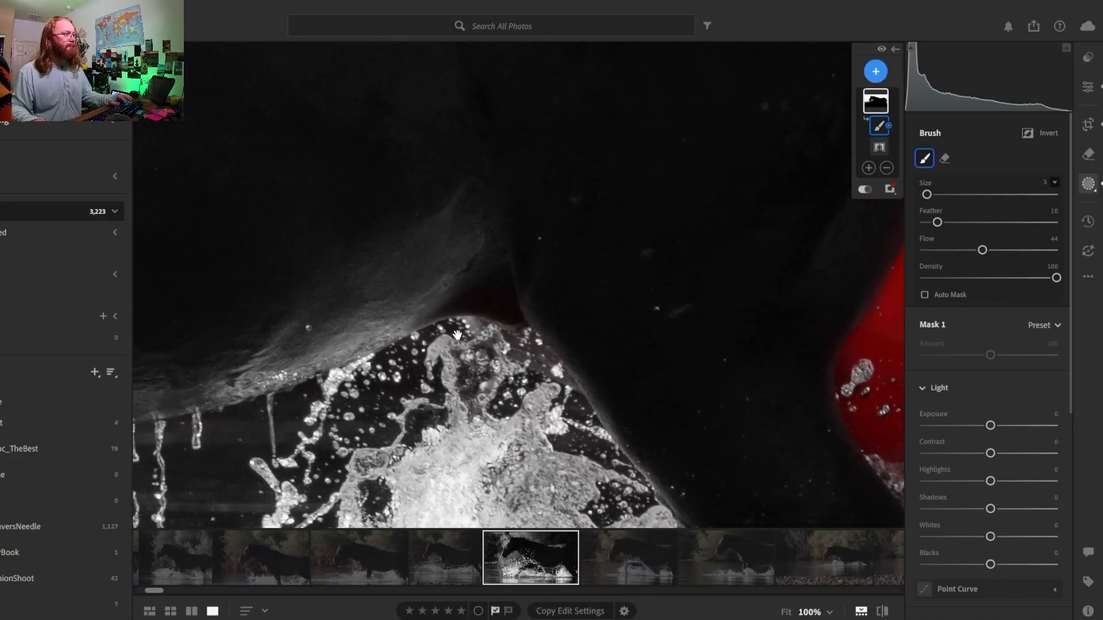
{"action": "left_click_drag", "start_coordinate": [308, 325], "coordinate": [525, 182]}
{"action": "left_click_drag", "start_coordinate": [326, 292], "coordinate": [661, 333]}
{"action": "left_click_drag", "start_coordinate": [345, 276], "coordinate": [674, 324]}
{"action": "left_click_drag", "start_coordinate": [216, 99], "coordinate": [540, 320]}
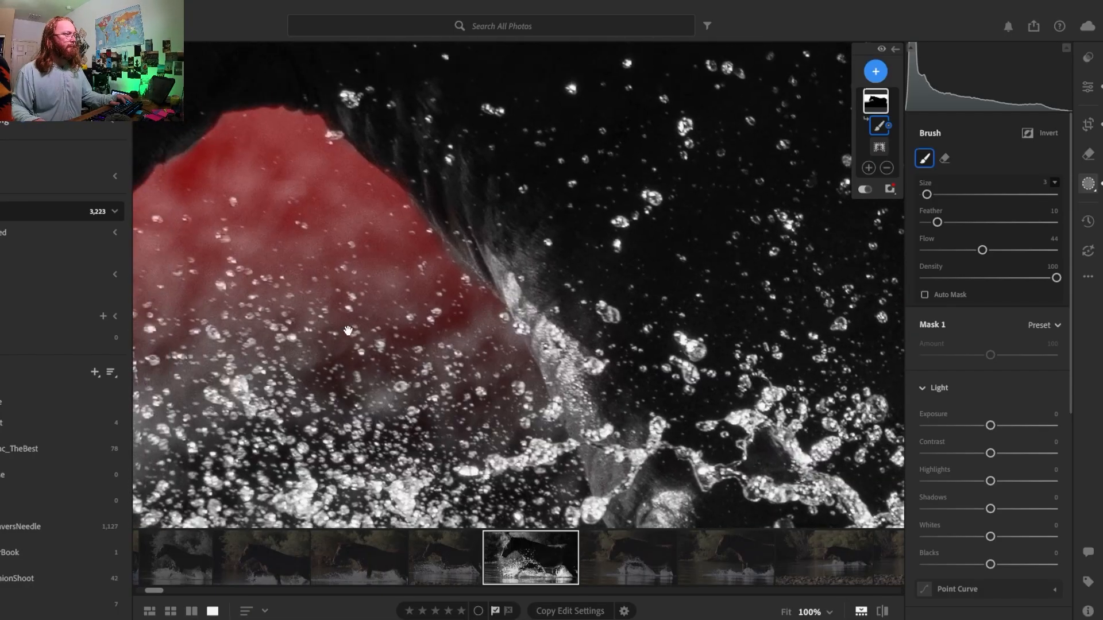
{"action": "left_click_drag", "start_coordinate": [348, 331], "coordinate": [581, 268]}
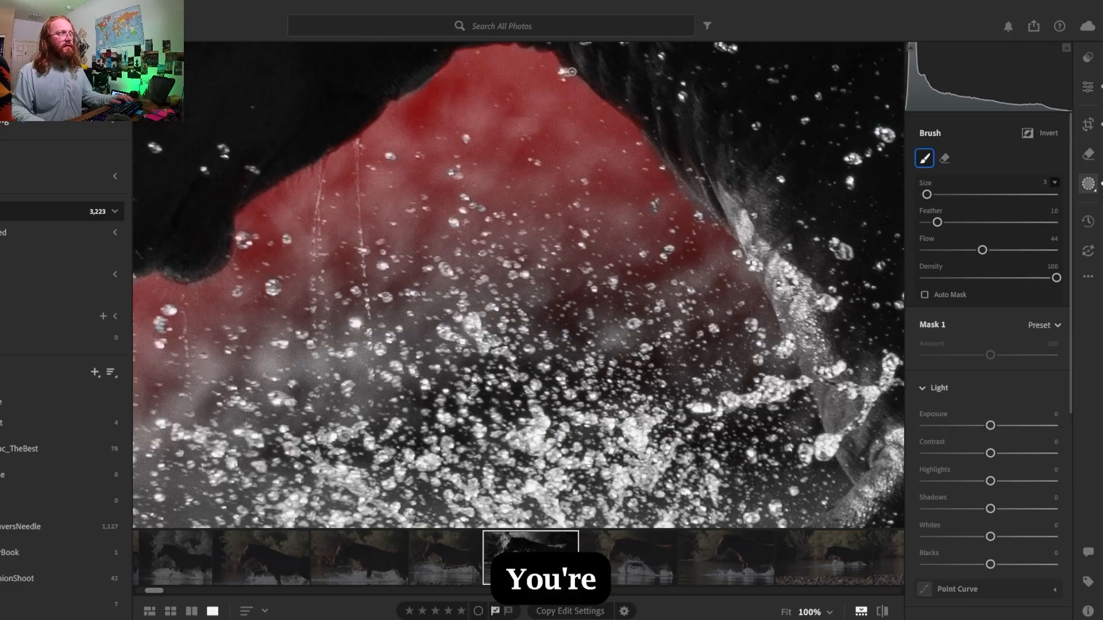
{"action": "mouse_move", "coordinate": [366, 245]}
{"action": "left_mouse_down"}
{"action": "mouse_move", "coordinate": [701, 166]}
{"action": "mouse_move", "coordinate": [741, 258]}
{"action": "mouse_move", "coordinate": [794, 259]}
{"action": "mouse_move", "coordinate": [762, 277]}
{"action": "left_mouse_up"}
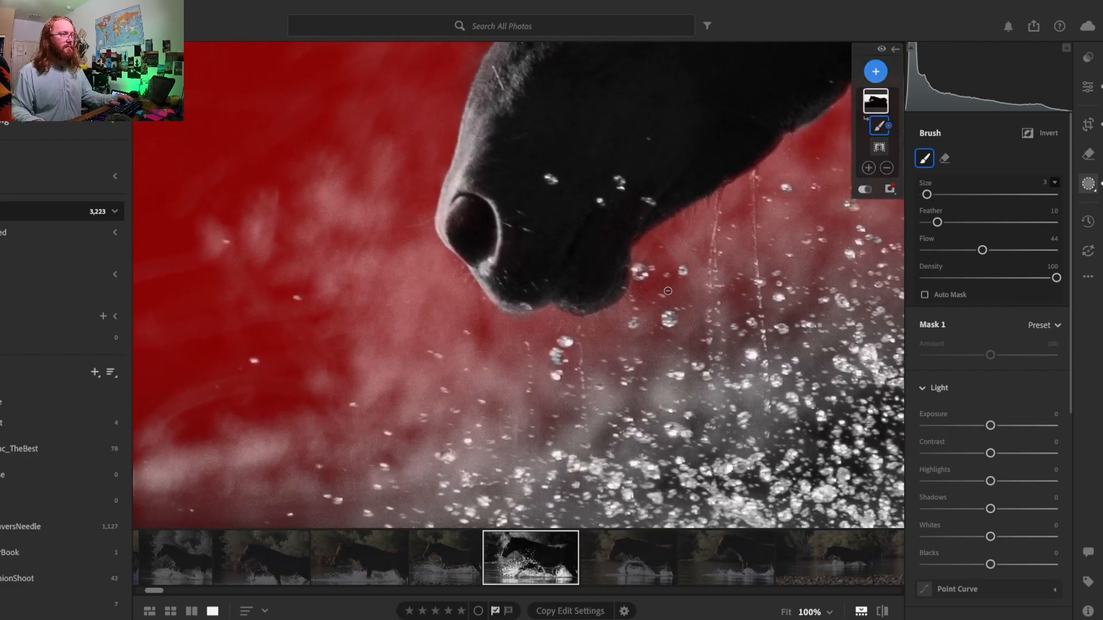
- Set the subtracting brush to size 13, feather 93 and density 70, and soften the mask over the mane's tall flyaway hairs
{"action": "left_click", "coordinate": [596, 250]}
{"action": "left_click", "coordinate": [436, 127]}
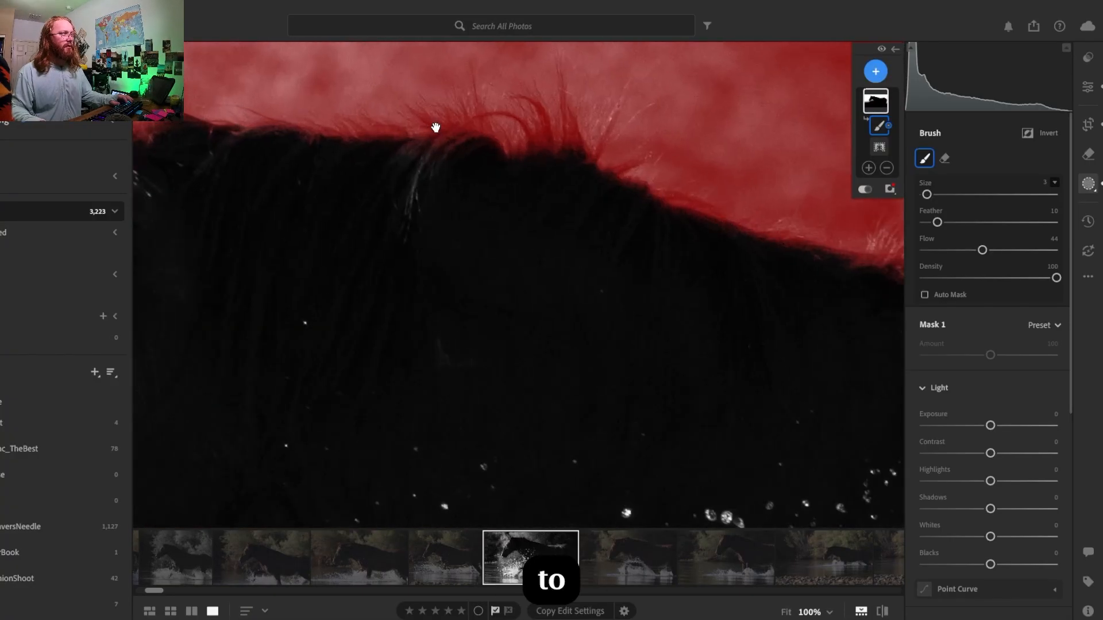
{"action": "left_click_drag", "start_coordinate": [1052, 277], "coordinate": [985, 280]}
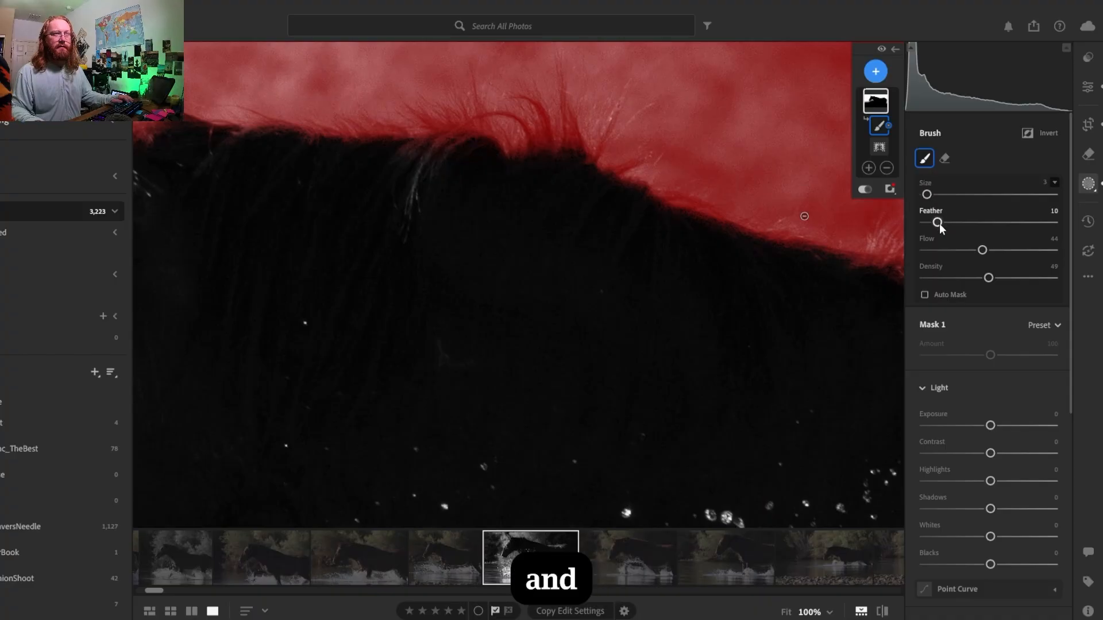
{"action": "left_click_drag", "start_coordinate": [940, 223], "coordinate": [982, 226]}
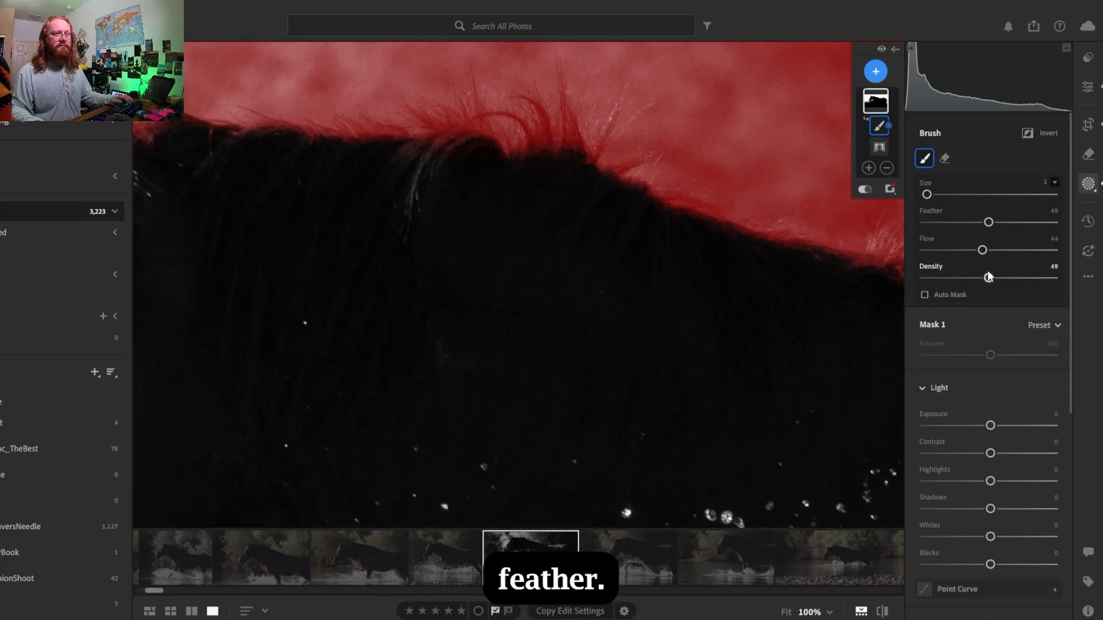
{"action": "left_click_drag", "start_coordinate": [987, 277], "coordinate": [1017, 282]}
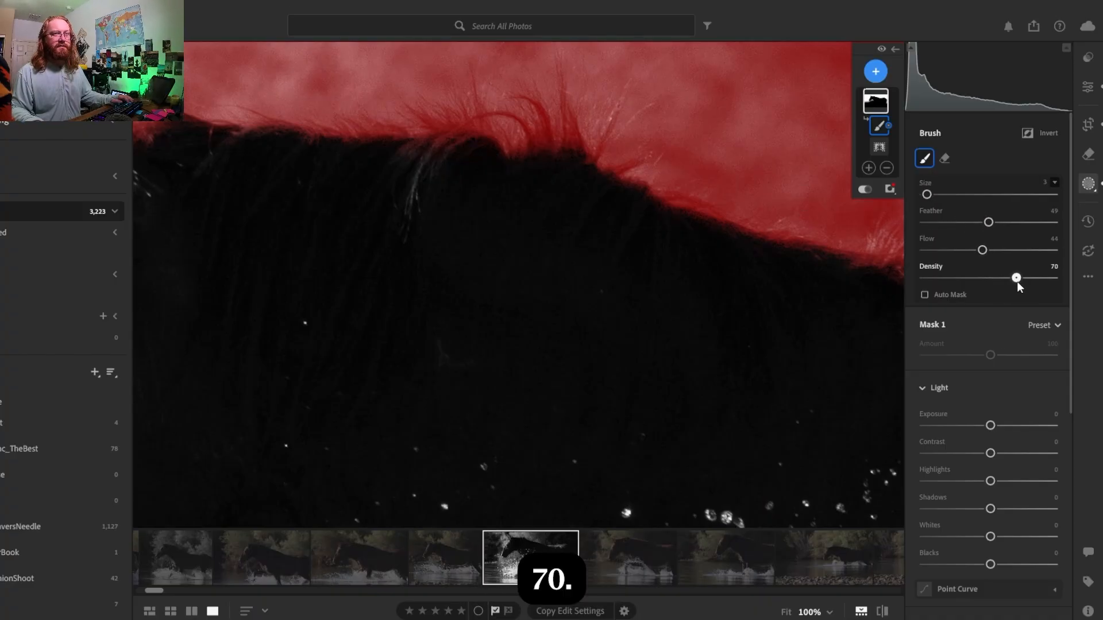
{"action": "left_click_drag", "start_coordinate": [988, 223], "coordinate": [996, 224]}
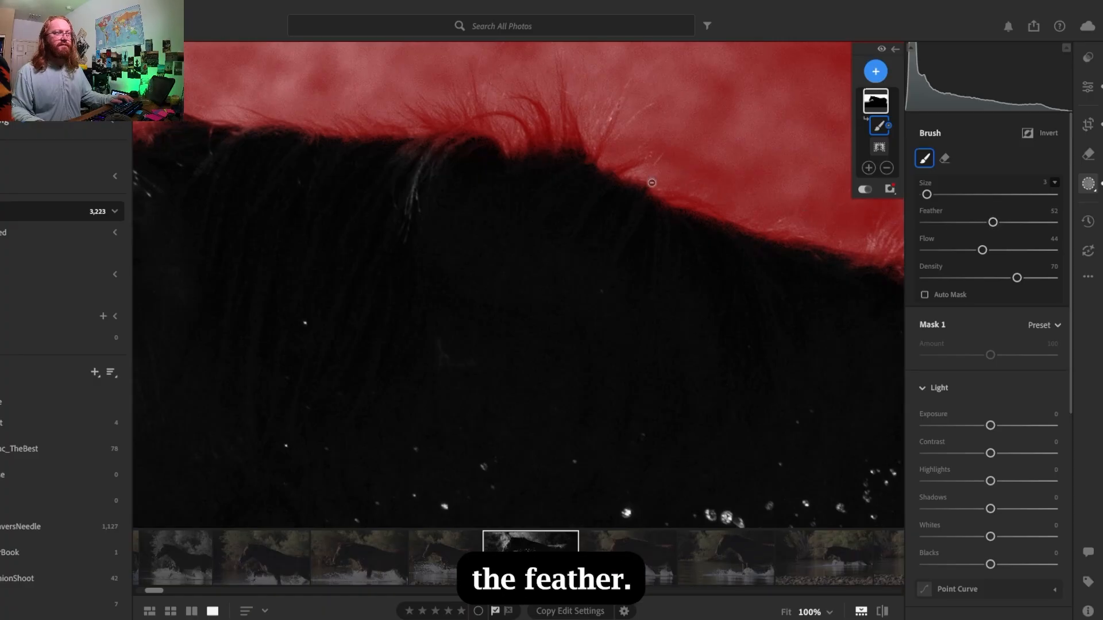
{"action": "key", "text": "bracketright"}
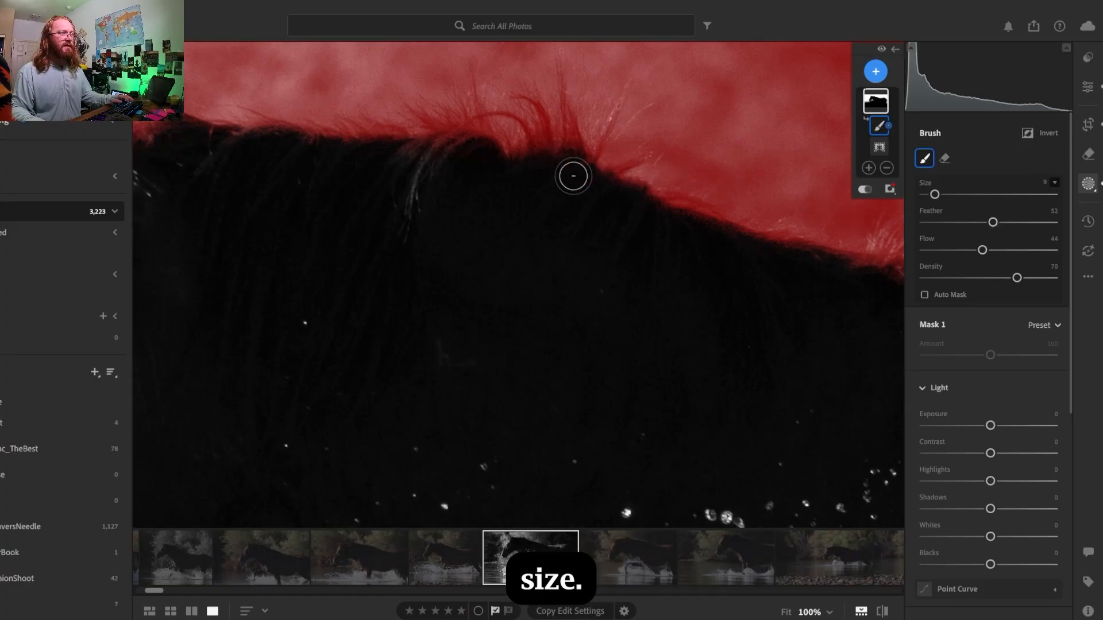
{"action": "scroll", "coordinate": [586, 207], "scroll_direction": "up", "scroll_amount": 3}
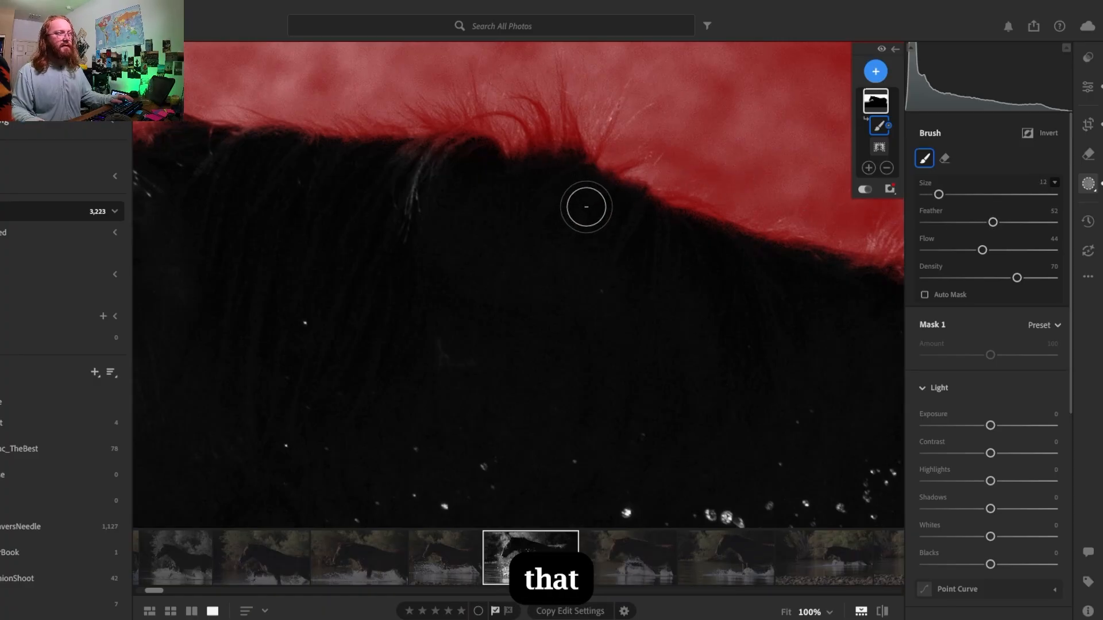
{"action": "scroll", "coordinate": [543, 167], "scroll_direction": "up", "scroll_amount": 1}
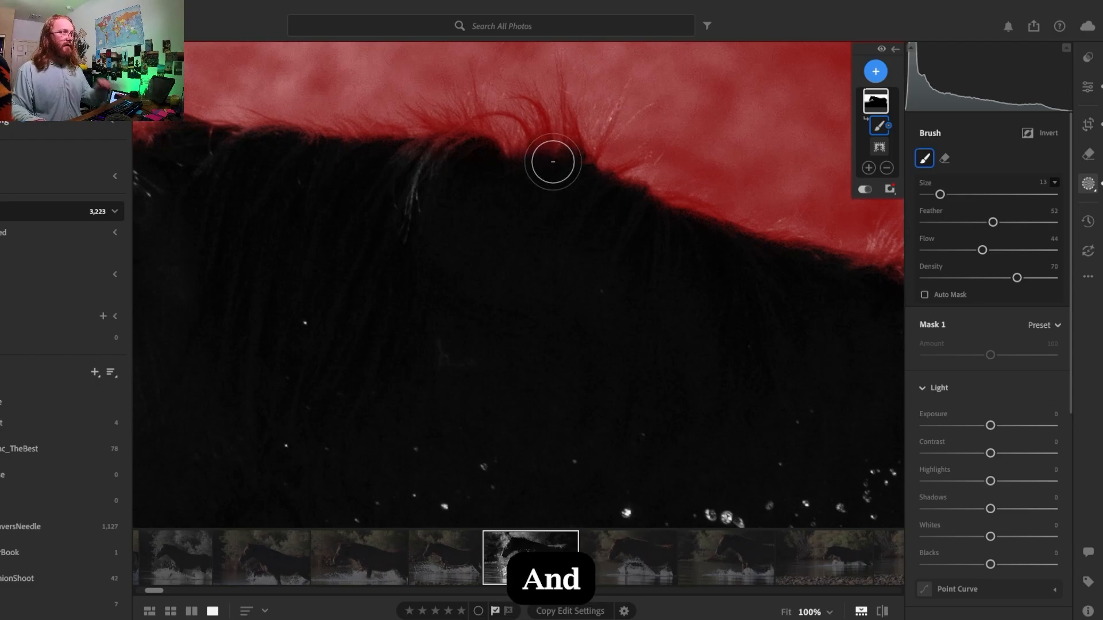
{"action": "mouse_move", "coordinate": [992, 224]}
{"action": "left_mouse_down"}
{"action": "mouse_move", "coordinate": [962, 225]}
{"action": "mouse_move", "coordinate": [1047, 222]}
{"action": "left_mouse_up"}
{"action": "mouse_move", "coordinate": [543, 163]}
{"action": "left_mouse_down"}
{"action": "mouse_move", "coordinate": [525, 129]}
{"action": "mouse_move", "coordinate": [557, 147]}
{"action": "mouse_move", "coordinate": [549, 171]}
{"action": "mouse_move", "coordinate": [510, 154]}
{"action": "mouse_move", "coordinate": [538, 116]}
{"action": "mouse_move", "coordinate": [564, 124]}
{"action": "mouse_move", "coordinate": [559, 155]}
{"action": "mouse_move", "coordinate": [491, 163]}
{"action": "mouse_move", "coordinate": [491, 146]}
{"action": "mouse_move", "coordinate": [510, 125]}
{"action": "mouse_move", "coordinate": [558, 115]}
{"action": "mouse_move", "coordinate": [545, 148]}
{"action": "mouse_move", "coordinate": [507, 168]}
{"action": "mouse_move", "coordinate": [440, 158]}
{"action": "mouse_move", "coordinate": [460, 150]}
{"action": "mouse_move", "coordinate": [459, 131]}
{"action": "mouse_move", "coordinate": [523, 127]}
{"action": "left_mouse_up"}
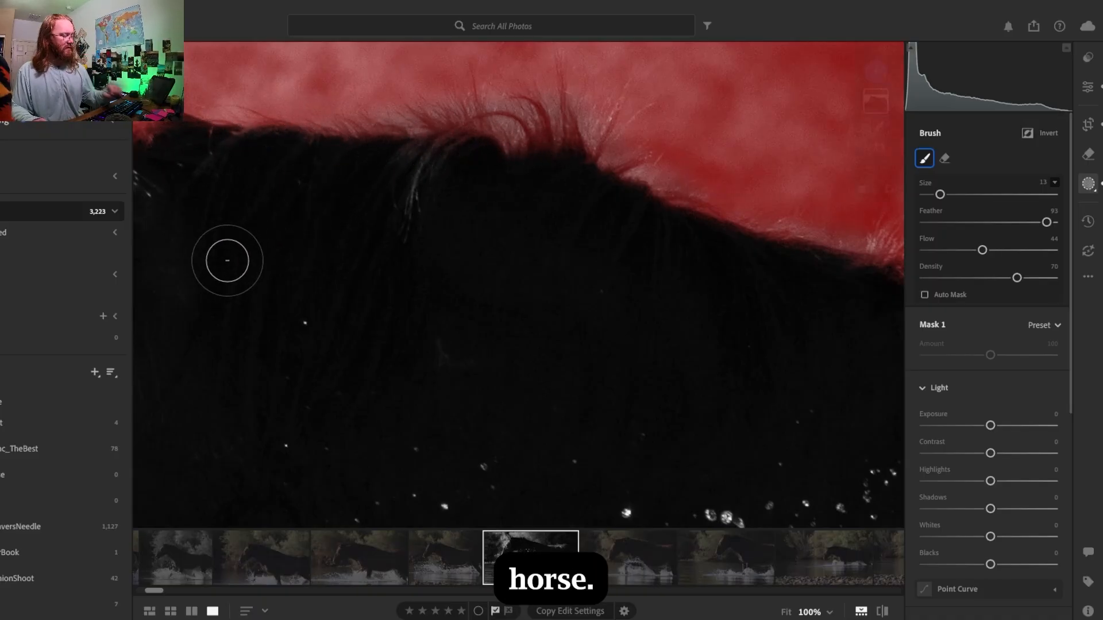
- Subtract the mane hairs from behind the ears along the top of the neck with the soft brush
{"action": "mouse_move", "coordinate": [300, 282]}
{"action": "left_mouse_down"}
{"action": "mouse_move", "coordinate": [333, 308]}
{"action": "mouse_move", "coordinate": [550, 336]}
{"action": "mouse_move", "coordinate": [501, 345]}
{"action": "left_mouse_up"}
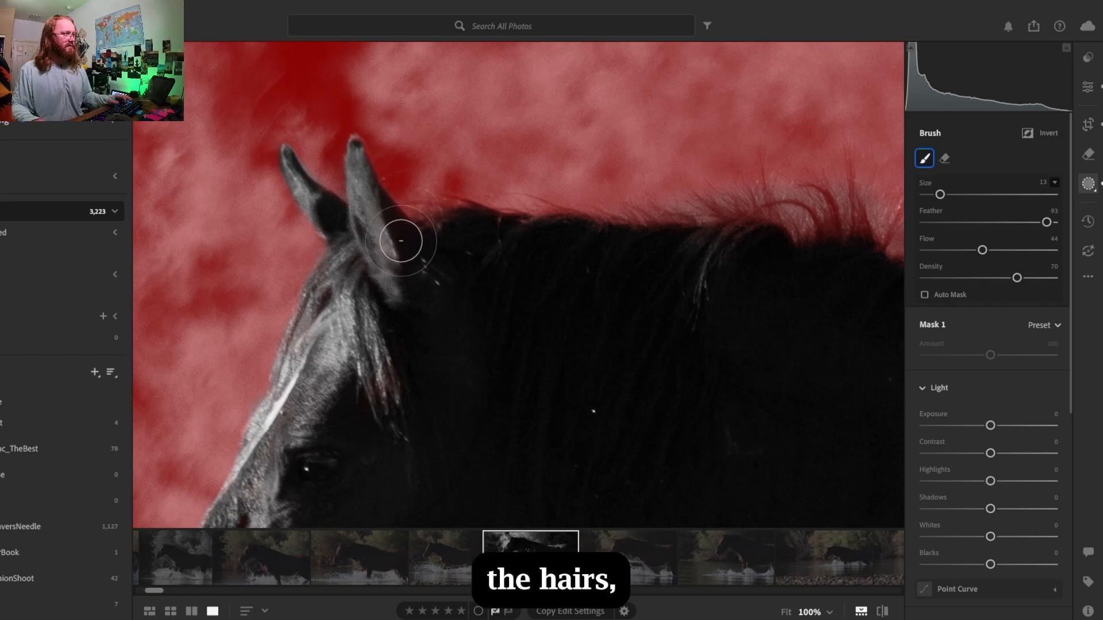
{"action": "left_click_drag", "start_coordinate": [471, 233], "coordinate": [684, 223]}
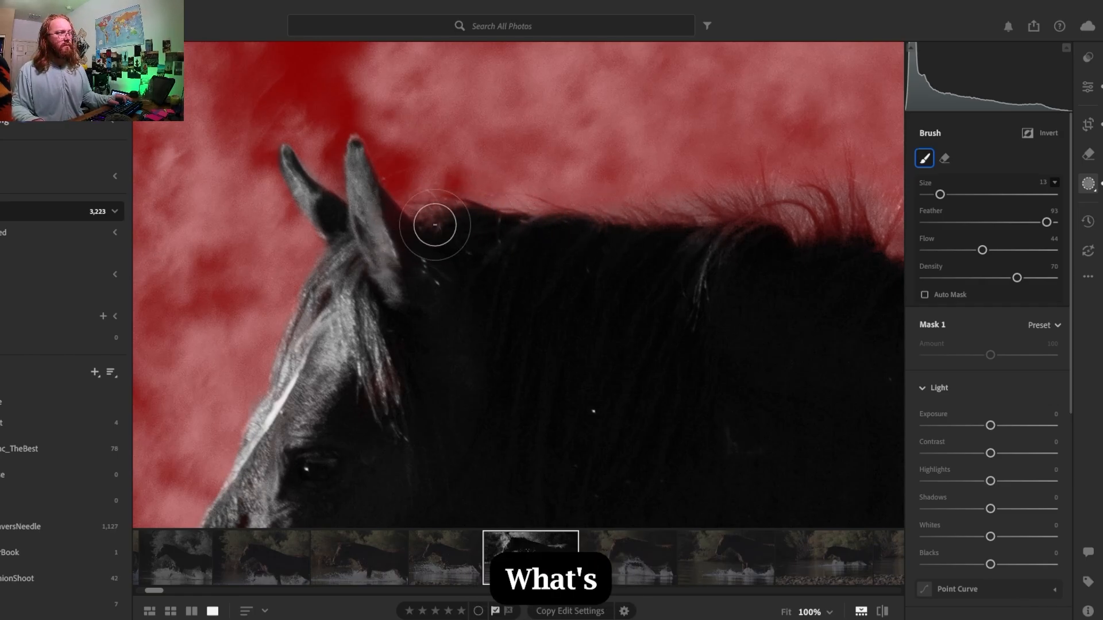
{"action": "mouse_move", "coordinate": [663, 253]}
{"action": "left_mouse_down"}
{"action": "mouse_move", "coordinate": [824, 251]}
{"action": "mouse_move", "coordinate": [779, 285]}
{"action": "left_mouse_up"}
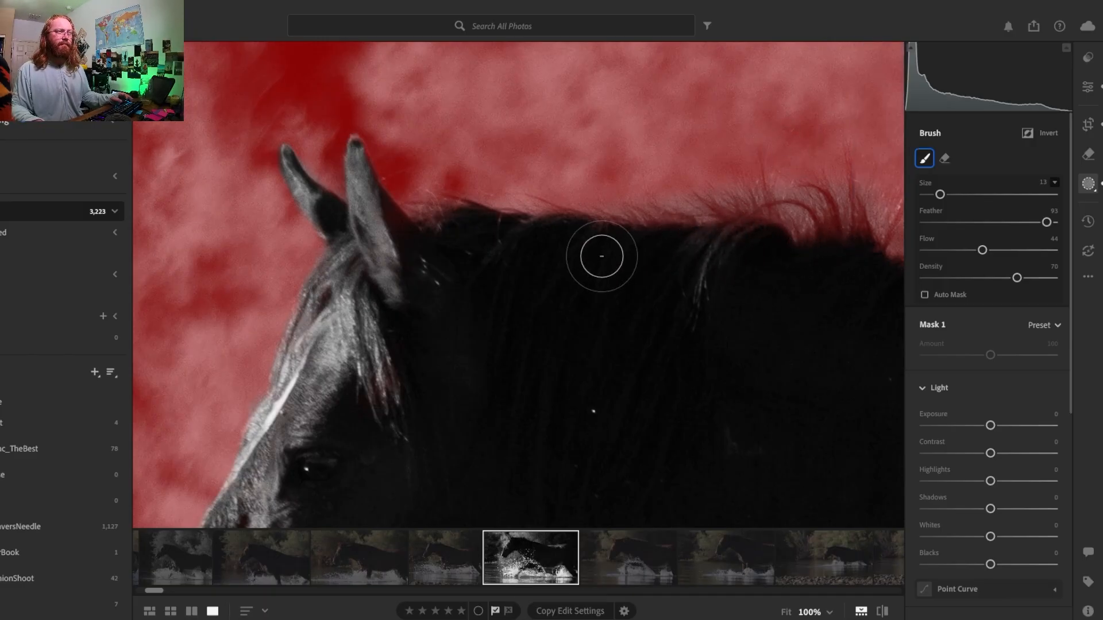
- Subtract the fine hairs along the lower mane and withers from the background mask with the soft brush
{"action": "left_click_drag", "start_coordinate": [495, 313], "coordinate": [222, 264]}
{"action": "mouse_move", "coordinate": [433, 201]}
{"action": "left_mouse_down"}
{"action": "mouse_move", "coordinate": [448, 212]}
{"action": "mouse_move", "coordinate": [399, 212]}
{"action": "mouse_move", "coordinate": [408, 190]}
{"action": "mouse_move", "coordinate": [466, 177]}
{"action": "left_mouse_up"}
{"action": "mouse_move", "coordinate": [578, 243]}
{"action": "left_mouse_down"}
{"action": "mouse_move", "coordinate": [588, 273]}
{"action": "mouse_move", "coordinate": [548, 234]}
{"action": "mouse_move", "coordinate": [606, 255]}
{"action": "mouse_move", "coordinate": [661, 298]}
{"action": "mouse_move", "coordinate": [547, 227]}
{"action": "mouse_move", "coordinate": [671, 281]}
{"action": "mouse_move", "coordinate": [542, 223]}
{"action": "mouse_move", "coordinate": [729, 298]}
{"action": "mouse_move", "coordinate": [594, 258]}
{"action": "mouse_move", "coordinate": [572, 238]}
{"action": "mouse_move", "coordinate": [777, 296]}
{"action": "mouse_move", "coordinate": [535, 241]}
{"action": "mouse_move", "coordinate": [768, 297]}
{"action": "mouse_move", "coordinate": [797, 307]}
{"action": "mouse_move", "coordinate": [711, 304]}
{"action": "mouse_move", "coordinate": [672, 279]}
{"action": "mouse_move", "coordinate": [807, 326]}
{"action": "mouse_move", "coordinate": [784, 353]}
{"action": "mouse_move", "coordinate": [427, 322]}
{"action": "left_mouse_up"}
{"action": "mouse_move", "coordinate": [398, 278]}
{"action": "left_mouse_down"}
{"action": "mouse_move", "coordinate": [439, 262]}
{"action": "mouse_move", "coordinate": [552, 286]}
{"action": "mouse_move", "coordinate": [428, 251]}
{"action": "mouse_move", "coordinate": [575, 308]}
{"action": "mouse_move", "coordinate": [440, 274]}
{"action": "mouse_move", "coordinate": [457, 266]}
{"action": "mouse_move", "coordinate": [638, 316]}
{"action": "mouse_move", "coordinate": [445, 263]}
{"action": "mouse_move", "coordinate": [585, 296]}
{"action": "mouse_move", "coordinate": [496, 269]}
{"action": "mouse_move", "coordinate": [656, 326]}
{"action": "mouse_move", "coordinate": [561, 282]}
{"action": "mouse_move", "coordinate": [670, 315]}
{"action": "mouse_move", "coordinate": [578, 283]}
{"action": "left_mouse_up"}
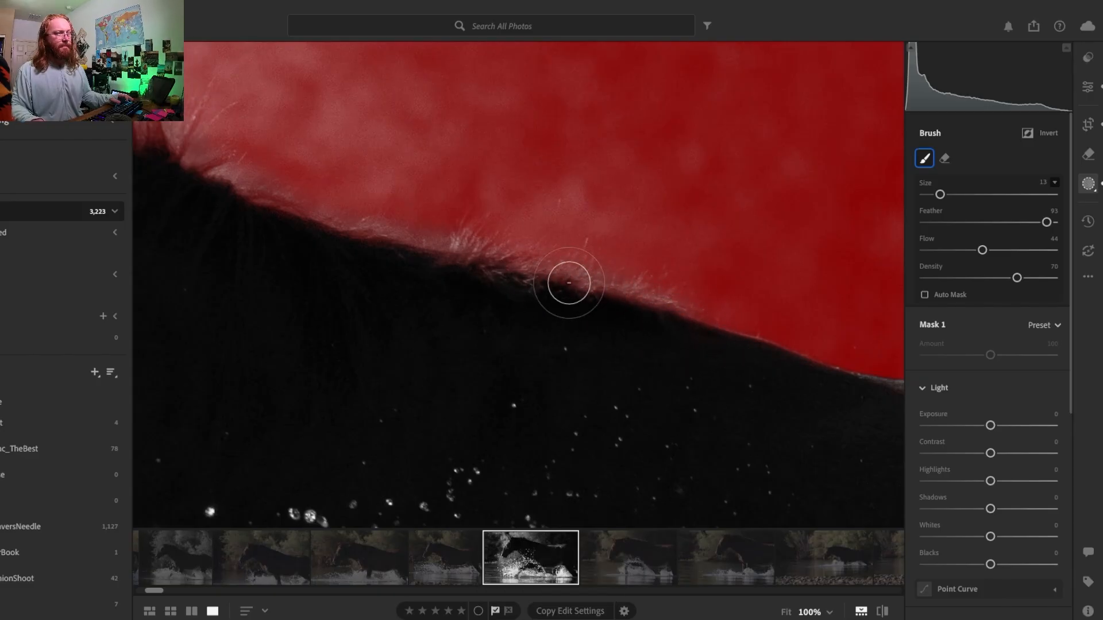
{"action": "left_click_drag", "start_coordinate": [692, 384], "coordinate": [526, 348]}
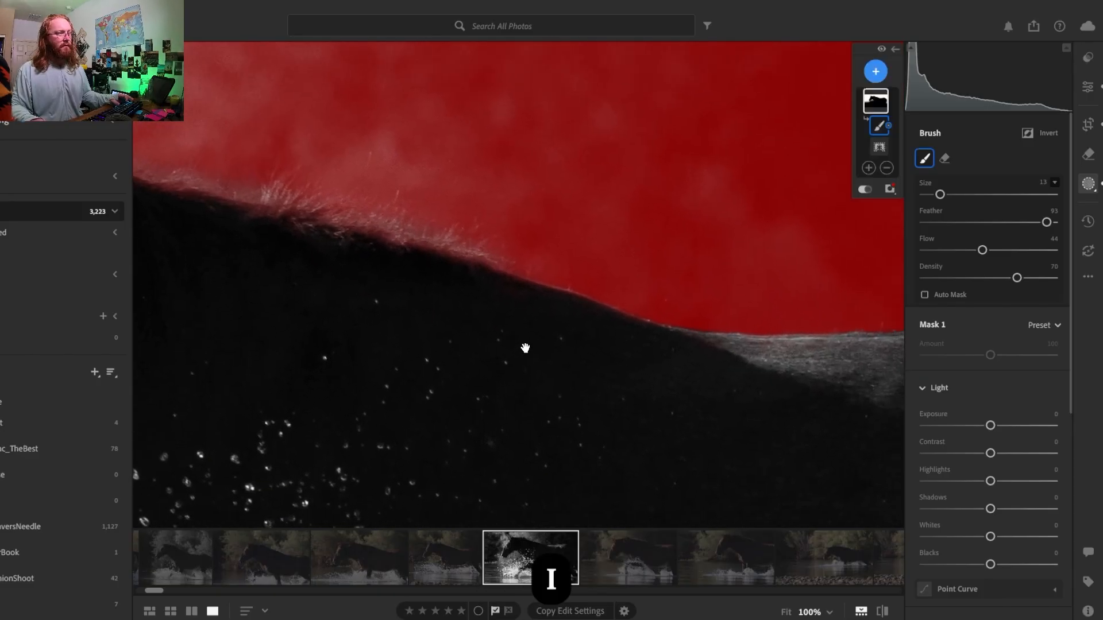
- Lower the exposure of the background mask to -0.88
{"action": "mouse_move", "coordinate": [311, 291]}
{"action": "left_mouse_down"}
{"action": "mouse_move", "coordinate": [542, 358]}
{"action": "mouse_move", "coordinate": [340, 288]}
{"action": "mouse_move", "coordinate": [323, 283]}
{"action": "mouse_move", "coordinate": [537, 362]}
{"action": "mouse_move", "coordinate": [494, 253]}
{"action": "mouse_move", "coordinate": [520, 182]}
{"action": "left_mouse_up"}
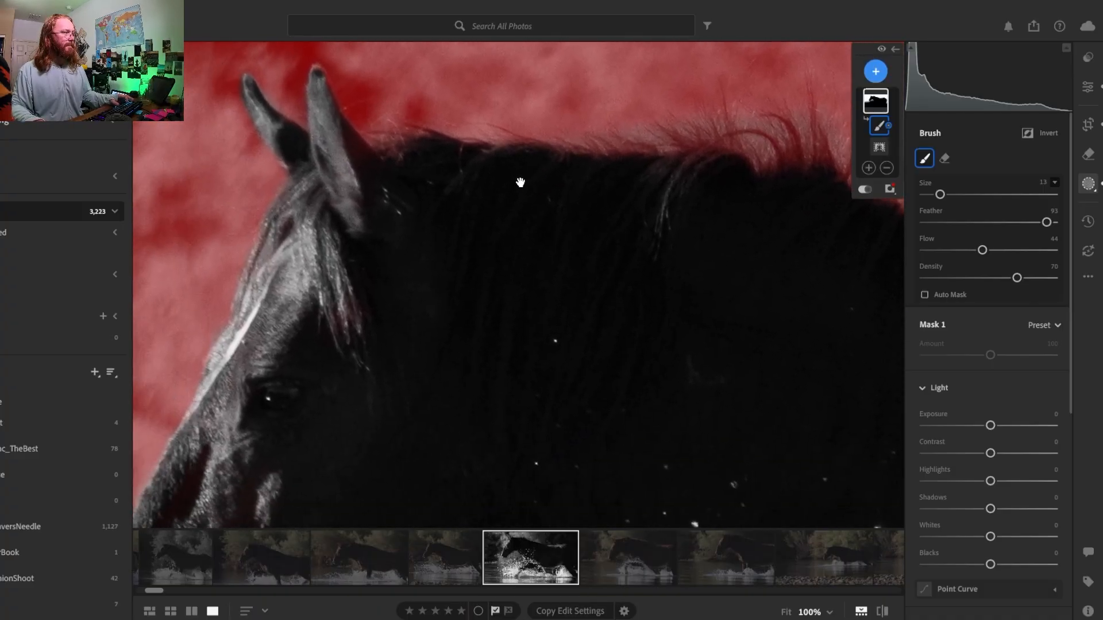
{"action": "left_click_drag", "start_coordinate": [335, 235], "coordinate": [412, 161]}
{"action": "mouse_move", "coordinate": [616, 293]}
{"action": "left_mouse_down"}
{"action": "mouse_move", "coordinate": [473, 238]}
{"action": "mouse_move", "coordinate": [426, 237]}
{"action": "left_mouse_up"}
{"action": "key", "text": "z"}
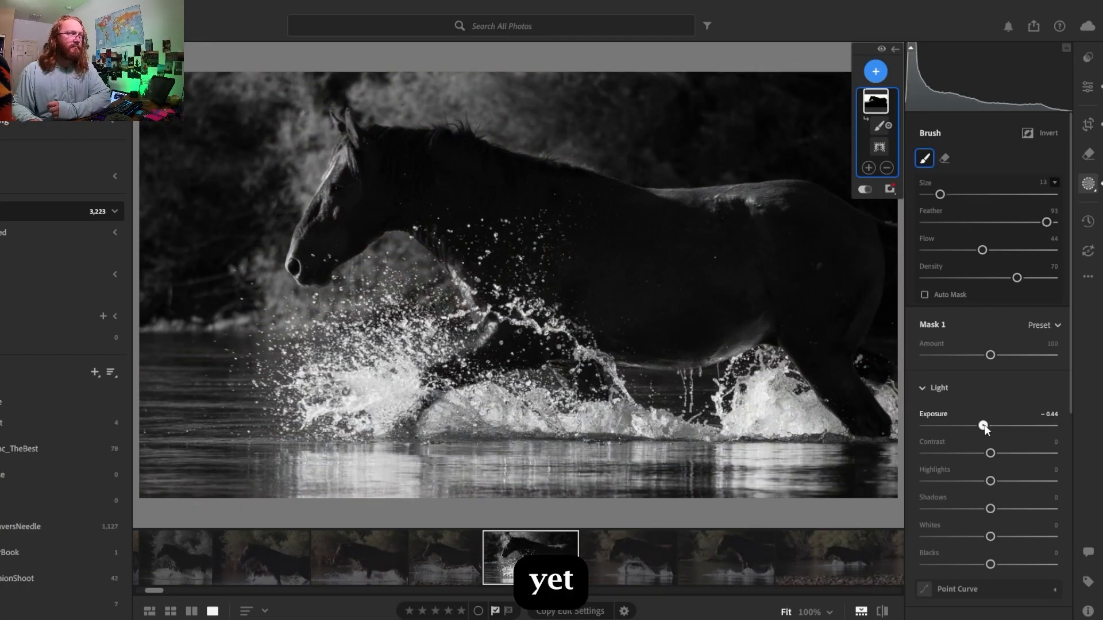
{"action": "left_click_drag", "start_coordinate": [984, 427], "coordinate": [983, 425]}
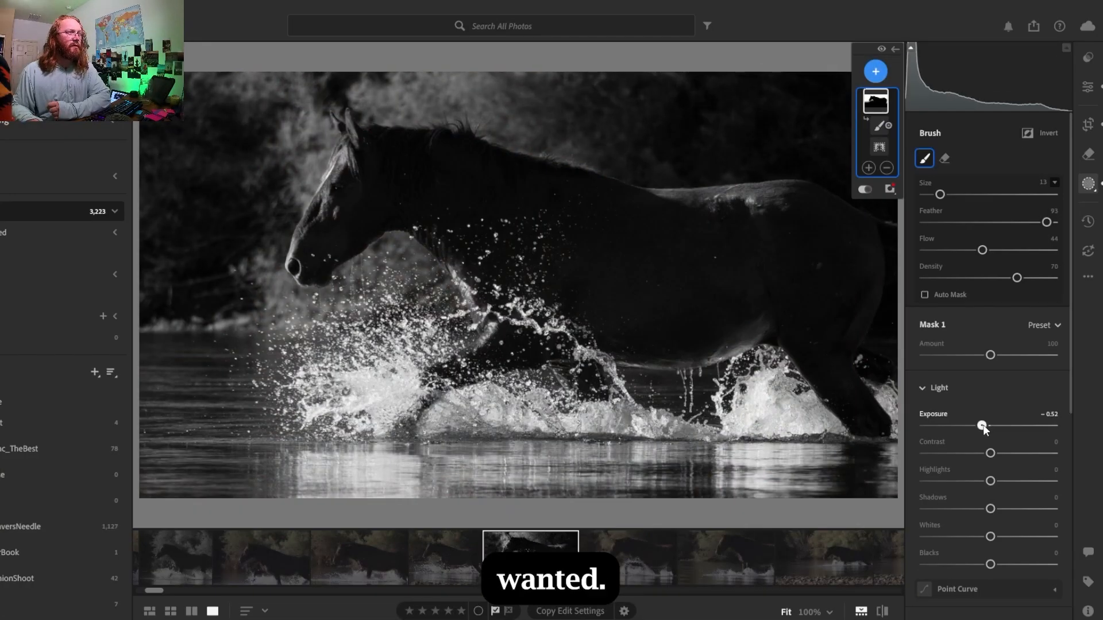
{"action": "left_click_drag", "start_coordinate": [980, 425], "coordinate": [969, 425]}
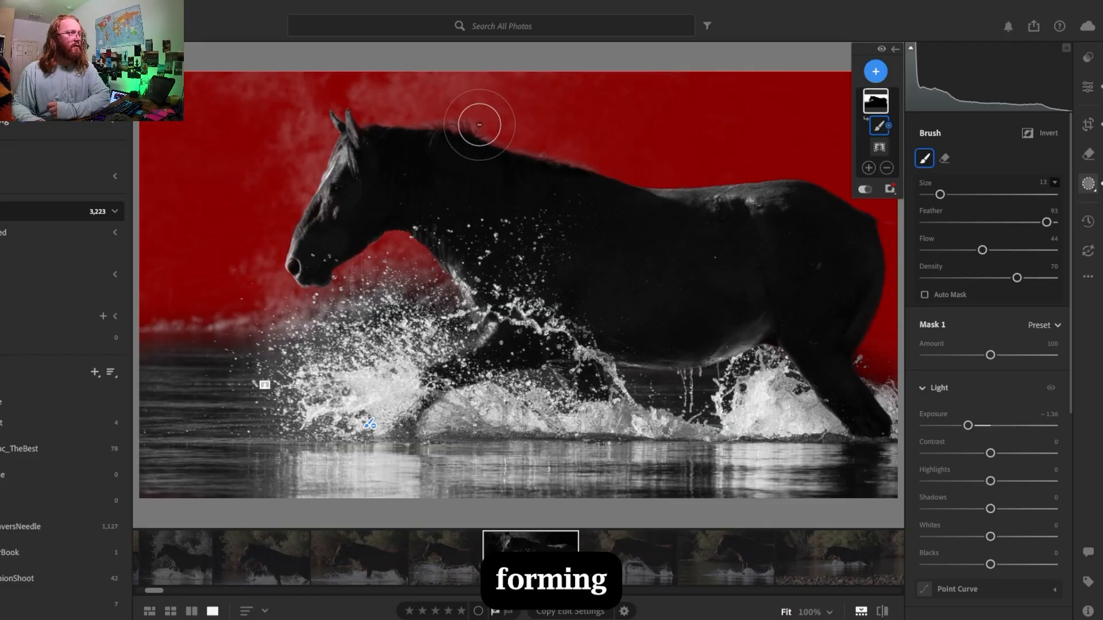
{"action": "mouse_move", "coordinate": [968, 425]}
{"action": "left_mouse_down"}
{"action": "mouse_move", "coordinate": [907, 437]}
{"action": "mouse_move", "coordinate": [973, 429]}
{"action": "left_mouse_up"}
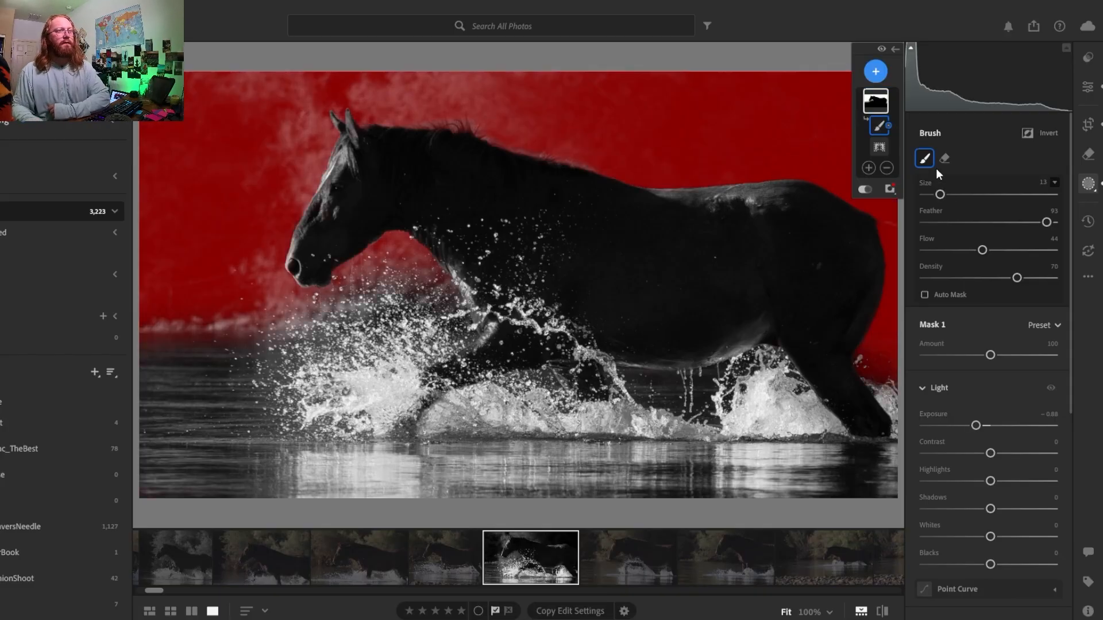
- Reduce the brush to size 10 and touch up the mask around the tall flyaway mane hairs with the soft eraser
{"action": "key", "text": "space"}
{"action": "left_click", "coordinate": [444, 123]}
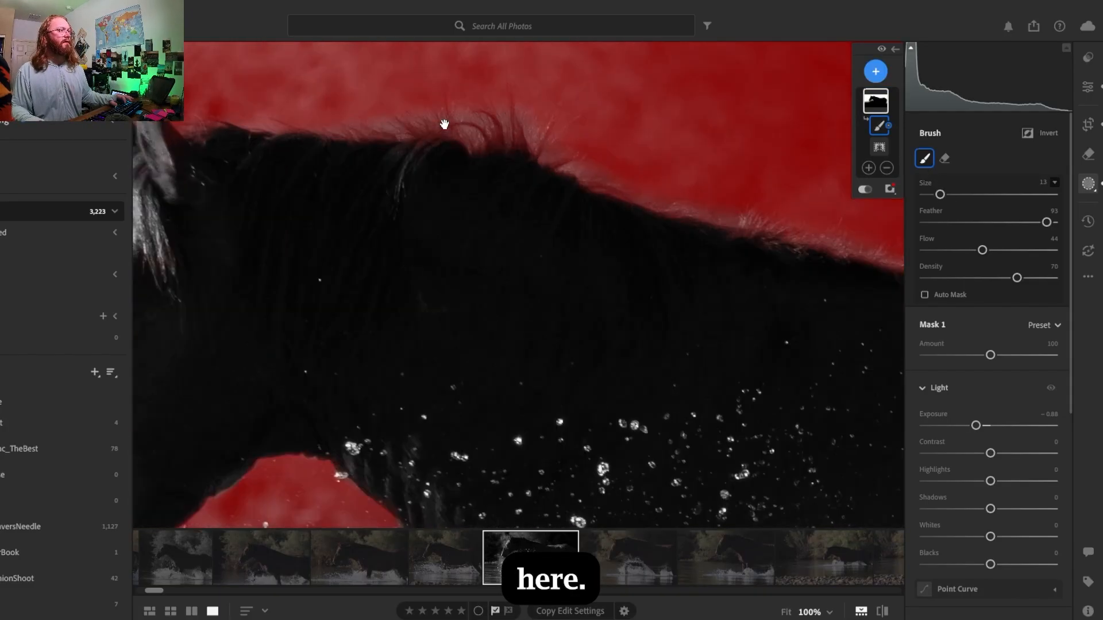
{"action": "mouse_move", "coordinate": [364, 151]}
{"action": "left_mouse_down"}
{"action": "mouse_move", "coordinate": [420, 315]}
{"action": "mouse_move", "coordinate": [449, 286]}
{"action": "left_mouse_up"}
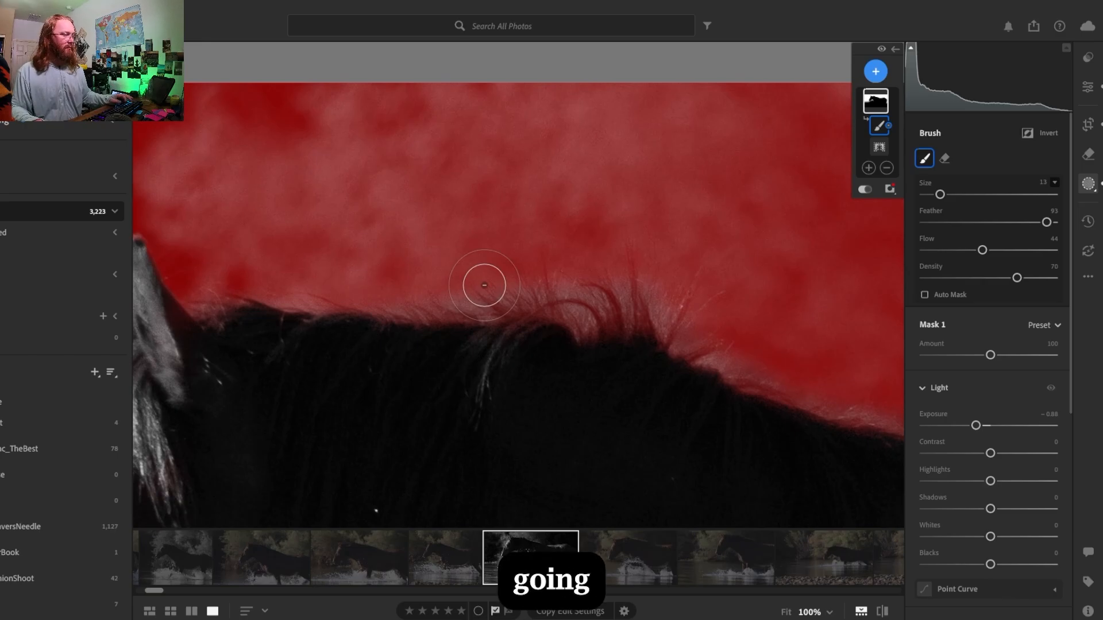
{"action": "key", "text": "bracketleft"}
{"action": "key", "text": "bracketleft"}
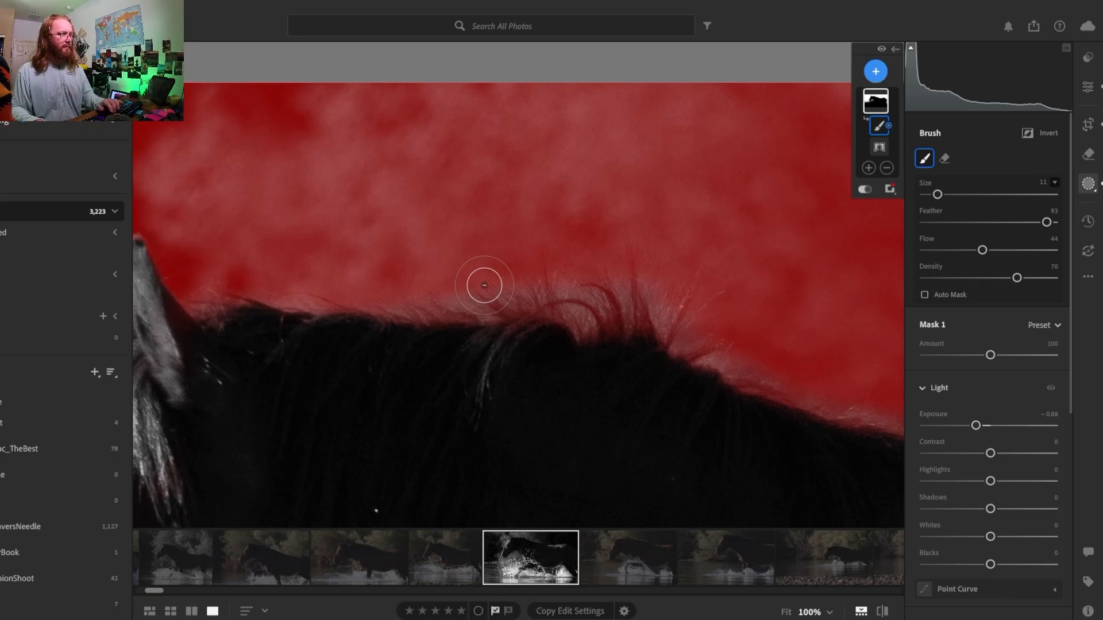
{"action": "key", "text": "alt"}
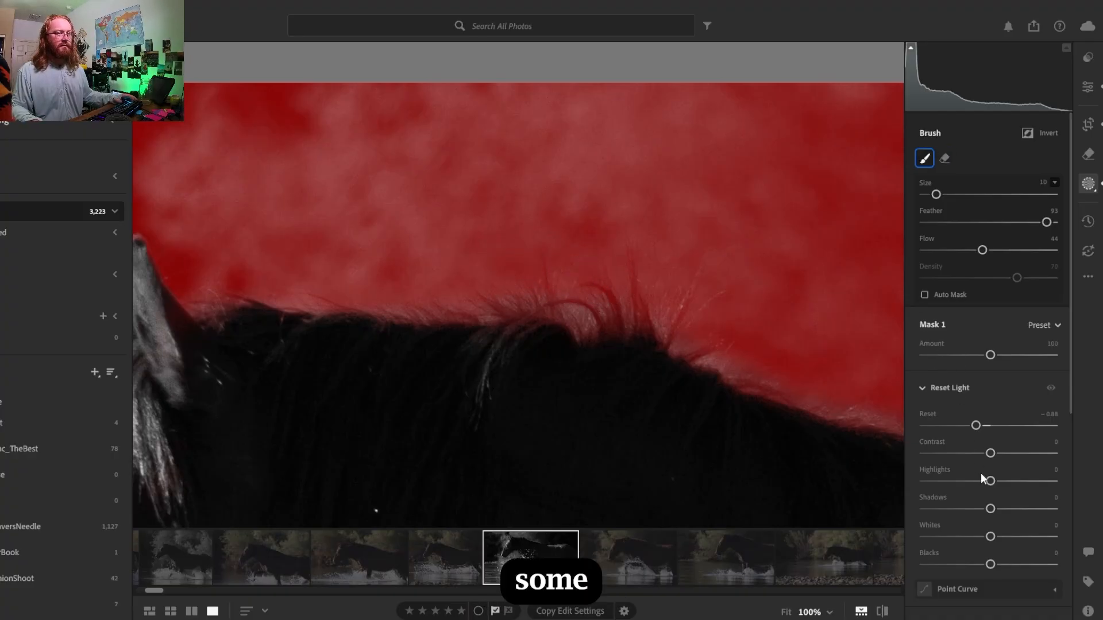
- Hide the mask overlay and lower the background mask's exposure to -1.08
{"action": "left_click", "coordinate": [867, 191]}
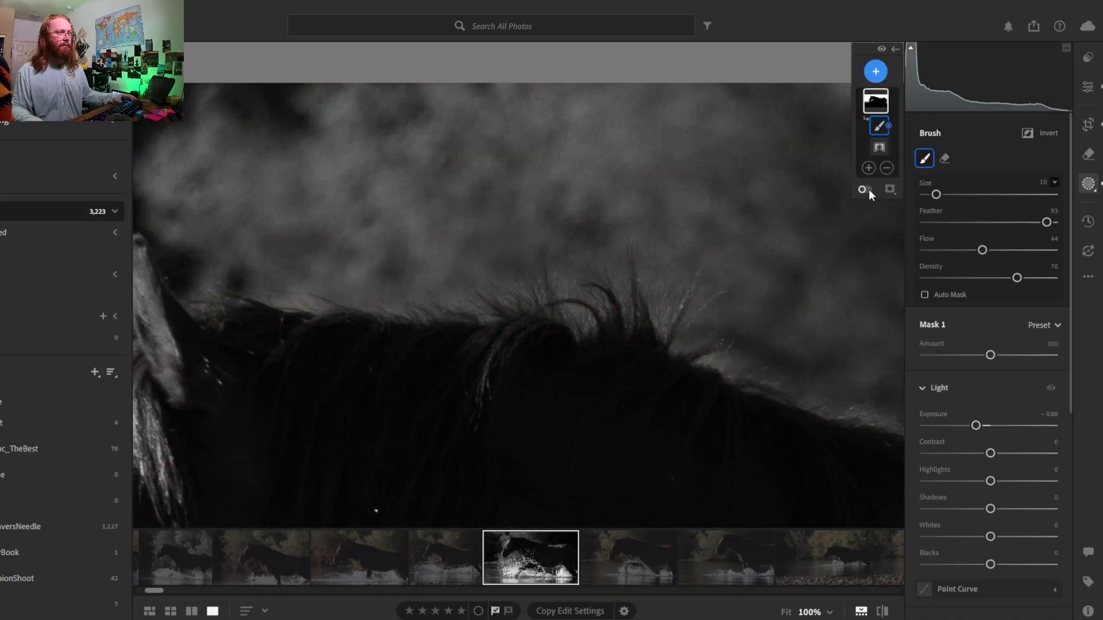
{"action": "key", "text": "z"}
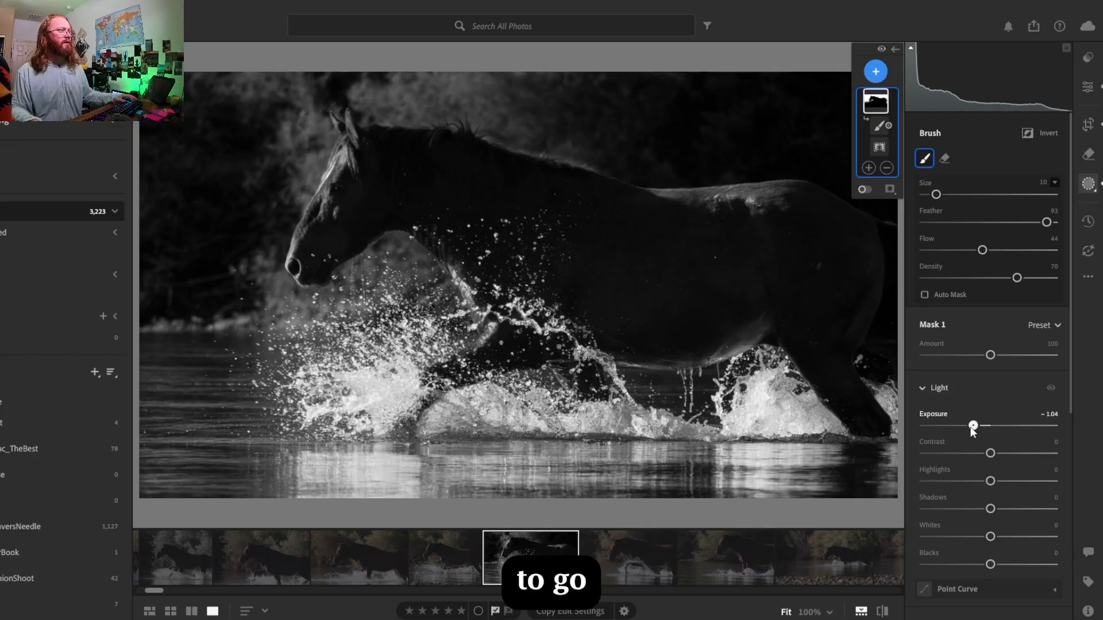
{"action": "mouse_move", "coordinate": [974, 426]}
{"action": "left_mouse_down"}
{"action": "mouse_move", "coordinate": [927, 432]}
{"action": "mouse_move", "coordinate": [971, 425]}
{"action": "left_mouse_up"}
- Compare the neck edge with the mask overlay on and off, and restore the mask along the lower mane with the soft eraser
{"action": "left_click", "coordinate": [500, 143]}
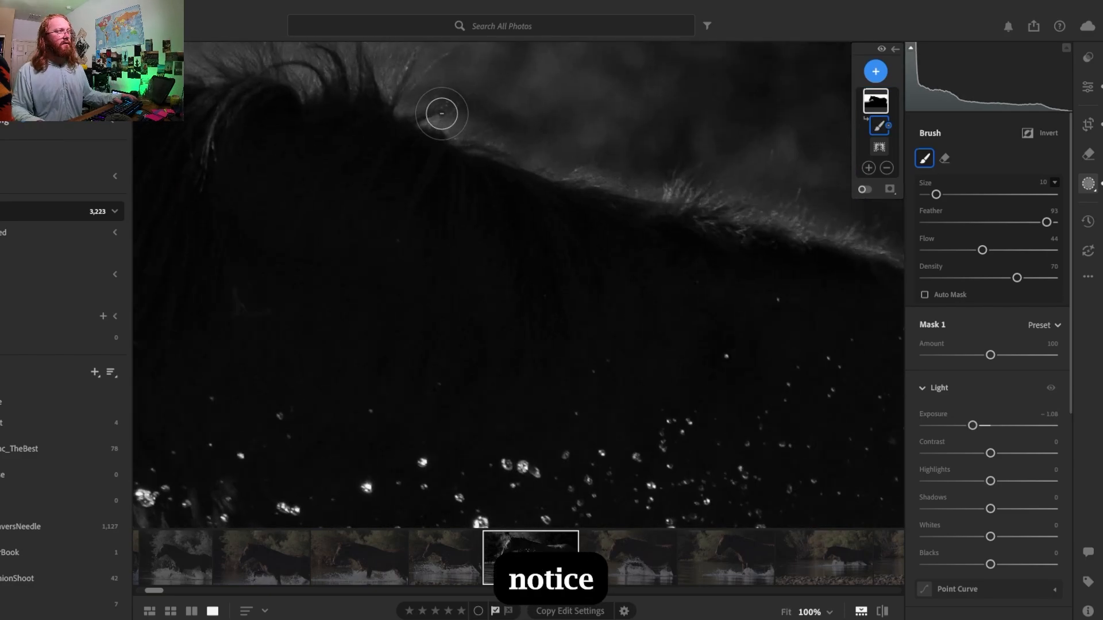
{"action": "left_click", "coordinate": [865, 189]}
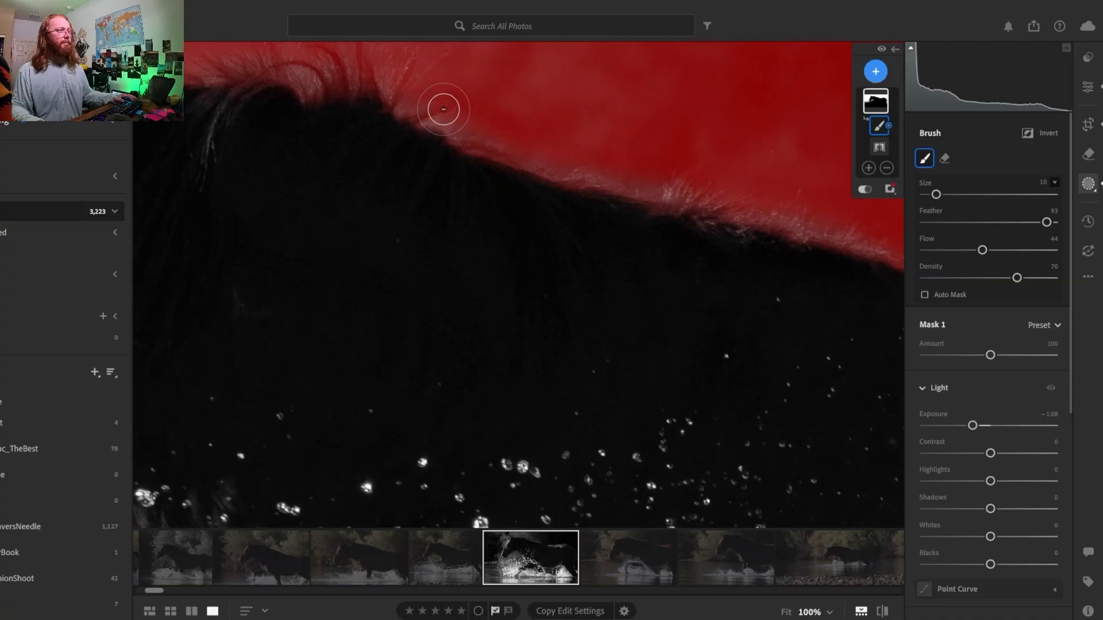
{"action": "key", "text": "alt"}
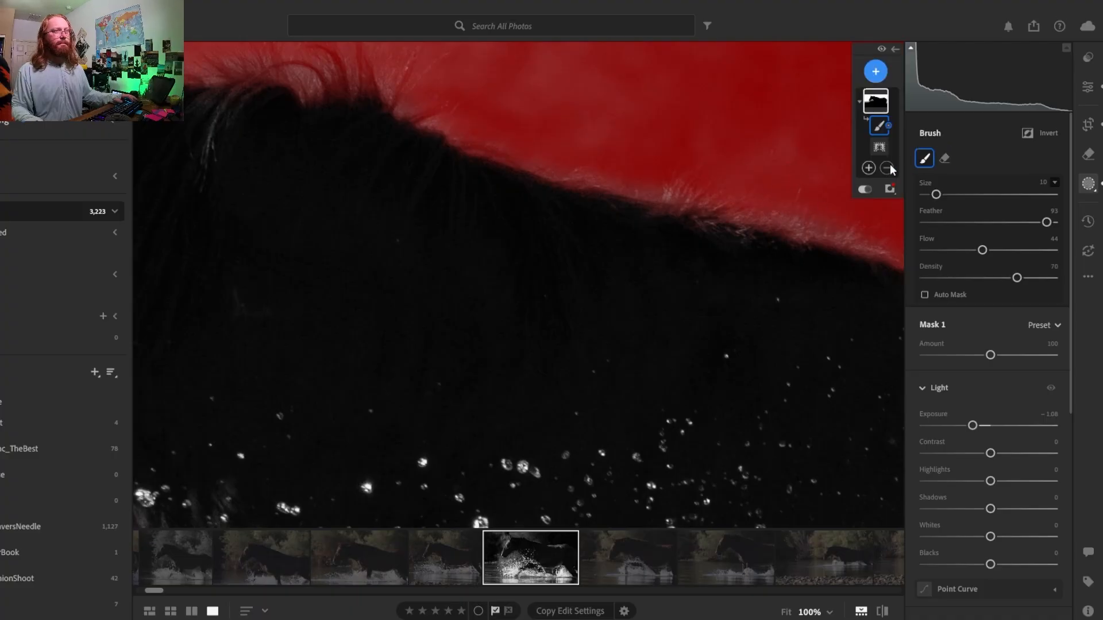
{"action": "left_click", "coordinate": [865, 190]}
{"action": "key", "text": "alt"}
{"action": "mouse_move", "coordinate": [609, 157]}
{"action": "left_mouse_down"}
{"action": "mouse_move", "coordinate": [630, 169]}
{"action": "mouse_move", "coordinate": [447, 112]}
{"action": "left_mouse_up"}
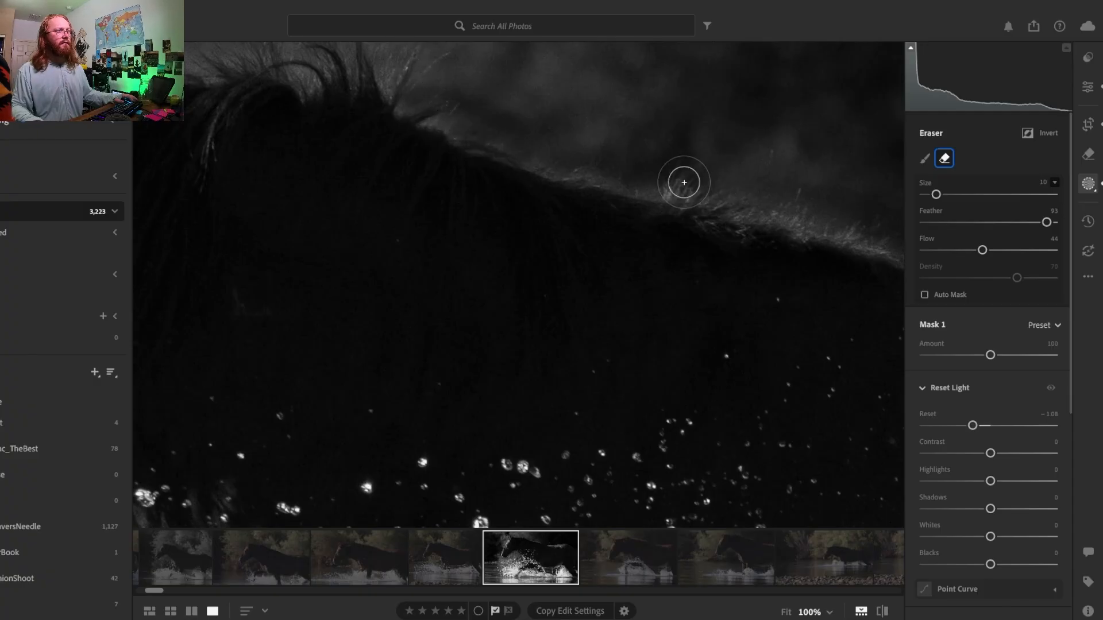
{"action": "left_click_drag", "start_coordinate": [661, 123], "coordinate": [306, 107]}
{"action": "mouse_move", "coordinate": [484, 196]}
{"action": "left_mouse_down"}
{"action": "mouse_move", "coordinate": [502, 201]}
{"action": "mouse_move", "coordinate": [484, 181]}
{"action": "mouse_move", "coordinate": [564, 224]}
{"action": "left_mouse_up"}
{"action": "mouse_move", "coordinate": [799, 277]}
{"action": "left_mouse_down"}
{"action": "mouse_move", "coordinate": [524, 194]}
{"action": "mouse_move", "coordinate": [786, 300]}
{"action": "left_mouse_up"}
- Inspect the mane from the withers to the ears and touch up the mask around the curled hairs with the eraser
{"action": "left_click_drag", "start_coordinate": [373, 161], "coordinate": [756, 270]}
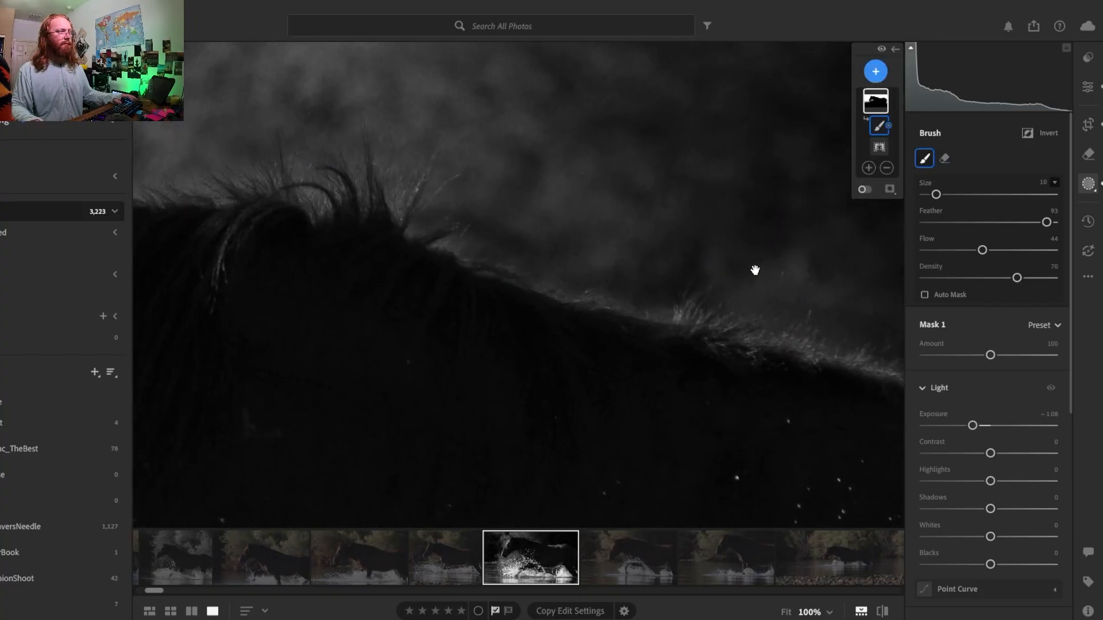
{"action": "left_click_drag", "start_coordinate": [528, 201], "coordinate": [746, 207]}
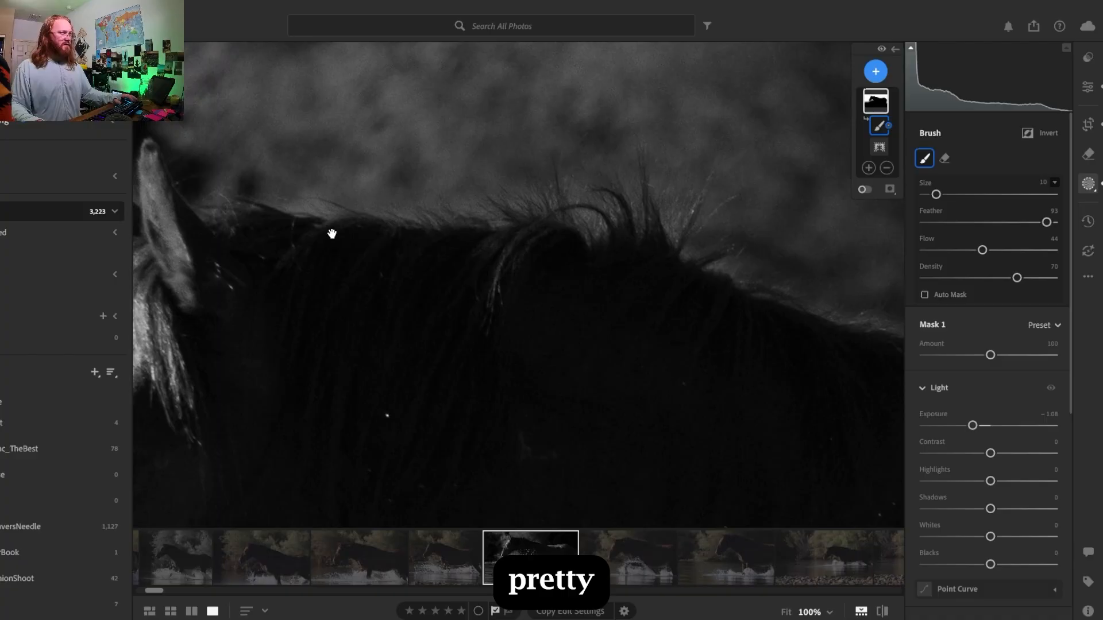
{"action": "left_click_drag", "start_coordinate": [333, 234], "coordinate": [490, 258]}
{"action": "left_click_drag", "start_coordinate": [680, 266], "coordinate": [492, 337]}
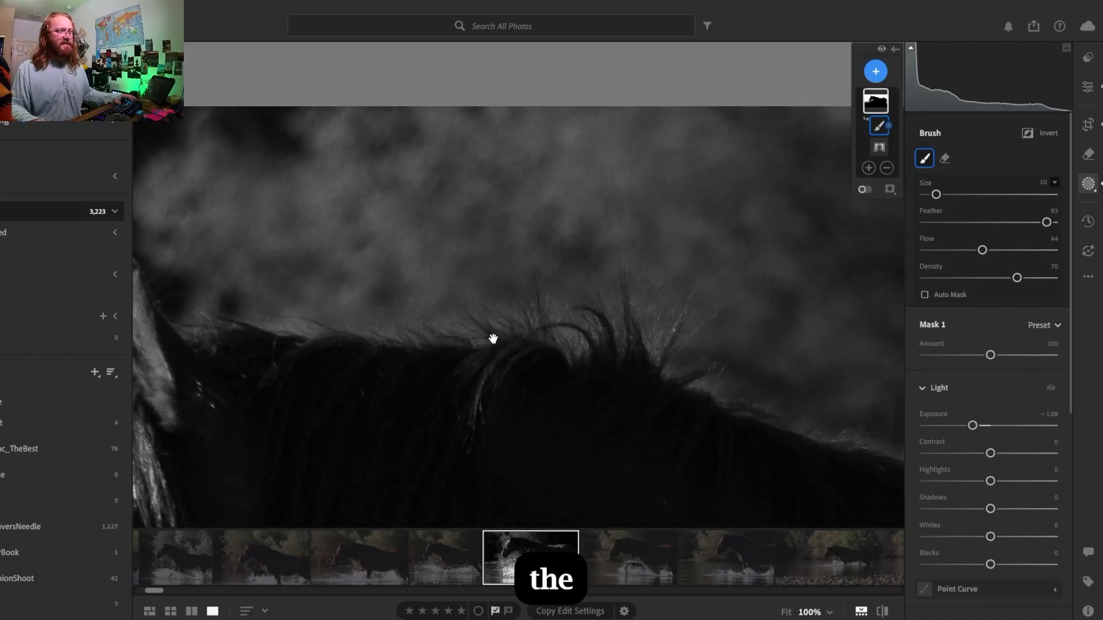
{"action": "key", "text": "alt"}
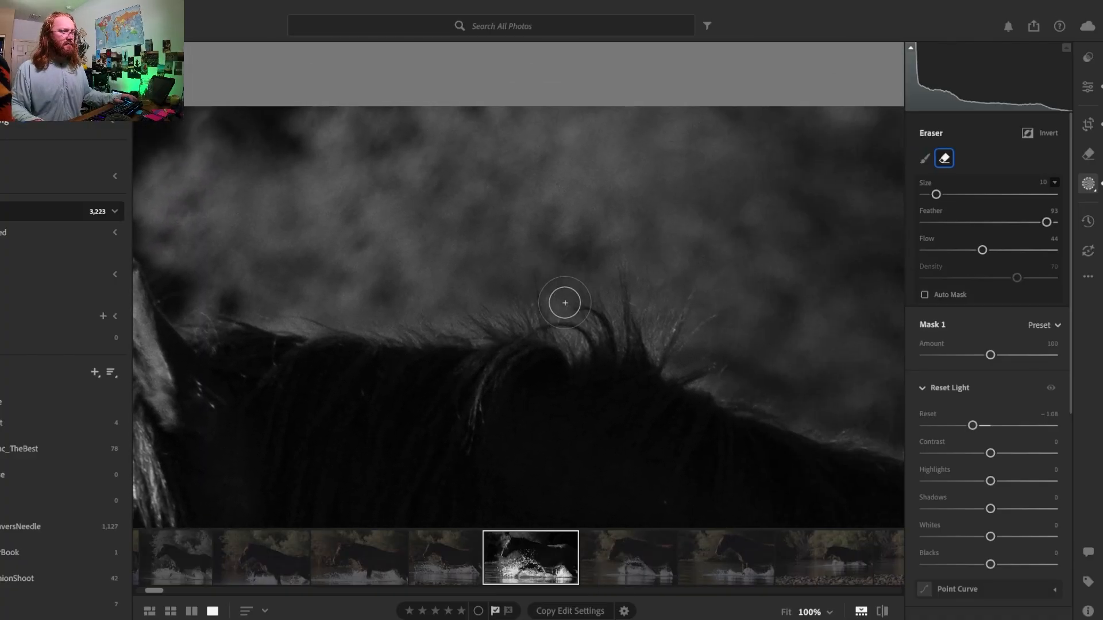
- Set the background mask's exposure to -1.00 with the whole photo in view
{"action": "key", "text": "z"}
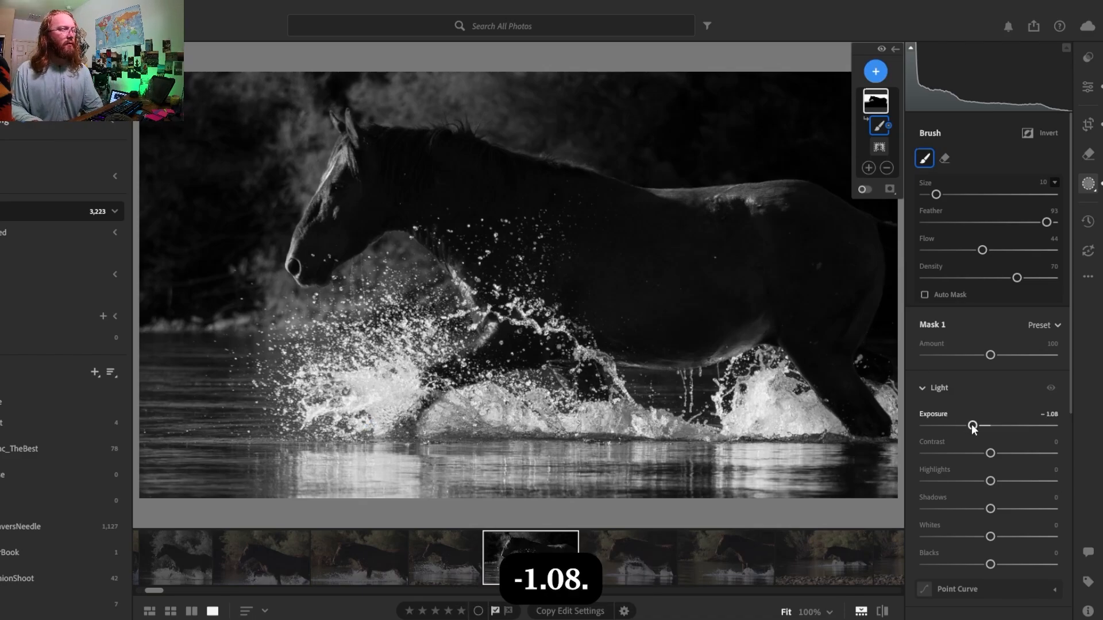
{"action": "left_click_drag", "start_coordinate": [972, 426], "coordinate": [969, 426]}
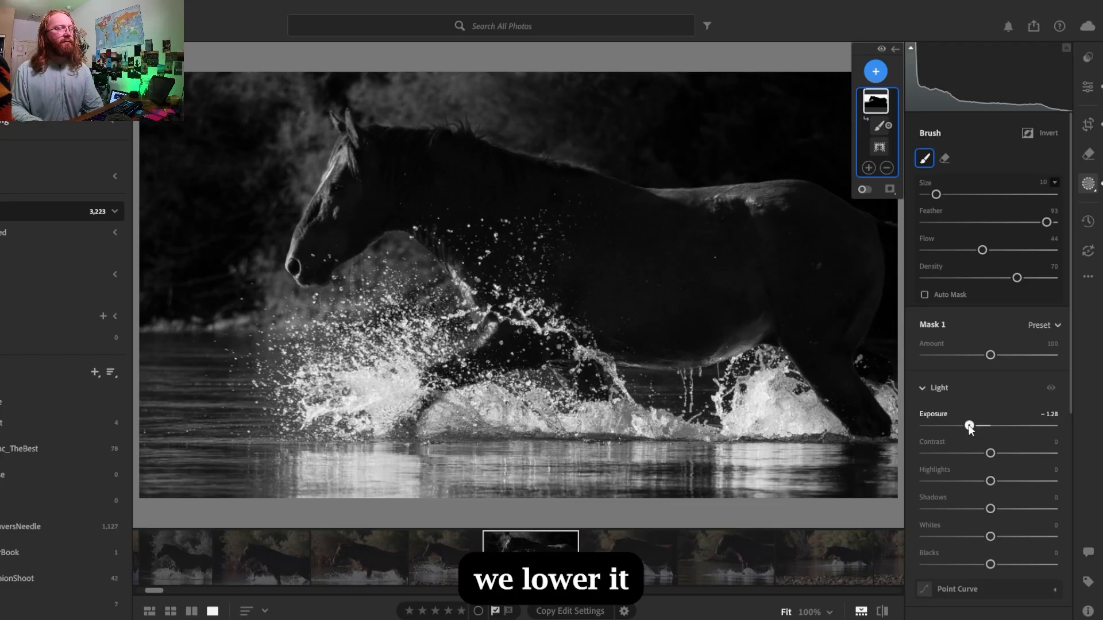
{"action": "left_click_drag", "start_coordinate": [970, 425], "coordinate": [973, 425]}
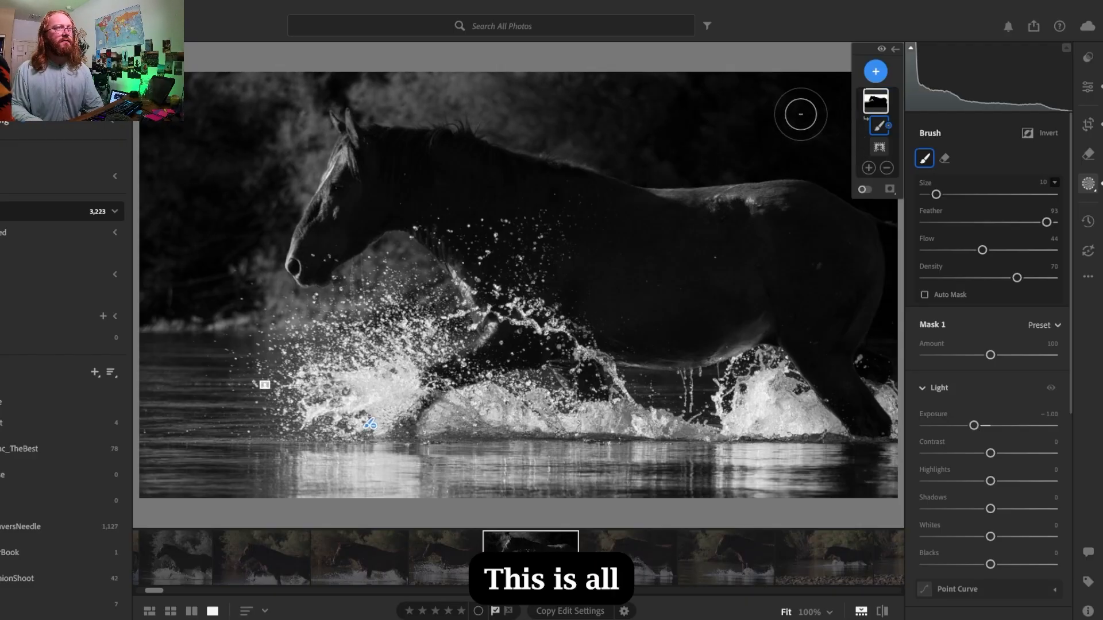
- Show the shadow clipping and test the background mask's exposure at -1.36 before returning it to -1.00
{"action": "left_click", "coordinate": [911, 47]}
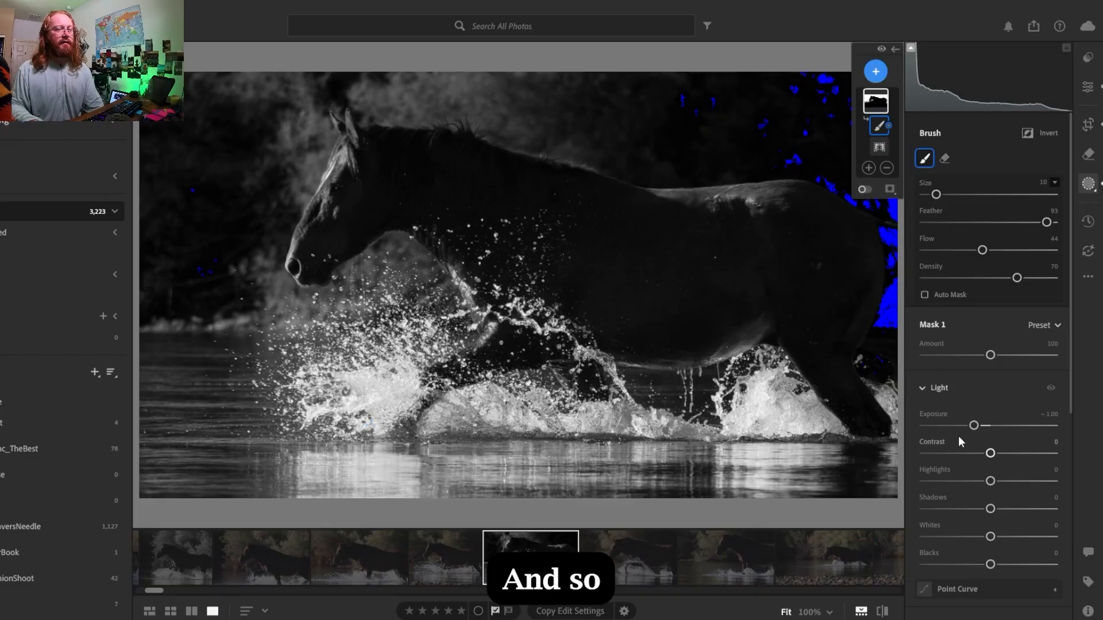
{"action": "left_click_drag", "start_coordinate": [975, 430], "coordinate": [966, 426]}
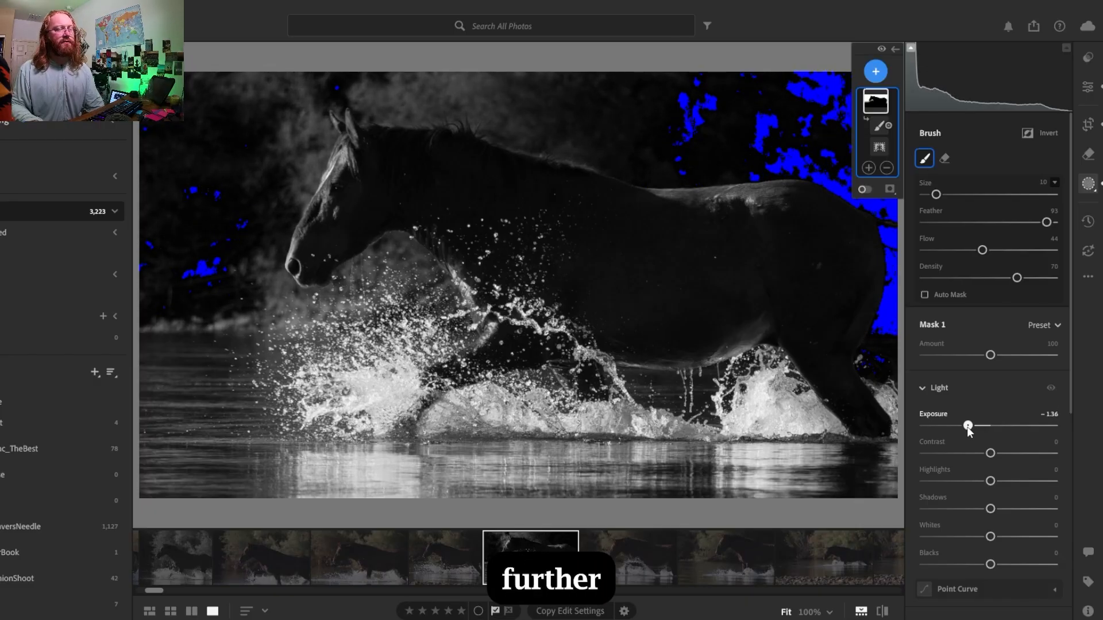
{"action": "left_click_drag", "start_coordinate": [968, 428], "coordinate": [973, 426]}
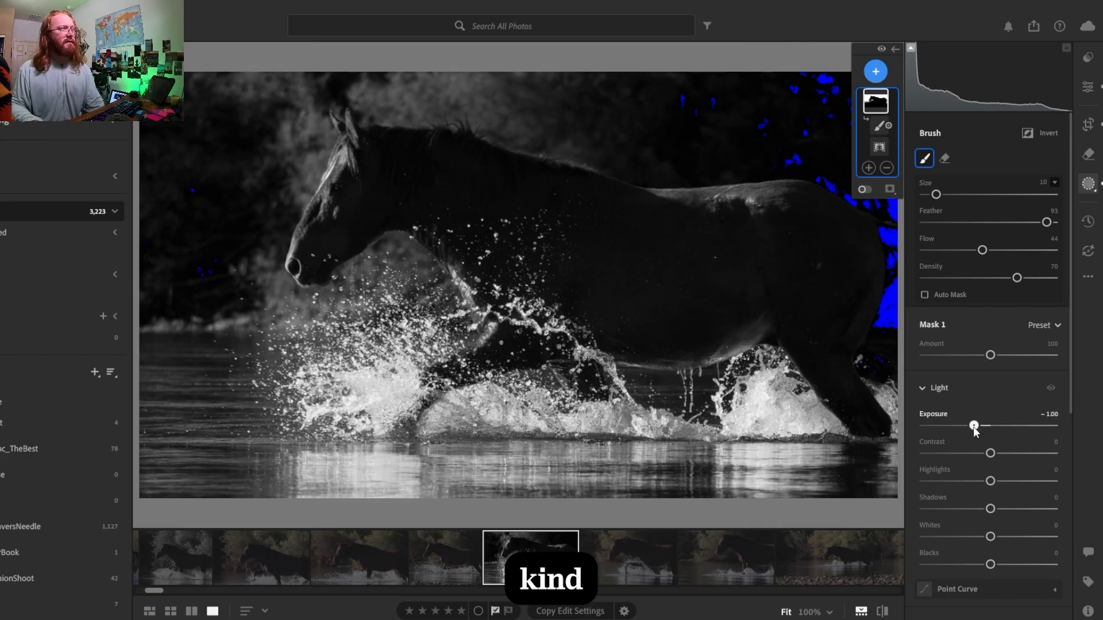
- Raise the background mask's contrast to +26 and hide the shadow clipping display
{"action": "left_click", "coordinate": [879, 125]}
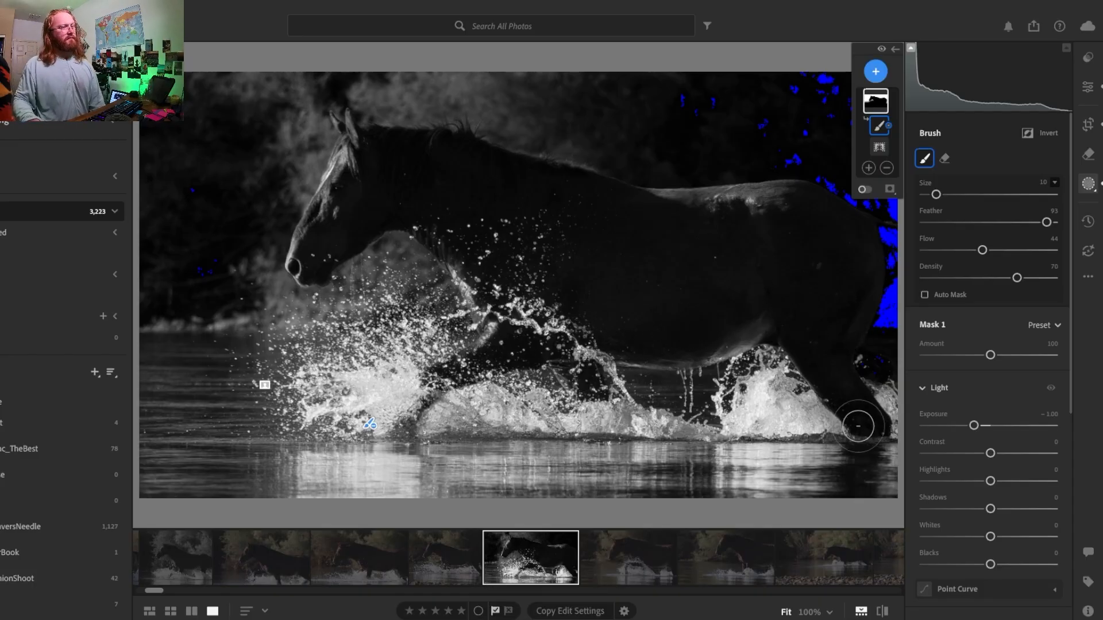
{"action": "left_click_drag", "start_coordinate": [997, 456], "coordinate": [1017, 458]}
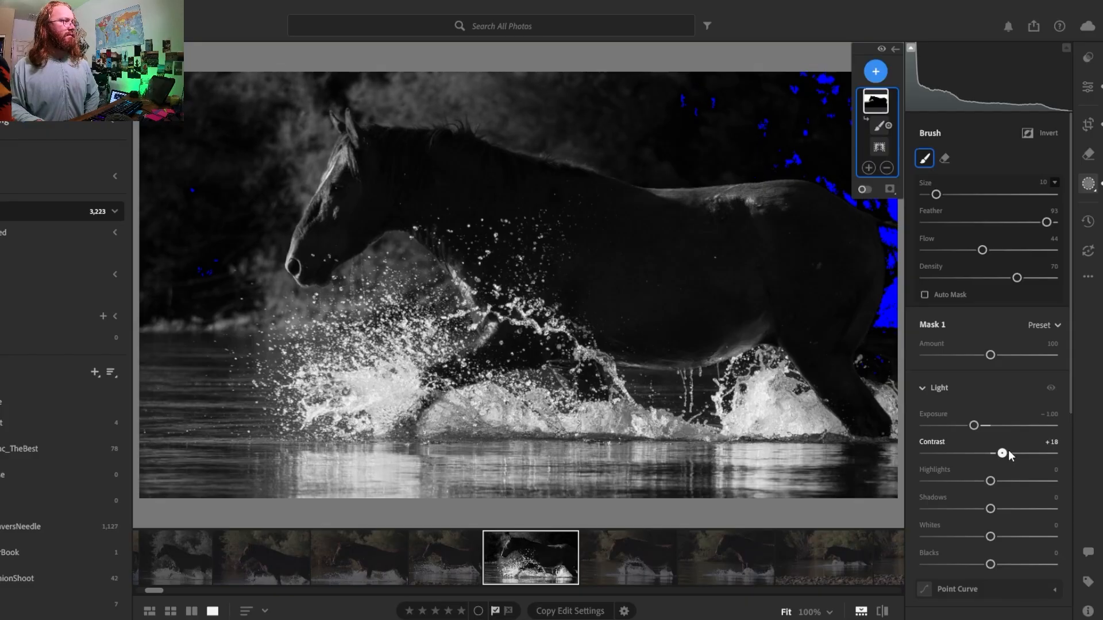
{"action": "left_click", "coordinate": [912, 48]}
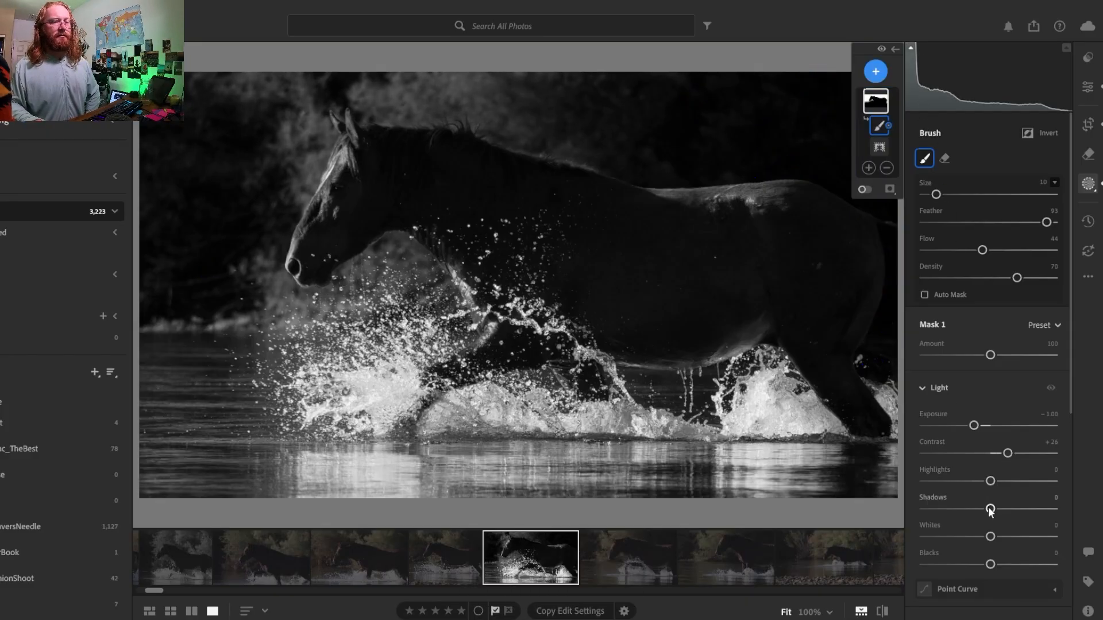
- Set the background mask's shadows to +33, whites to +9 and highlights to +7
{"action": "left_click_drag", "start_coordinate": [984, 507], "coordinate": [955, 509]}
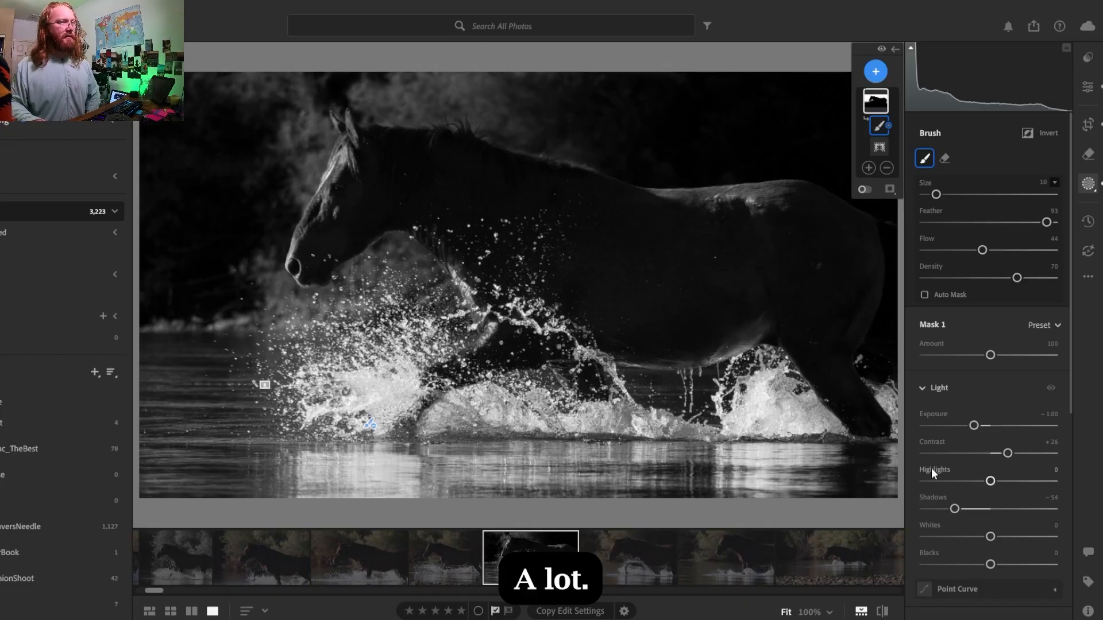
{"action": "left_click_drag", "start_coordinate": [955, 509], "coordinate": [1004, 509]}
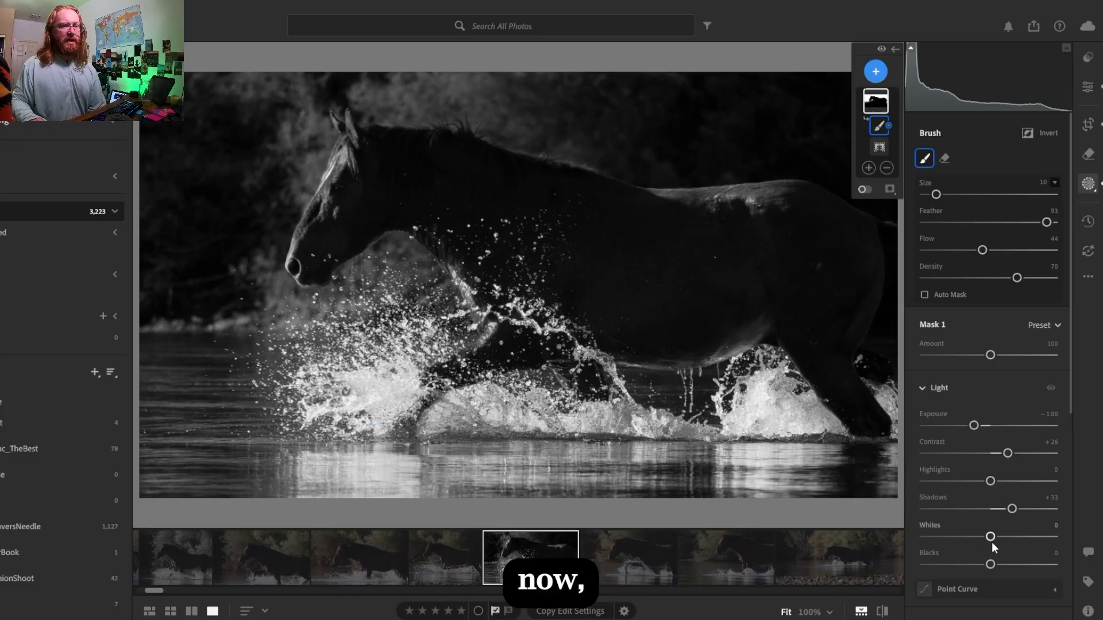
{"action": "left_click_drag", "start_coordinate": [990, 537], "coordinate": [997, 538]}
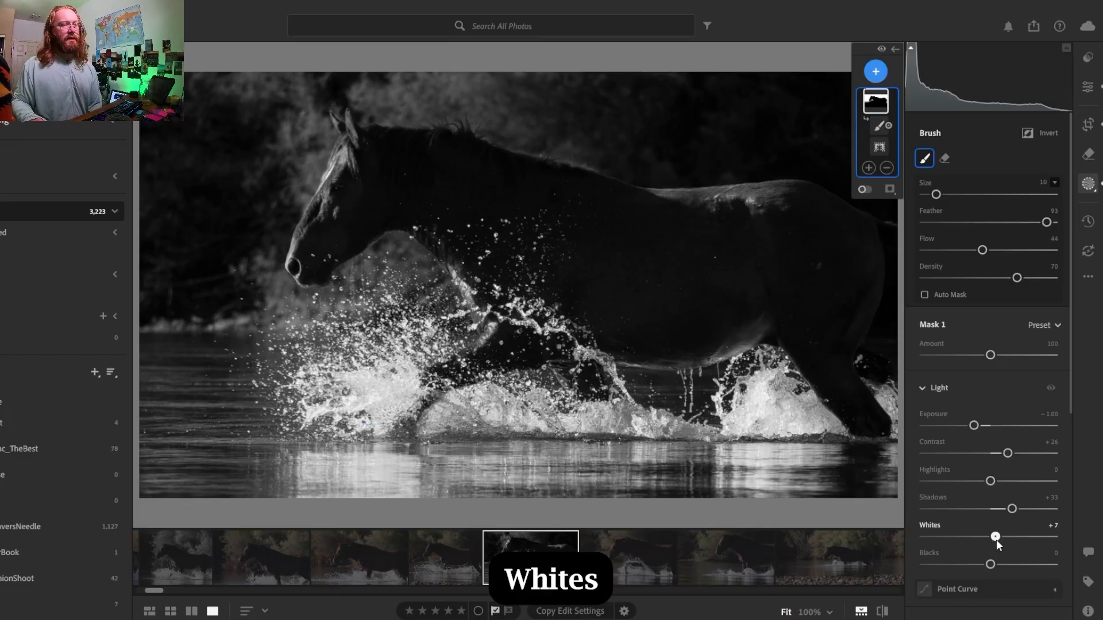
{"action": "left_click_drag", "start_coordinate": [994, 481], "coordinate": [999, 494]}
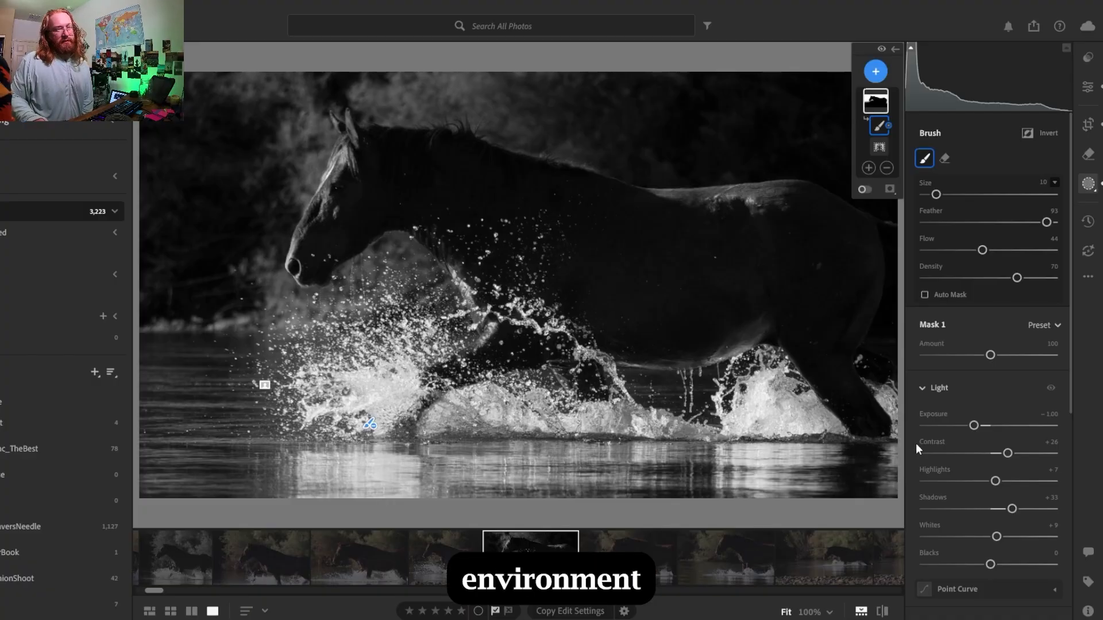
- Try the background mask's blacks at +45, and settle on +7
{"action": "scroll", "coordinate": [949, 560], "scroll_direction": "down", "scroll_amount": 1}
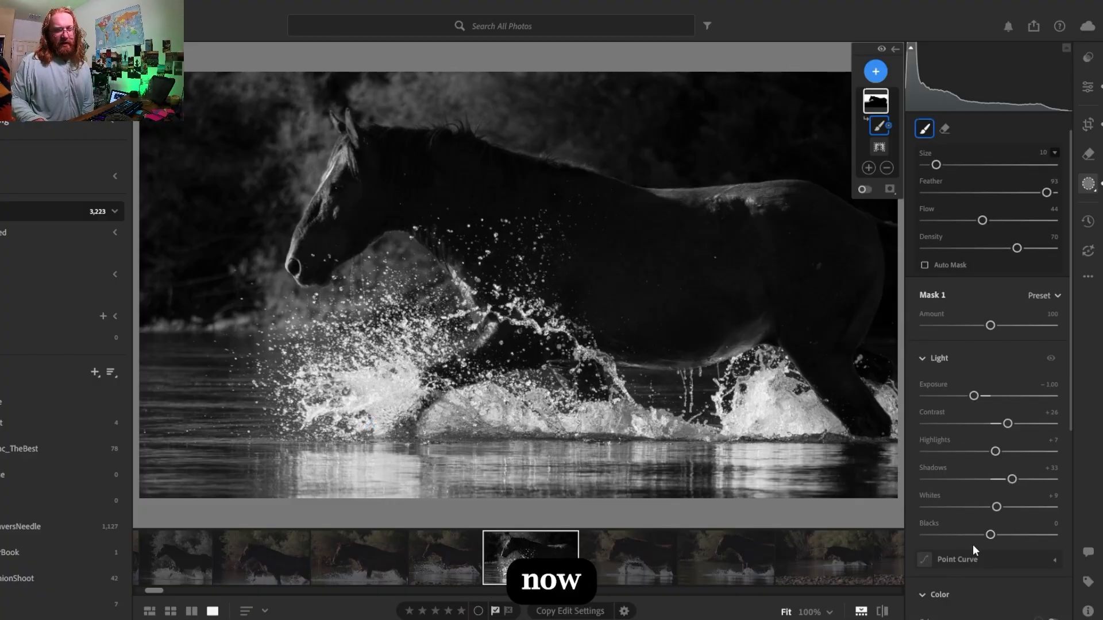
{"action": "left_click_drag", "start_coordinate": [991, 534], "coordinate": [1022, 534]}
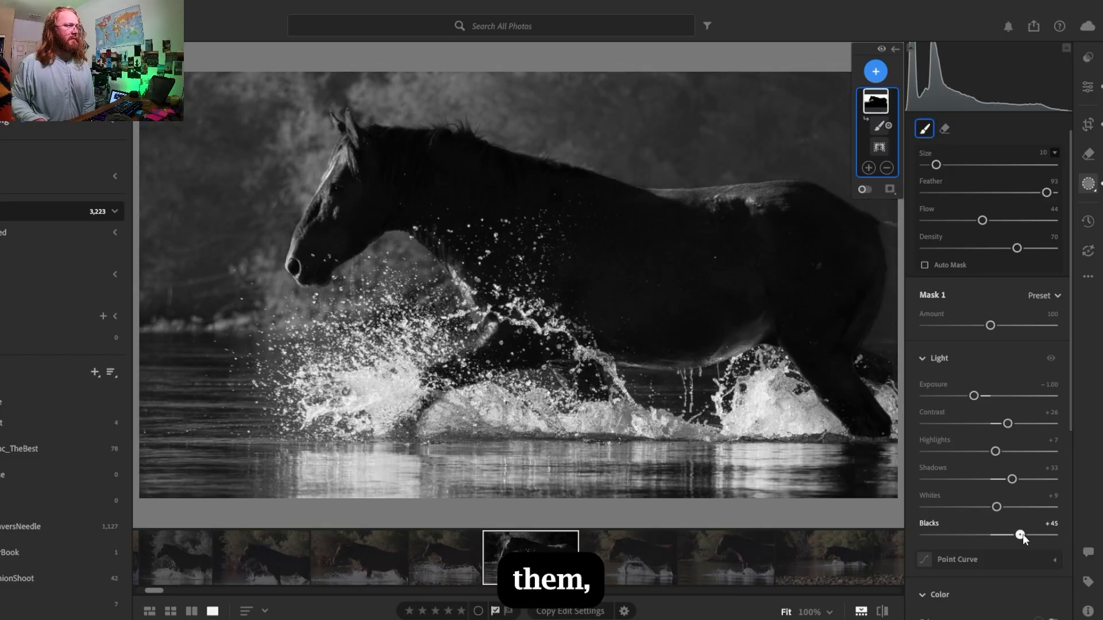
{"action": "left_click_drag", "start_coordinate": [1022, 535], "coordinate": [998, 537]}
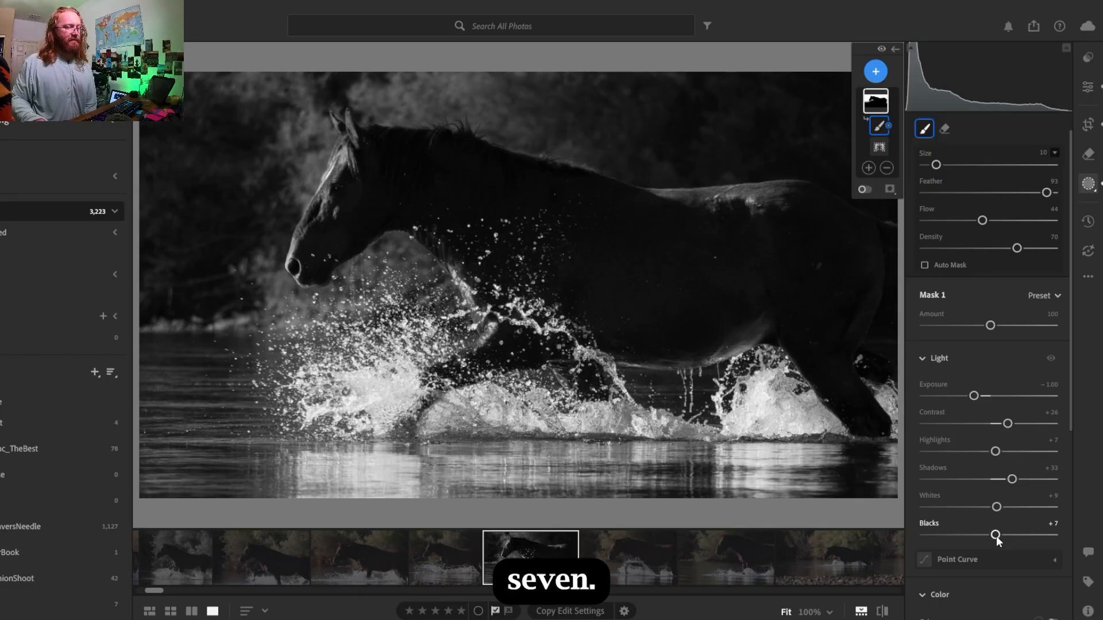
- Try the background mask's blacks at -20
{"action": "mouse_move", "coordinate": [996, 536]}
{"action": "left_mouse_down"}
{"action": "mouse_move", "coordinate": [936, 537]}
{"action": "mouse_move", "coordinate": [978, 533]}
{"action": "left_mouse_up"}
{"action": "double_click", "coordinate": [977, 533]}
{"action": "left_click", "coordinate": [977, 534]}
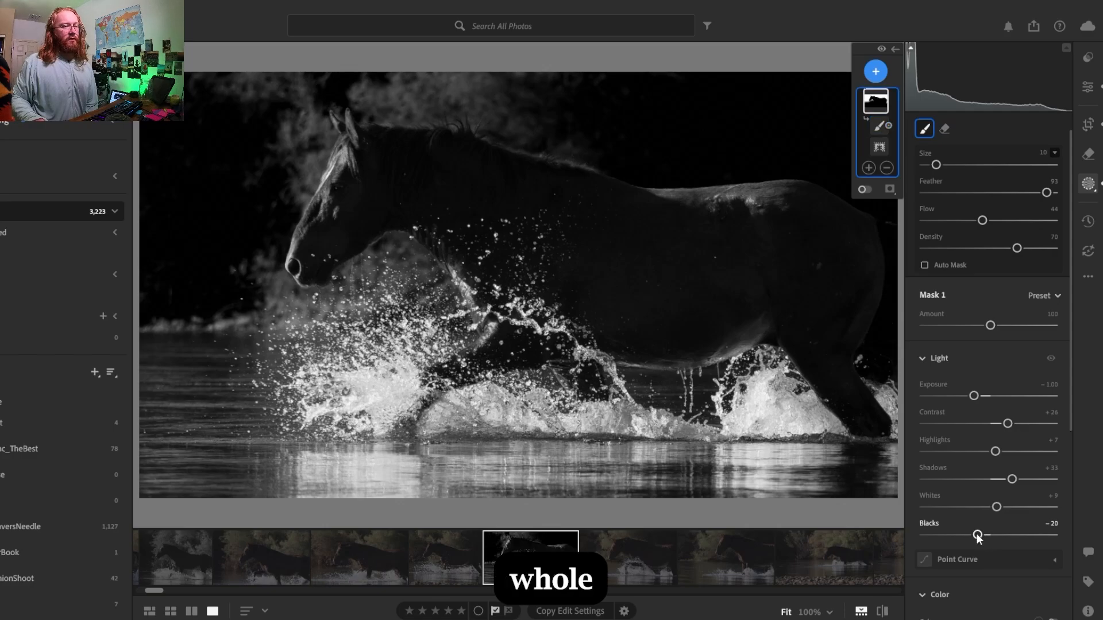
{"action": "double_click", "coordinate": [981, 534]}
- Set the background mask's blacks to +6 and its exposure to -1.20
{"action": "left_click_drag", "start_coordinate": [992, 536], "coordinate": [998, 539]}
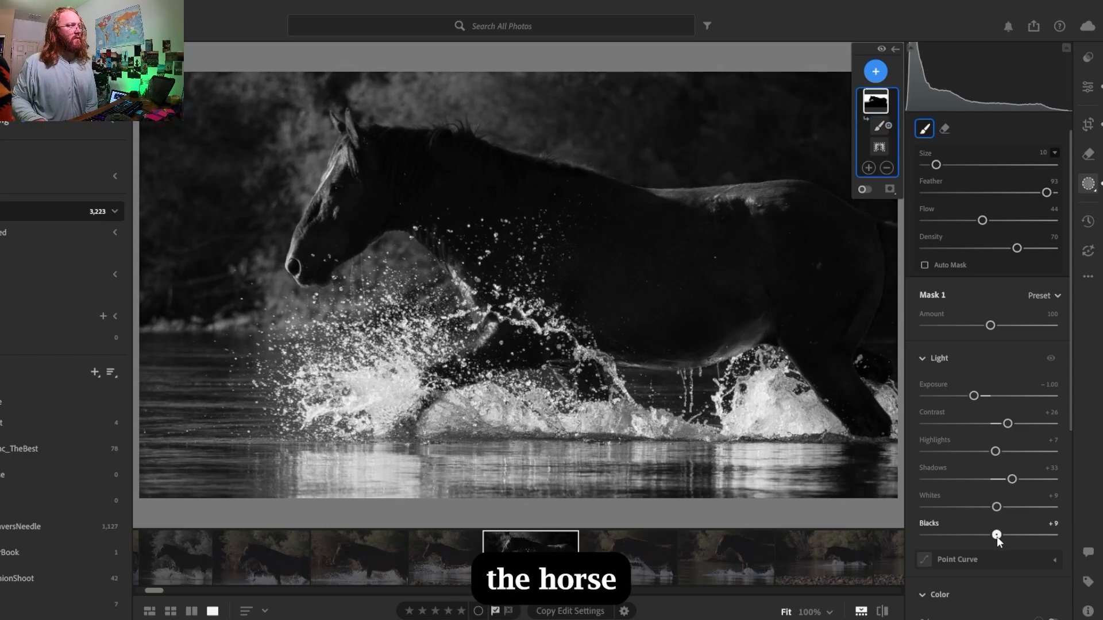
{"action": "key", "text": "Down"}
{"action": "key", "text": "Down"}
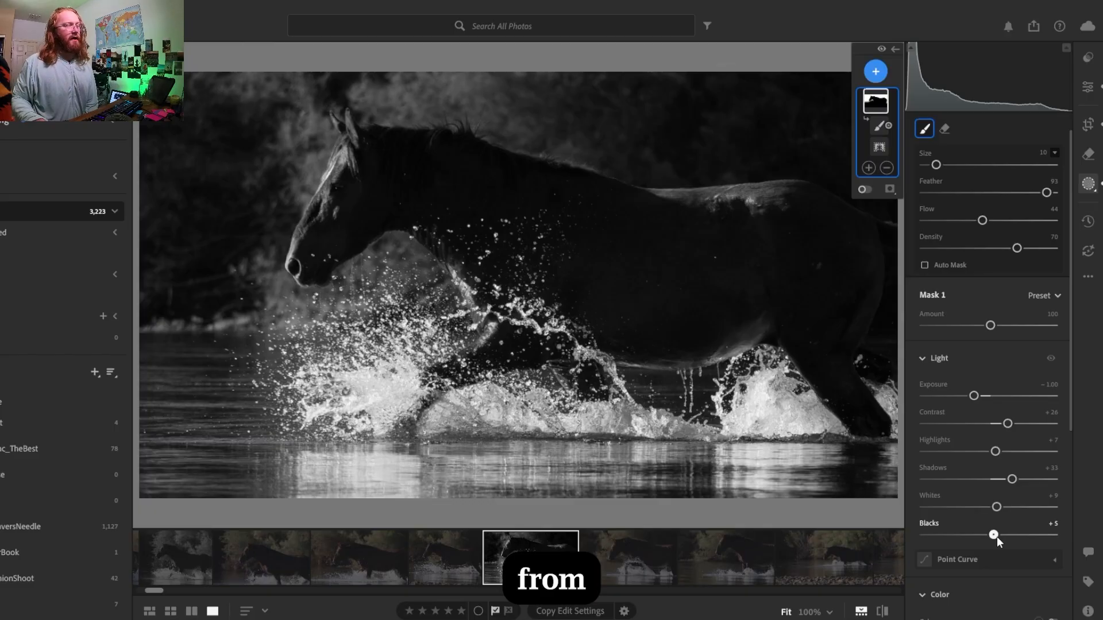
{"action": "left_click_drag", "start_coordinate": [998, 537], "coordinate": [996, 537]}
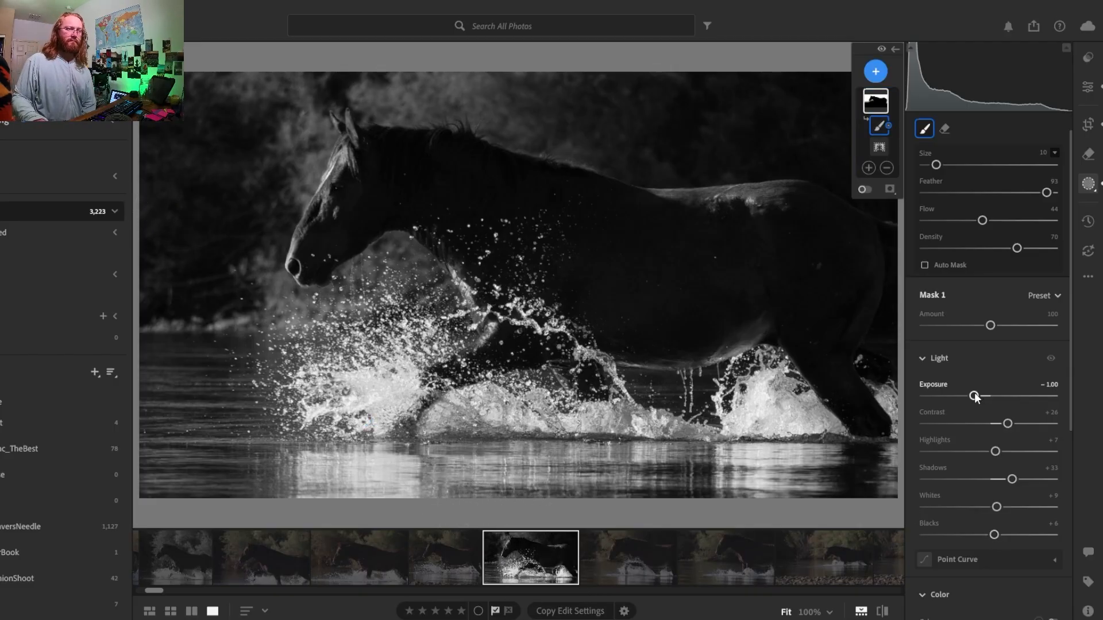
{"action": "left_click_drag", "start_coordinate": [975, 396], "coordinate": [973, 396]}
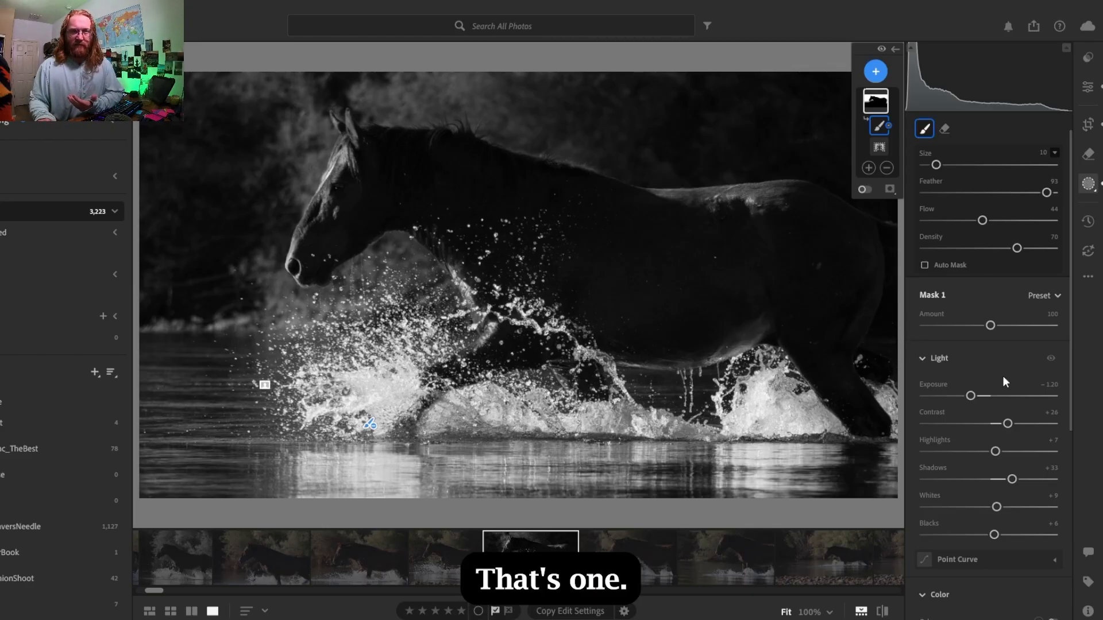
- Create a new mask that selects the horse as the subject
{"action": "left_click_drag", "start_coordinate": [1068, 408], "coordinate": [1064, 551]}
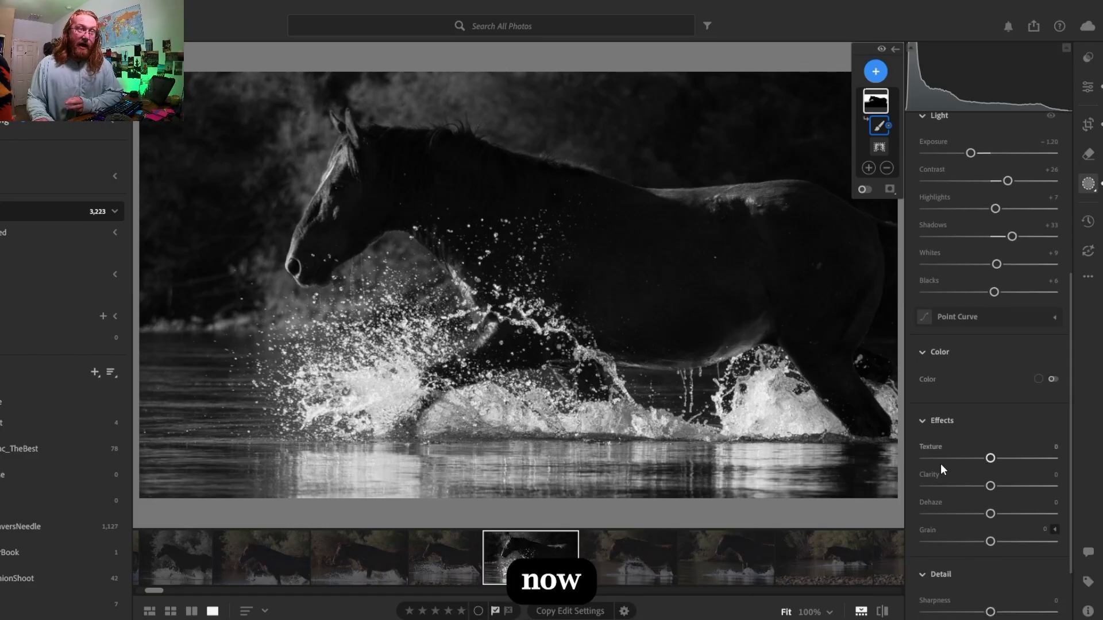
{"action": "left_click", "coordinate": [876, 73]}
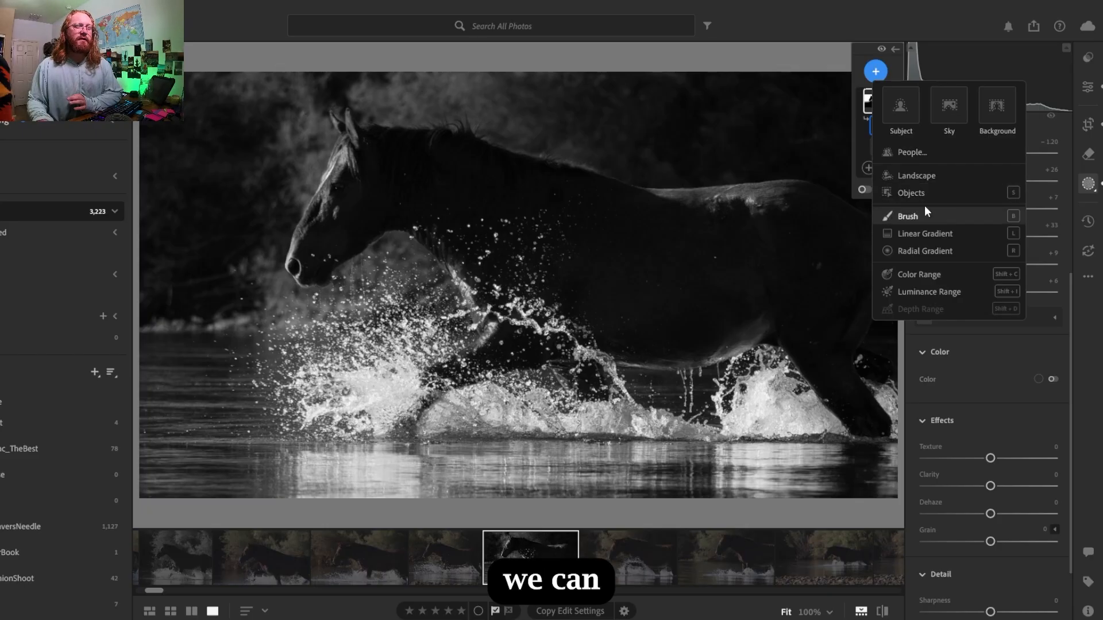
{"action": "left_click", "coordinate": [891, 108]}
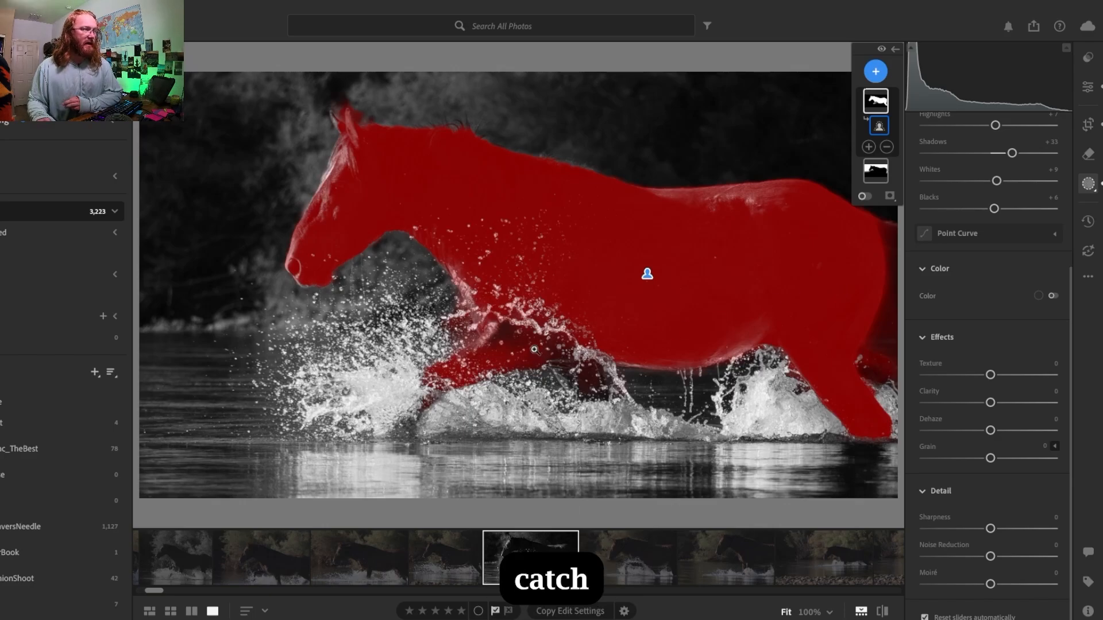
- Add a size 12 brush with feather 0 and density 100 to the horse mask, and paint over the upper foreleg
{"action": "left_click", "coordinate": [868, 146]}
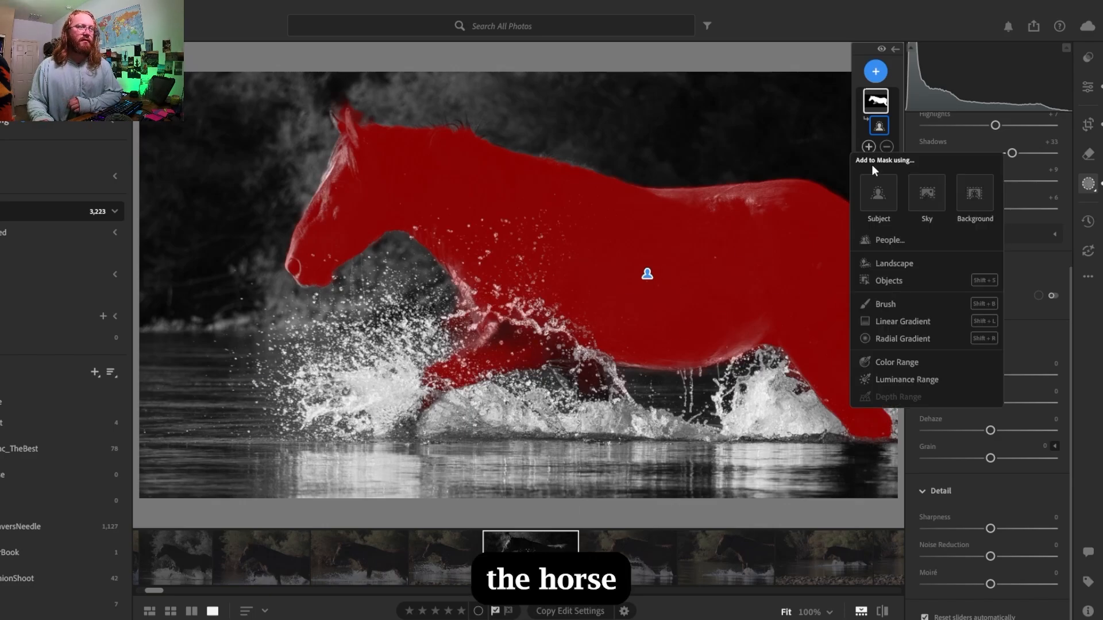
{"action": "left_click", "coordinate": [885, 301]}
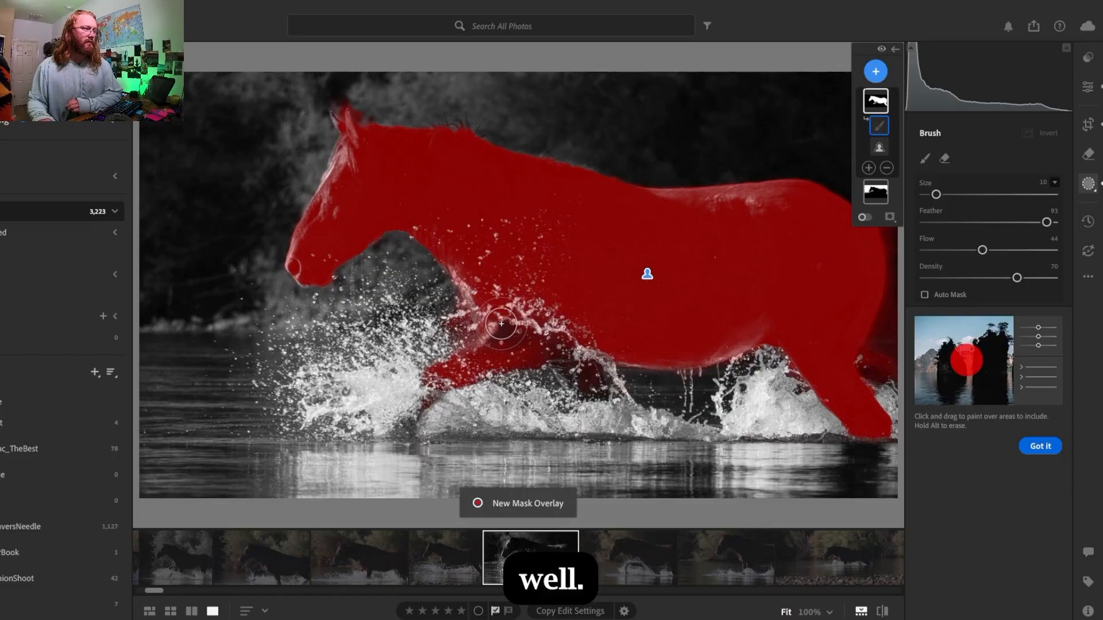
{"action": "mouse_move", "coordinate": [1047, 222]}
{"action": "left_mouse_down"}
{"action": "mouse_move", "coordinate": [946, 222]}
{"action": "mouse_move", "coordinate": [920, 243]}
{"action": "left_mouse_up"}
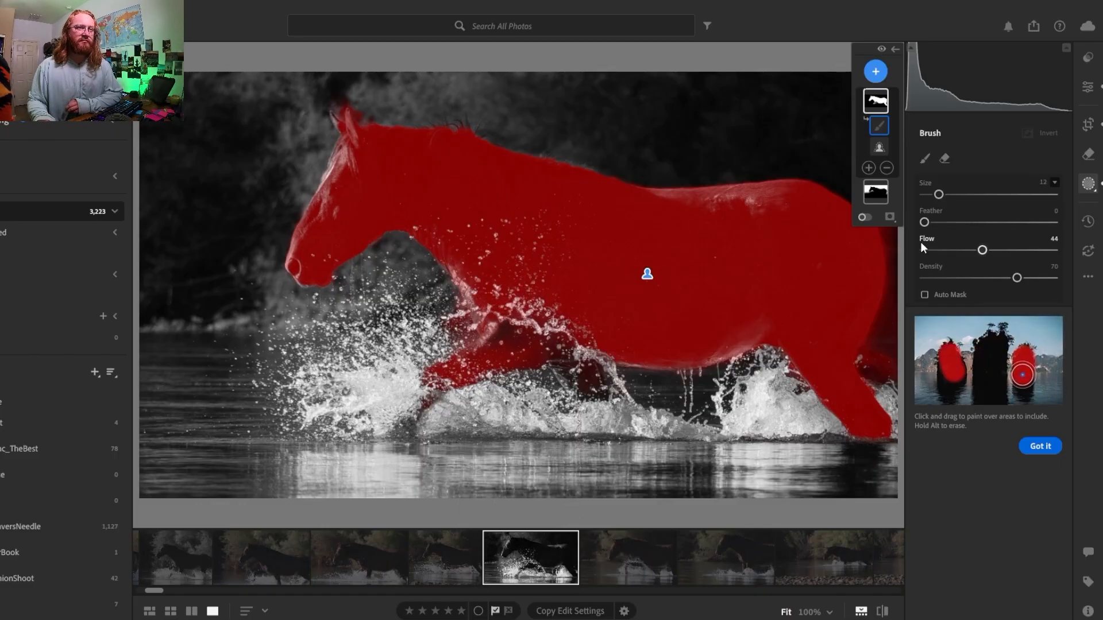
{"action": "left_click_drag", "start_coordinate": [1017, 278], "coordinate": [1067, 275]}
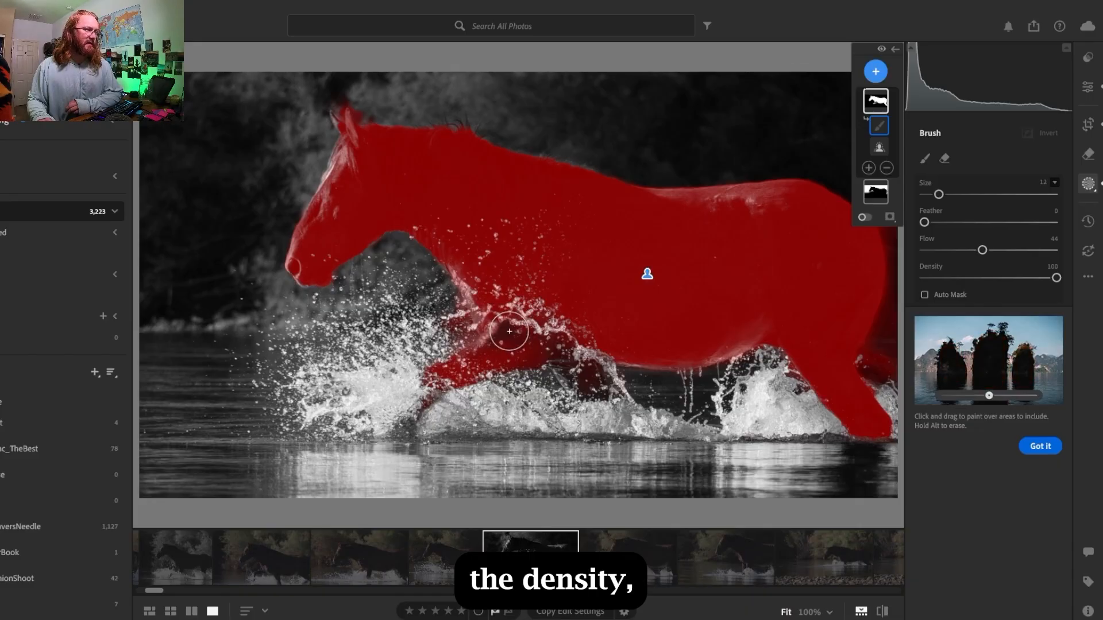
{"action": "mouse_move", "coordinate": [502, 338]}
{"action": "left_mouse_down"}
{"action": "mouse_move", "coordinate": [509, 326]}
{"action": "mouse_move", "coordinate": [518, 338]}
{"action": "left_mouse_up"}
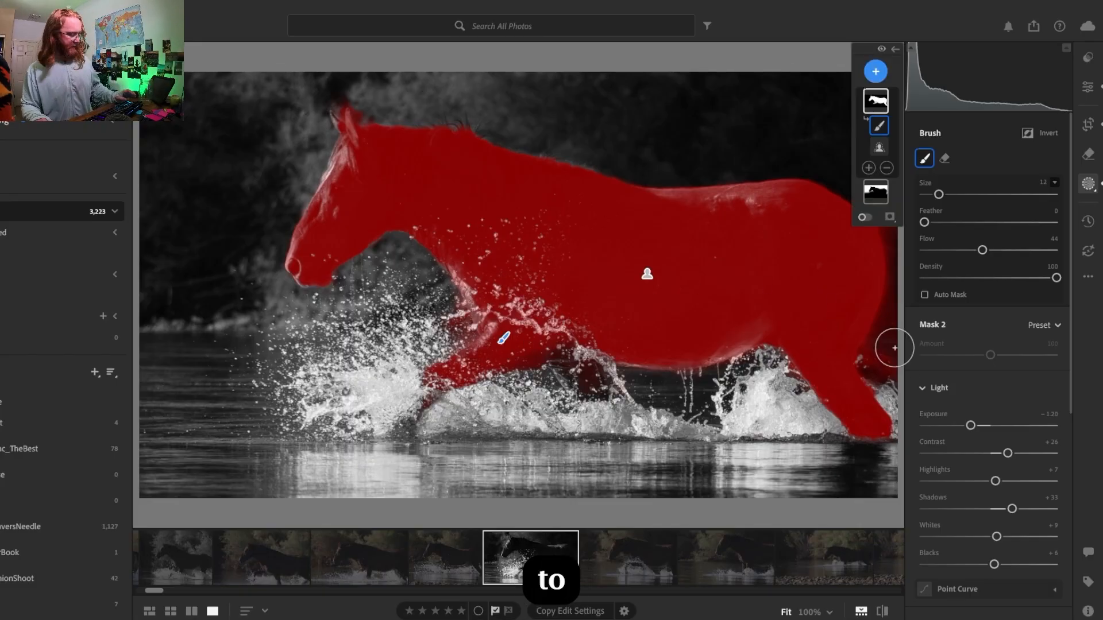
- Try erasing the mask spill behind the hindquarters, set the brush density to 95, and check the added brush's coverage
{"action": "key", "text": "alt"}
{"action": "mouse_move", "coordinate": [891, 352]}
{"action": "left_mouse_down"}
{"action": "mouse_move", "coordinate": [888, 364]}
{"action": "mouse_move", "coordinate": [891, 325]}
{"action": "mouse_move", "coordinate": [883, 361]}
{"action": "mouse_move", "coordinate": [873, 214]}
{"action": "mouse_move", "coordinate": [878, 362]}
{"action": "mouse_move", "coordinate": [894, 353]}
{"action": "mouse_move", "coordinate": [882, 367]}
{"action": "mouse_move", "coordinate": [877, 358]}
{"action": "mouse_move", "coordinate": [878, 374]}
{"action": "left_mouse_up"}
{"action": "key", "text": "alt"}
{"action": "left_click", "coordinate": [1008, 280]}
{"action": "key", "text": "alt"}
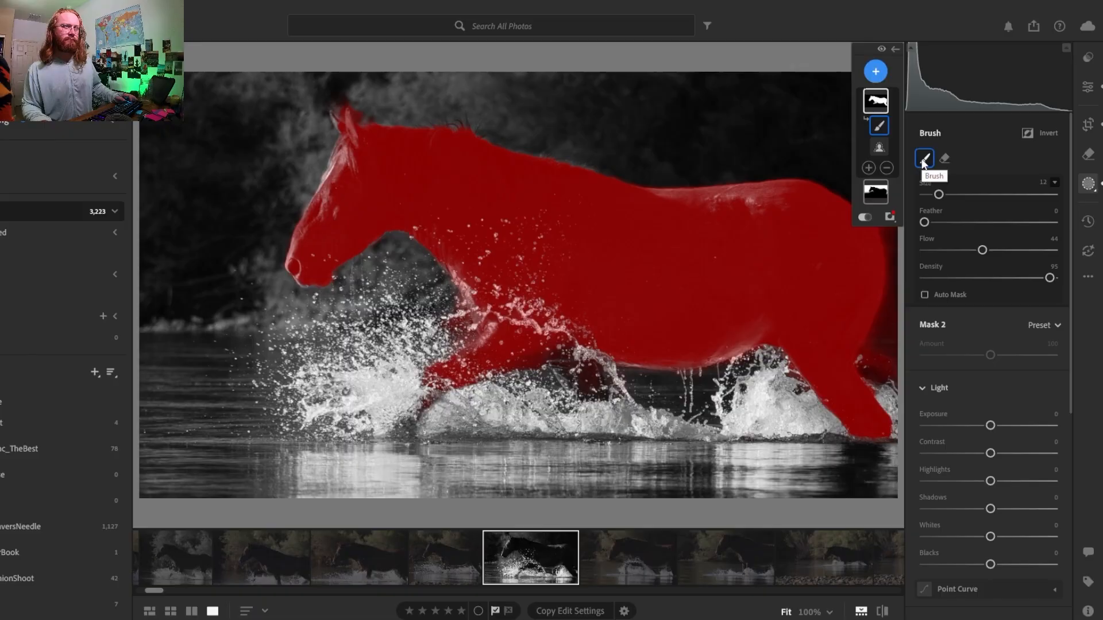
{"action": "left_click", "coordinate": [879, 125]}
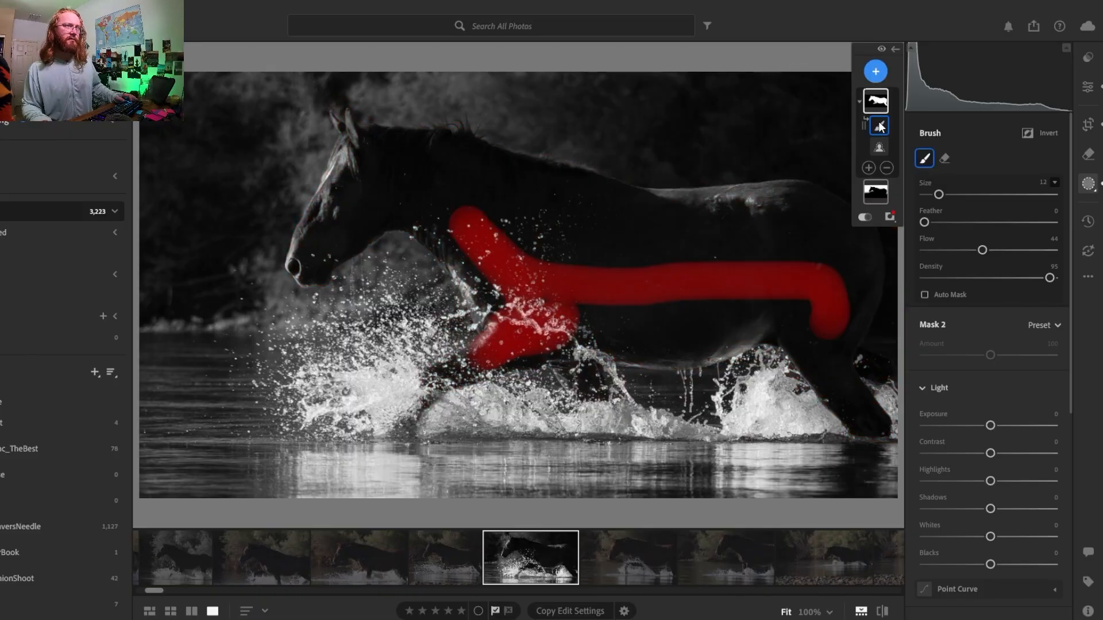
{"action": "left_click", "coordinate": [881, 105]}
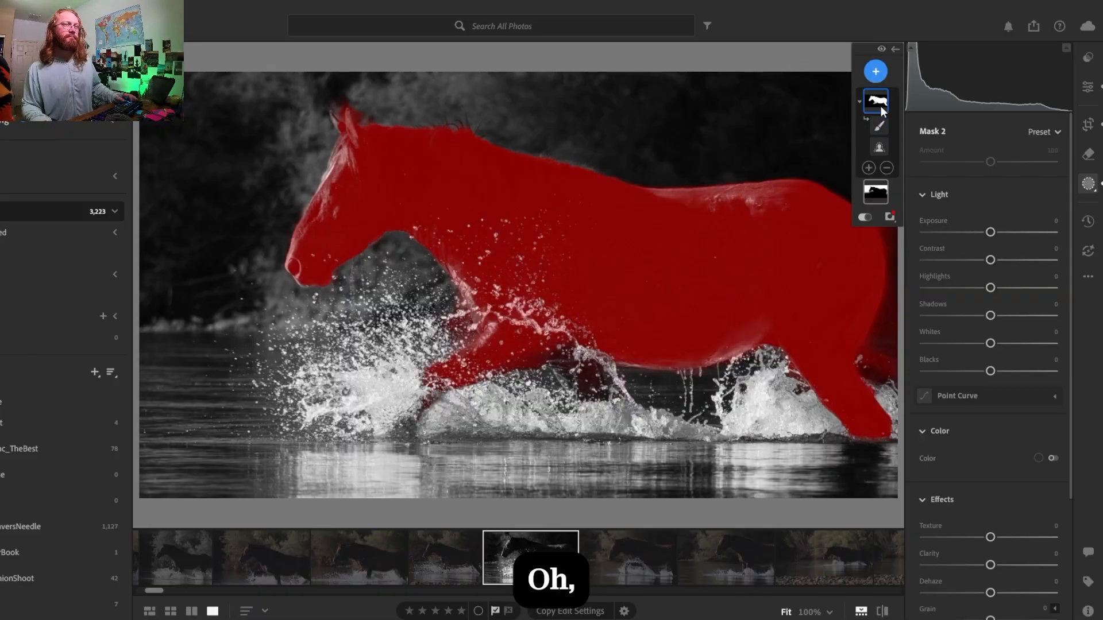
- Subtract the spill behind the horse's hindquarters from the horse mask with a brush
{"action": "left_click", "coordinate": [891, 169]}
{"action": "left_click", "coordinate": [908, 321]}
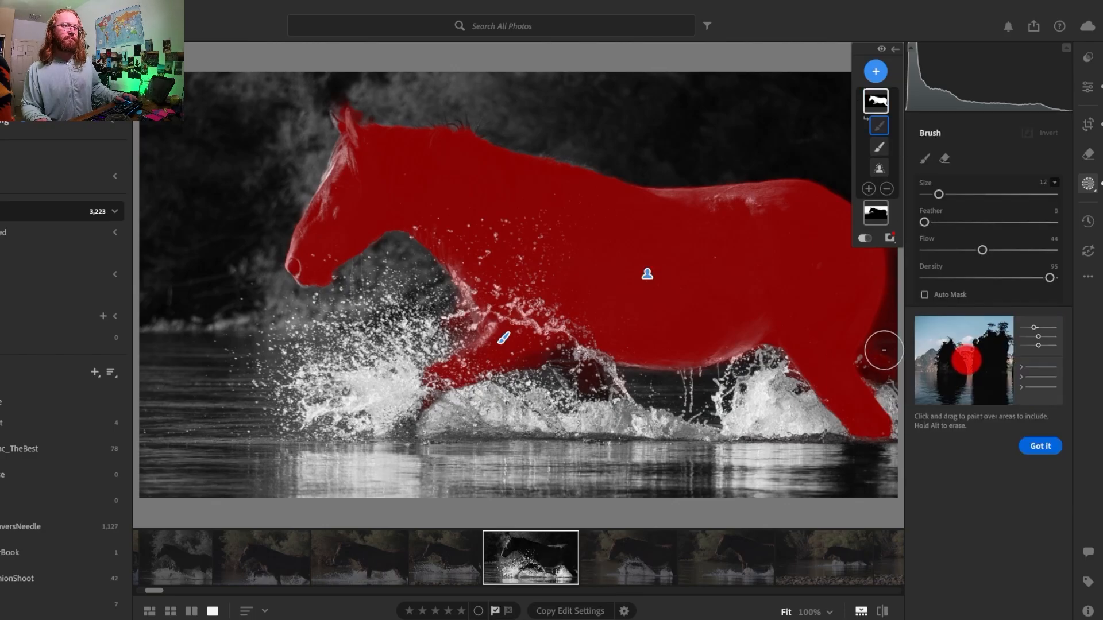
{"action": "left_click_drag", "start_coordinate": [879, 345], "coordinate": [882, 366]}
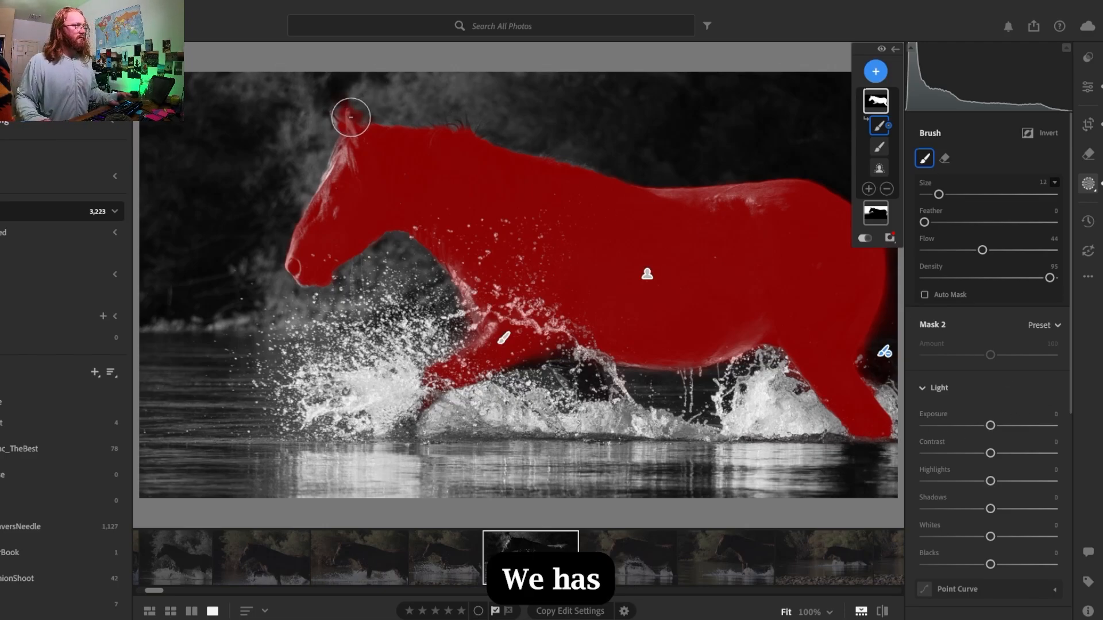
- Paint the missing far ear into the horse mask using the added brush at size 5, then reselect the subtracting brush
{"action": "key", "text": "z"}
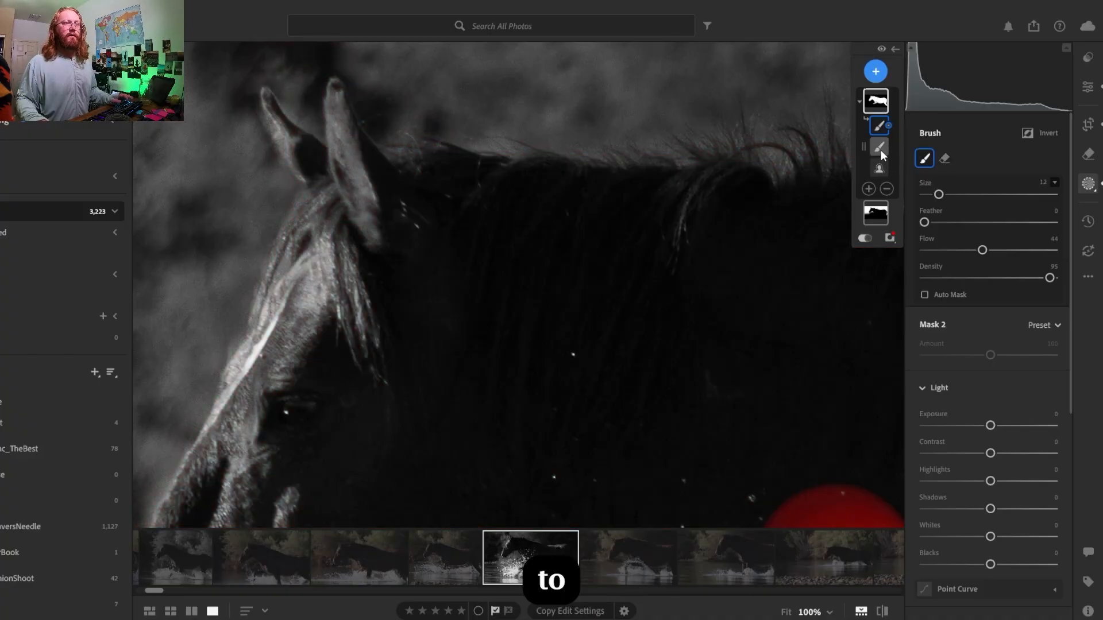
{"action": "left_click", "coordinate": [880, 150]}
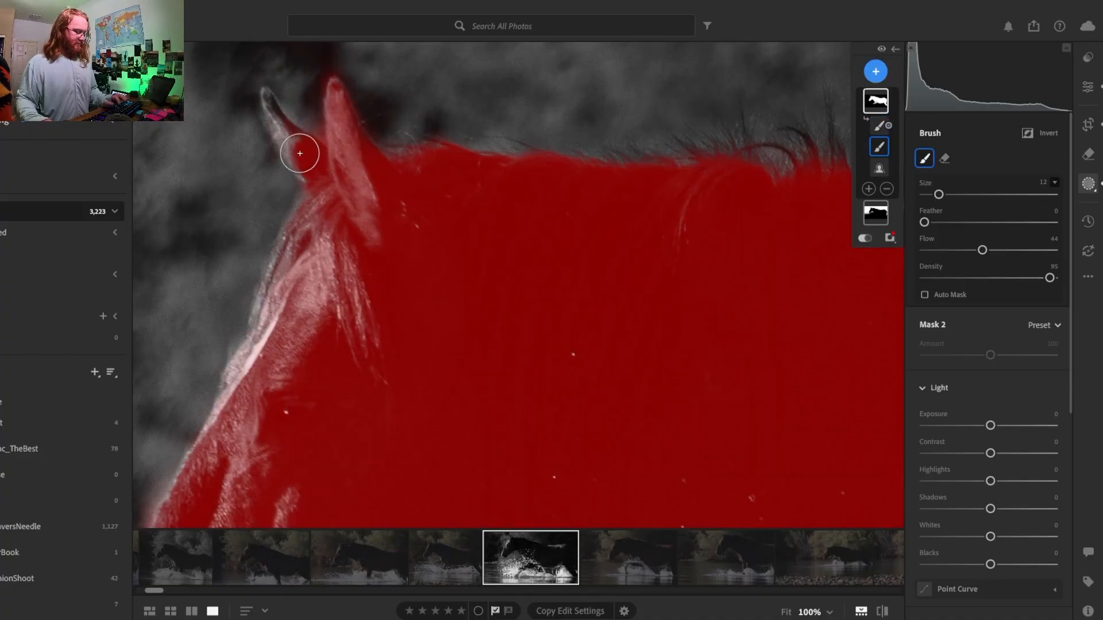
{"action": "scroll", "coordinate": [300, 154], "scroll_direction": "down", "scroll_amount": 2}
{"action": "mouse_move", "coordinate": [301, 154]}
{"action": "left_mouse_down"}
{"action": "mouse_move", "coordinate": [280, 130]}
{"action": "mouse_move", "coordinate": [312, 170]}
{"action": "mouse_move", "coordinate": [265, 94]}
{"action": "mouse_move", "coordinate": [286, 126]}
{"action": "mouse_move", "coordinate": [270, 104]}
{"action": "left_mouse_up"}
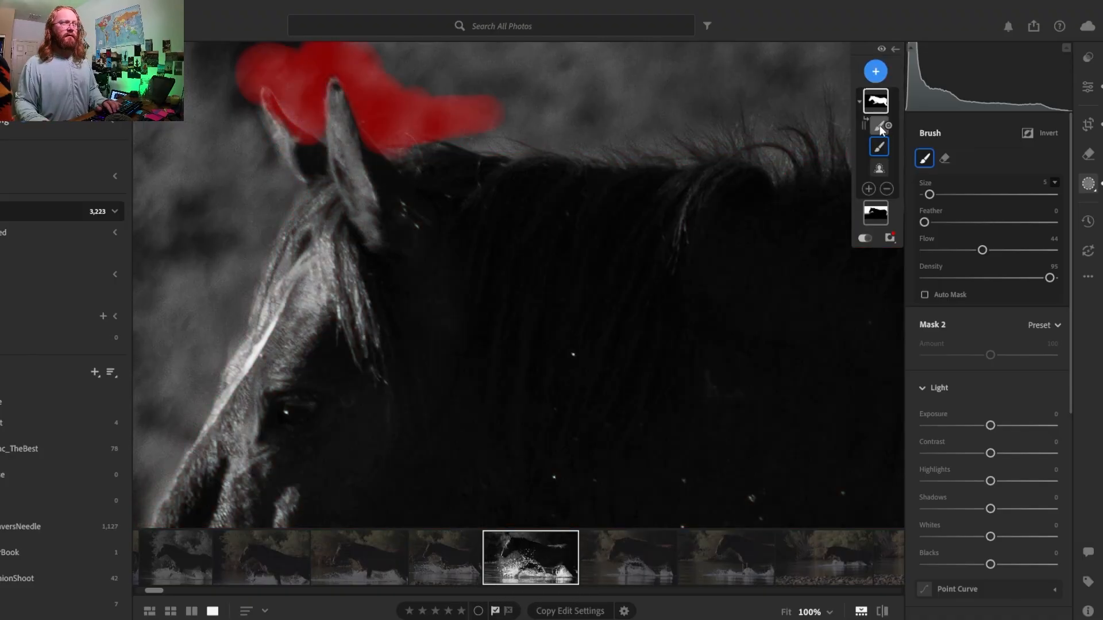
{"action": "left_click", "coordinate": [881, 125]}
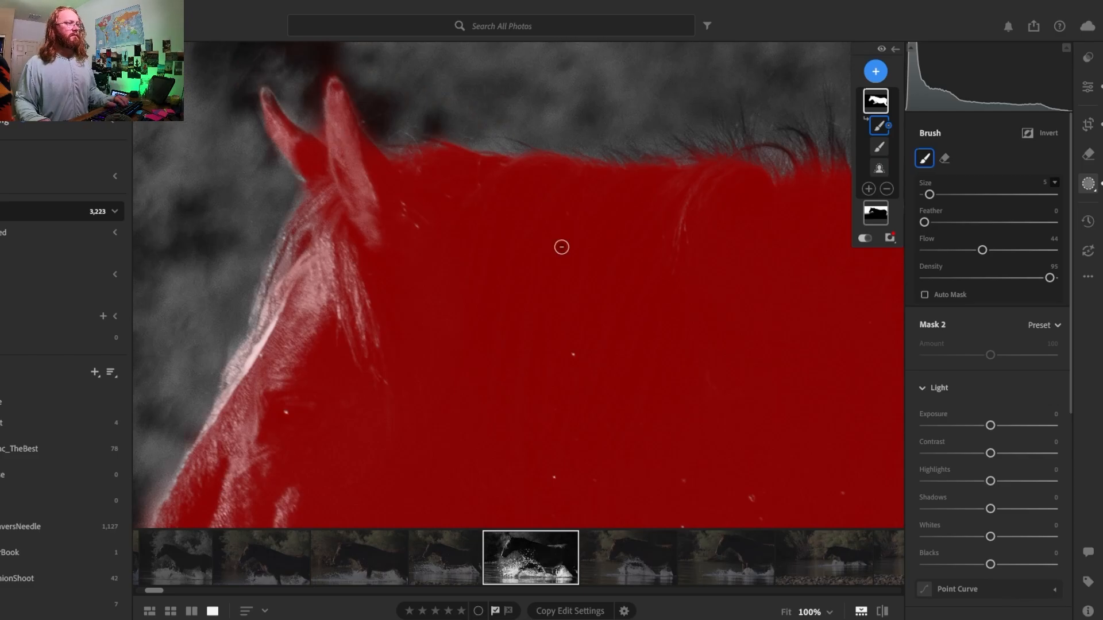
{"action": "key", "text": "z"}
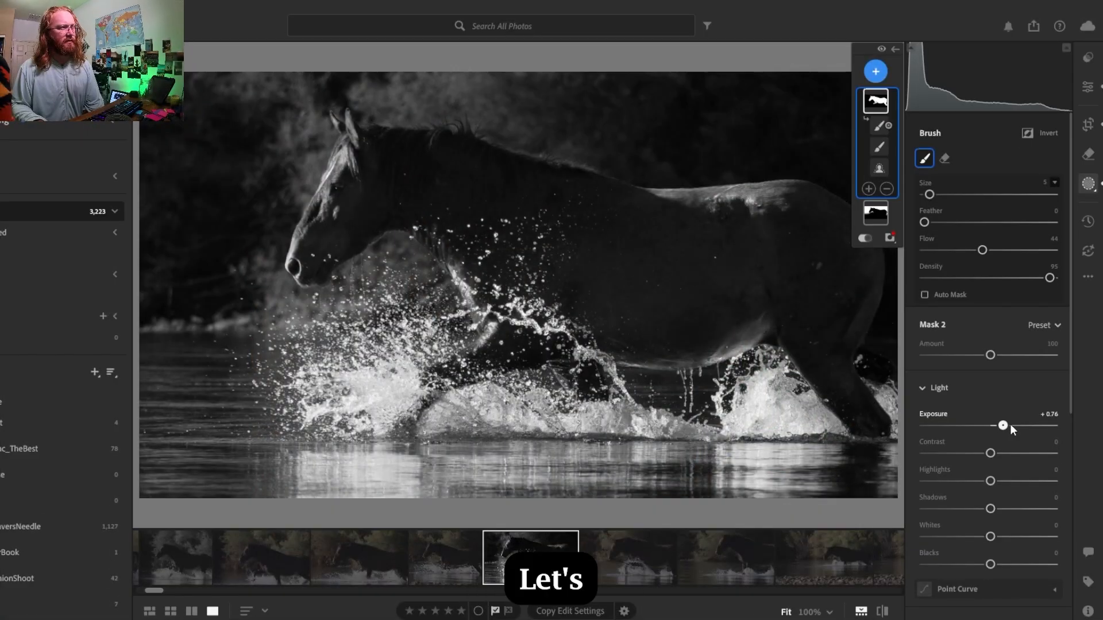
- Turn off the mask overlay and test the horse mask's exposure at +1.44 and +2.96
{"action": "left_click_drag", "start_coordinate": [1011, 425], "coordinate": [1018, 425]}
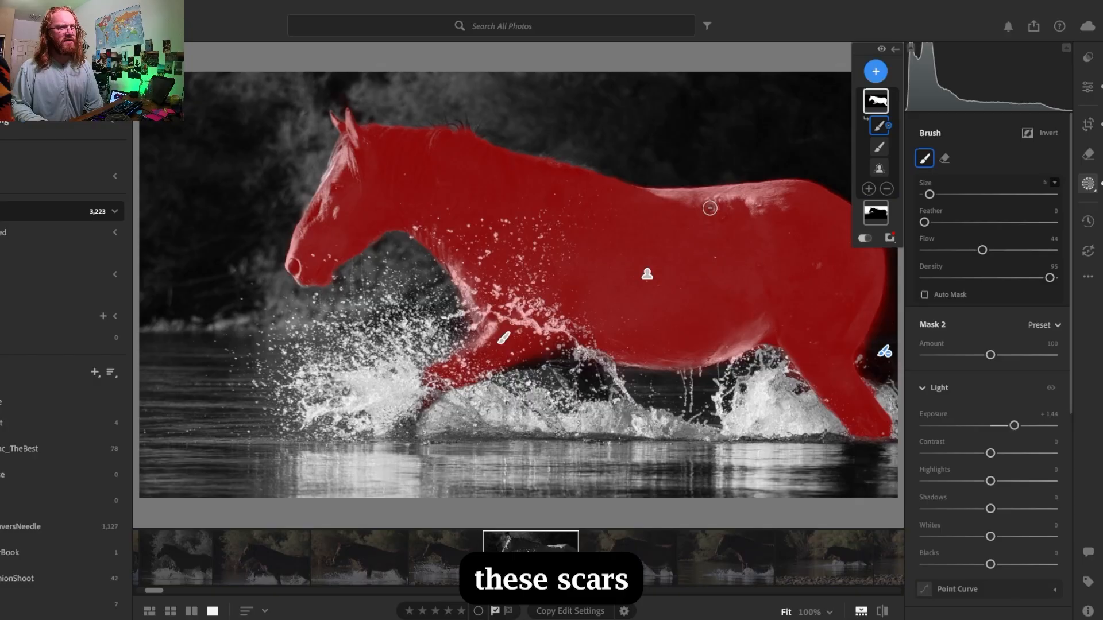
{"action": "left_click", "coordinate": [867, 237]}
{"action": "left_click_drag", "start_coordinate": [1014, 430], "coordinate": [1043, 426]}
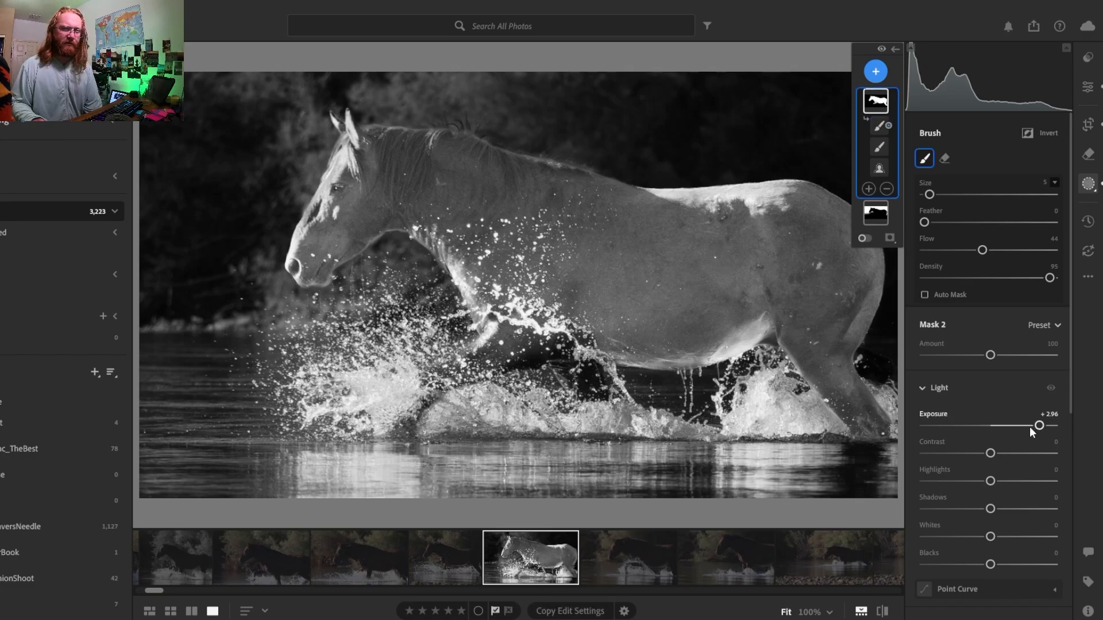
- Compare the horse mask's exposure at +0.76 and -0.92 with no adjustment, and reset it to 0
{"action": "left_click_drag", "start_coordinate": [1034, 425], "coordinate": [1002, 425]}
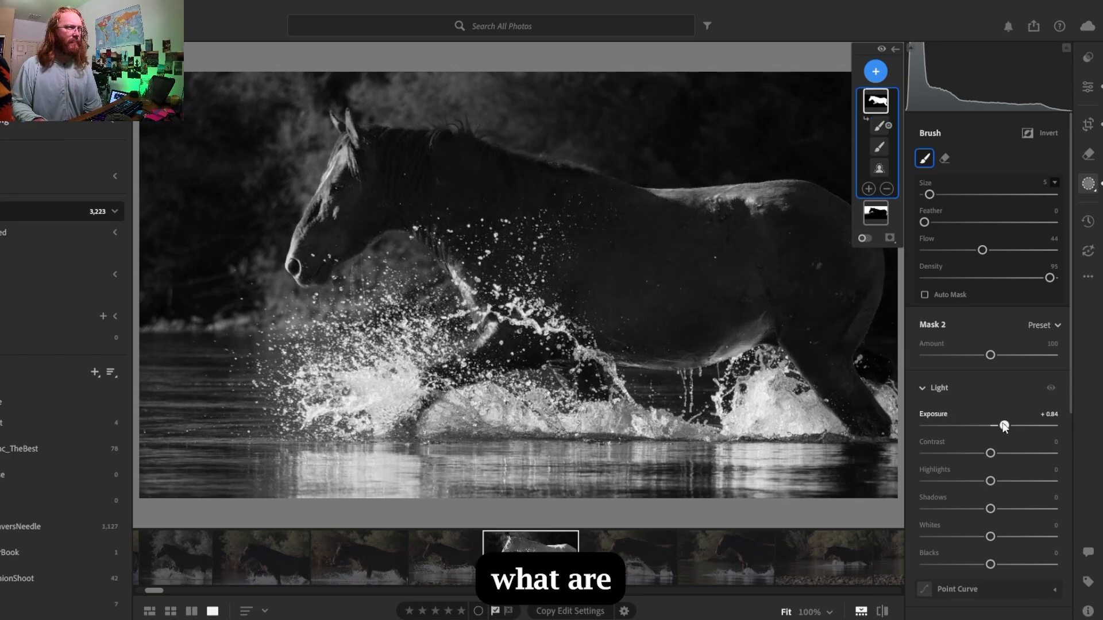
{"action": "double_click", "coordinate": [1003, 425]}
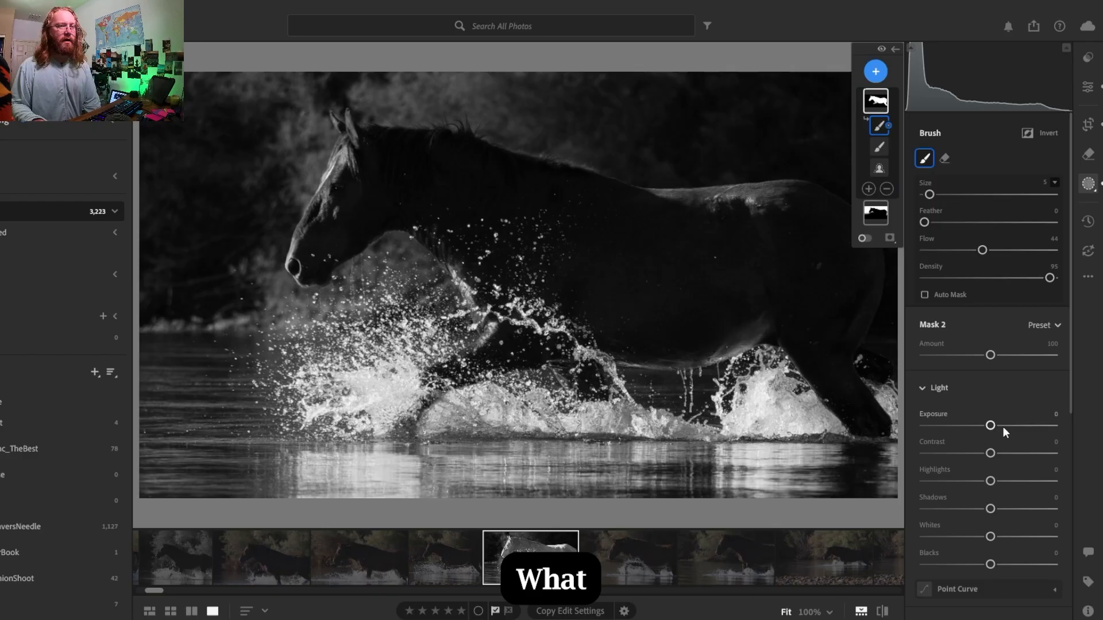
{"action": "key", "text": "ctrl+z"}
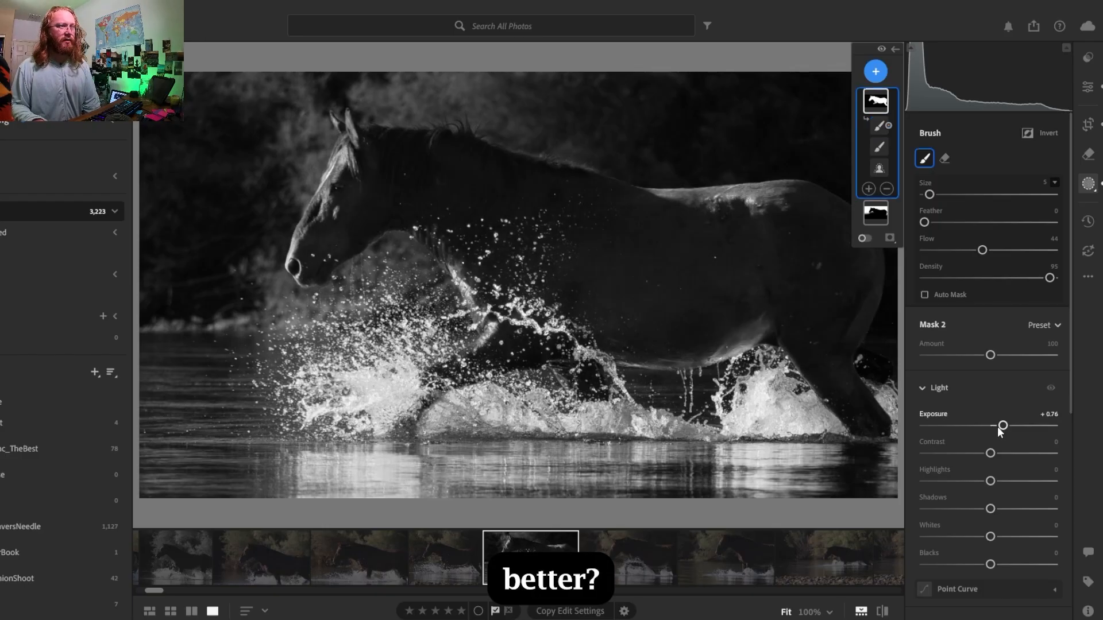
{"action": "left_click_drag", "start_coordinate": [999, 428], "coordinate": [975, 426]}
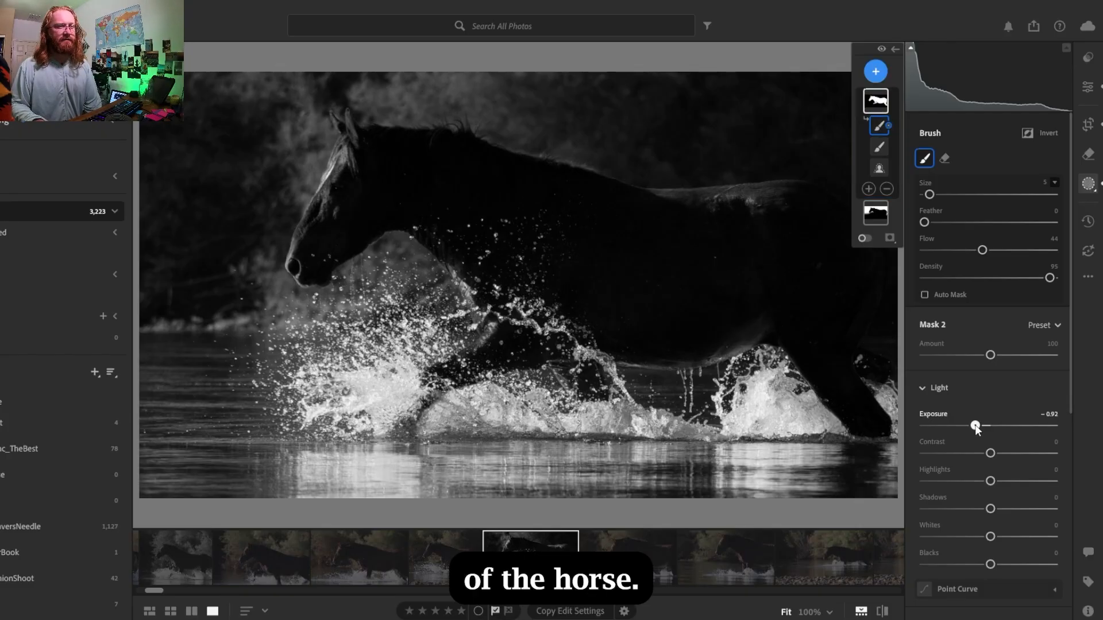
{"action": "double_click", "coordinate": [984, 426]}
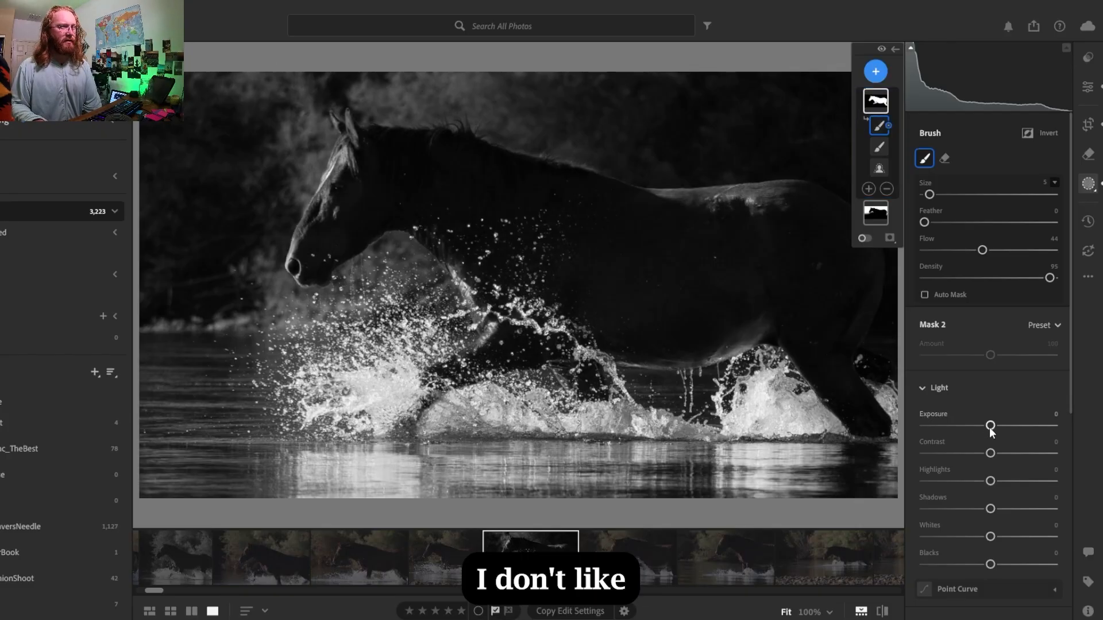
- Set the horse mask's exposure to +0.12, try its shadows at +22, and settle on +16
{"action": "left_click_drag", "start_coordinate": [995, 428], "coordinate": [996, 428]}
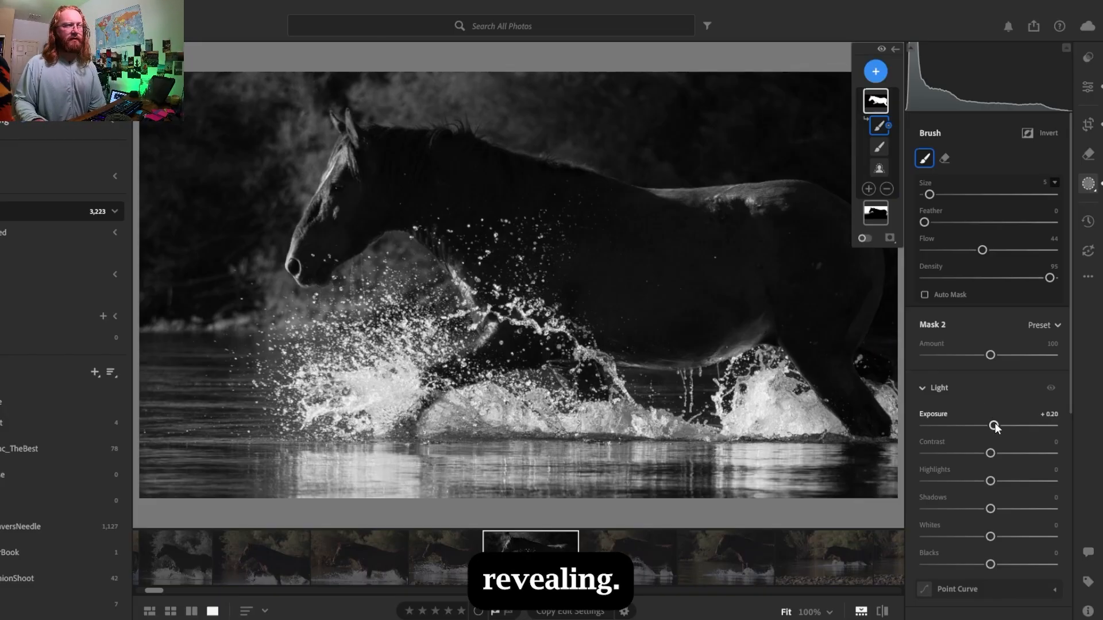
{"action": "left_click_drag", "start_coordinate": [993, 427], "coordinate": [993, 425]}
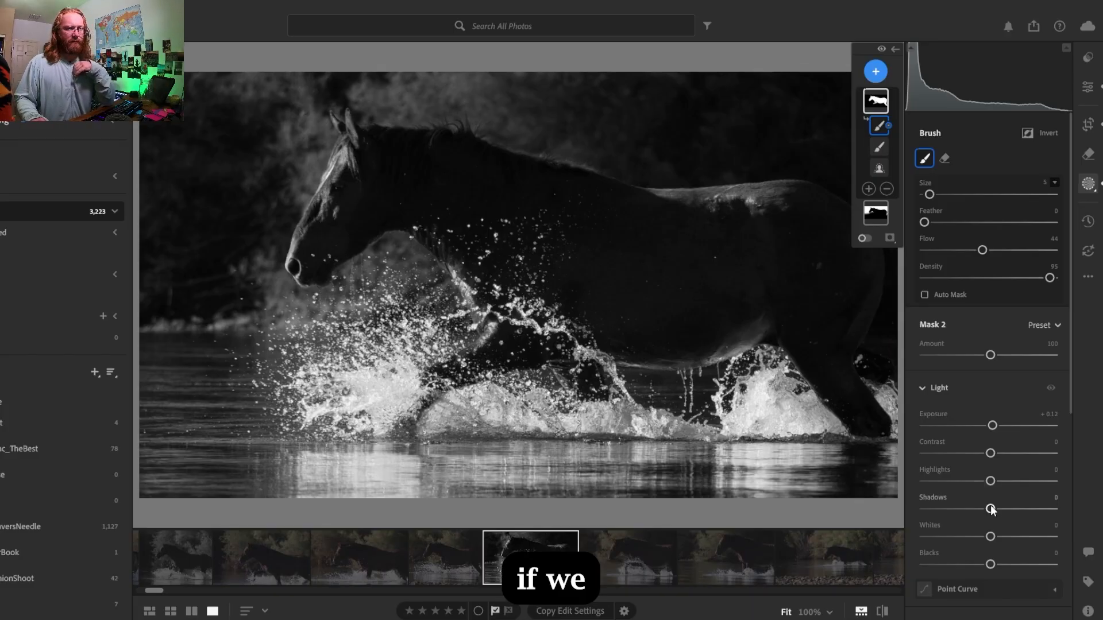
{"action": "left_click_drag", "start_coordinate": [988, 509], "coordinate": [1006, 510]}
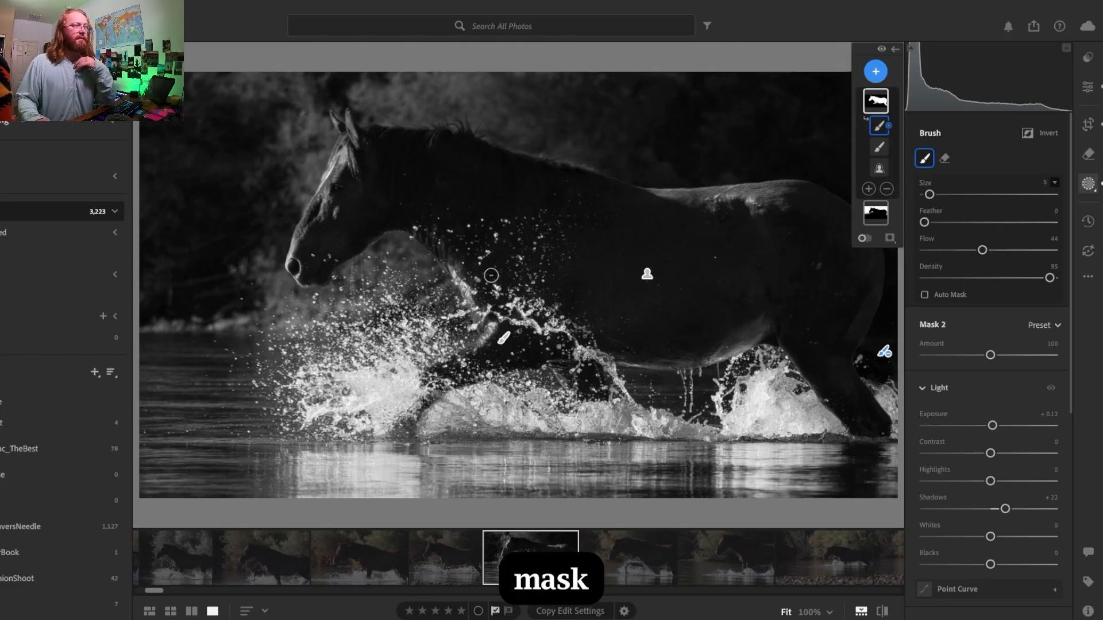
{"action": "mouse_move", "coordinate": [651, 281]}
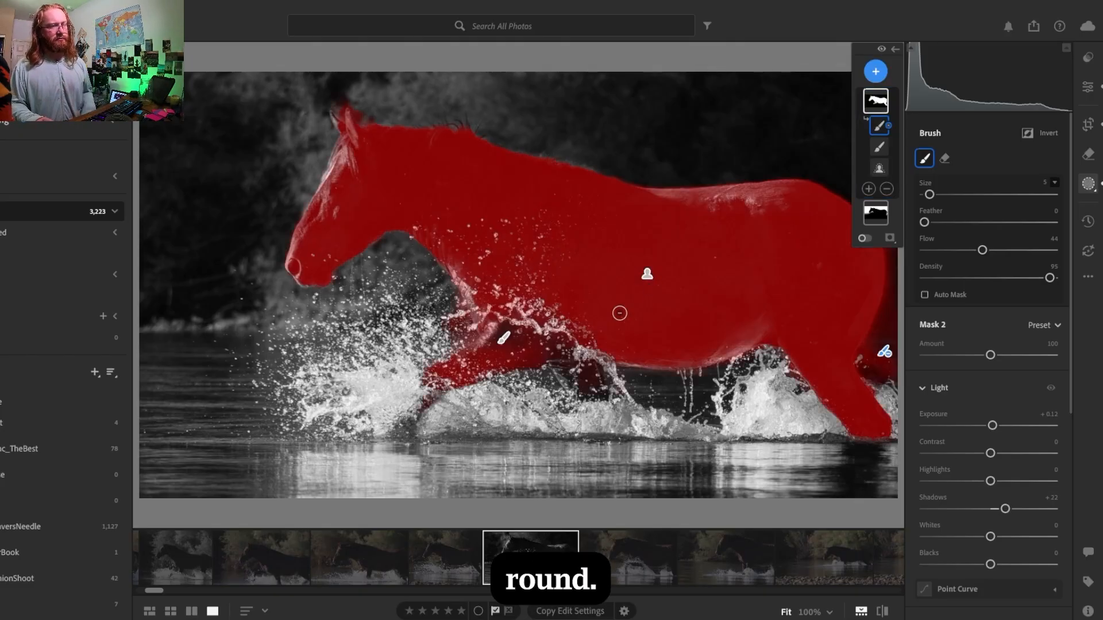
{"action": "mouse_move", "coordinate": [1013, 509]}
{"action": "left_mouse_down"}
{"action": "mouse_move", "coordinate": [1054, 508]}
{"action": "mouse_move", "coordinate": [1001, 510]}
{"action": "left_mouse_up"}
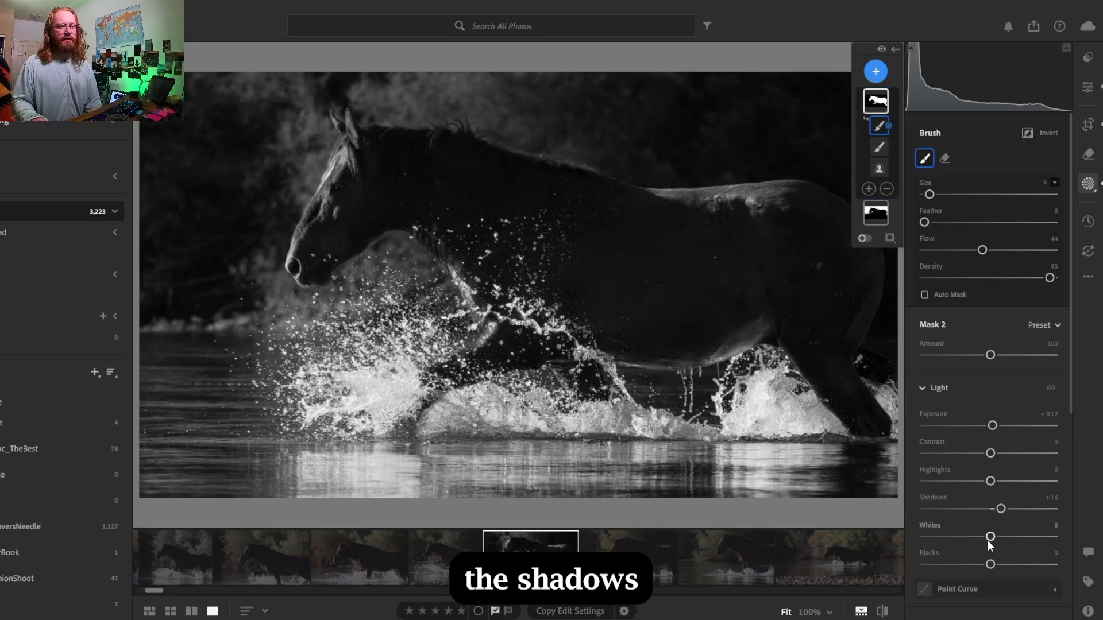
- Set the horse mask's exposure to +0.32 and blacks to +4, and try its highlights at +40 and +64
{"action": "left_click_drag", "start_coordinate": [990, 563], "coordinate": [996, 565]}
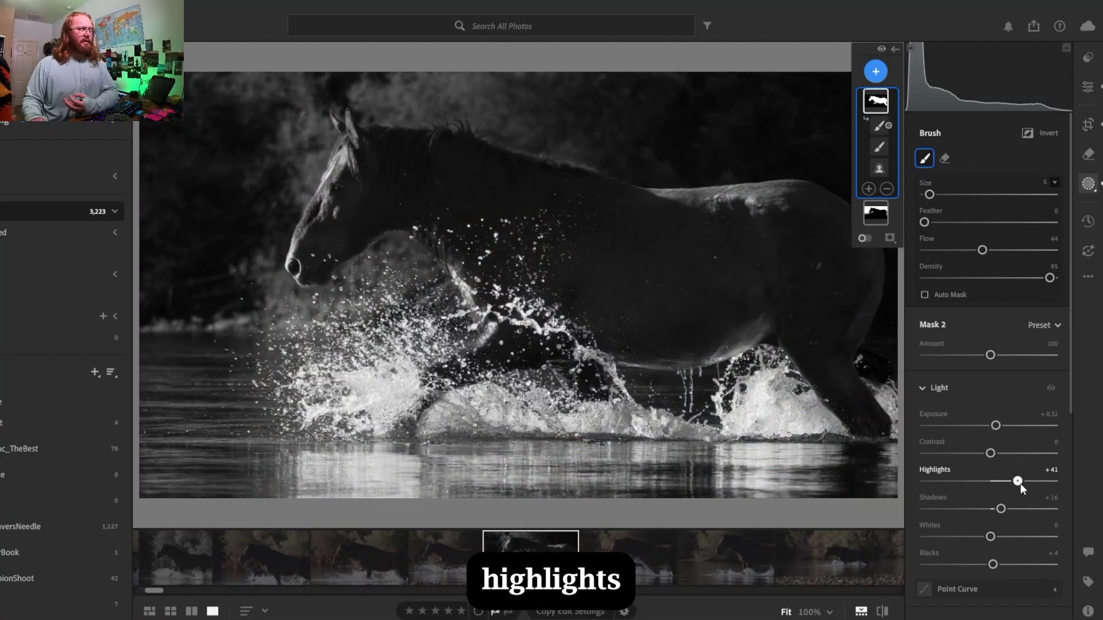
{"action": "left_click_drag", "start_coordinate": [1020, 485], "coordinate": [1019, 484]}
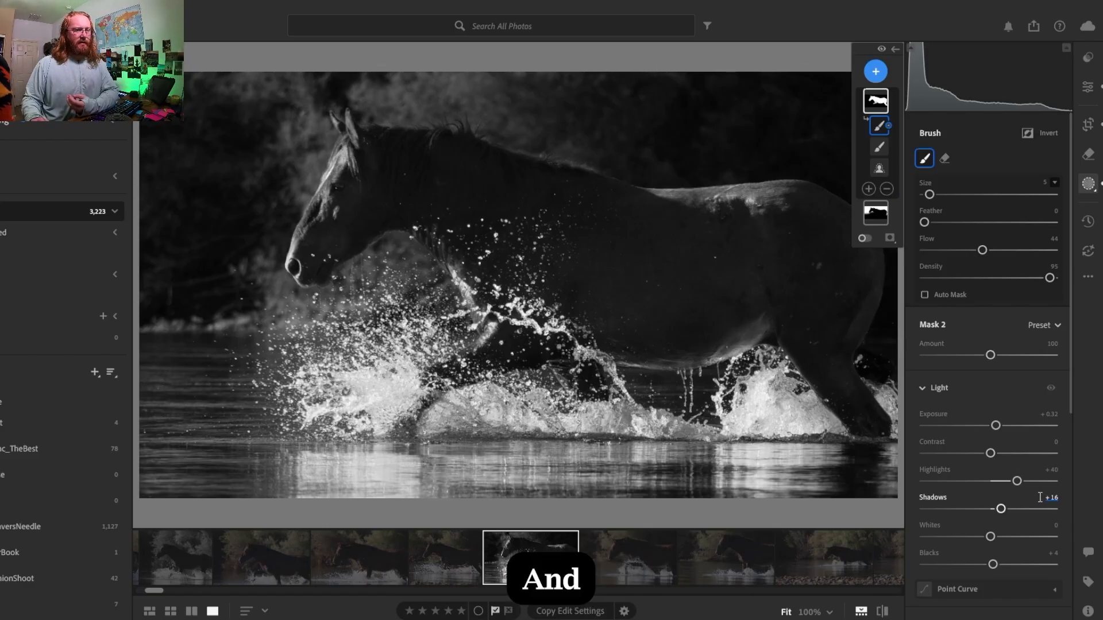
{"action": "left_click_drag", "start_coordinate": [1023, 482], "coordinate": [1039, 484]}
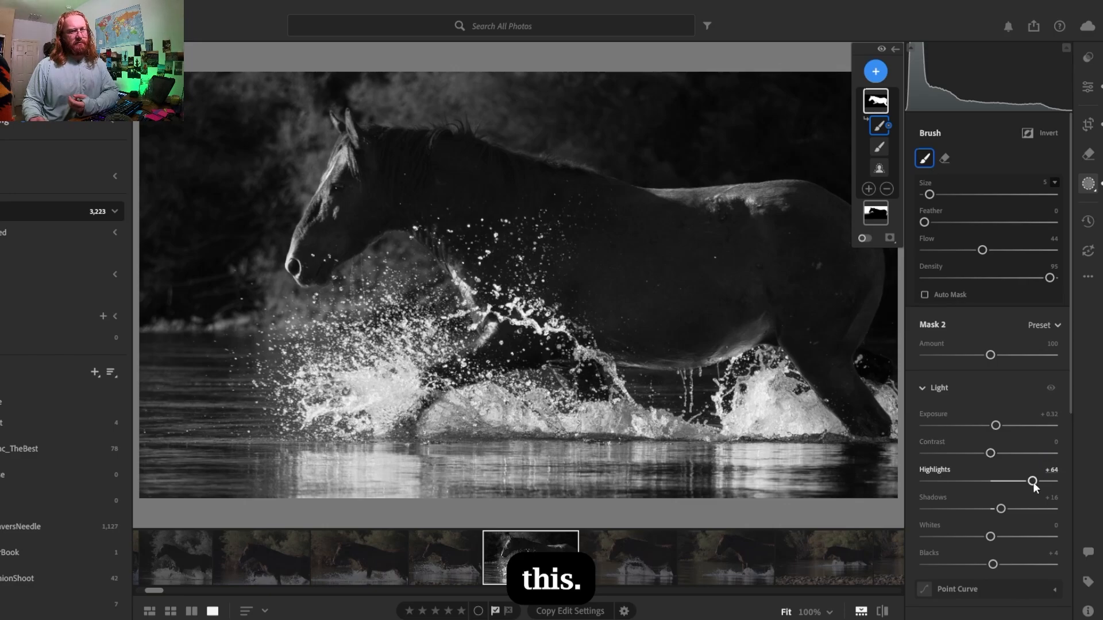
- Bring the horse mask's highlights down to +8, raise its whites to +9, and return to the global edit settings
{"action": "left_click_drag", "start_coordinate": [1033, 482], "coordinate": [1008, 480]}
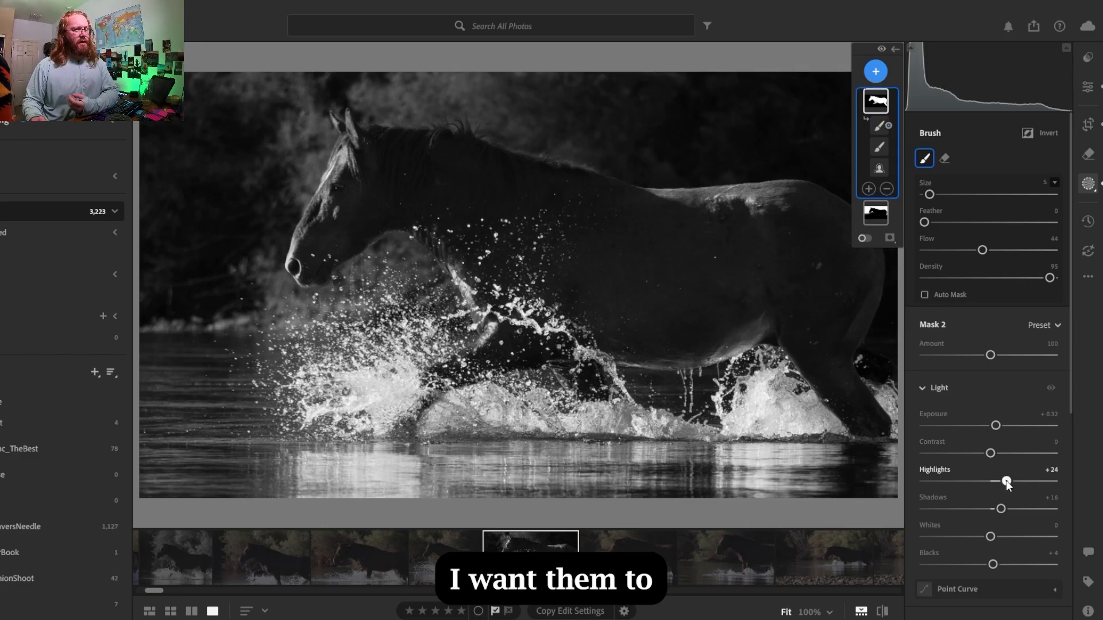
{"action": "left_click_drag", "start_coordinate": [1005, 481], "coordinate": [1001, 482]}
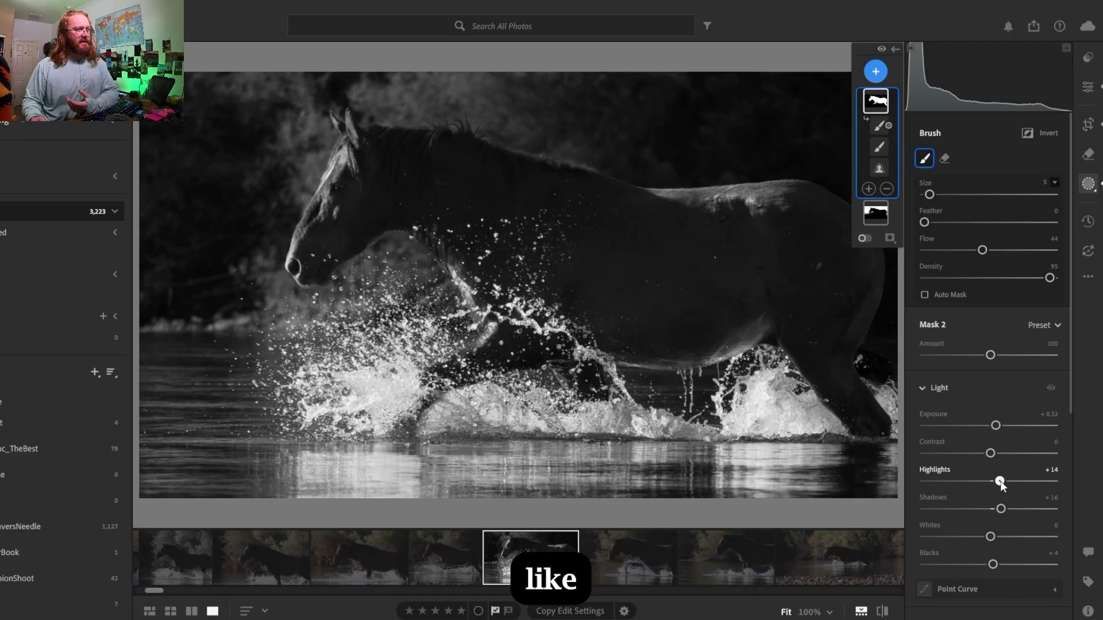
{"action": "left_click_drag", "start_coordinate": [999, 482], "coordinate": [999, 481]}
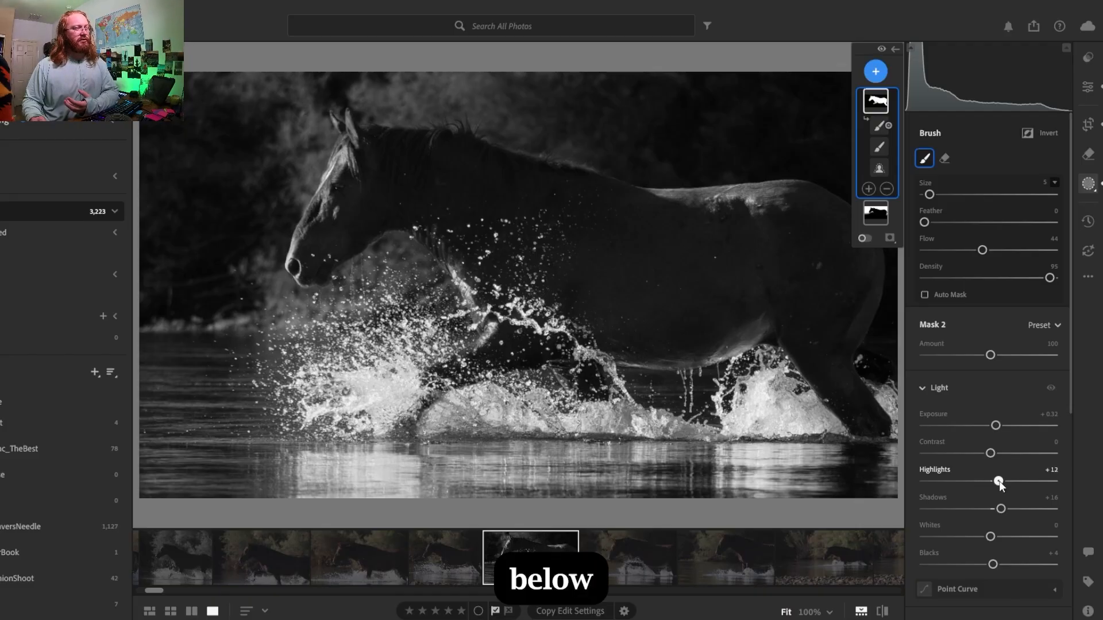
{"action": "left_click_drag", "start_coordinate": [998, 481], "coordinate": [998, 481]}
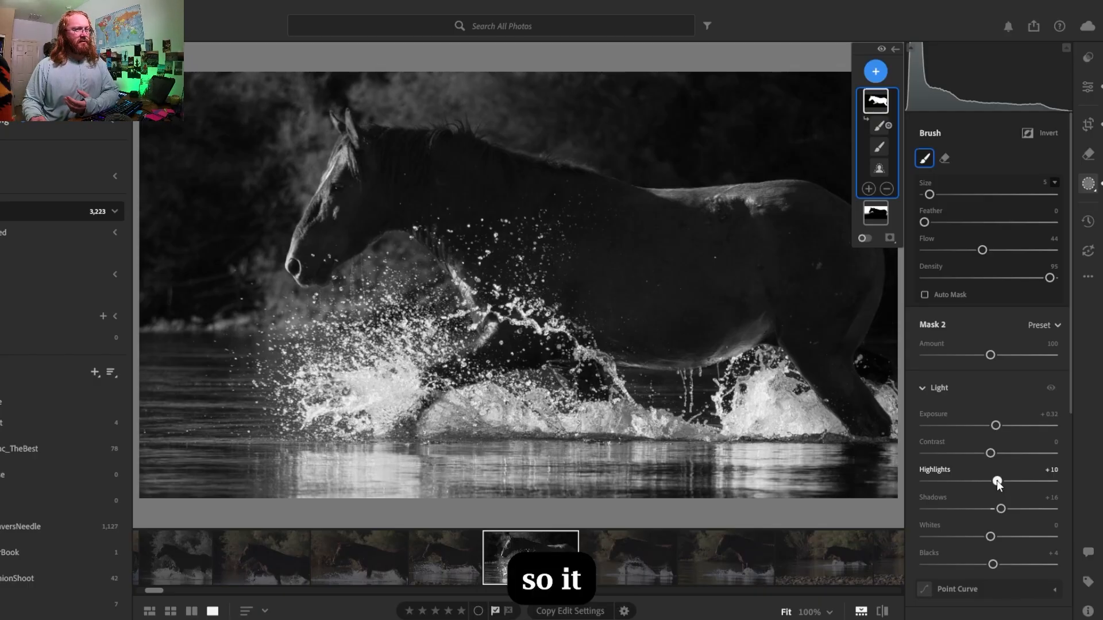
{"action": "left_click_drag", "start_coordinate": [998, 481], "coordinate": [997, 480]}
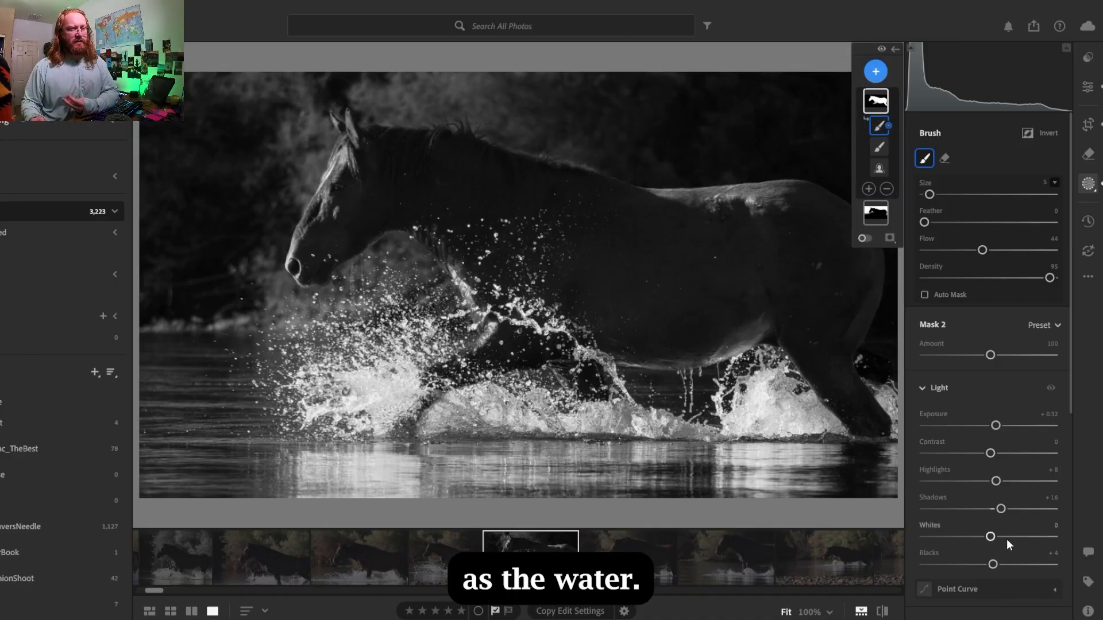
{"action": "left_click_drag", "start_coordinate": [991, 539], "coordinate": [996, 539]}
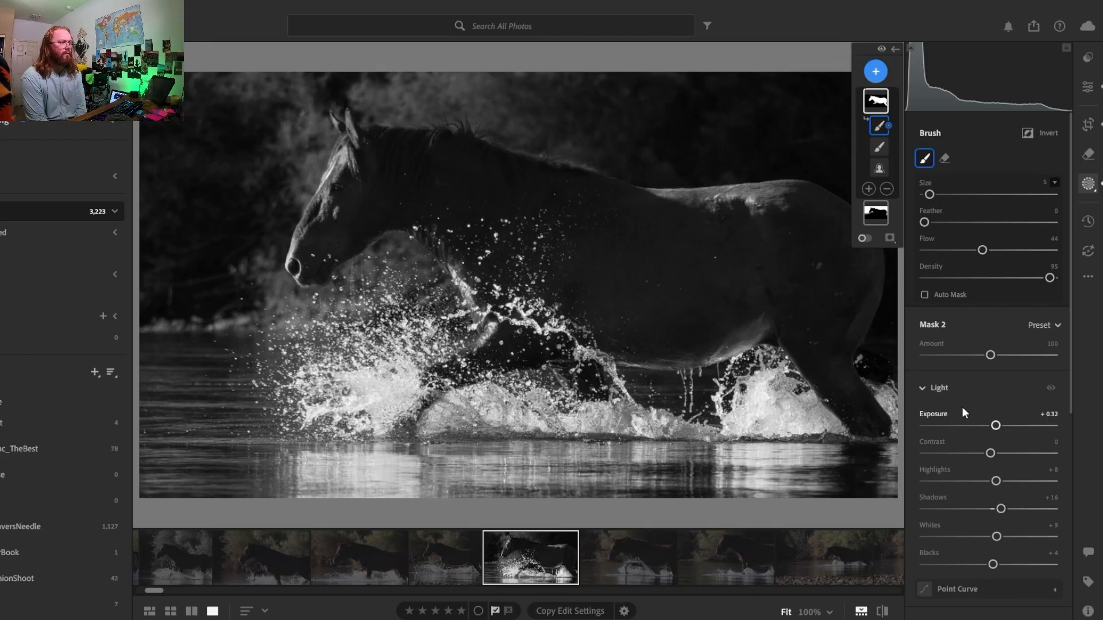
{"action": "left_click", "coordinate": [1089, 87]}
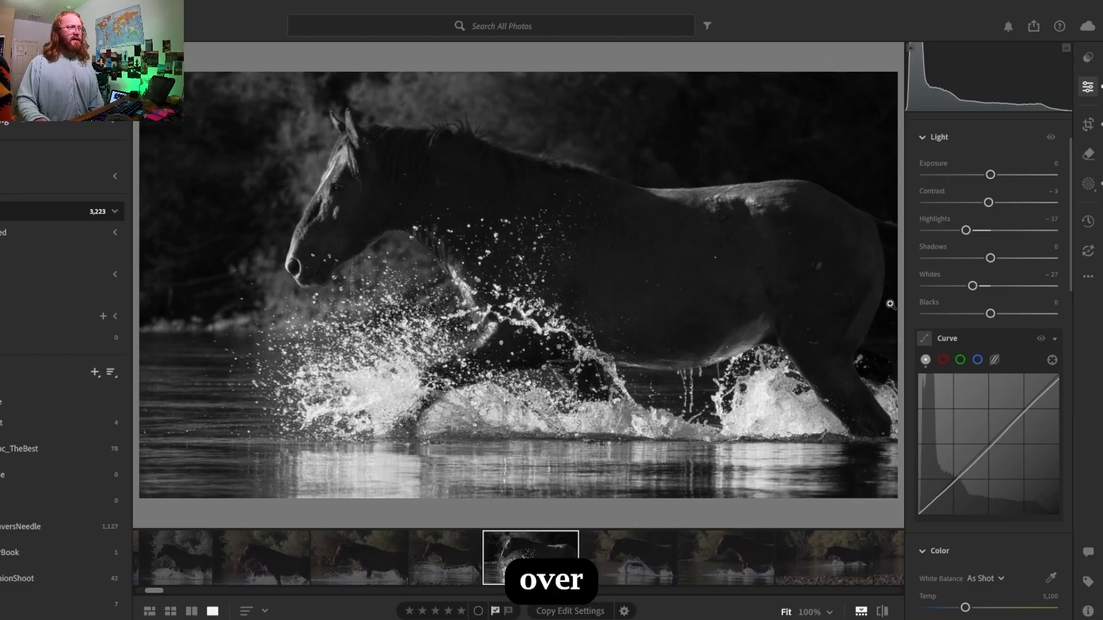
- Add a radial gradient mask centred near the photo's upper right corner, reaching over the horse's hindquarters
{"action": "mouse_move", "coordinate": [918, 375]}
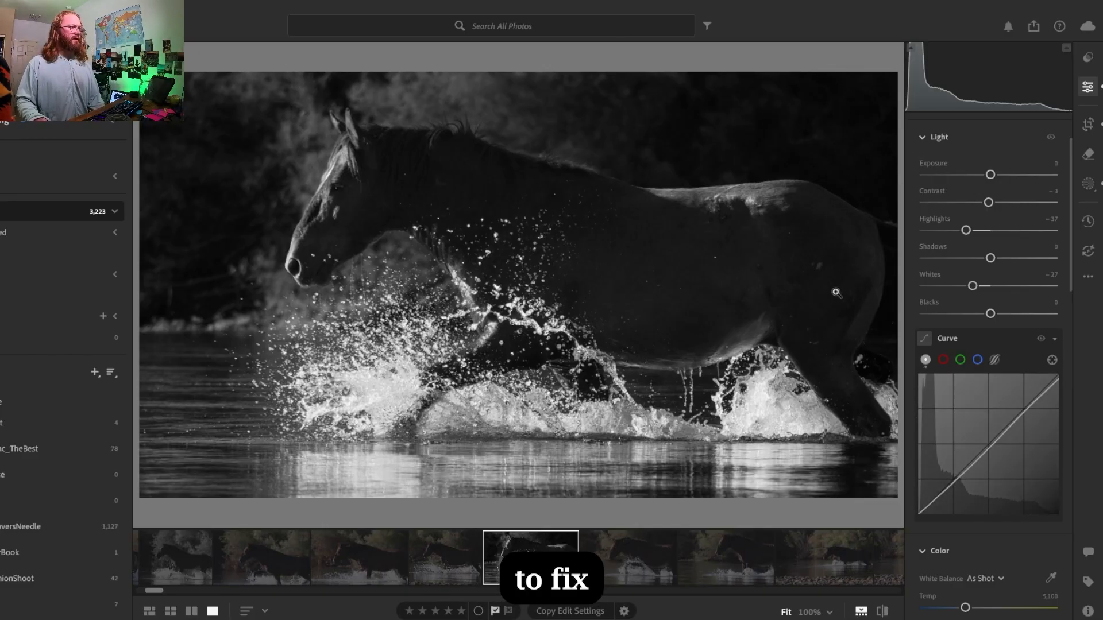
{"action": "left_click", "coordinate": [1088, 184]}
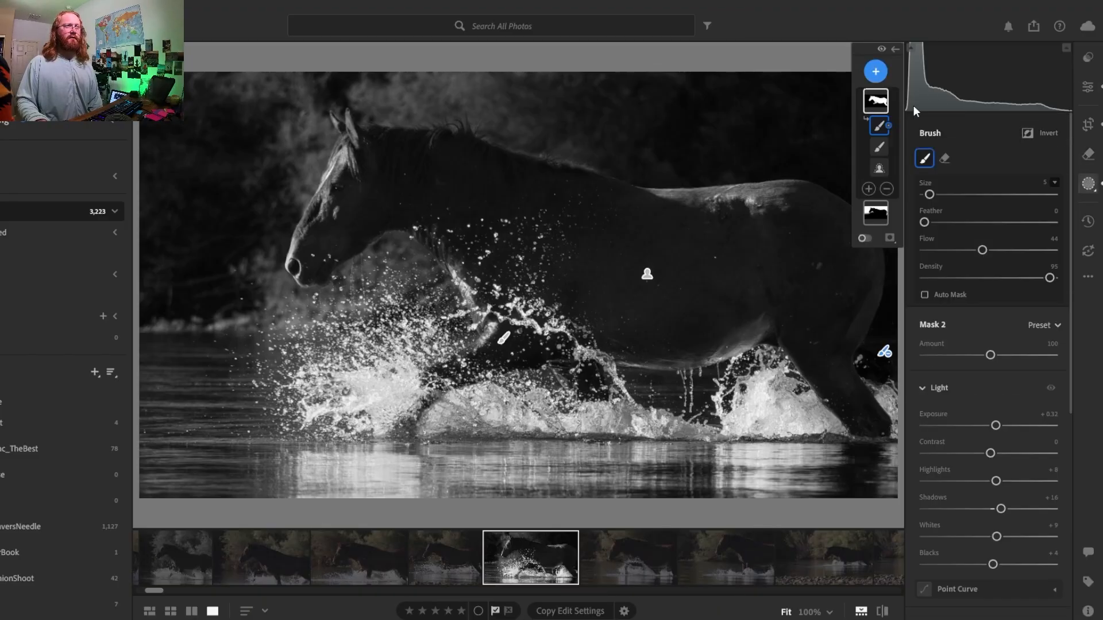
{"action": "left_click", "coordinate": [878, 75]}
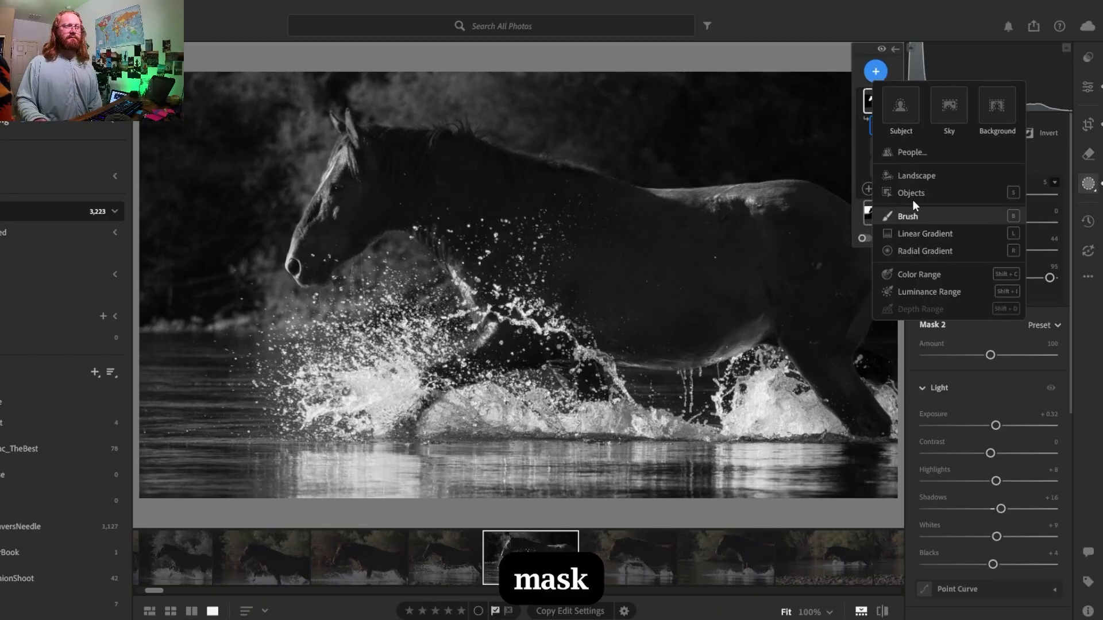
{"action": "left_click", "coordinate": [918, 250]}
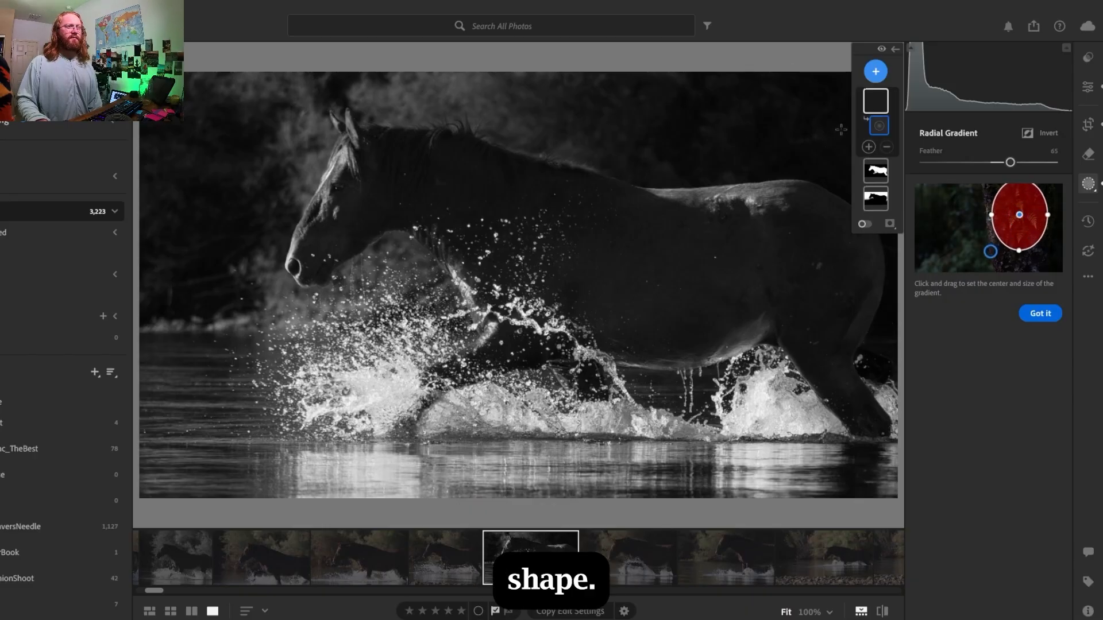
{"action": "left_click", "coordinate": [795, 272]}
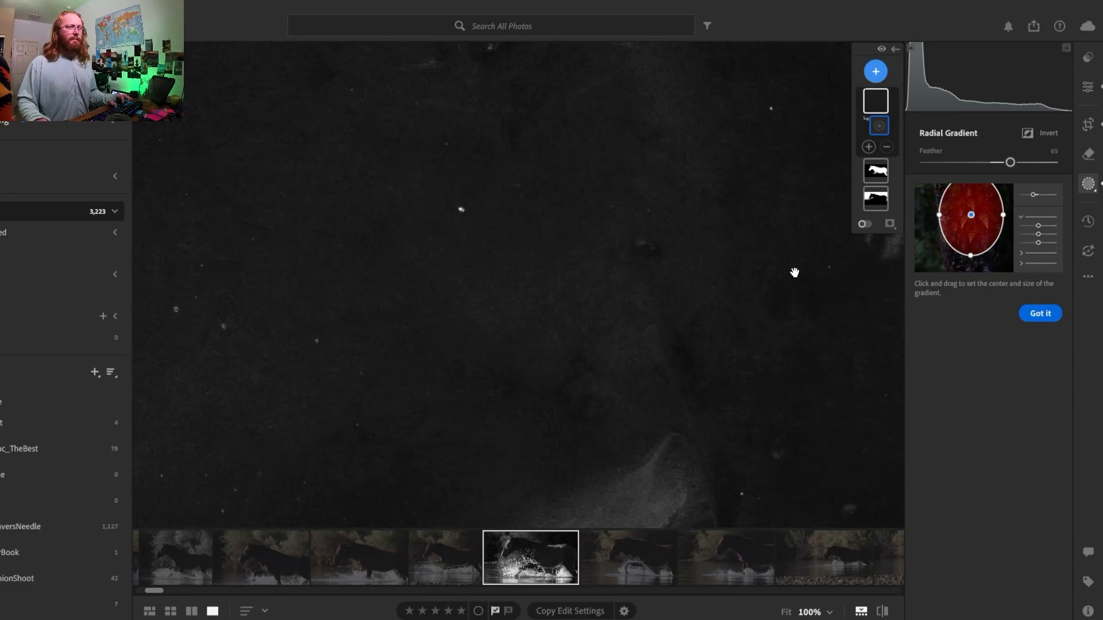
{"action": "left_click", "coordinate": [795, 272]}
{"action": "left_click", "coordinate": [829, 613]}
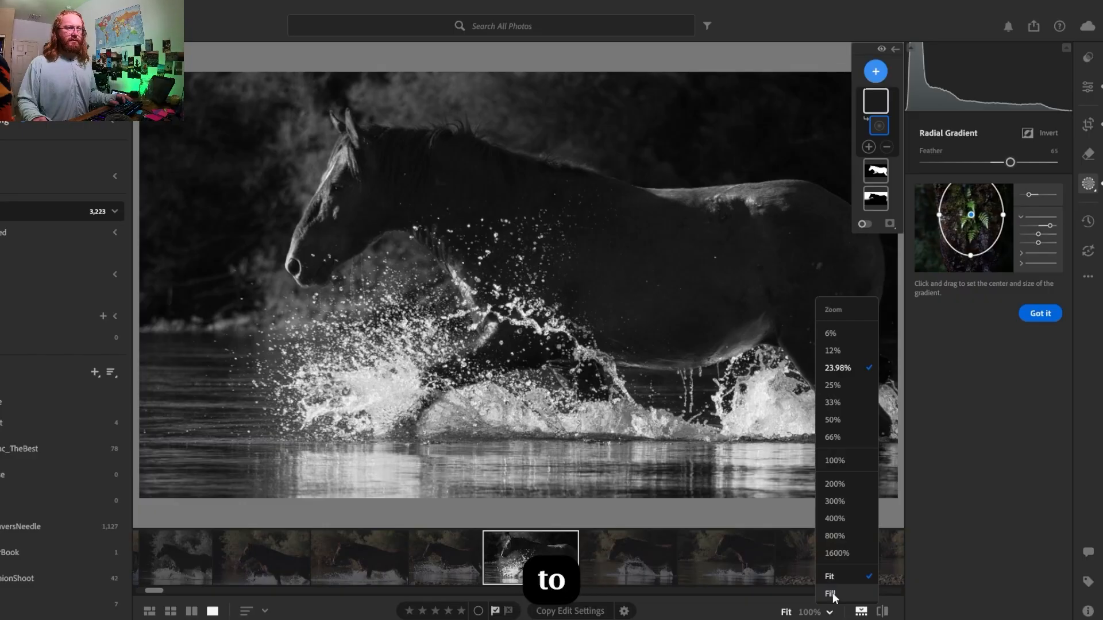
{"action": "left_click", "coordinate": [856, 349]}
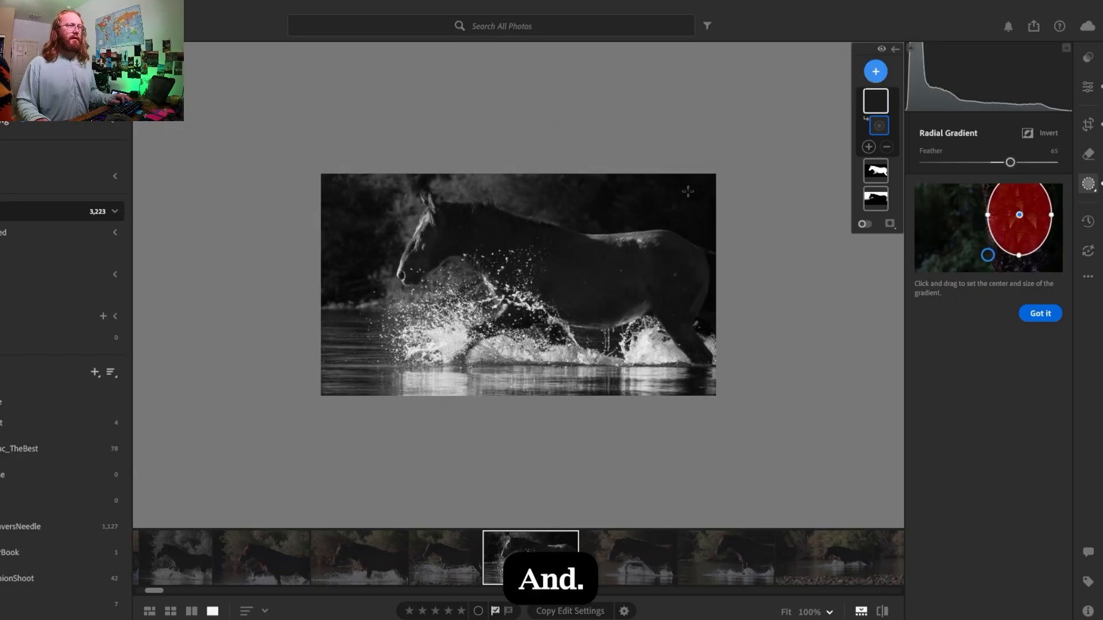
{"action": "left_click_drag", "start_coordinate": [684, 178], "coordinate": [807, 312]}
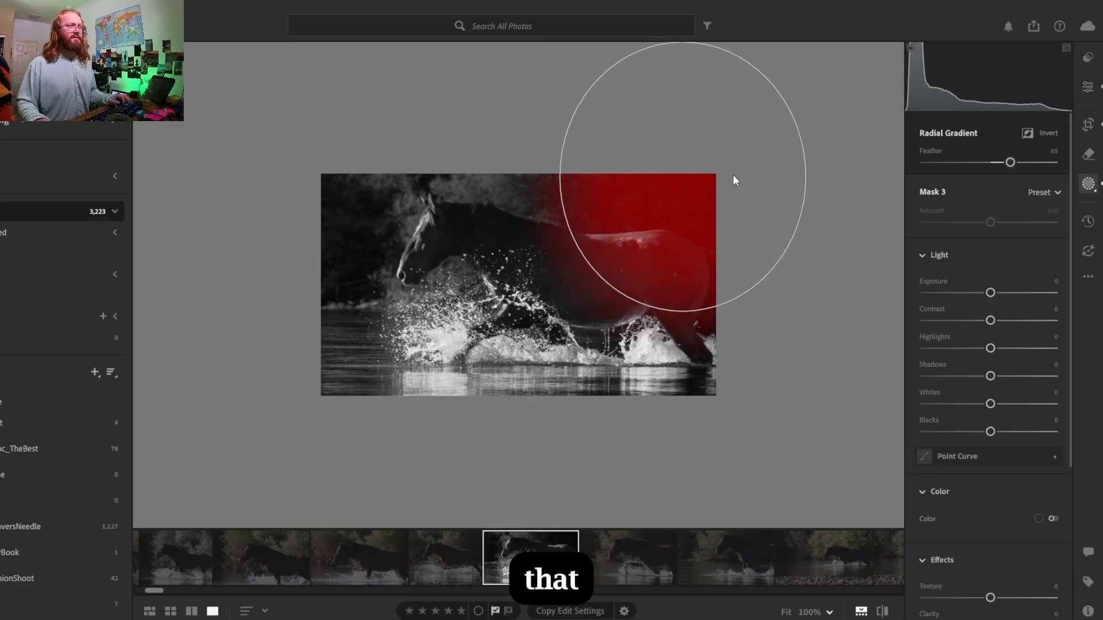
- Move the radial gradient's centre just outside the photo's right edge and set its exposure to -1.36
{"action": "left_click_drag", "start_coordinate": [682, 177], "coordinate": [773, 242]}
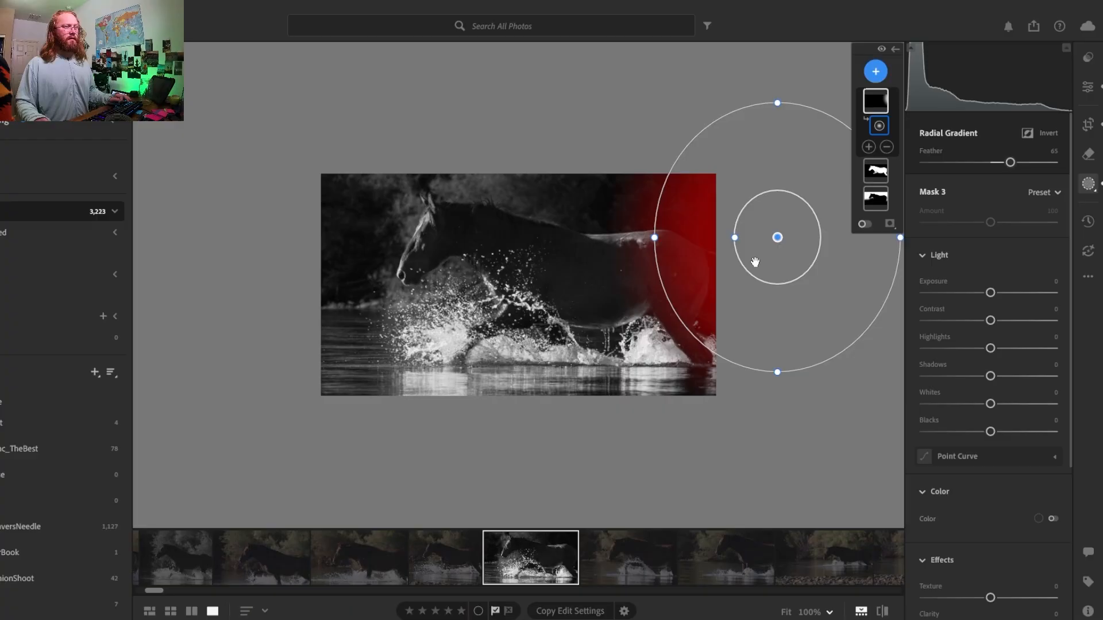
{"action": "left_click_drag", "start_coordinate": [988, 293], "coordinate": [978, 297]}
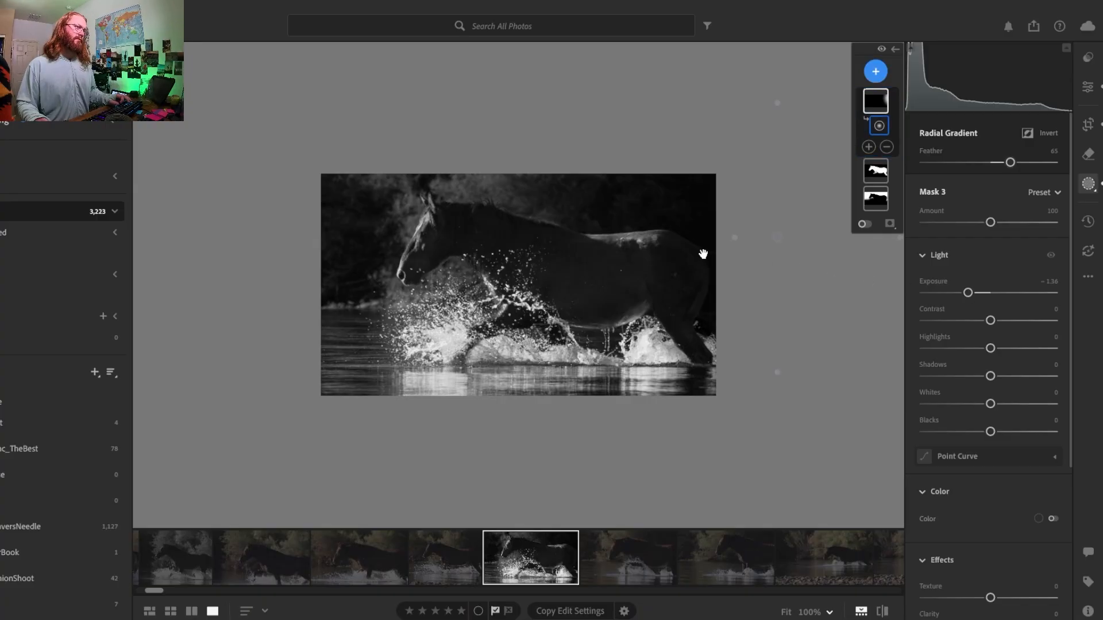
{"action": "key", "text": "ctrl+equal"}
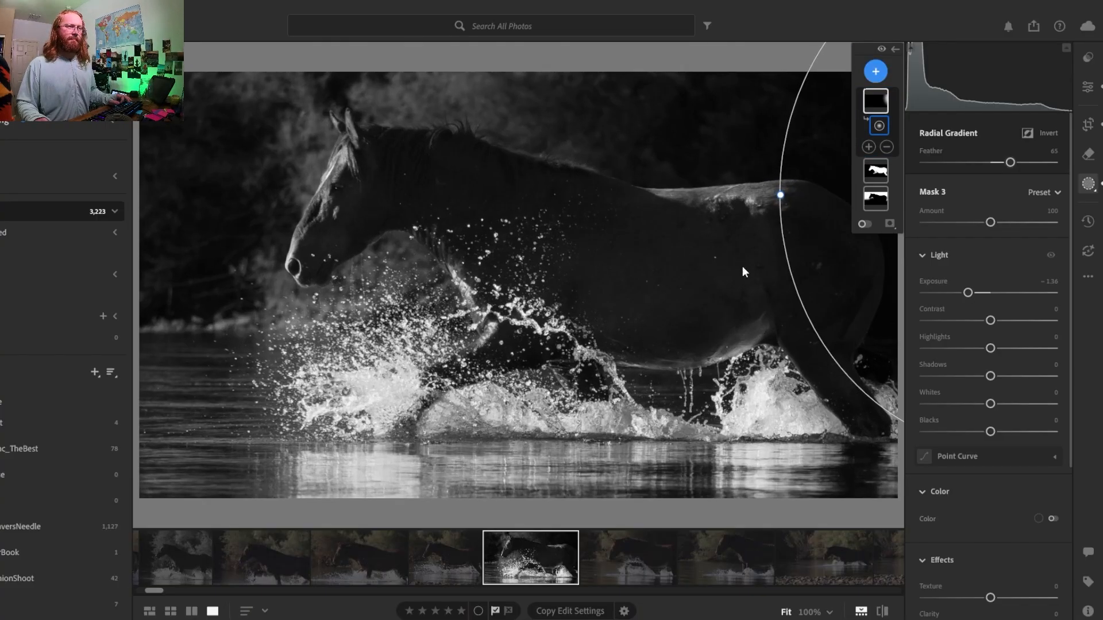
{"action": "left_click", "coordinate": [1088, 86]}
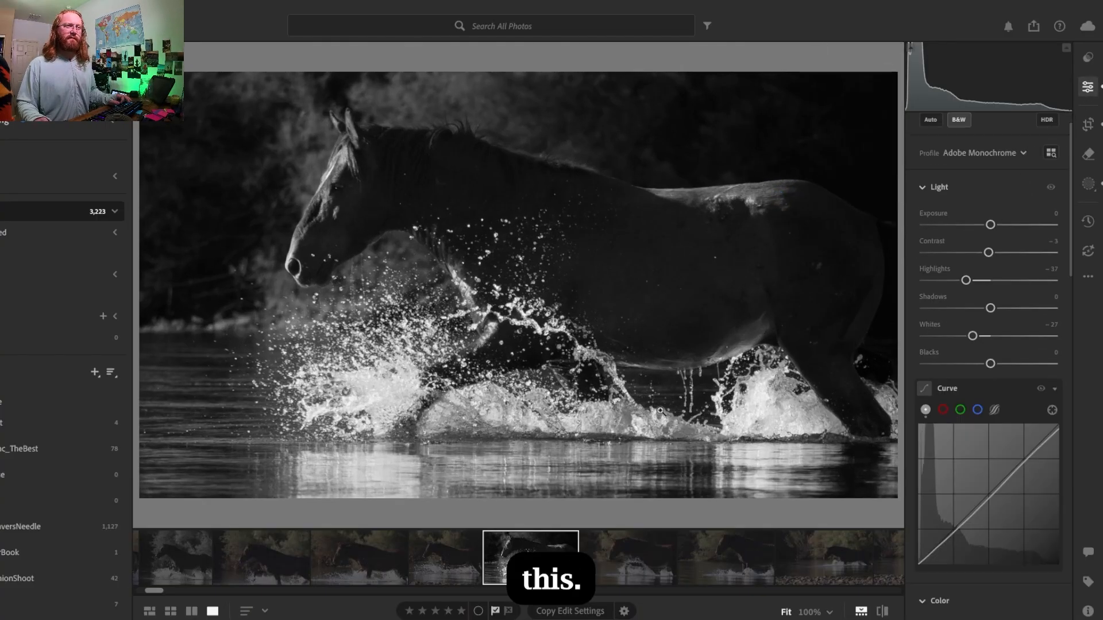
{"action": "left_click", "coordinate": [1088, 93]}
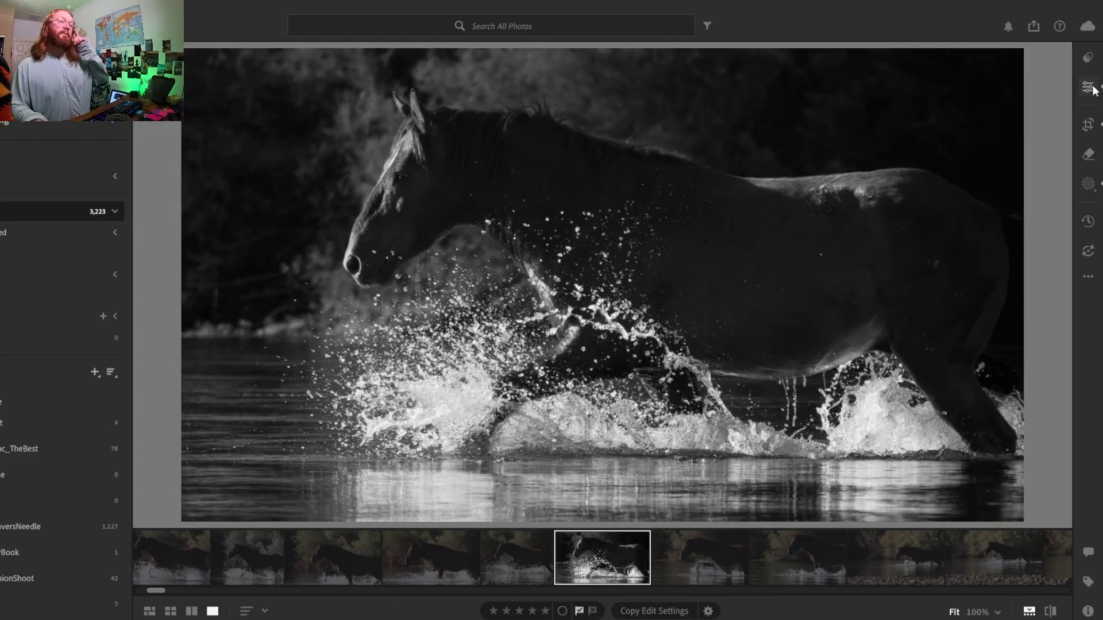
{"action": "left_click", "coordinate": [1088, 88]}
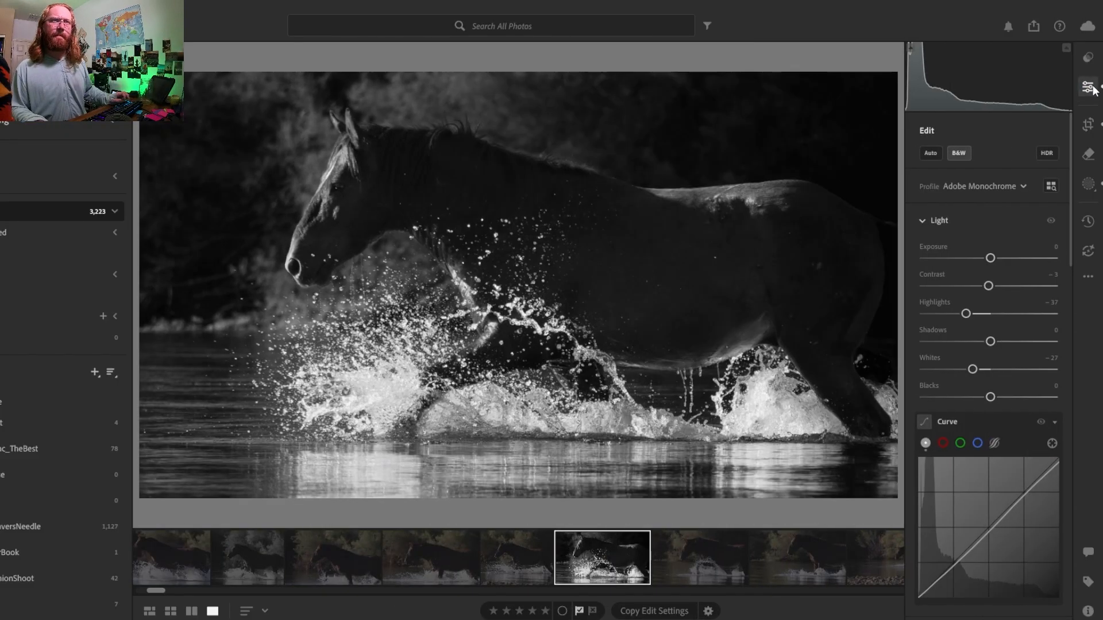
{"action": "left_click", "coordinate": [1088, 184]}
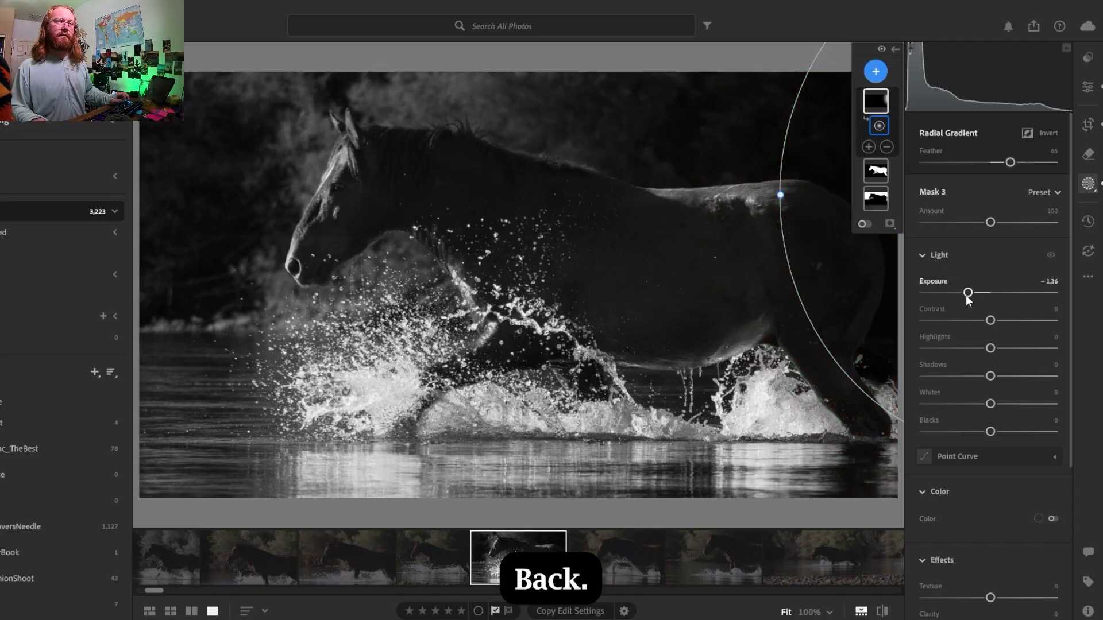
- Ease the radial gradient mask's exposure to -0.92 and check the whole photo without the mask controls
{"action": "left_click_drag", "start_coordinate": [968, 293], "coordinate": [978, 296]}
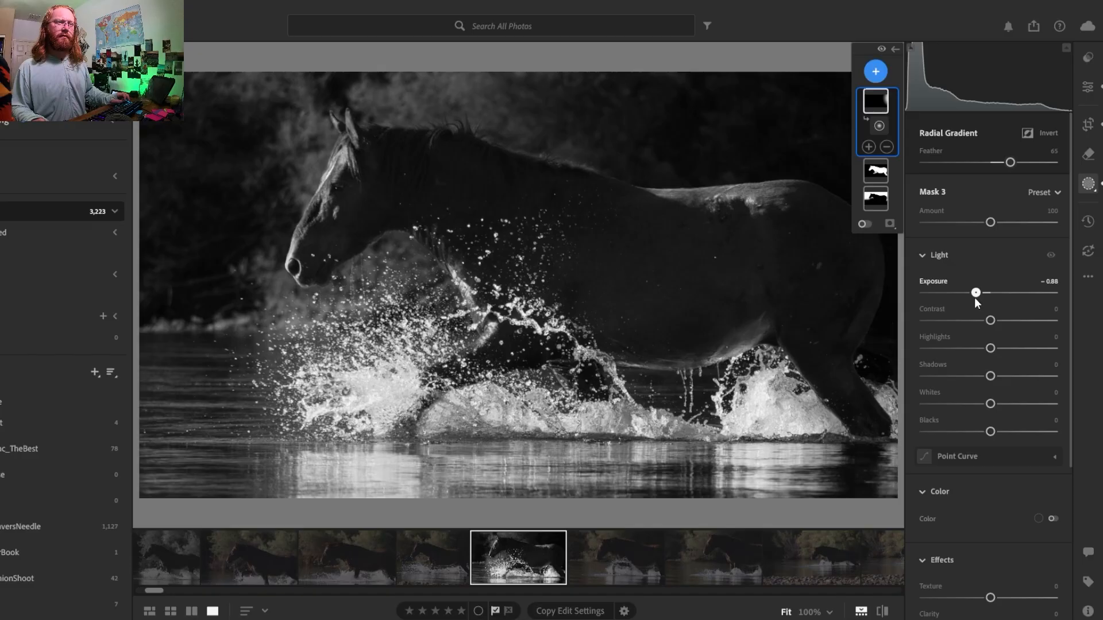
{"action": "left_click_drag", "start_coordinate": [973, 294], "coordinate": [975, 295]}
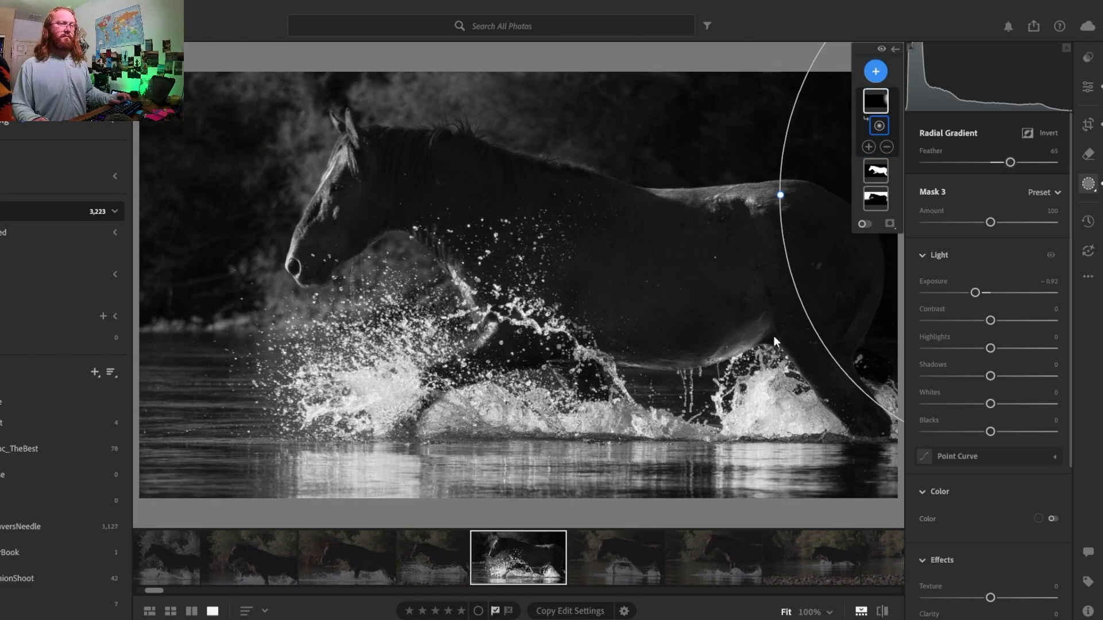
{"action": "left_click", "coordinate": [829, 612]}
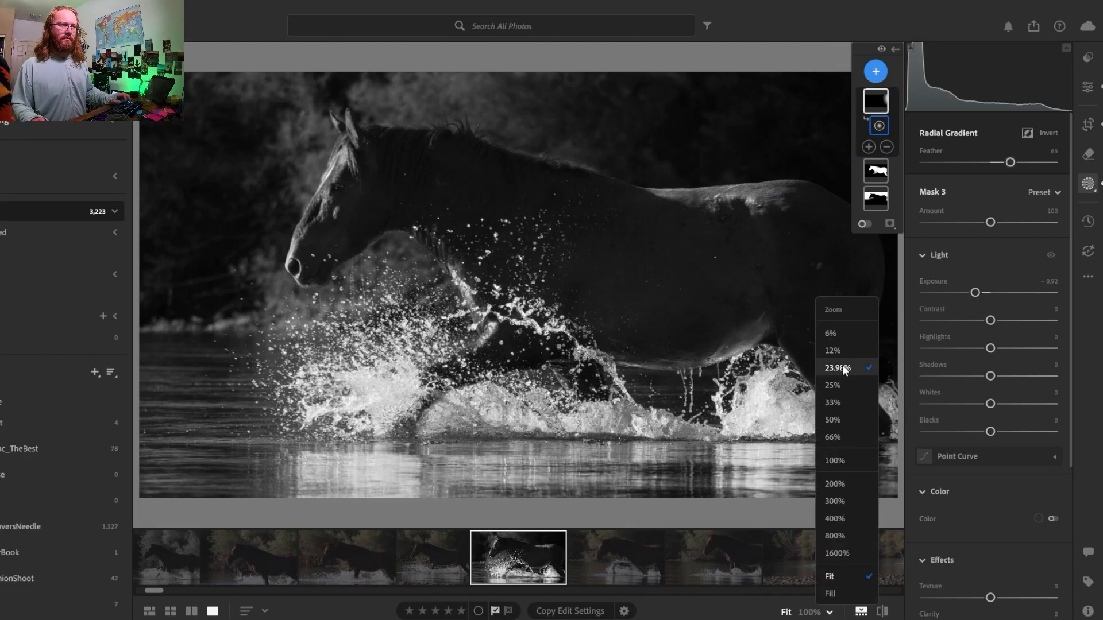
{"action": "left_click", "coordinate": [841, 359]}
{"action": "left_click", "coordinate": [1089, 87]}
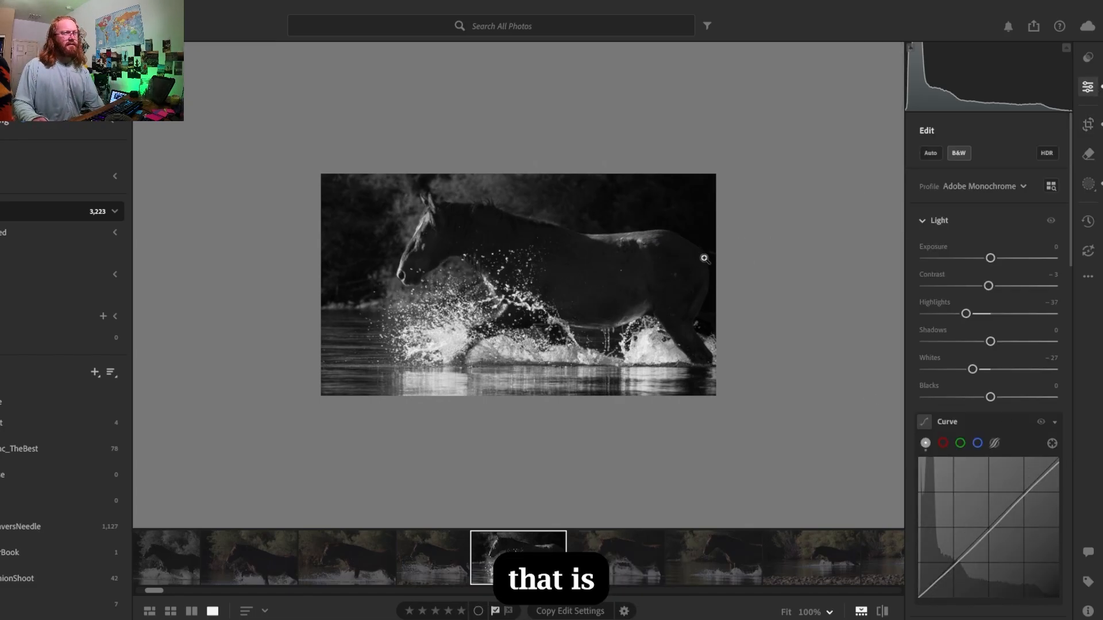
{"action": "key", "text": "ctrl+equal"}
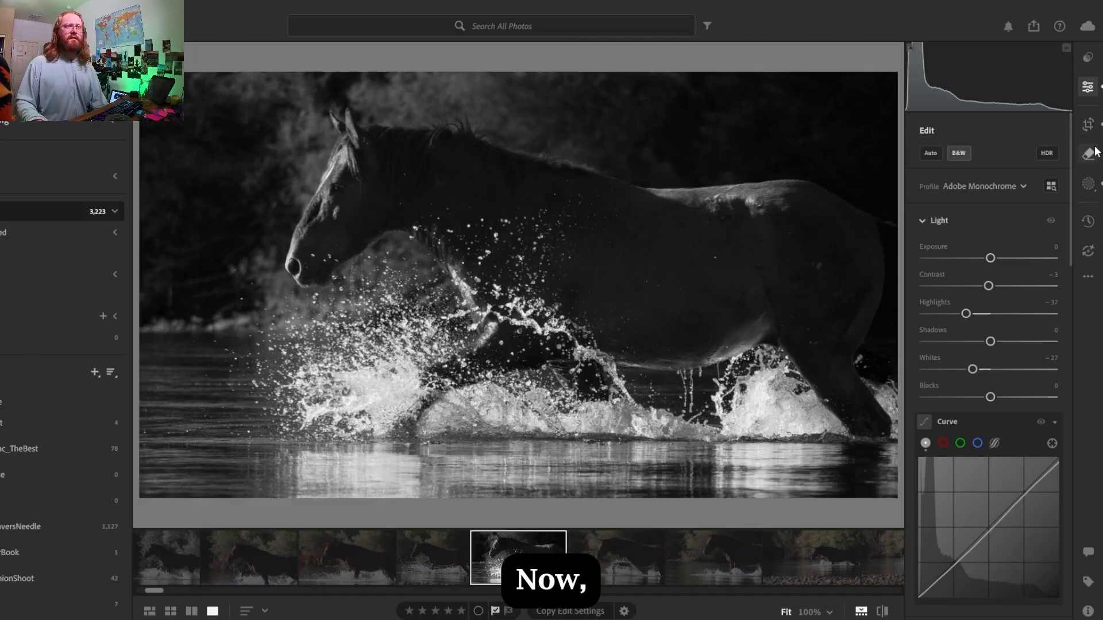
- Duplicate the background mask Mask 1 and invert the copy
{"action": "left_click", "coordinate": [1088, 183]}
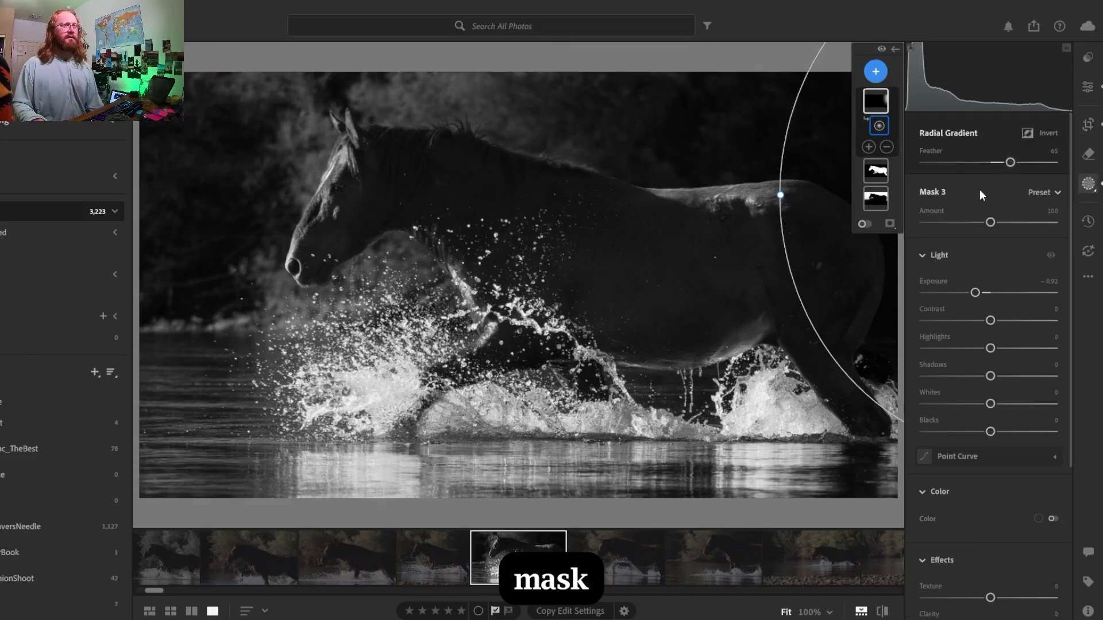
{"action": "left_click", "coordinate": [876, 201]}
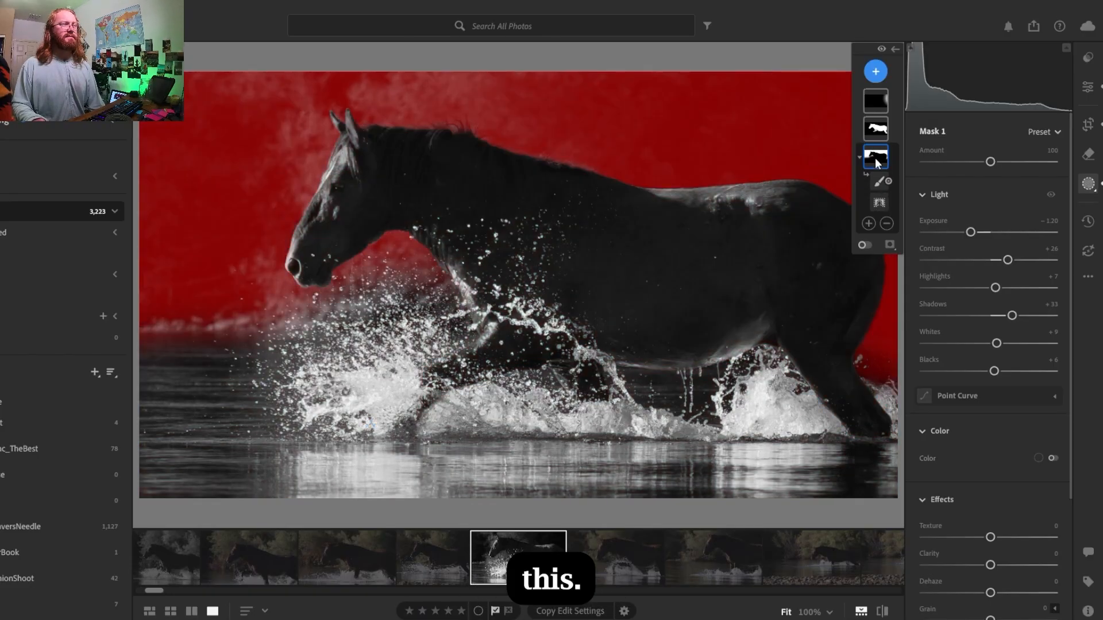
{"action": "right_click", "coordinate": [877, 163]}
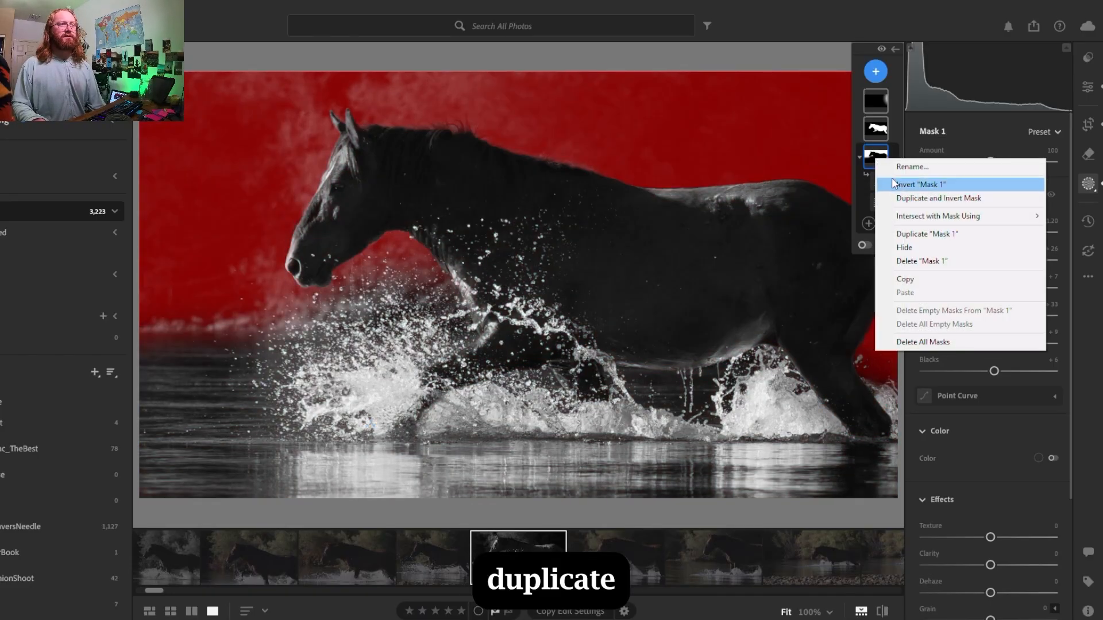
{"action": "left_click", "coordinate": [919, 234]}
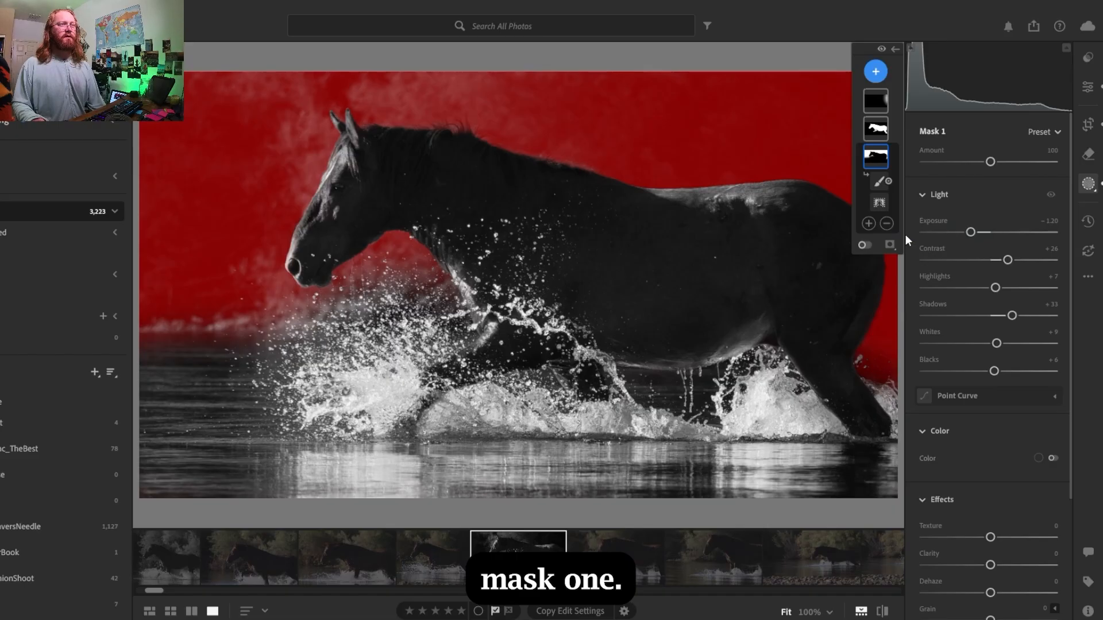
{"action": "right_click", "coordinate": [883, 162]}
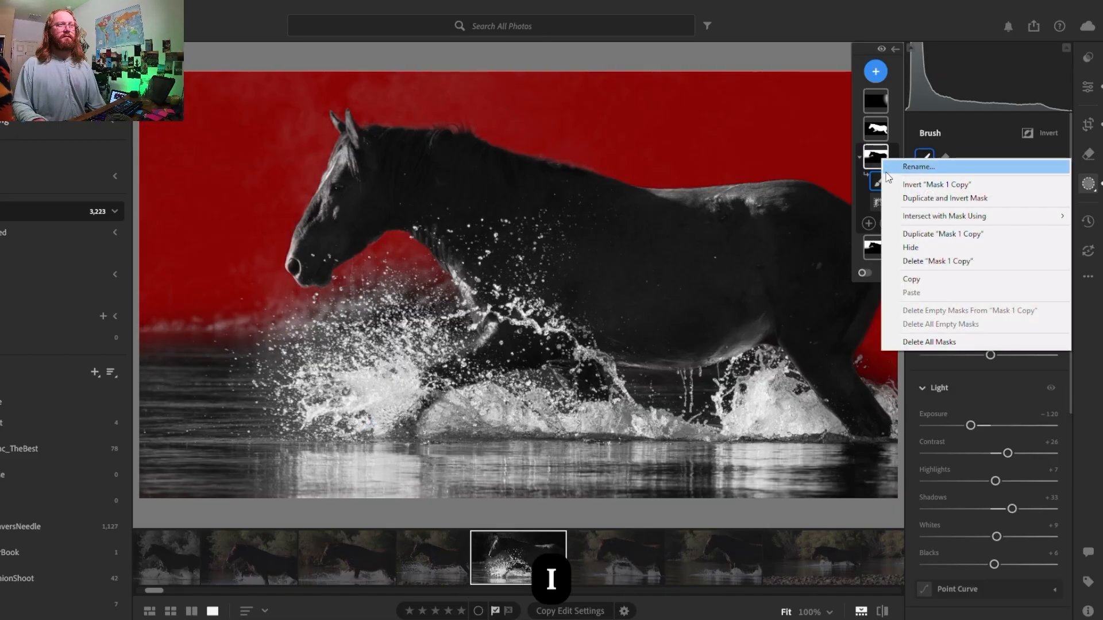
{"action": "left_click", "coordinate": [904, 188]}
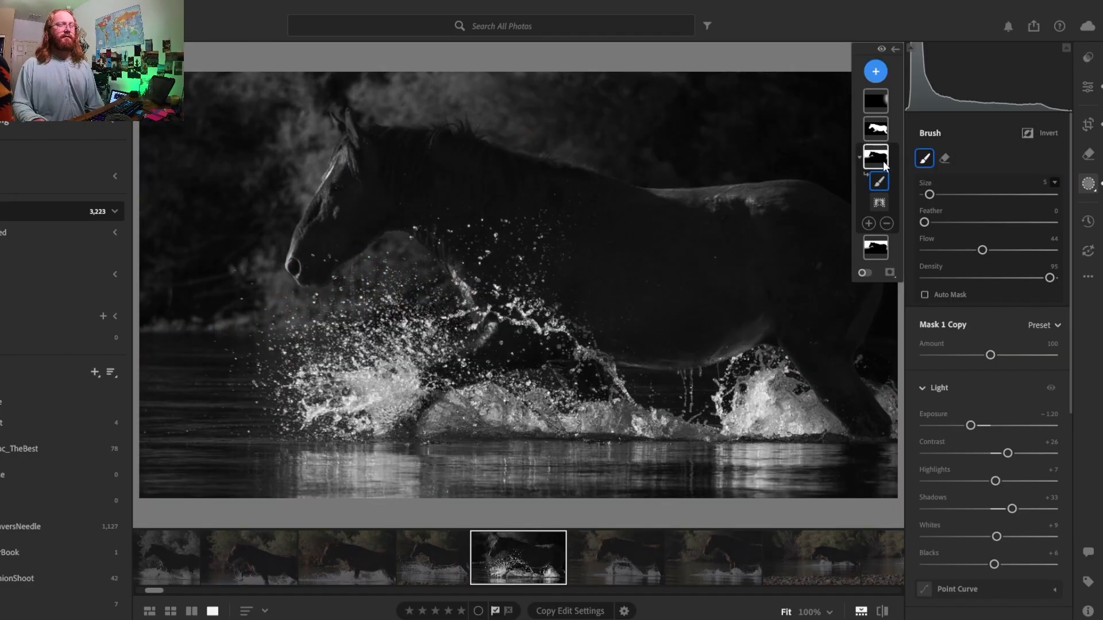
- Delete the inverted copy of Mask 1
{"action": "mouse_move", "coordinate": [883, 161]}
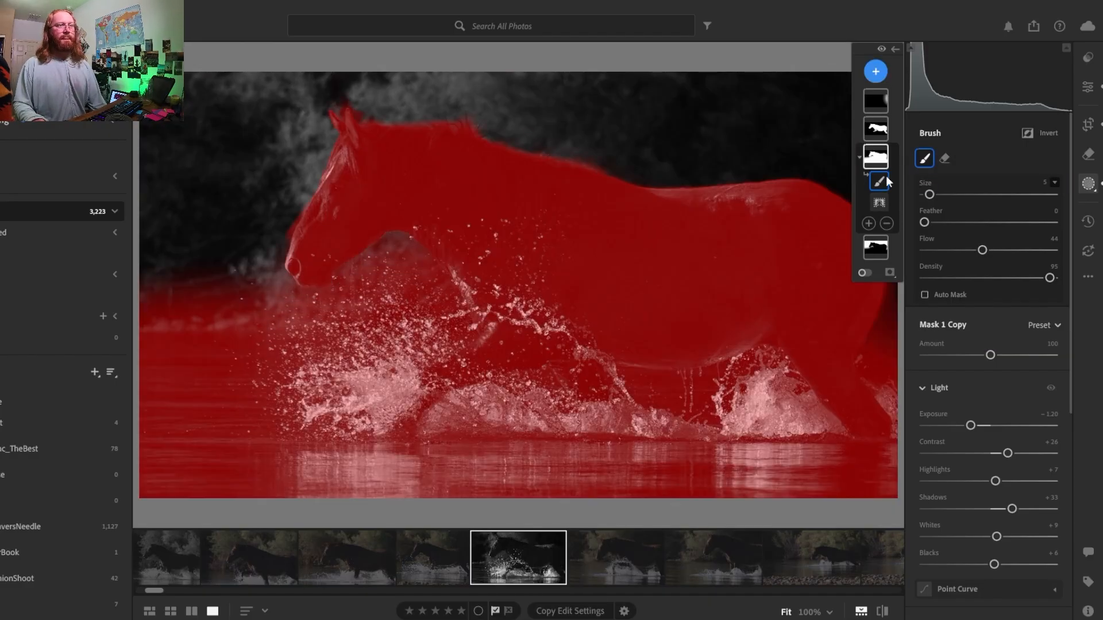
{"action": "left_click", "coordinate": [882, 159]}
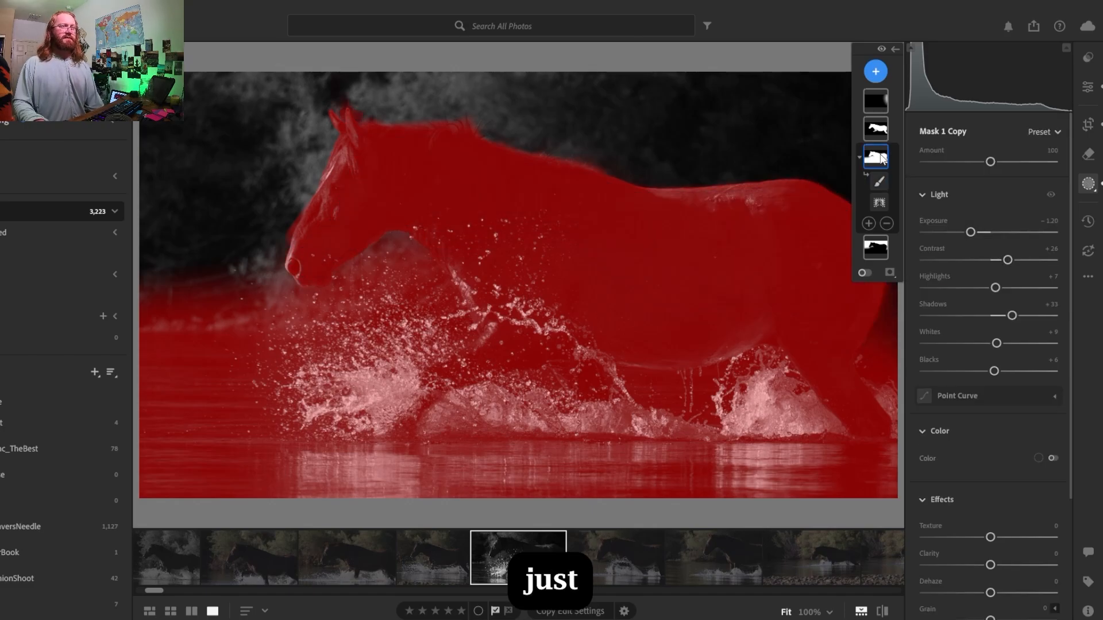
{"action": "right_click", "coordinate": [881, 158]}
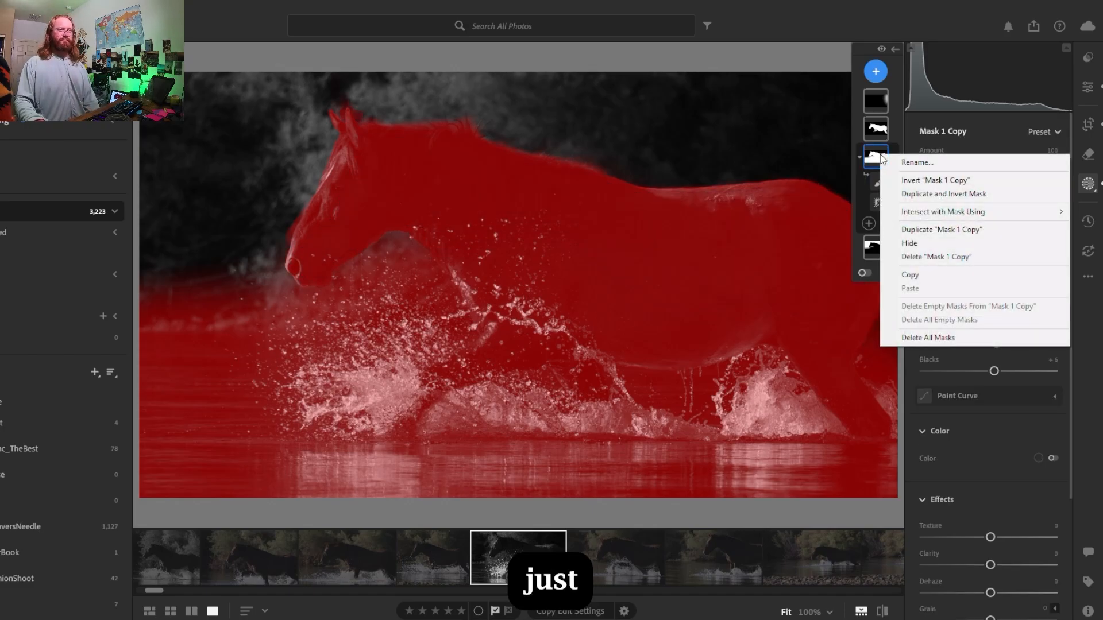
{"action": "left_click", "coordinate": [919, 257]}
- Add a new mask that selects the photo's background
{"action": "left_click", "coordinate": [876, 71]}
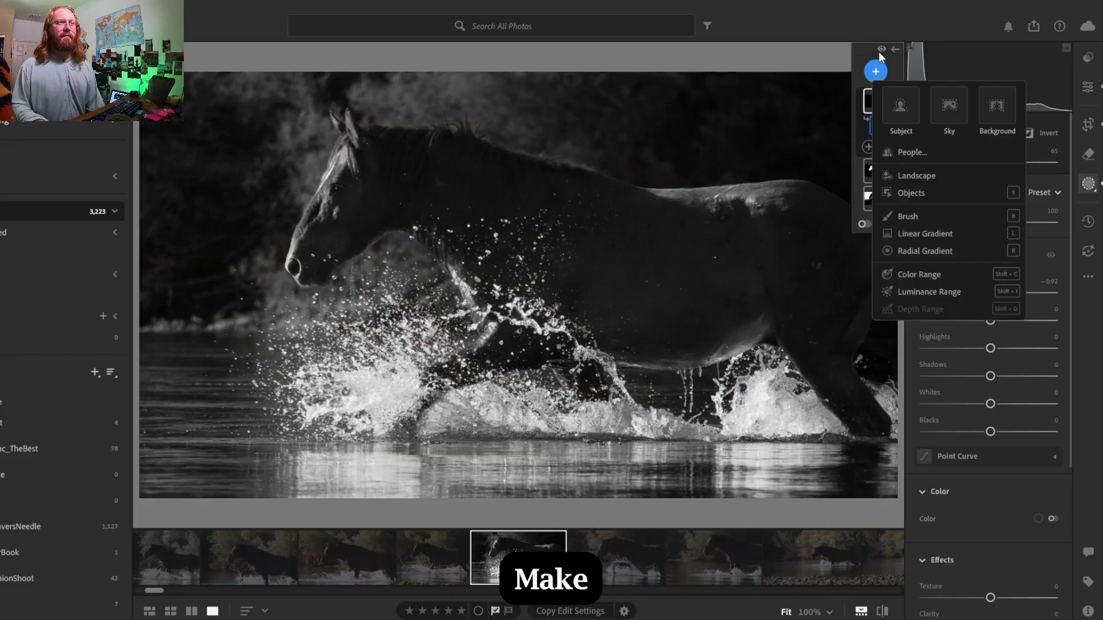
{"action": "key", "text": "r"}
{"action": "left_click", "coordinate": [875, 71]}
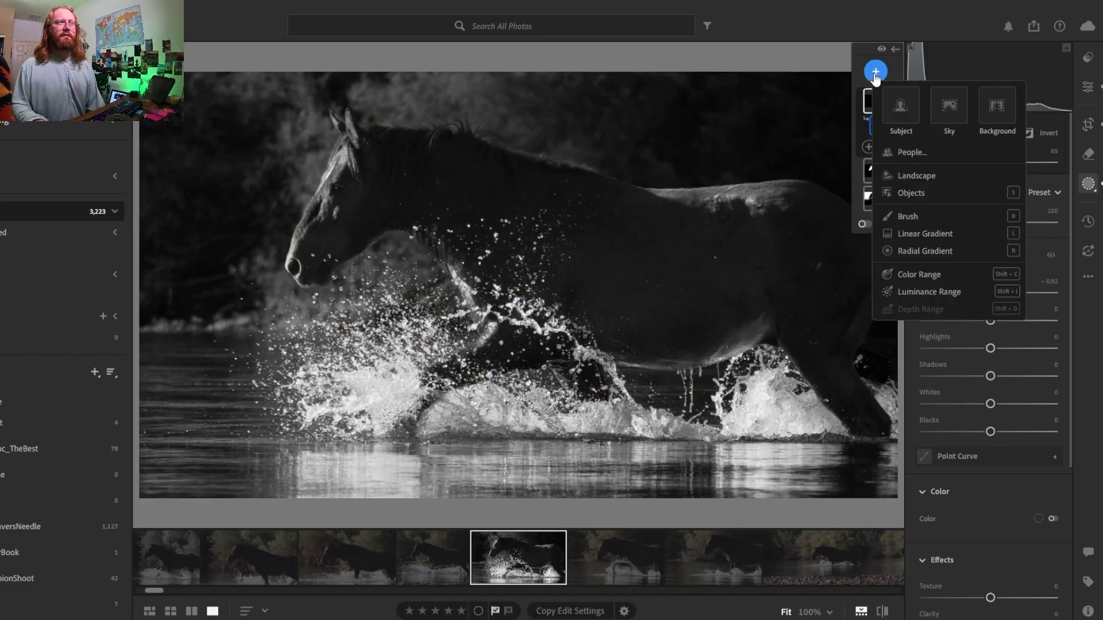
{"action": "left_click", "coordinate": [992, 116]}
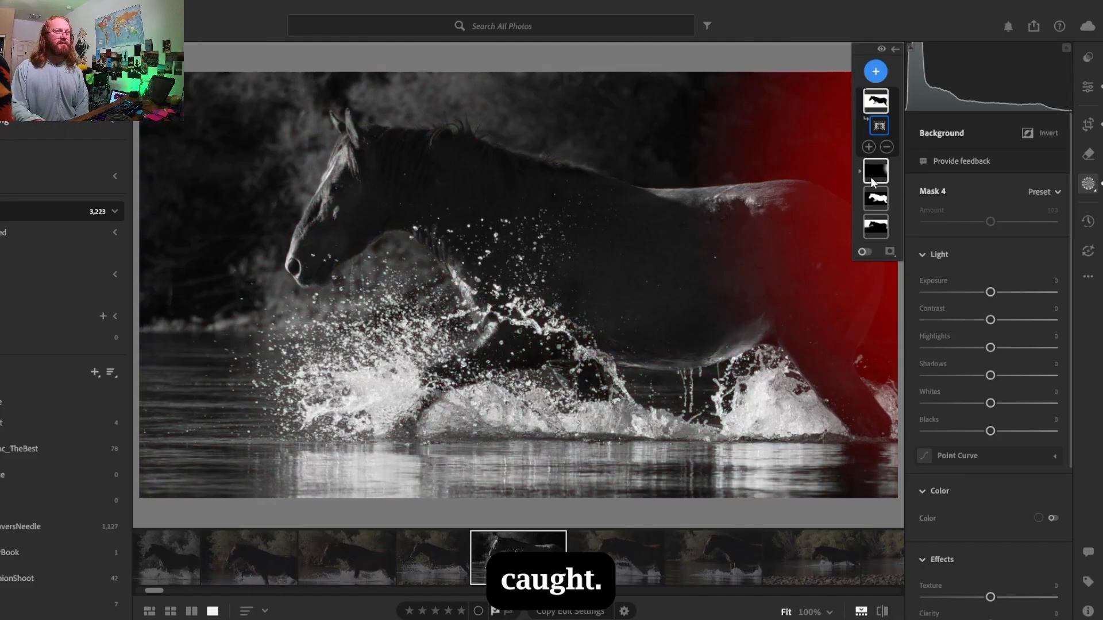
- Subtract the dark trees behind the horse from the new background mask with a size 24 brush, raising its density to 100
{"action": "left_click", "coordinate": [887, 147]}
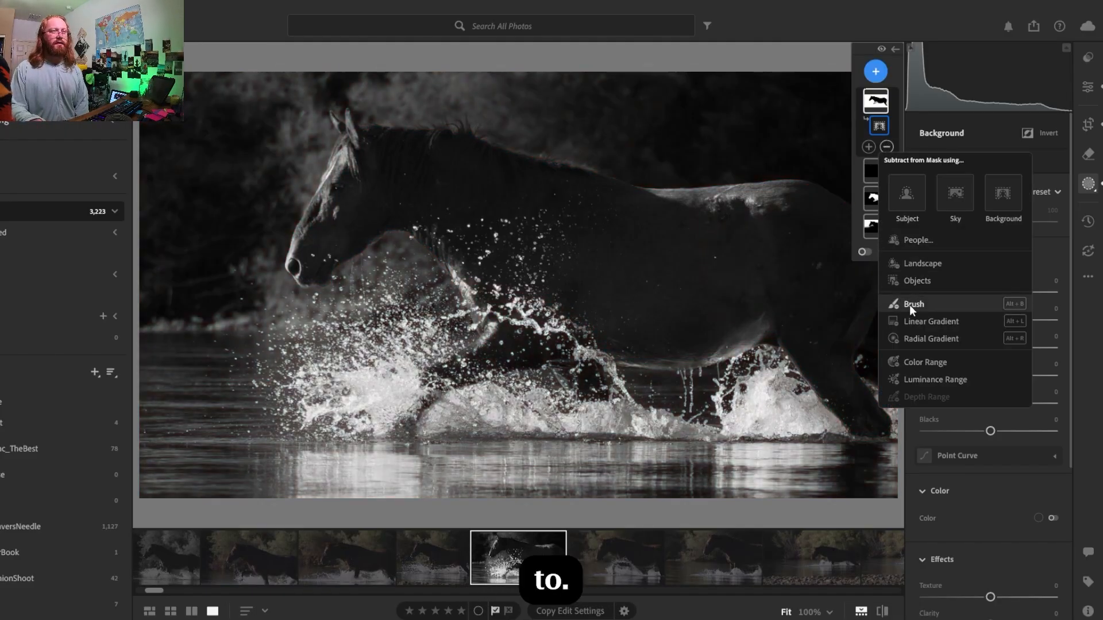
{"action": "left_click", "coordinate": [908, 305]}
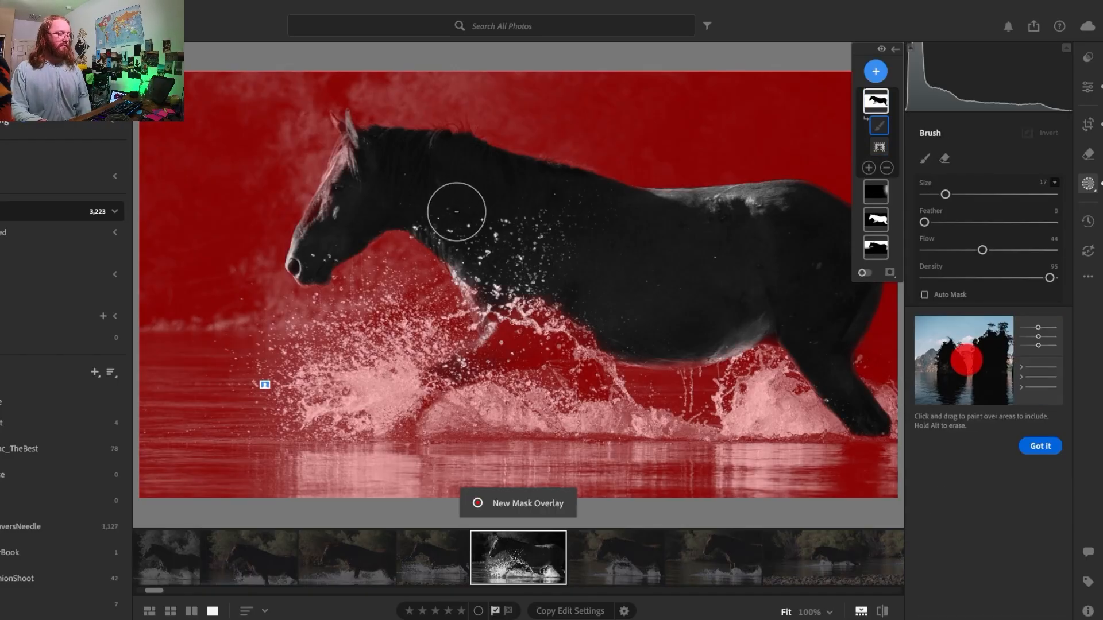
{"action": "left_click", "coordinate": [829, 612]}
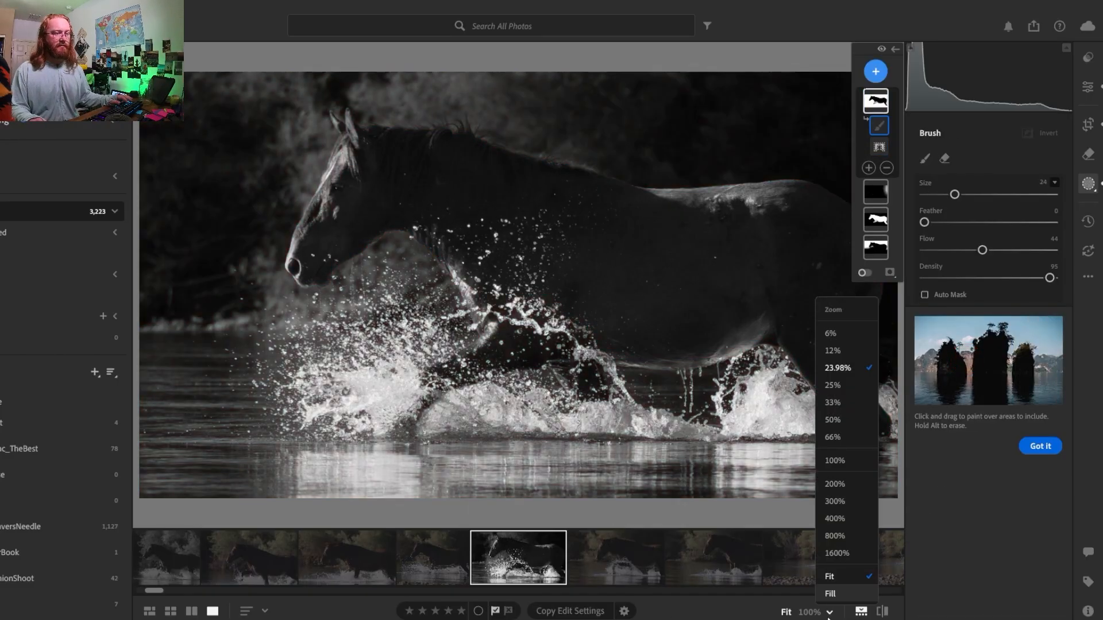
{"action": "left_click", "coordinate": [832, 351]}
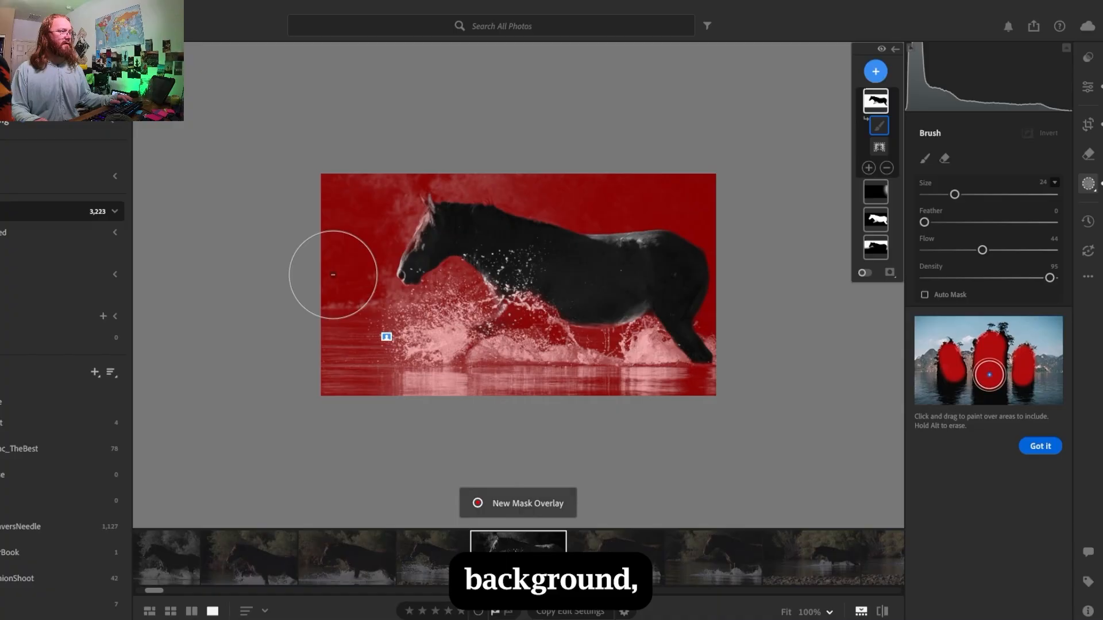
{"action": "mouse_move", "coordinate": [314, 270]}
{"action": "left_mouse_down"}
{"action": "mouse_move", "coordinate": [385, 230]}
{"action": "mouse_move", "coordinate": [309, 228]}
{"action": "left_mouse_up"}
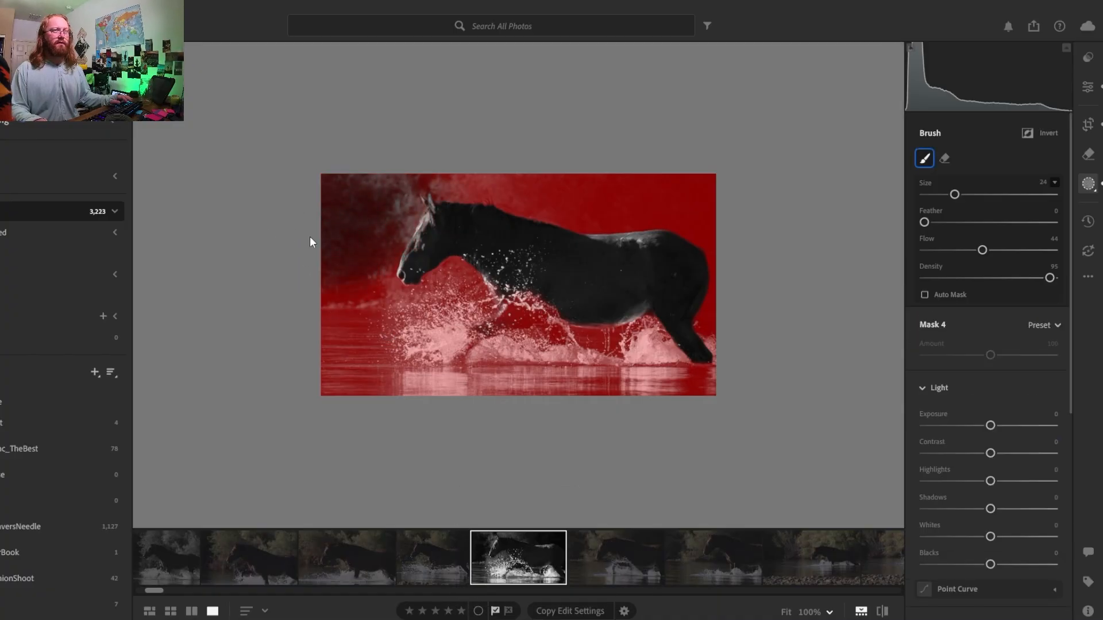
{"action": "left_click_drag", "start_coordinate": [595, 216], "coordinate": [661, 199]}
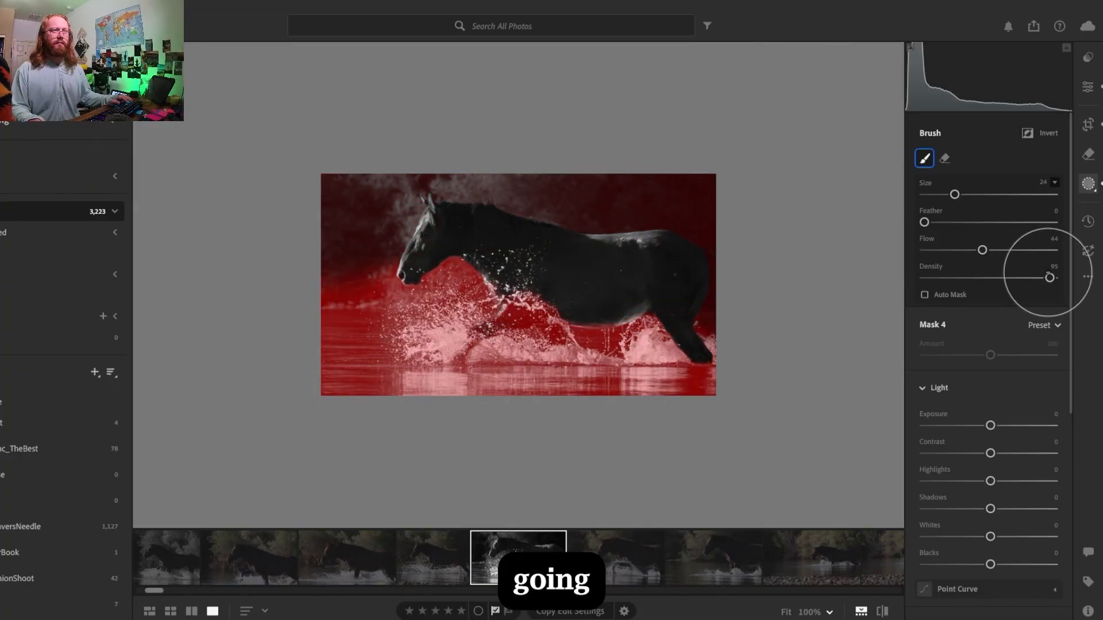
{"action": "left_click_drag", "start_coordinate": [1053, 279], "coordinate": [1066, 278]}
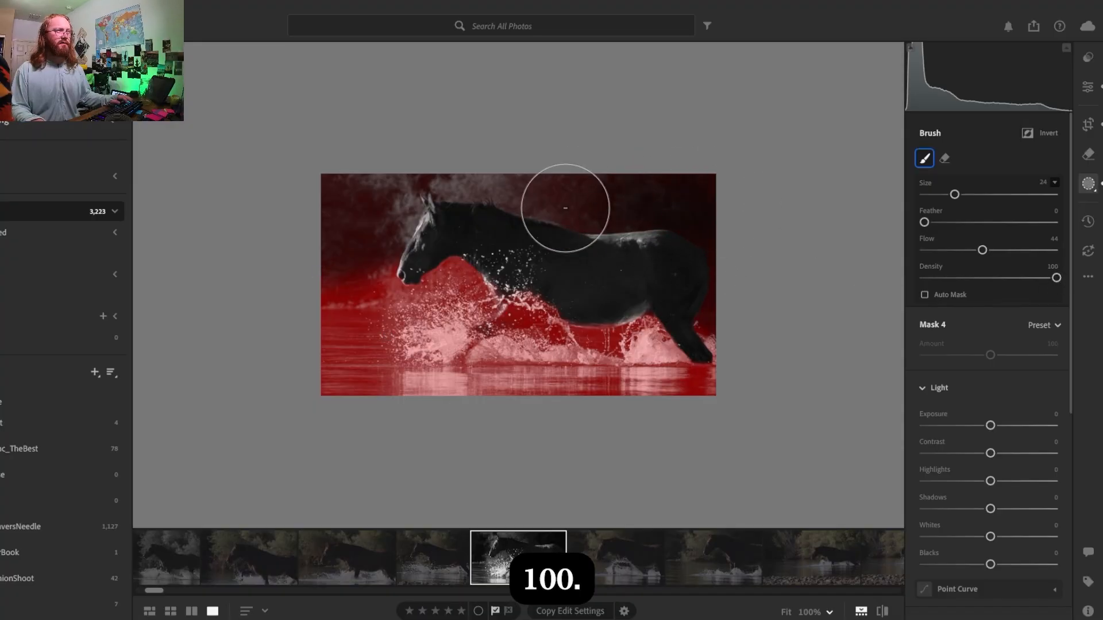
{"action": "mouse_move", "coordinate": [298, 227]}
{"action": "left_mouse_down"}
{"action": "mouse_move", "coordinate": [394, 216]}
{"action": "mouse_move", "coordinate": [297, 267]}
{"action": "mouse_move", "coordinate": [372, 263]}
{"action": "mouse_move", "coordinate": [337, 276]}
{"action": "left_mouse_up"}
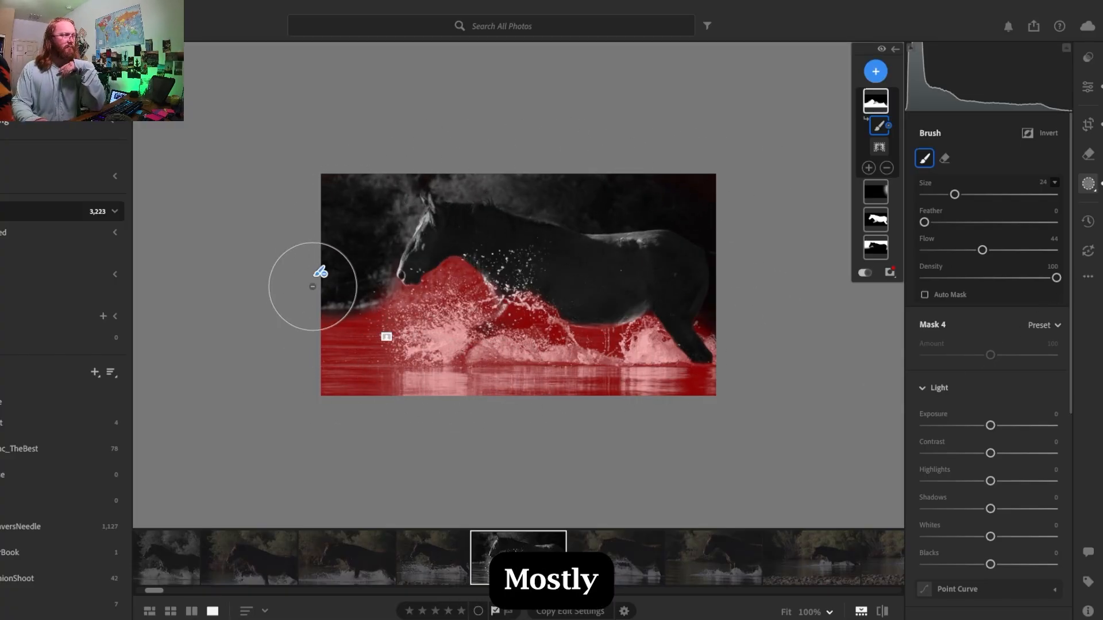
{"action": "mouse_move", "coordinate": [380, 253]}
{"action": "left_mouse_down"}
{"action": "mouse_move", "coordinate": [423, 204]}
{"action": "mouse_move", "coordinate": [470, 222]}
{"action": "mouse_move", "coordinate": [475, 197]}
{"action": "left_mouse_up"}
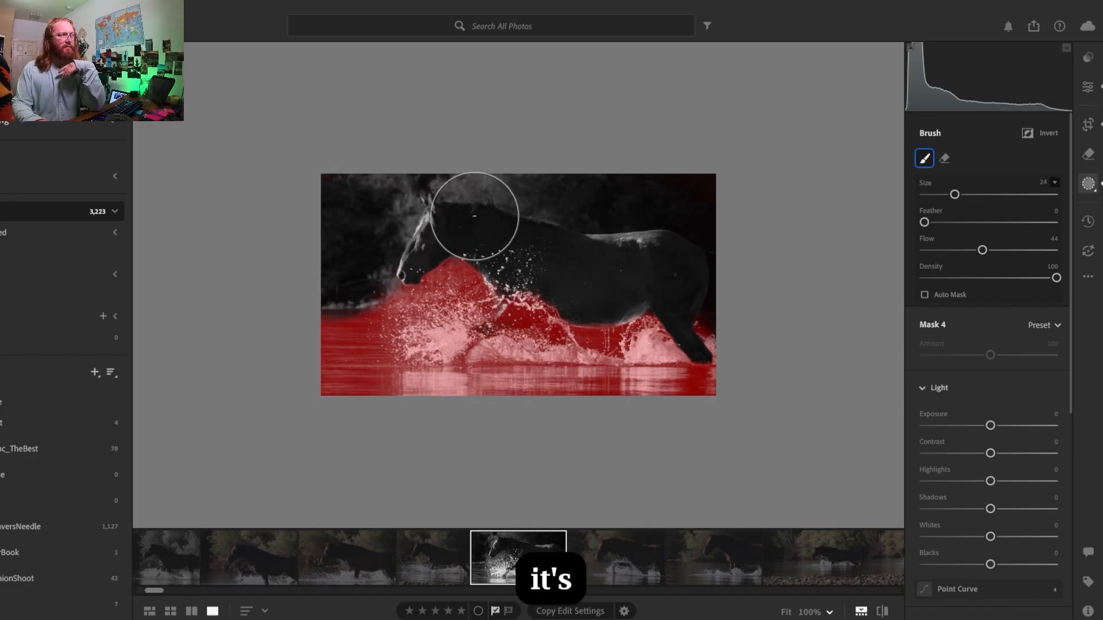
- Try brushing around the horse's head and neck with feather 47 and density 65
{"action": "left_click_drag", "start_coordinate": [924, 222], "coordinate": [986, 224]}
{"action": "left_click_drag", "start_coordinate": [1008, 288], "coordinate": [1010, 289]}
{"action": "mouse_move", "coordinate": [465, 276]}
{"action": "left_mouse_down"}
{"action": "mouse_move", "coordinate": [435, 245]}
{"action": "mouse_move", "coordinate": [447, 235]}
{"action": "mouse_move", "coordinate": [483, 246]}
{"action": "mouse_move", "coordinate": [442, 281]}
{"action": "mouse_move", "coordinate": [441, 299]}
{"action": "mouse_move", "coordinate": [486, 247]}
{"action": "left_mouse_up"}
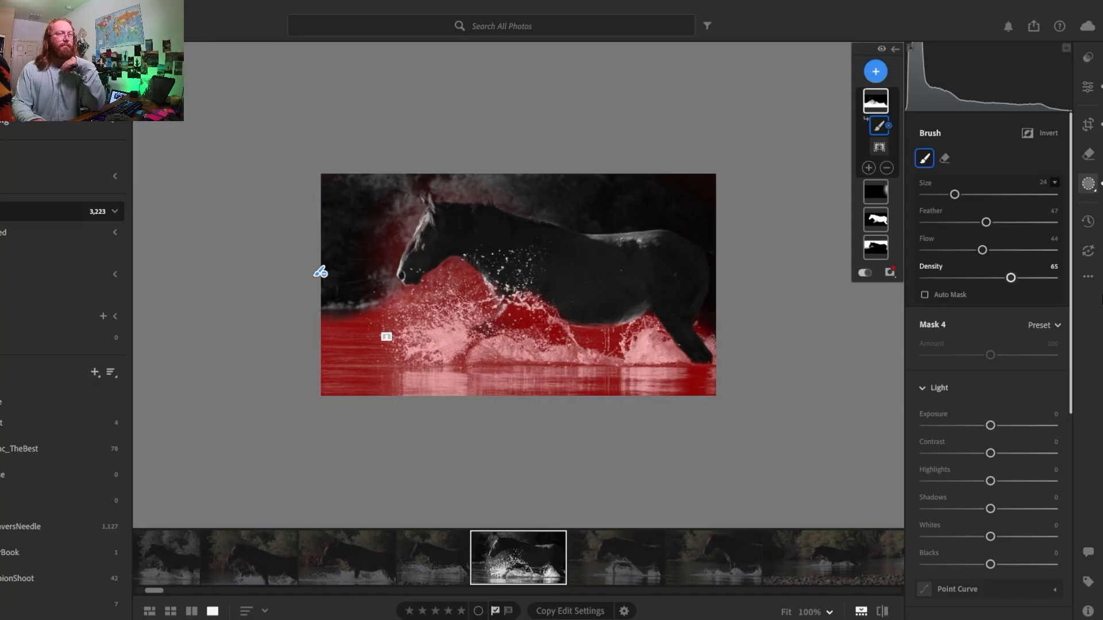
- Return the subtracting brush to feather 0 and density 100 and clear the mask around the horse's head and back
{"action": "left_click_drag", "start_coordinate": [1011, 279], "coordinate": [1100, 283]}
{"action": "left_click_drag", "start_coordinate": [986, 228], "coordinate": [918, 228]}
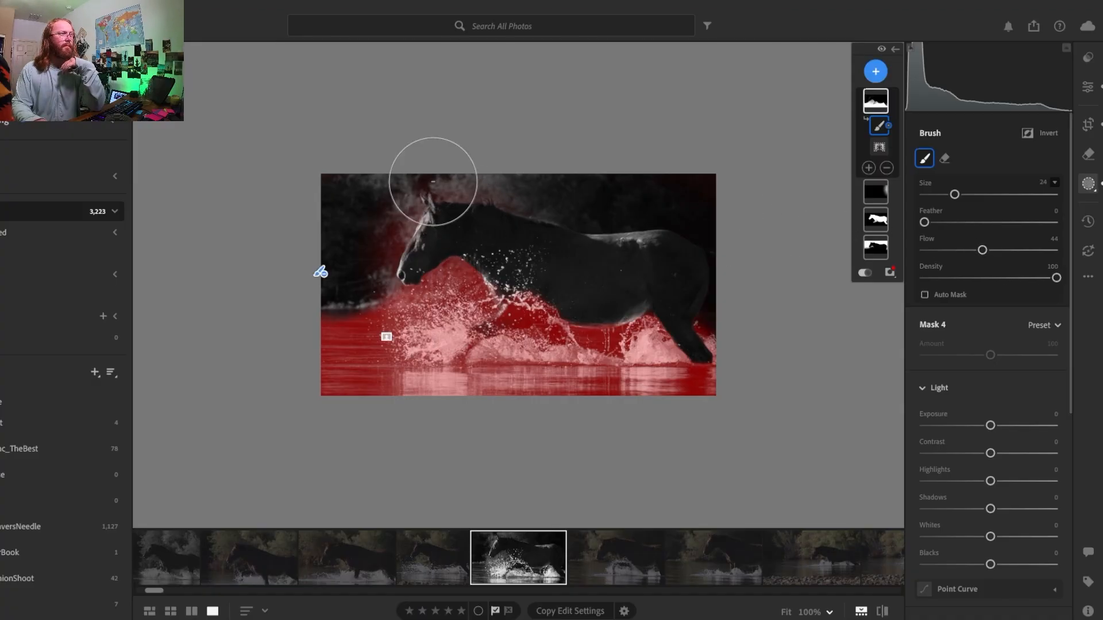
{"action": "mouse_move", "coordinate": [433, 181]}
{"action": "left_mouse_down"}
{"action": "mouse_move", "coordinate": [396, 235]}
{"action": "mouse_move", "coordinate": [537, 210]}
{"action": "mouse_move", "coordinate": [394, 216]}
{"action": "mouse_move", "coordinate": [636, 241]}
{"action": "left_mouse_up"}
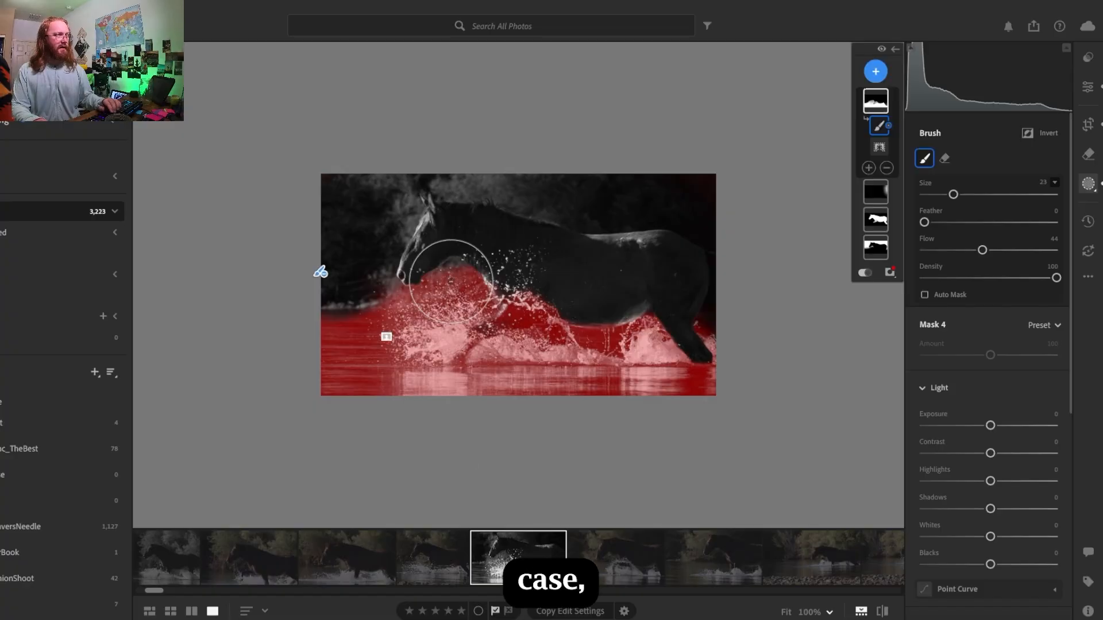
- Reduce the brush to size 11 with density 78 and refine the mask in the water spray below the horse's neck
{"action": "key", "text": "bracketleft"}
{"action": "key", "text": "bracketleft"}
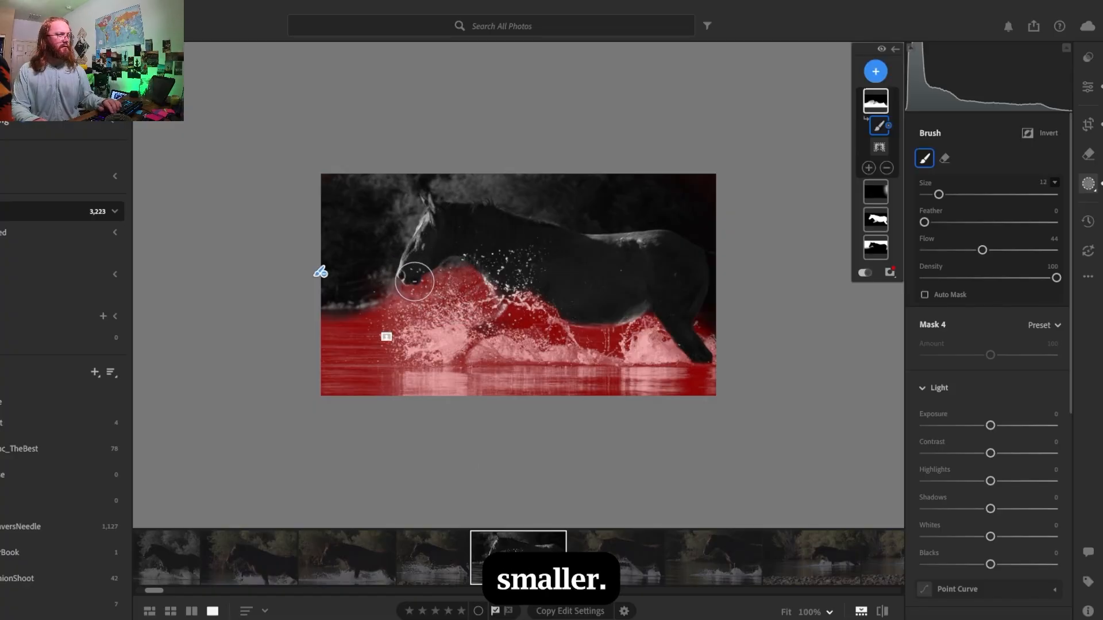
{"action": "key", "text": "bracketleft"}
{"action": "left_click_drag", "start_coordinate": [1055, 279], "coordinate": [1027, 281]}
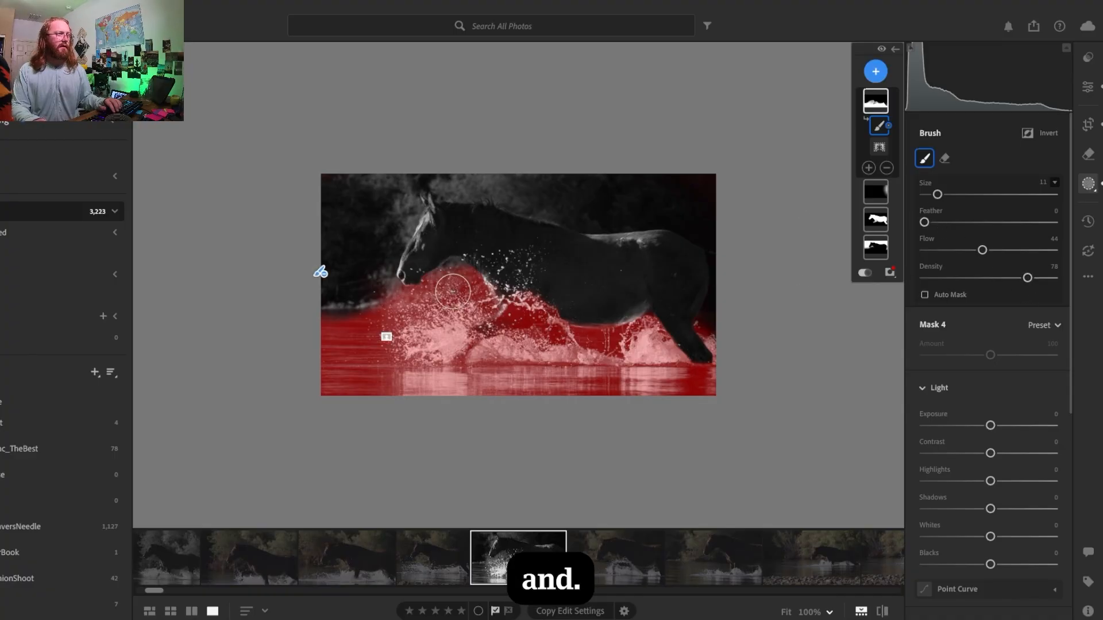
{"action": "left_click_drag", "start_coordinate": [450, 276], "coordinate": [452, 270]}
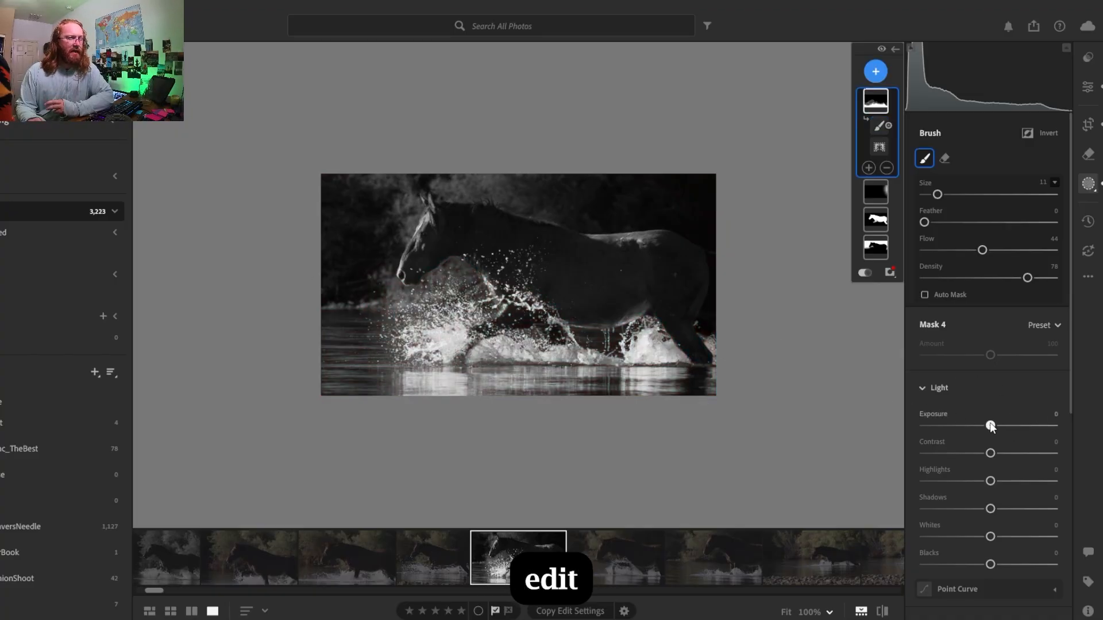
- Set the water mask's exposure to -2.20 and check the whole photo without the mask overlay
{"action": "left_click_drag", "start_coordinate": [990, 425], "coordinate": [953, 431]}
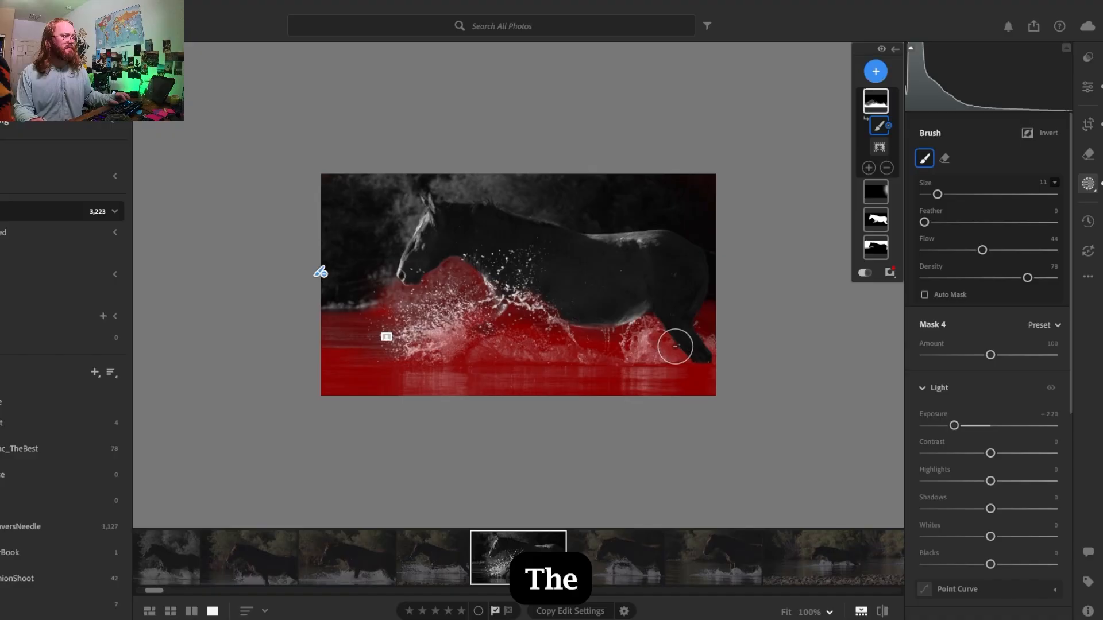
{"action": "left_click", "coordinate": [864, 273]}
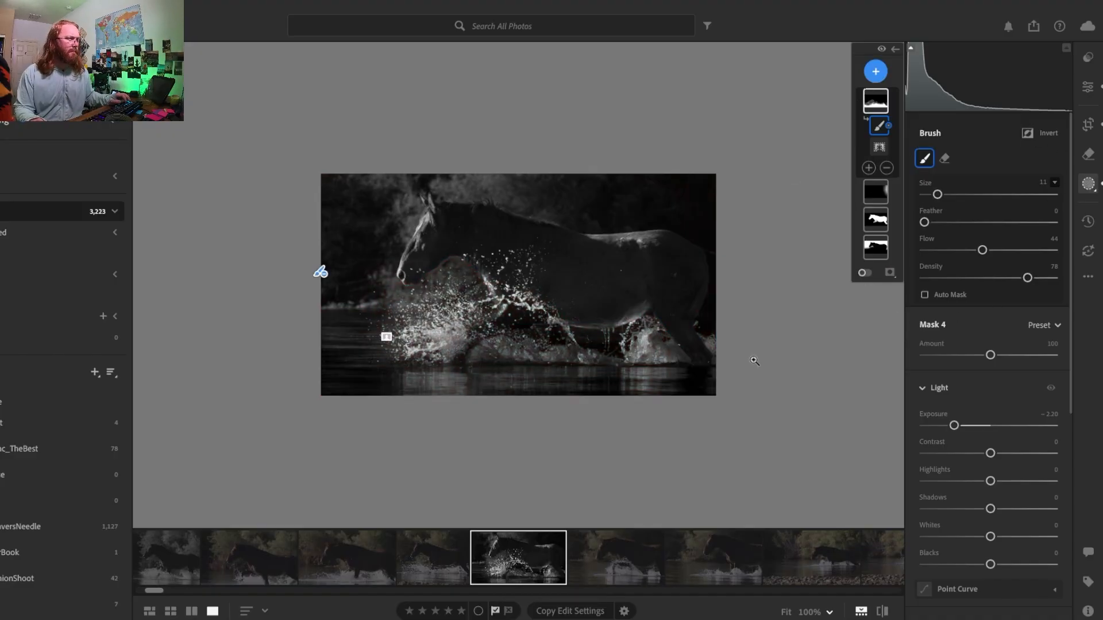
{"action": "left_click", "coordinate": [609, 328]}
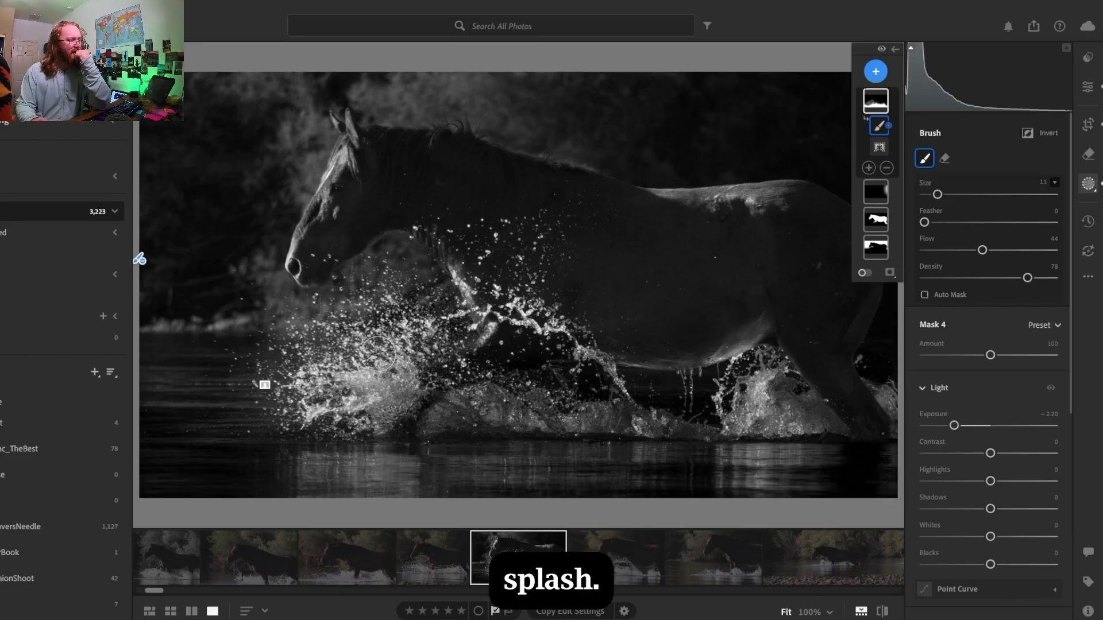
- Show the mask overlay again and refine the mask over the horse's raised front leg with the brush
{"action": "left_click", "coordinate": [865, 273]}
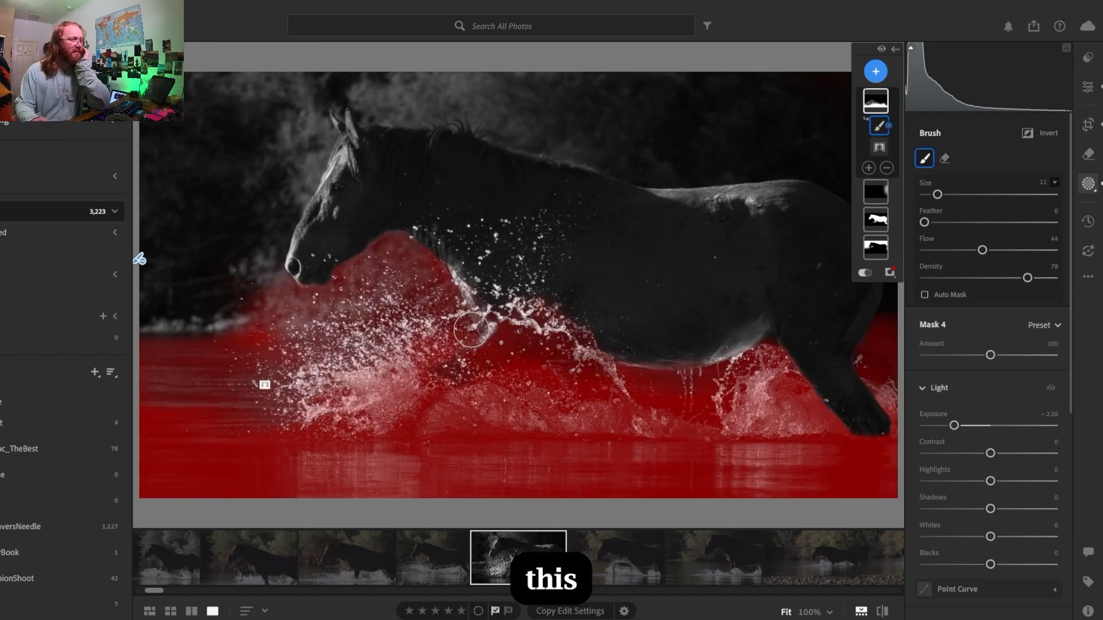
{"action": "mouse_move", "coordinate": [475, 318]}
{"action": "left_mouse_down"}
{"action": "mouse_move", "coordinate": [534, 319]}
{"action": "mouse_move", "coordinate": [481, 308]}
{"action": "left_mouse_up"}
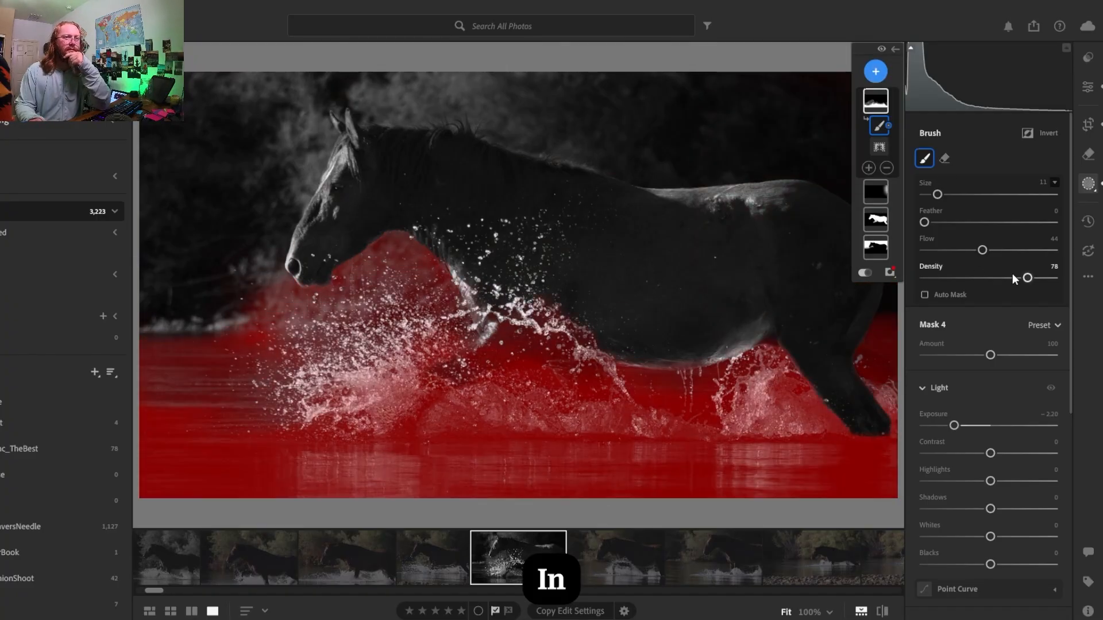
{"action": "left_click_drag", "start_coordinate": [501, 327], "coordinate": [465, 301]}
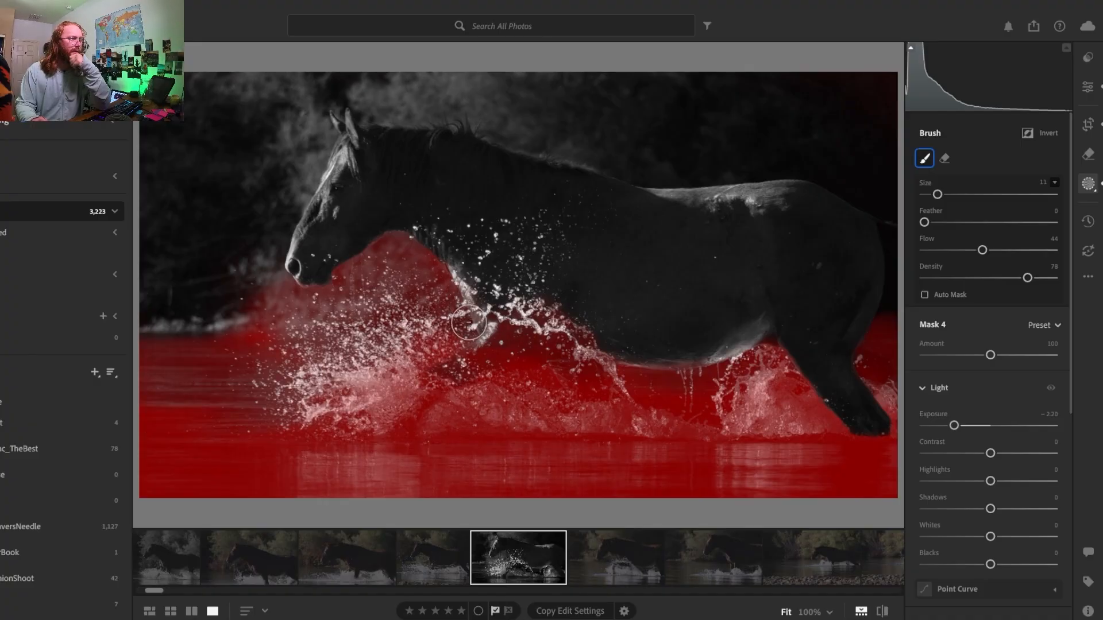
{"action": "key", "text": "alt"}
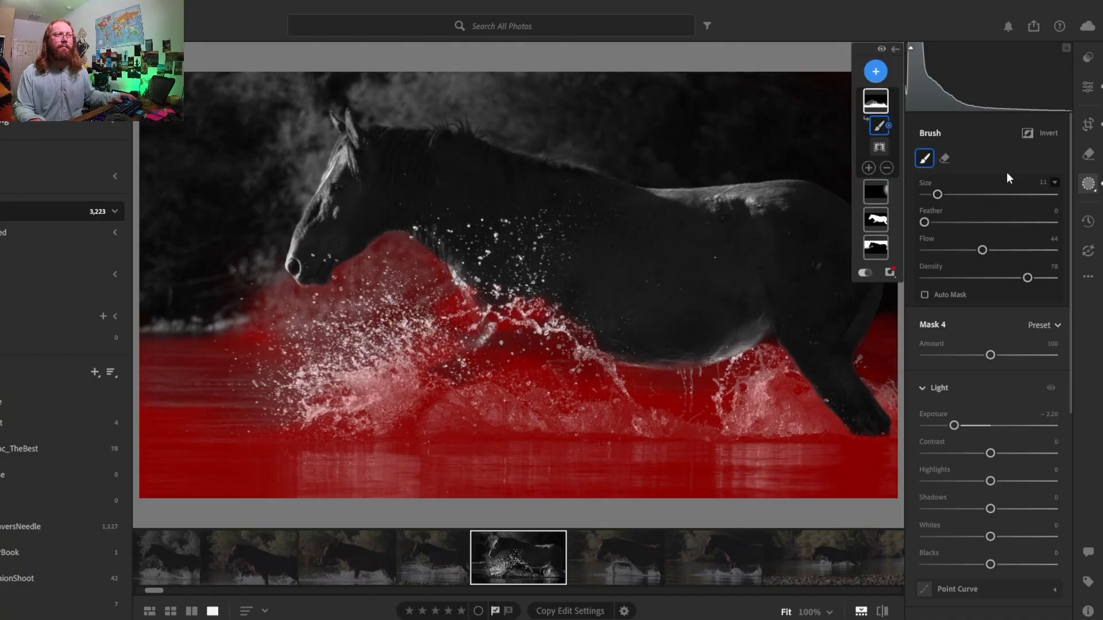
{"action": "key", "text": "alt"}
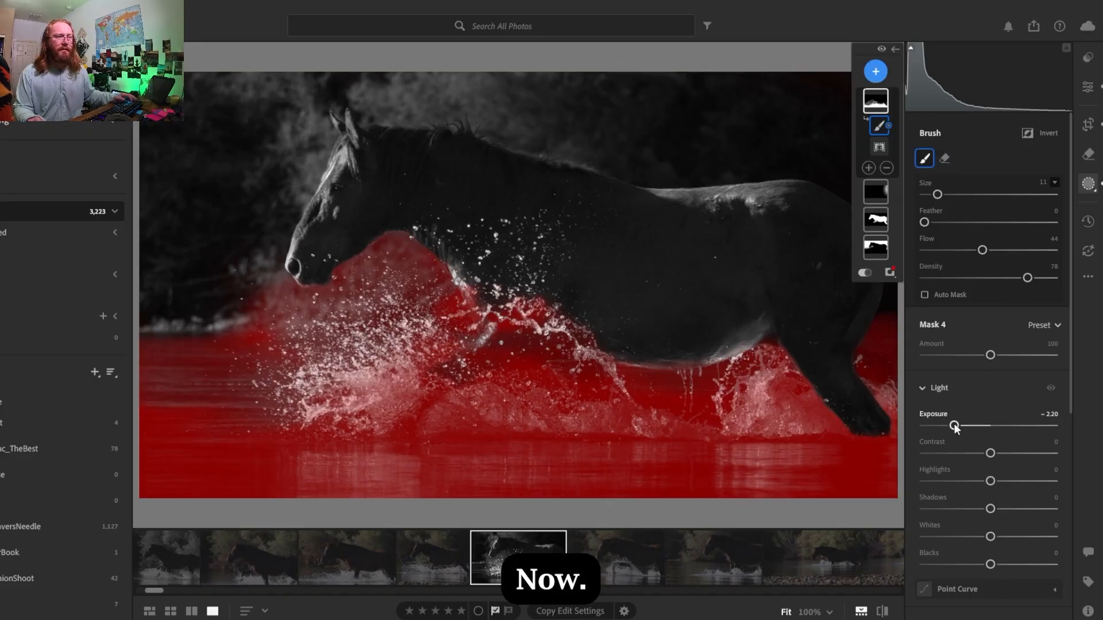
- Set the water mask's exposure to -1.40 and check the photo with the mask overlay hidden
{"action": "left_click_drag", "start_coordinate": [954, 425], "coordinate": [969, 426]}
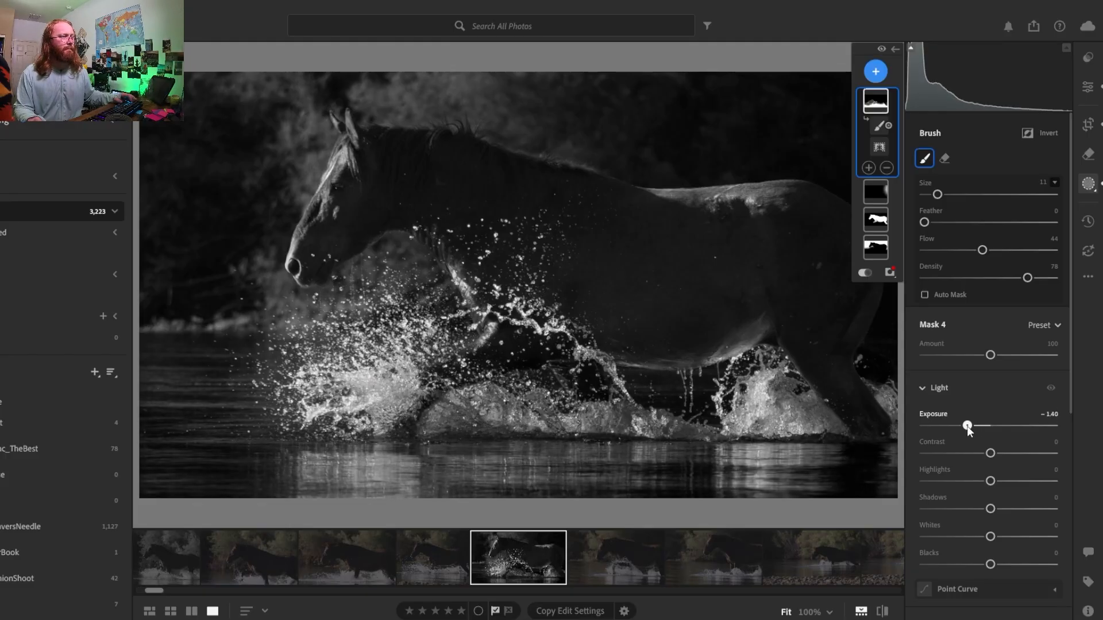
{"action": "left_click_drag", "start_coordinate": [967, 426], "coordinate": [967, 425]}
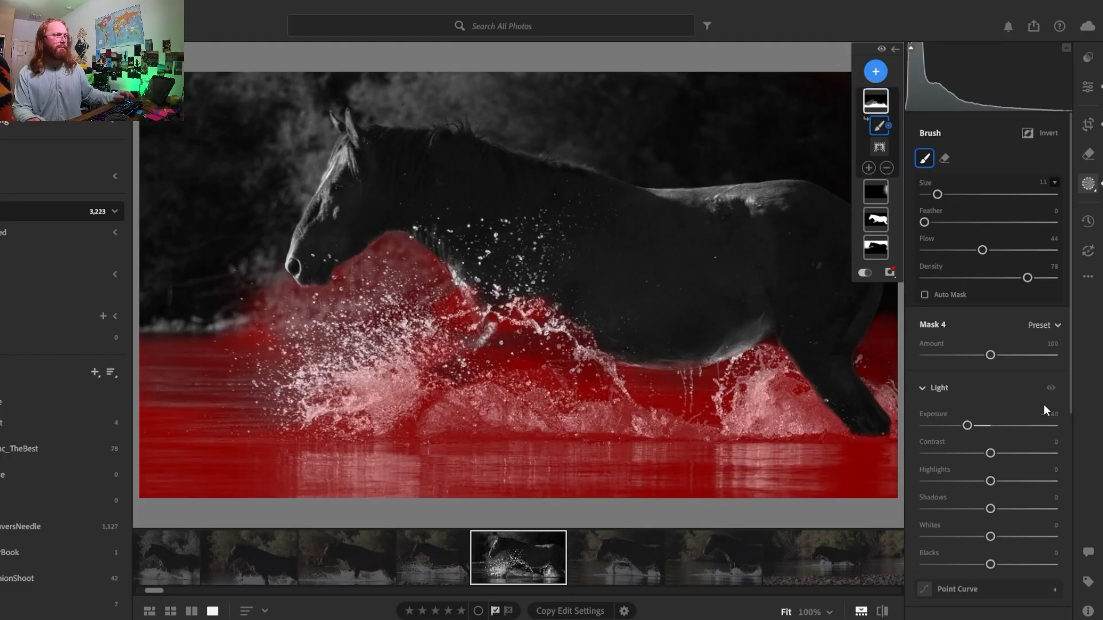
{"action": "left_click", "coordinate": [865, 274]}
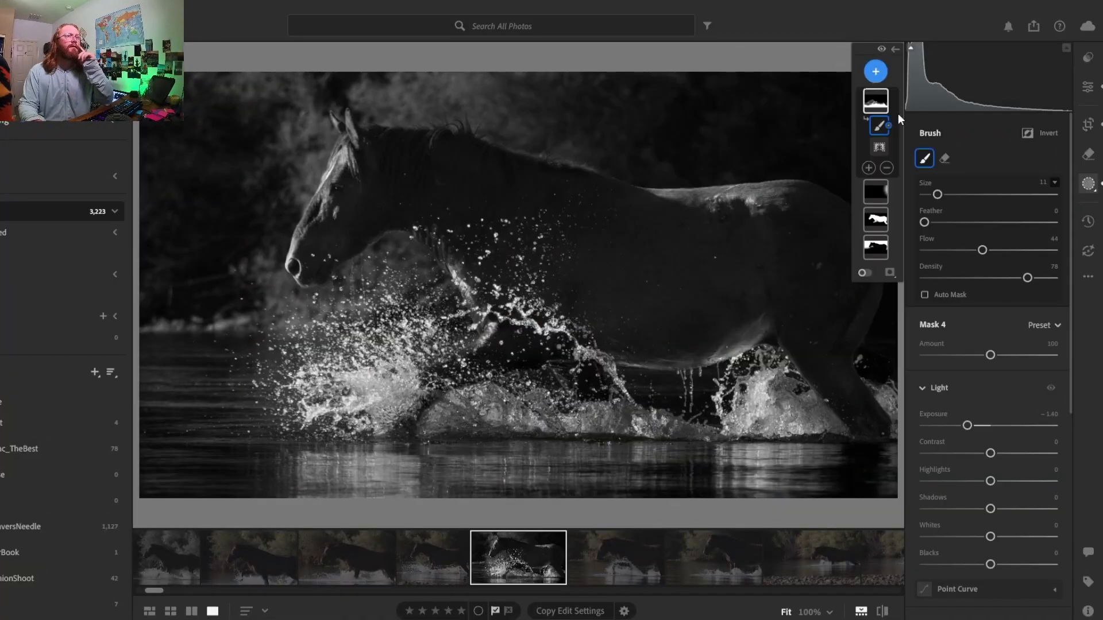
- Add a brush to the water mask and, with the overlay shown, paint in the splash over the horse's raised front leg
{"action": "left_click", "coordinate": [879, 102]}
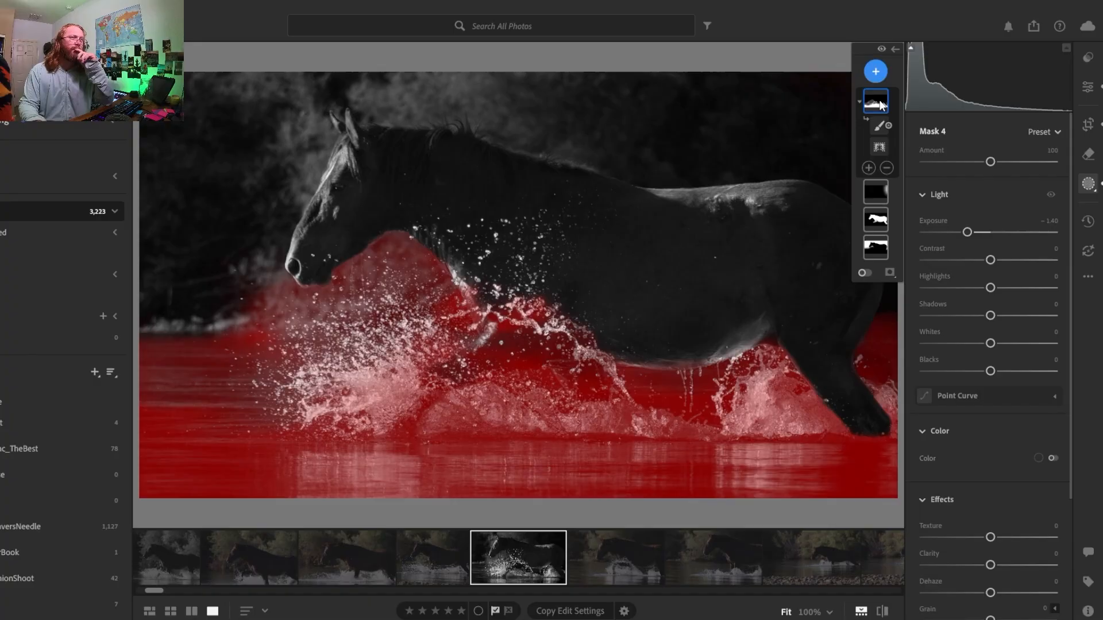
{"action": "left_click", "coordinate": [868, 167]}
{"action": "left_click", "coordinate": [874, 325]}
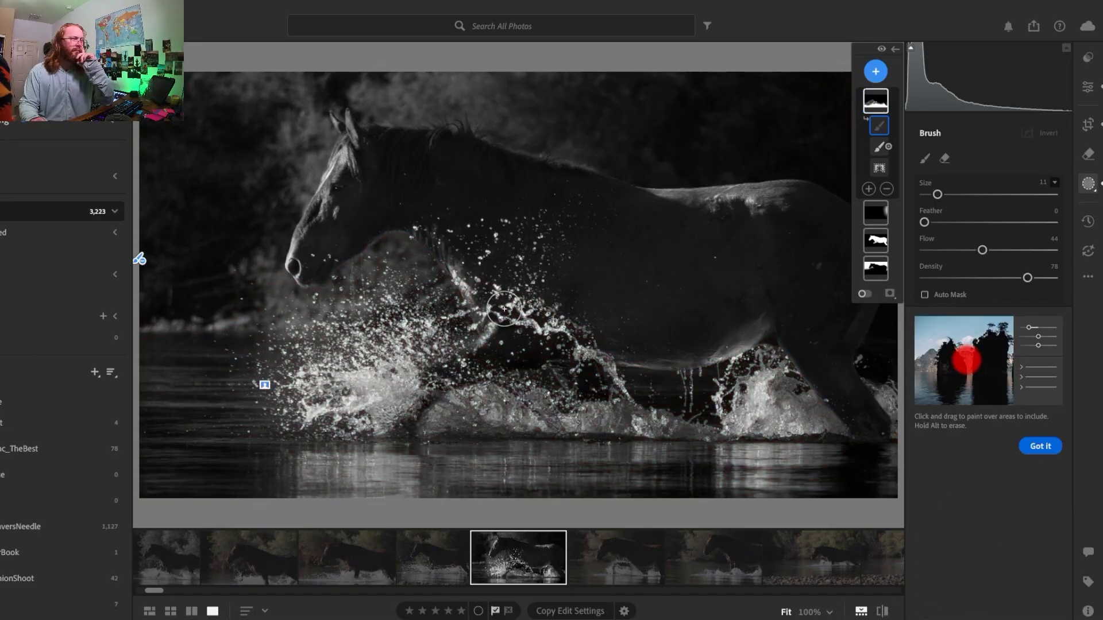
{"action": "left_click", "coordinate": [865, 293]}
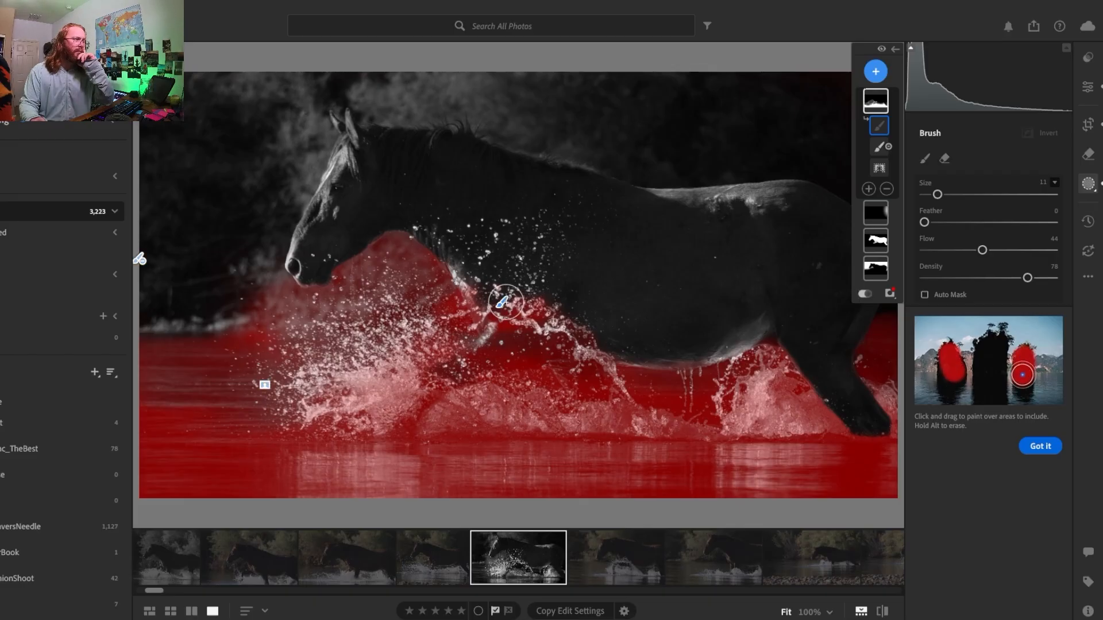
{"action": "left_click_drag", "start_coordinate": [509, 297], "coordinate": [482, 301]}
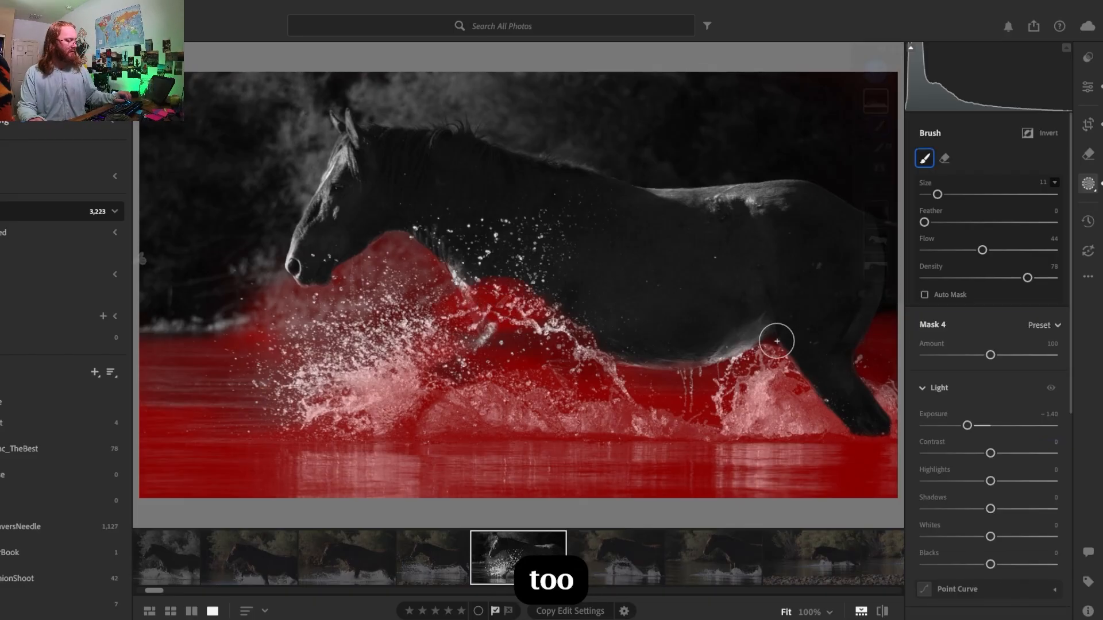
- Set the brush to feather 21 and density 50, blend the mask edge along the horse's chest, and hide the overlay
{"action": "double_click", "coordinate": [976, 272]}
{"action": "left_click_drag", "start_coordinate": [926, 223], "coordinate": [928, 224]}
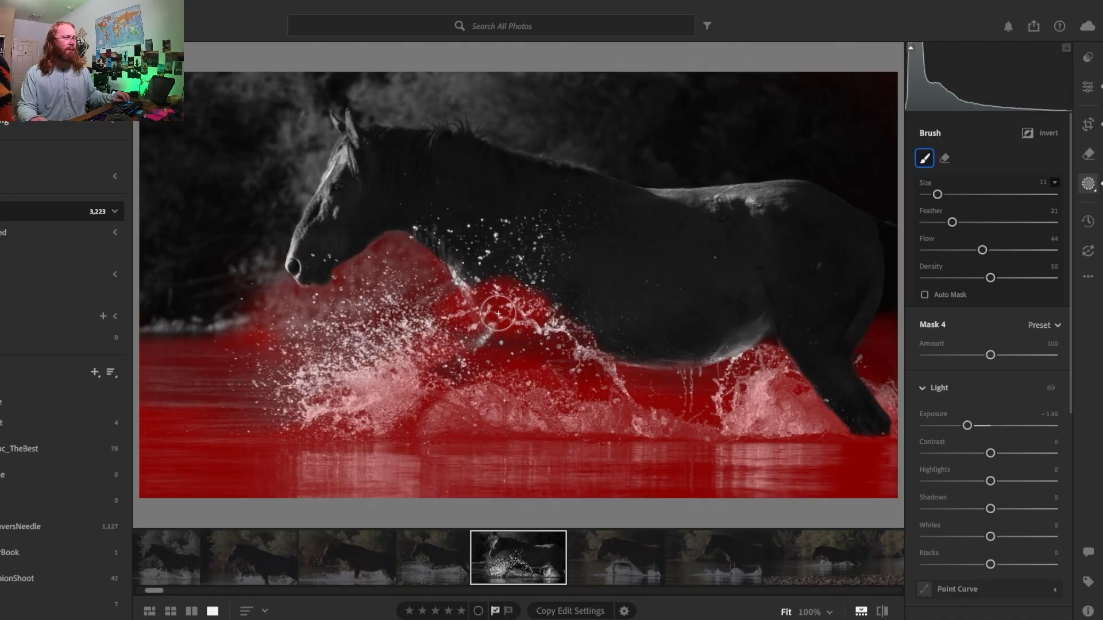
{"action": "key", "text": "alt"}
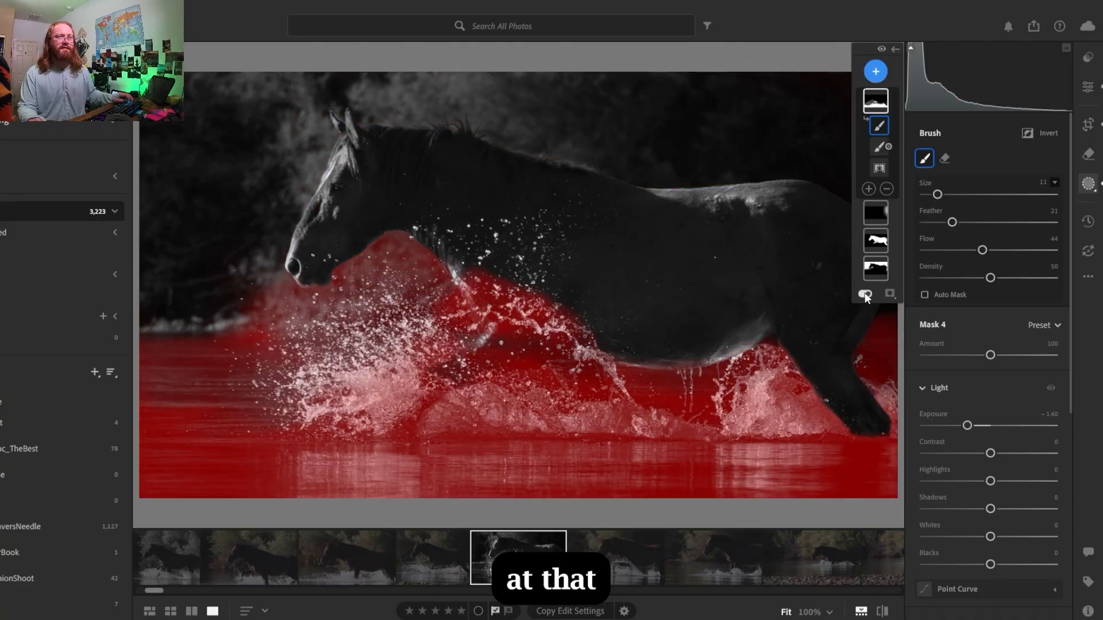
{"action": "left_click", "coordinate": [865, 293]}
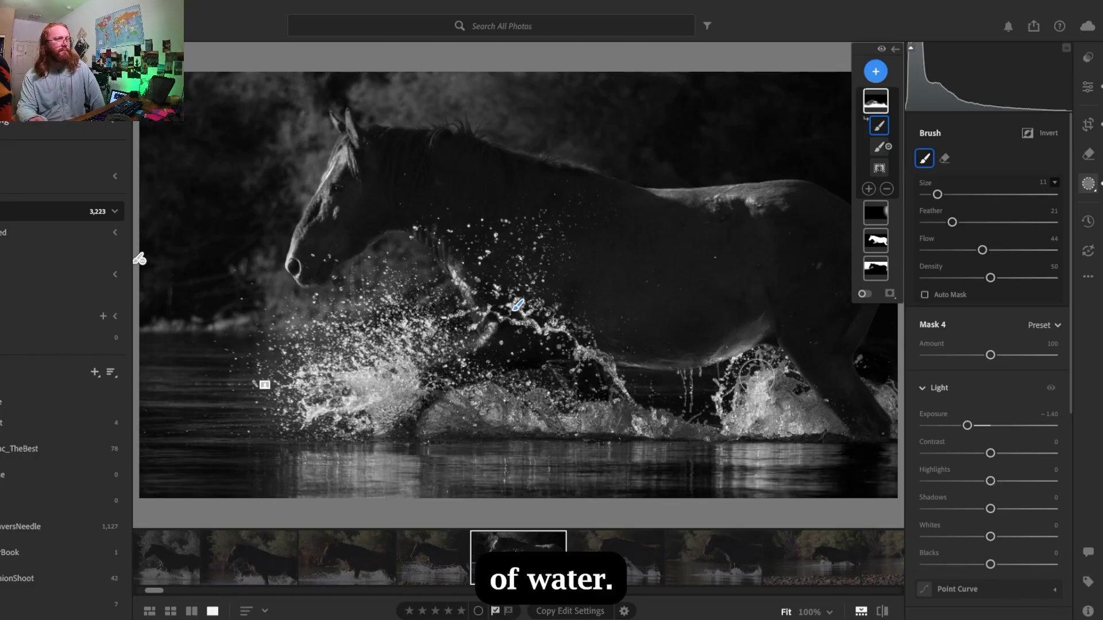
- Set the water mask's exposure to -0.80, contrast to +6 and highlights to -2
{"action": "left_click_drag", "start_coordinate": [969, 427], "coordinate": [978, 428]}
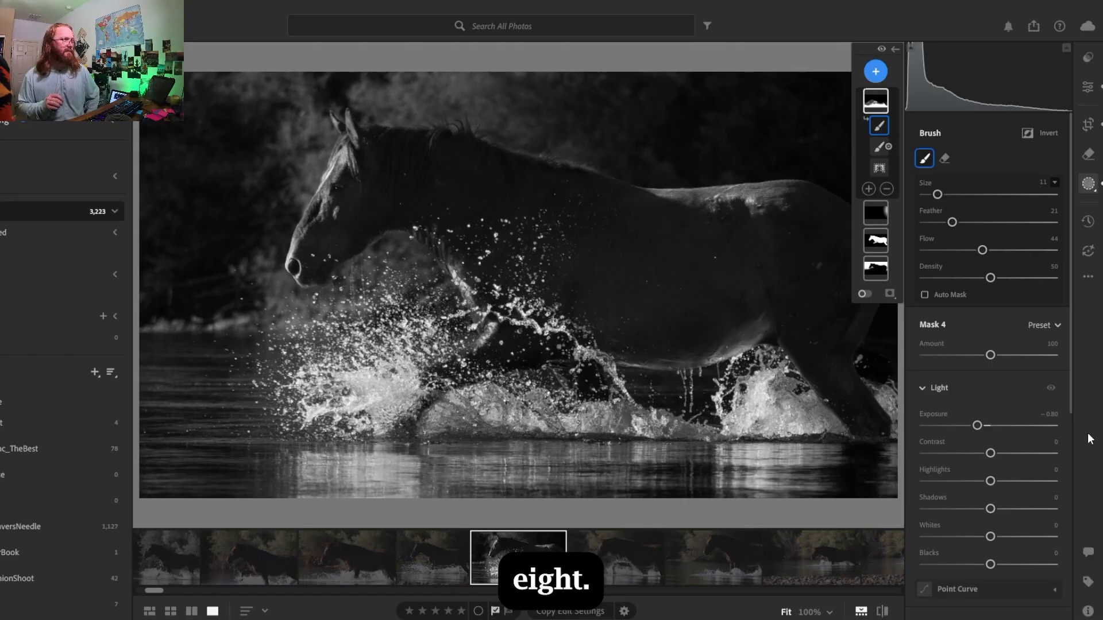
{"action": "mouse_move", "coordinate": [997, 453]}
{"action": "left_mouse_down"}
{"action": "mouse_move", "coordinate": [1067, 458]}
{"action": "mouse_move", "coordinate": [1001, 459]}
{"action": "left_mouse_up"}
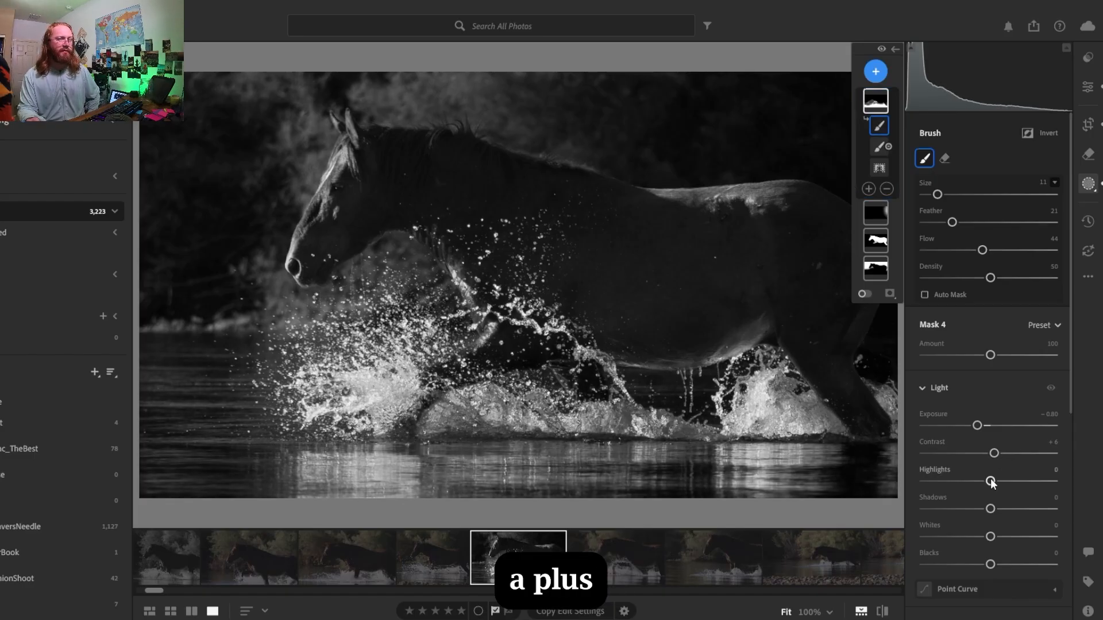
{"action": "mouse_move", "coordinate": [990, 484]}
{"action": "left_mouse_down"}
{"action": "mouse_move", "coordinate": [978, 489]}
{"action": "mouse_move", "coordinate": [998, 490]}
{"action": "mouse_move", "coordinate": [986, 497]}
{"action": "left_mouse_up"}
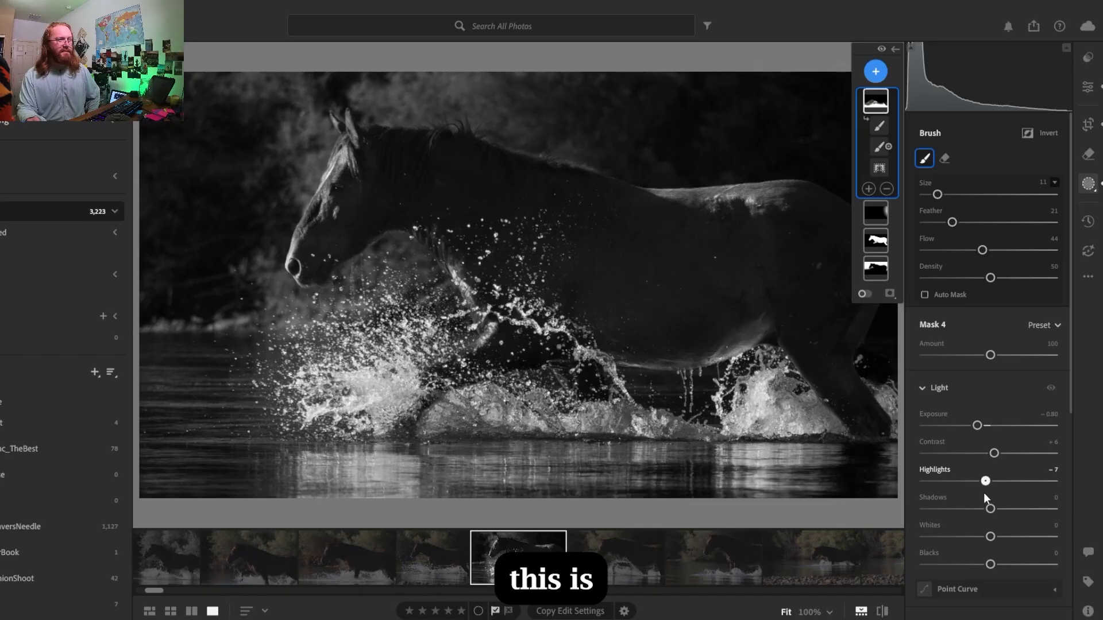
{"action": "left_click_drag", "start_coordinate": [983, 492], "coordinate": [988, 492]}
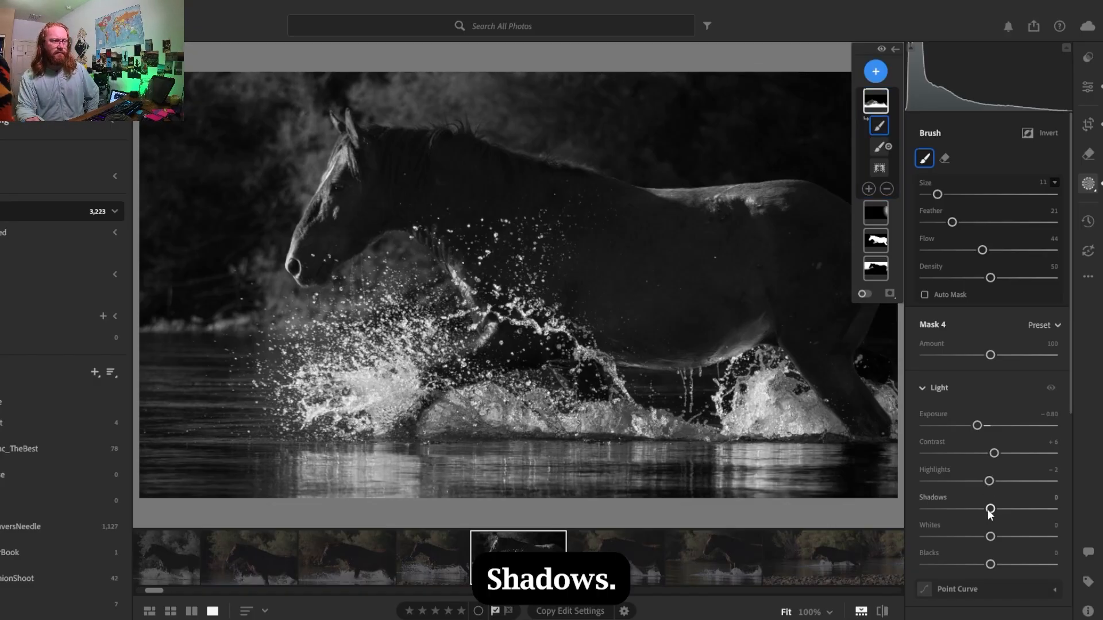
- Set the water mask's shadows to -20, whites to +9 and blacks to -3
{"action": "left_click_drag", "start_coordinate": [991, 509], "coordinate": [973, 512]}
{"action": "double_click", "coordinate": [985, 512]}
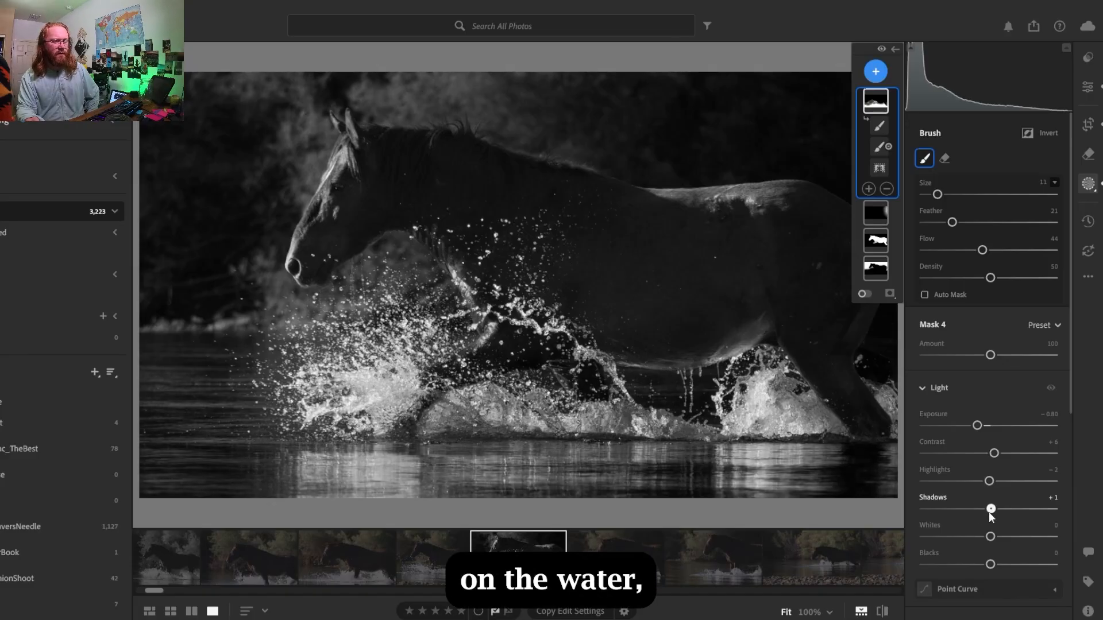
{"action": "left_click_drag", "start_coordinate": [988, 511], "coordinate": [998, 543]}
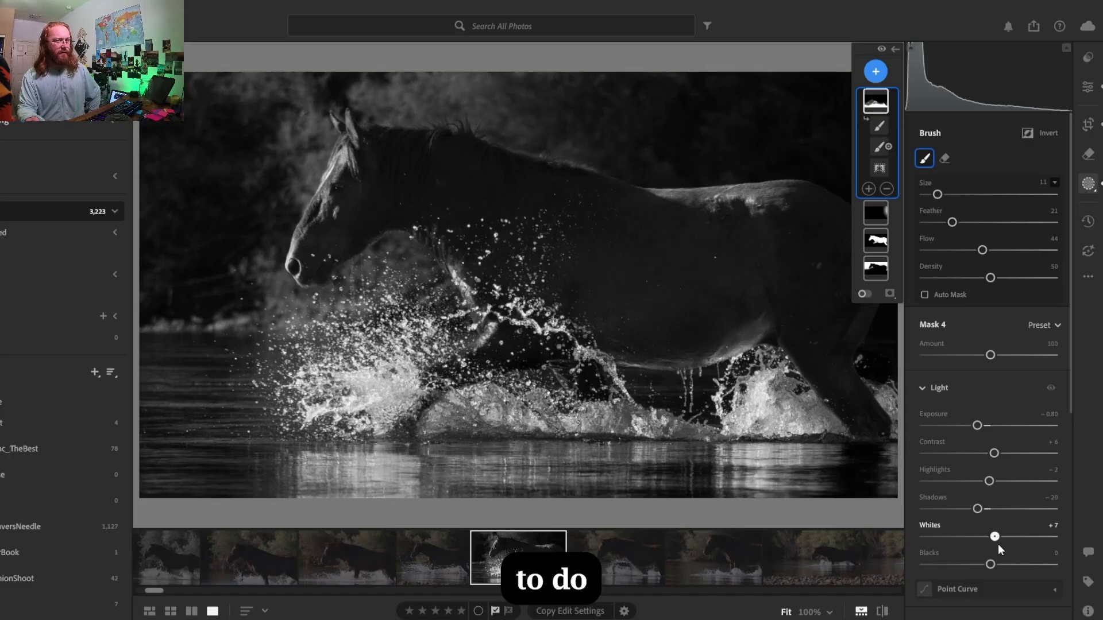
{"action": "left_click", "coordinate": [999, 543]}
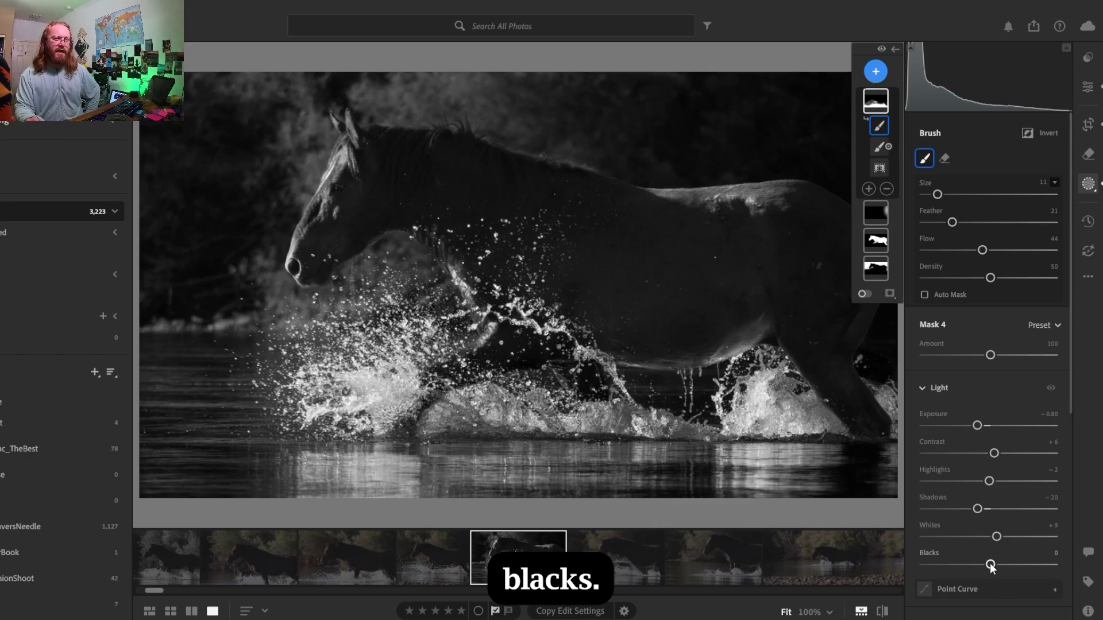
{"action": "mouse_move", "coordinate": [988, 565]}
{"action": "left_mouse_down"}
{"action": "mouse_move", "coordinate": [978, 566]}
{"action": "mouse_move", "coordinate": [1012, 560]}
{"action": "mouse_move", "coordinate": [961, 564]}
{"action": "mouse_move", "coordinate": [989, 565]}
{"action": "left_mouse_up"}
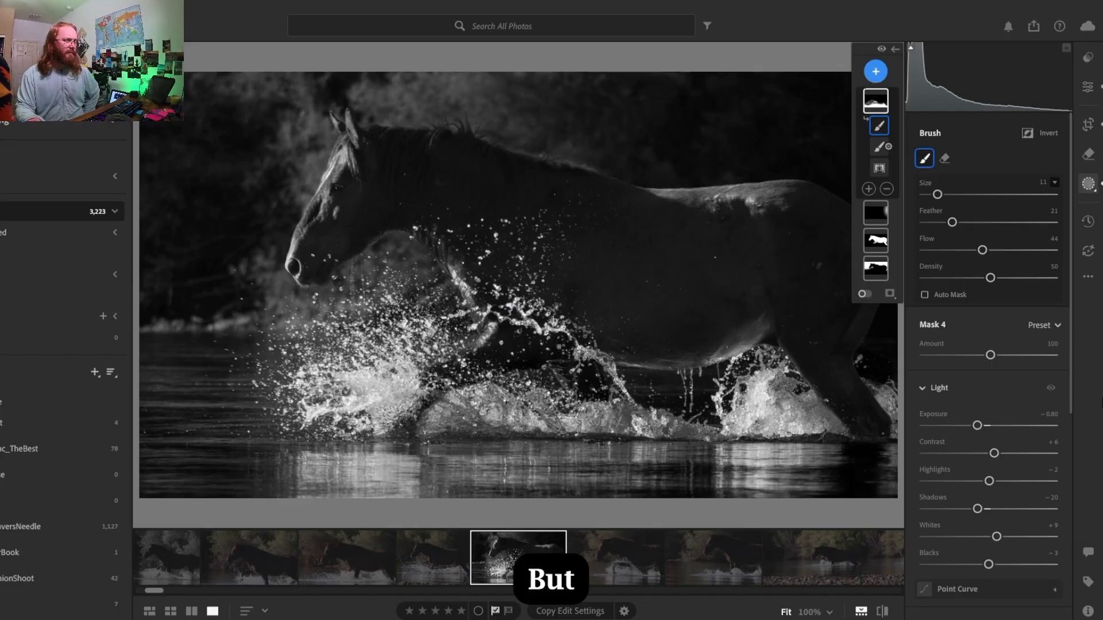
- Try stronger whites on the water mask, settle on +28, and lower its highlights to -10
{"action": "left_click_drag", "start_coordinate": [1002, 539], "coordinate": [1009, 537]}
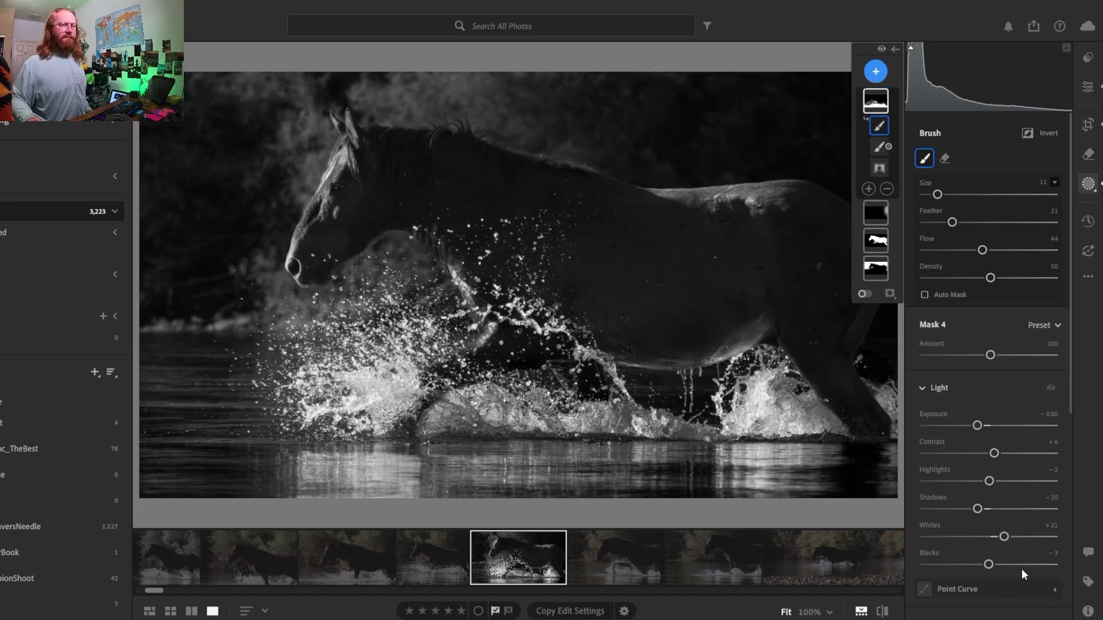
{"action": "left_click", "coordinate": [1009, 537]}
{"action": "left_click_drag", "start_coordinate": [1010, 536], "coordinate": [1012, 537]}
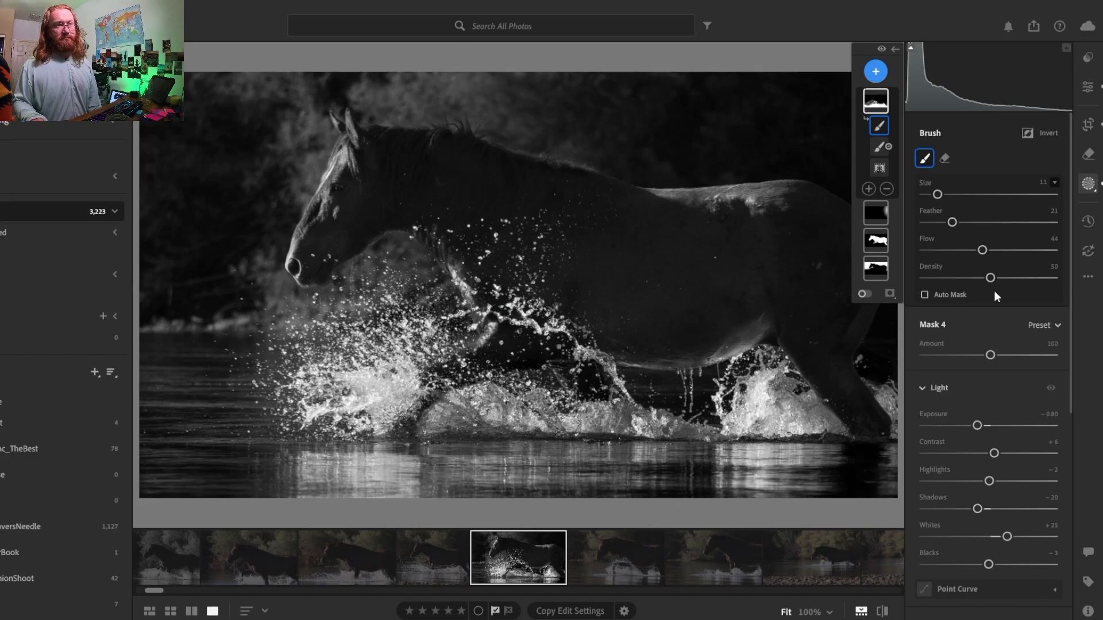
{"action": "left_click_drag", "start_coordinate": [1071, 324], "coordinate": [1071, 362]}
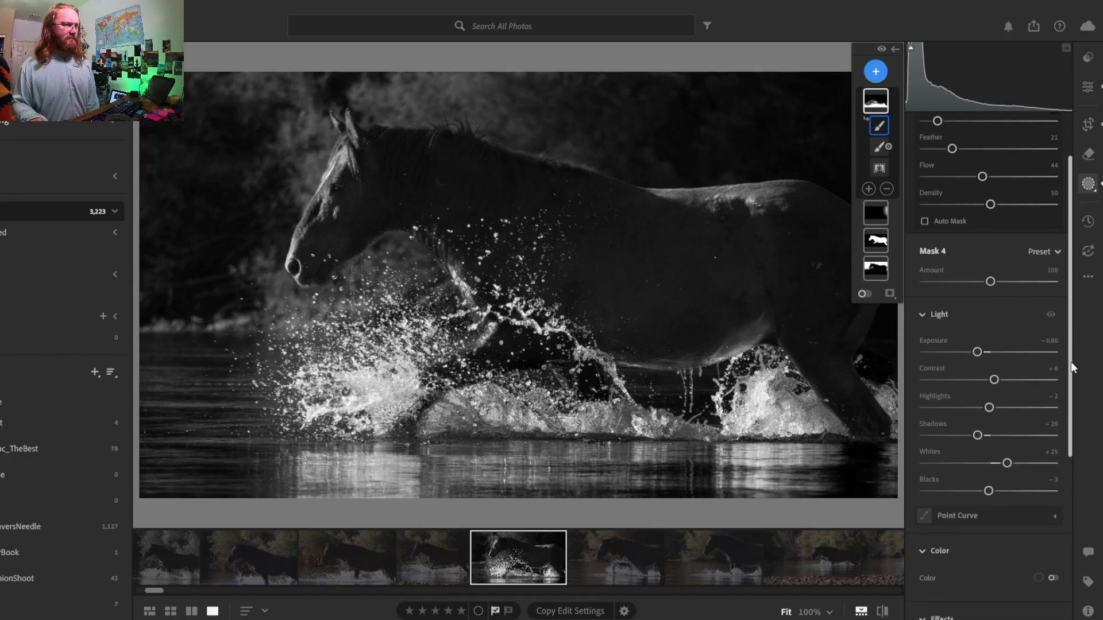
{"action": "left_click_drag", "start_coordinate": [1006, 462], "coordinate": [1010, 463]}
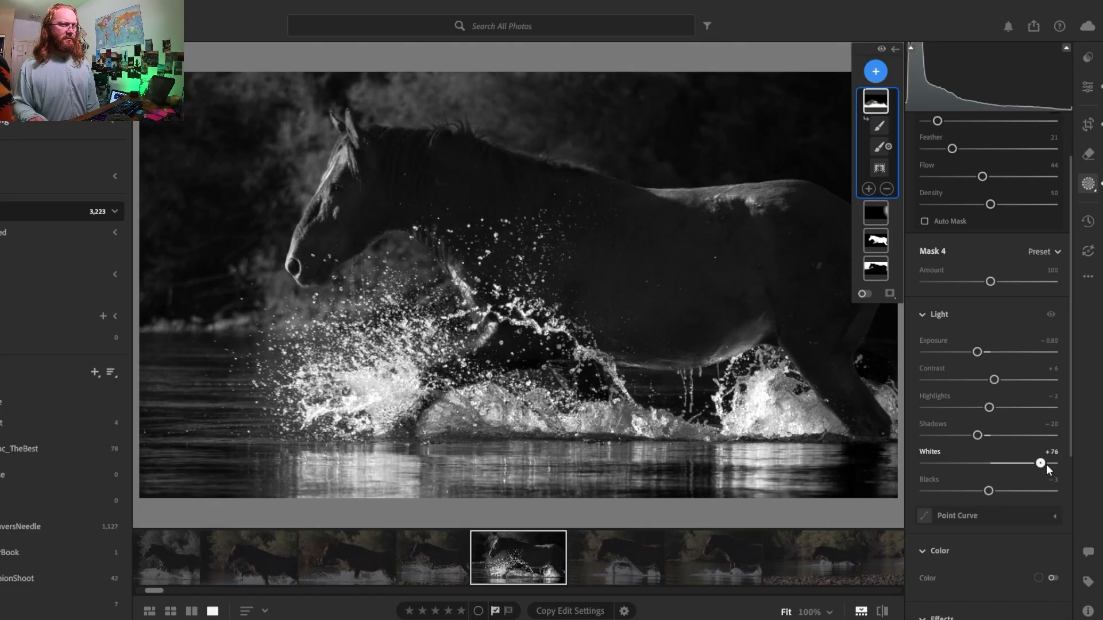
{"action": "left_click_drag", "start_coordinate": [1046, 464], "coordinate": [1014, 464]}
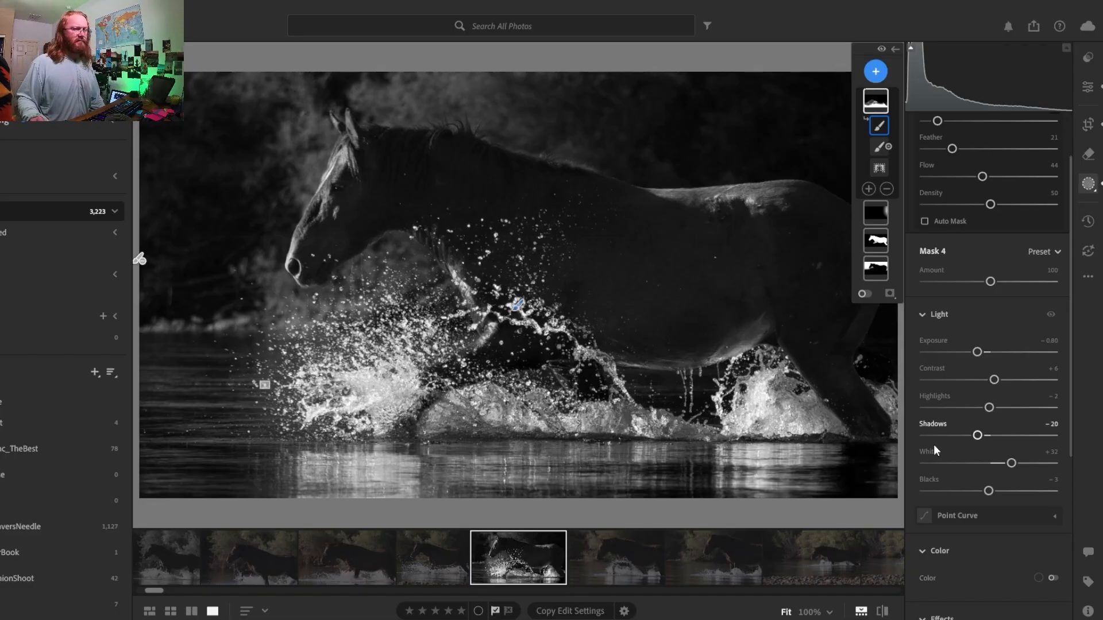
{"action": "left_click_drag", "start_coordinate": [1010, 464], "coordinate": [1005, 464]}
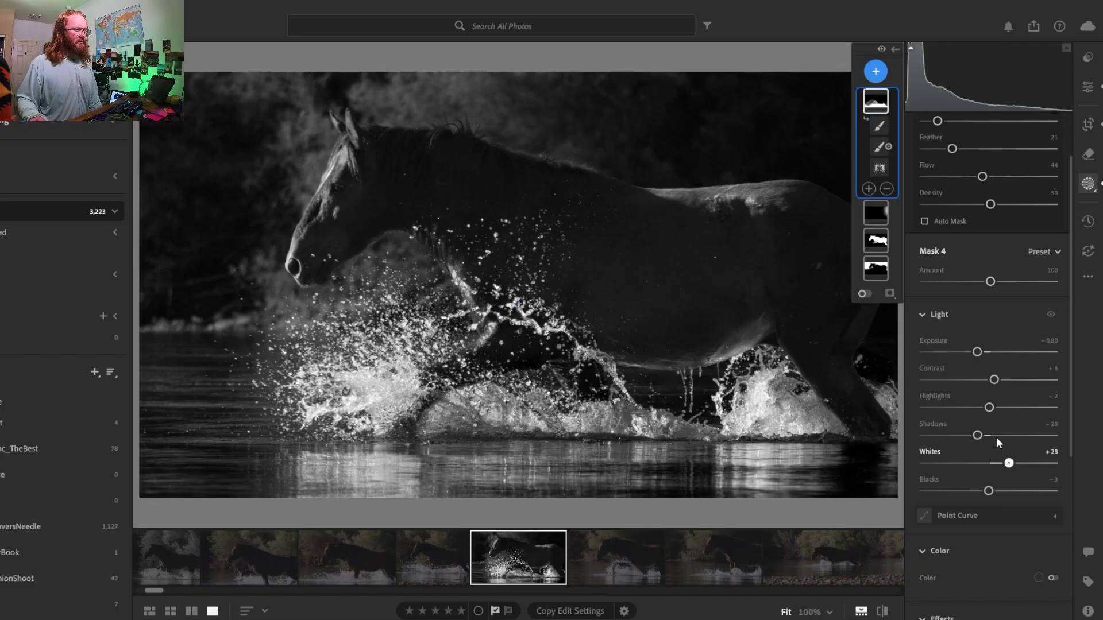
{"action": "left_click_drag", "start_coordinate": [989, 408], "coordinate": [984, 408]}
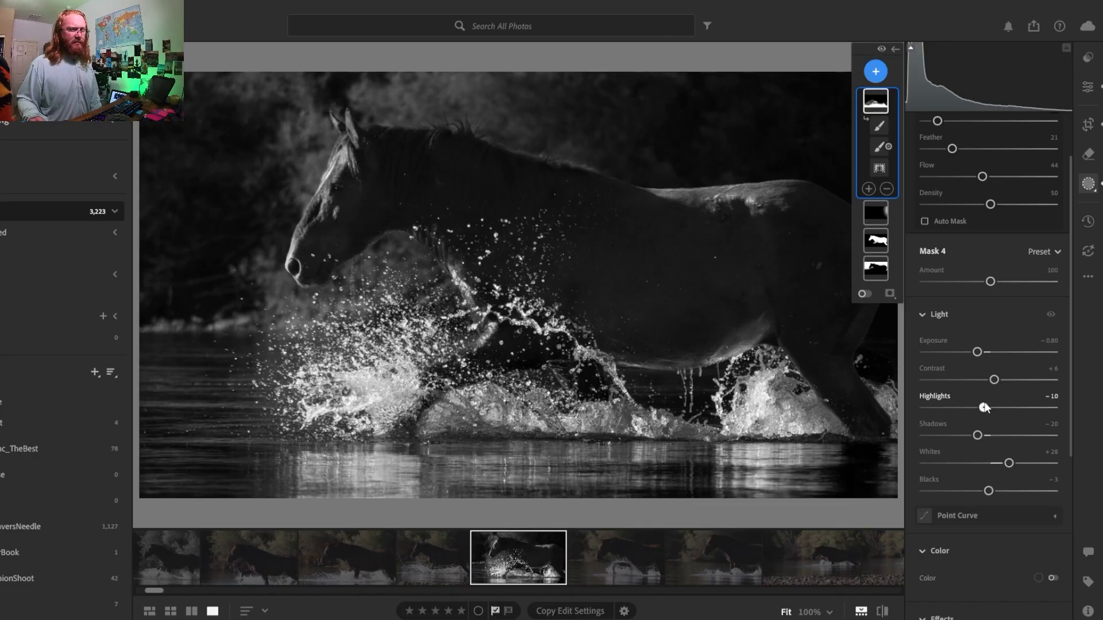
{"action": "key", "text": "b"}
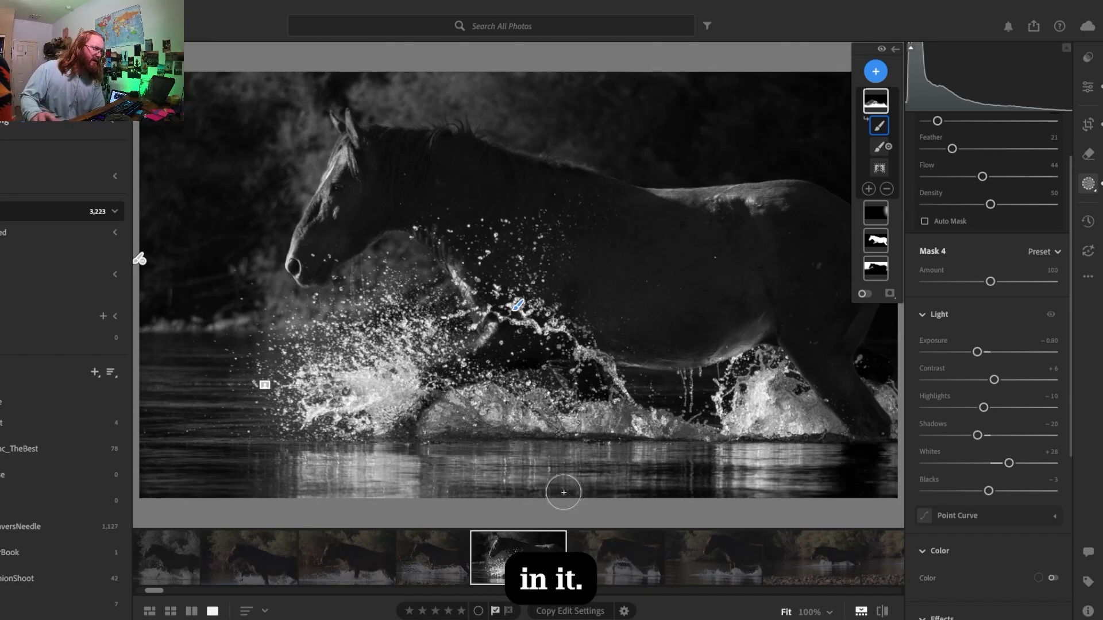
- Set the water mask's effects to texture +3, clarity +15 and dehaze +7
{"action": "scroll", "coordinate": [1070, 366], "scroll_direction": "down", "scroll_amount": 1}
{"action": "left_click_drag", "start_coordinate": [1070, 366], "coordinate": [1067, 380]}
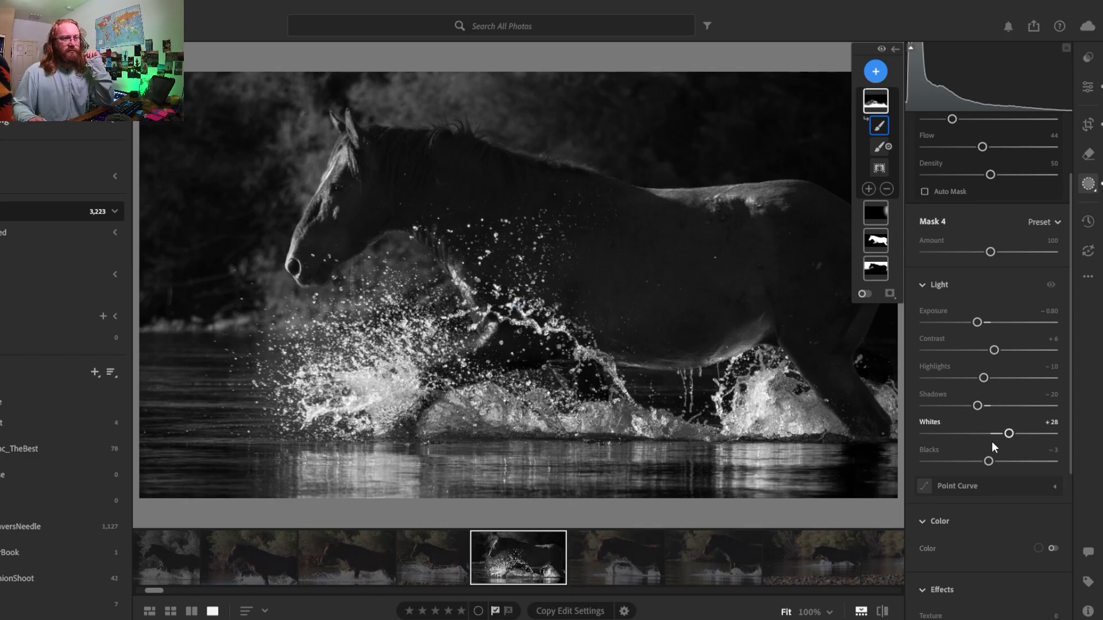
{"action": "scroll", "coordinate": [1070, 384], "scroll_direction": "down", "scroll_amount": 5}
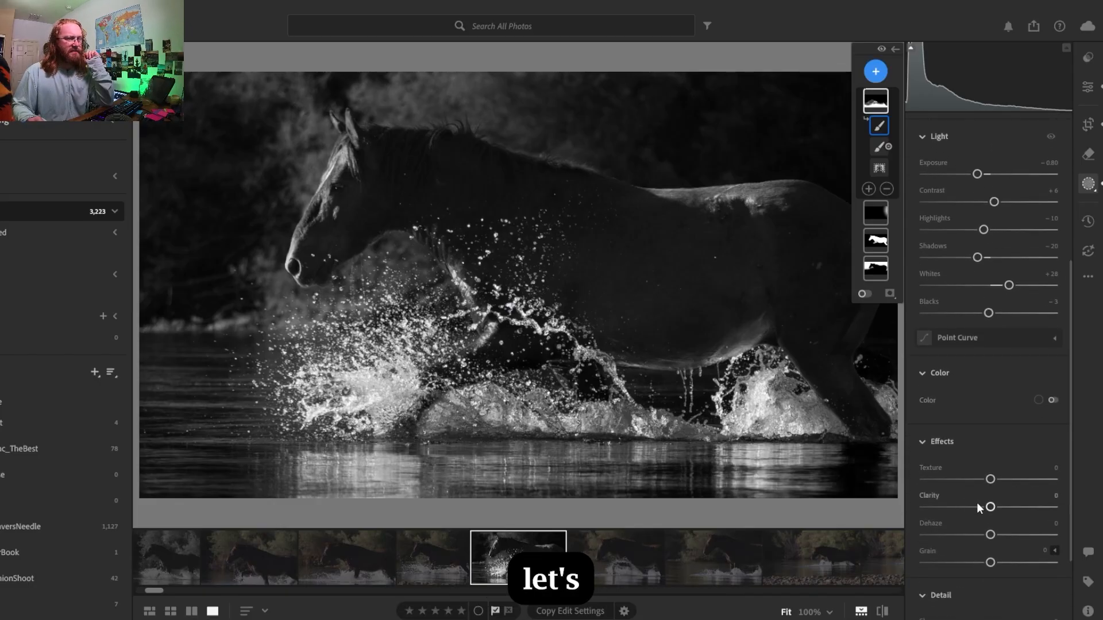
{"action": "mouse_move", "coordinate": [990, 507]}
{"action": "left_mouse_down"}
{"action": "mouse_move", "coordinate": [1054, 513]}
{"action": "mouse_move", "coordinate": [1000, 512]}
{"action": "mouse_move", "coordinate": [995, 484]}
{"action": "left_mouse_up"}
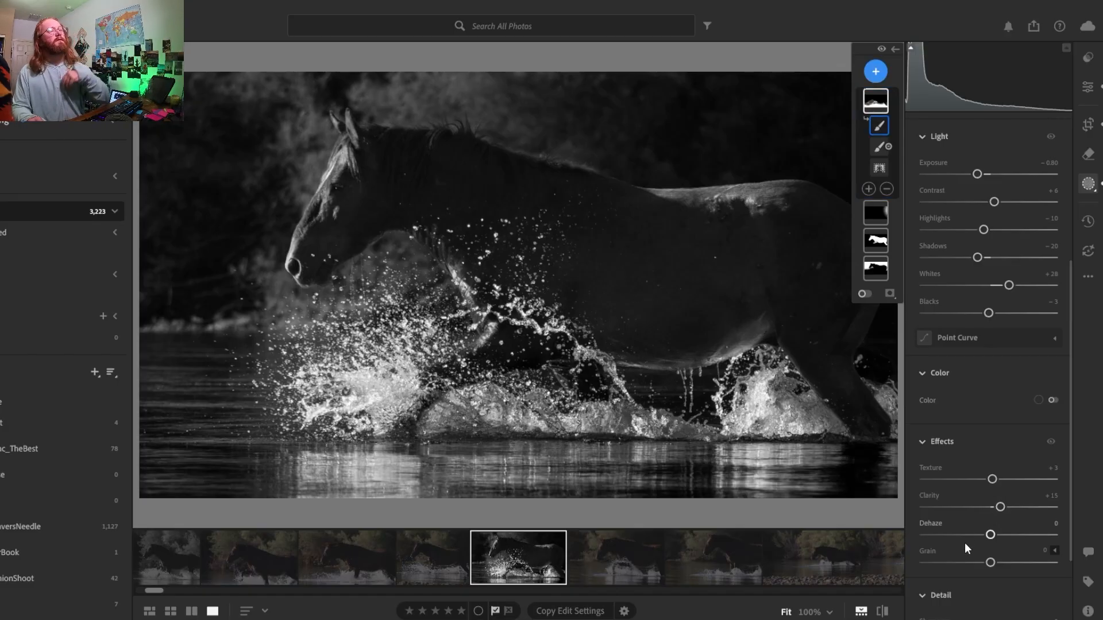
{"action": "mouse_move", "coordinate": [991, 535]}
{"action": "left_mouse_down"}
{"action": "mouse_move", "coordinate": [1061, 543]}
{"action": "mouse_move", "coordinate": [964, 539]}
{"action": "mouse_move", "coordinate": [996, 544]}
{"action": "left_mouse_up"}
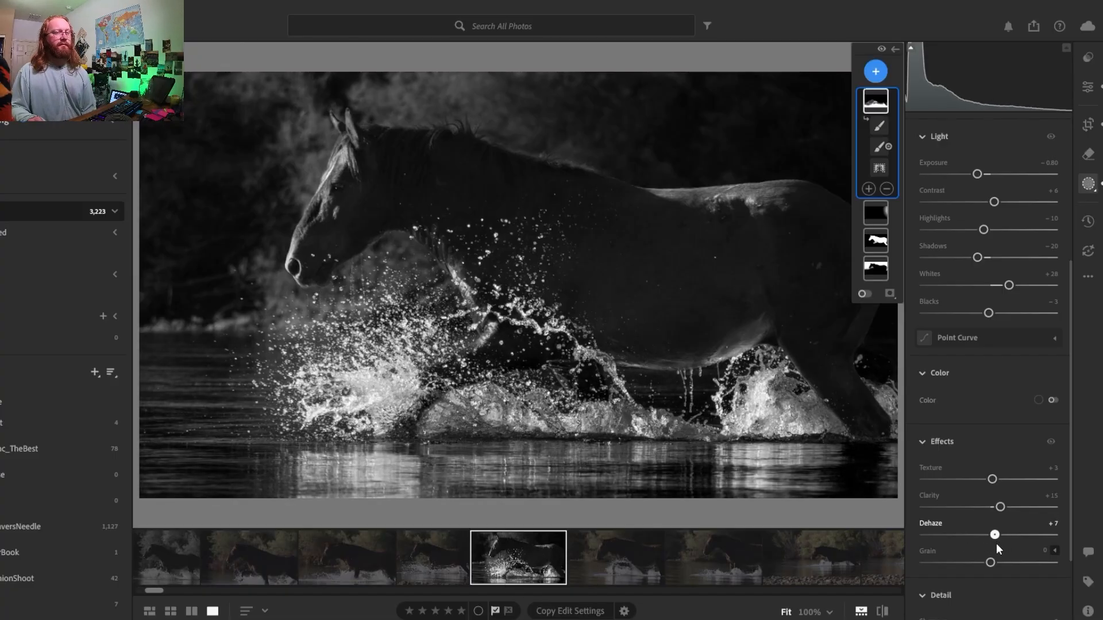
- Select the horse mask and set its dehaze to +17 and clarity to +13
{"action": "left_click", "coordinate": [872, 238]}
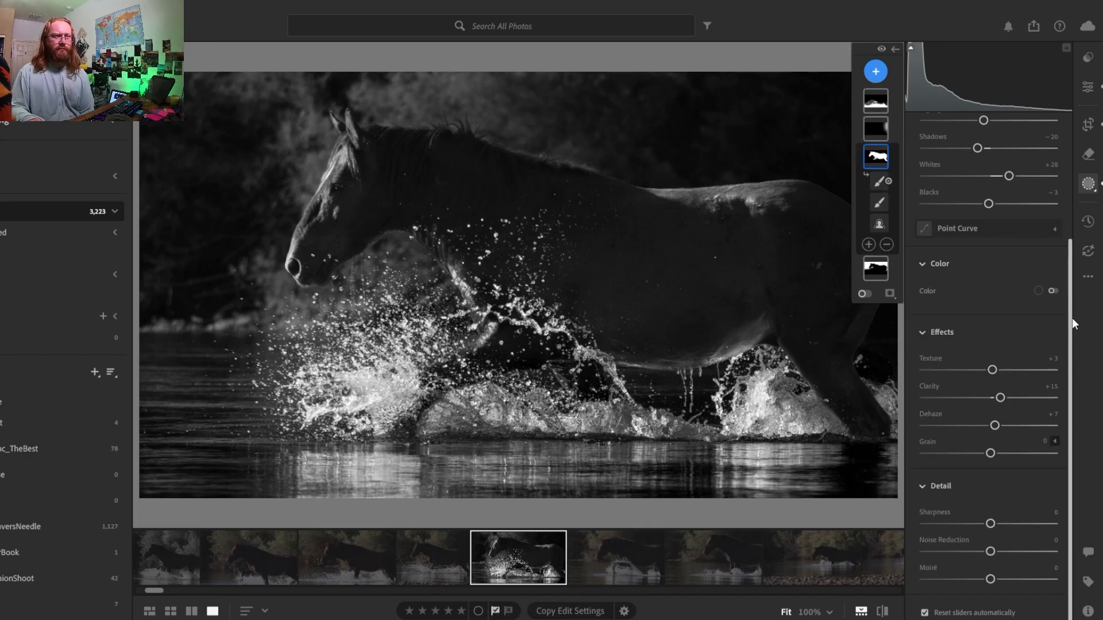
{"action": "left_click", "coordinate": [884, 155]}
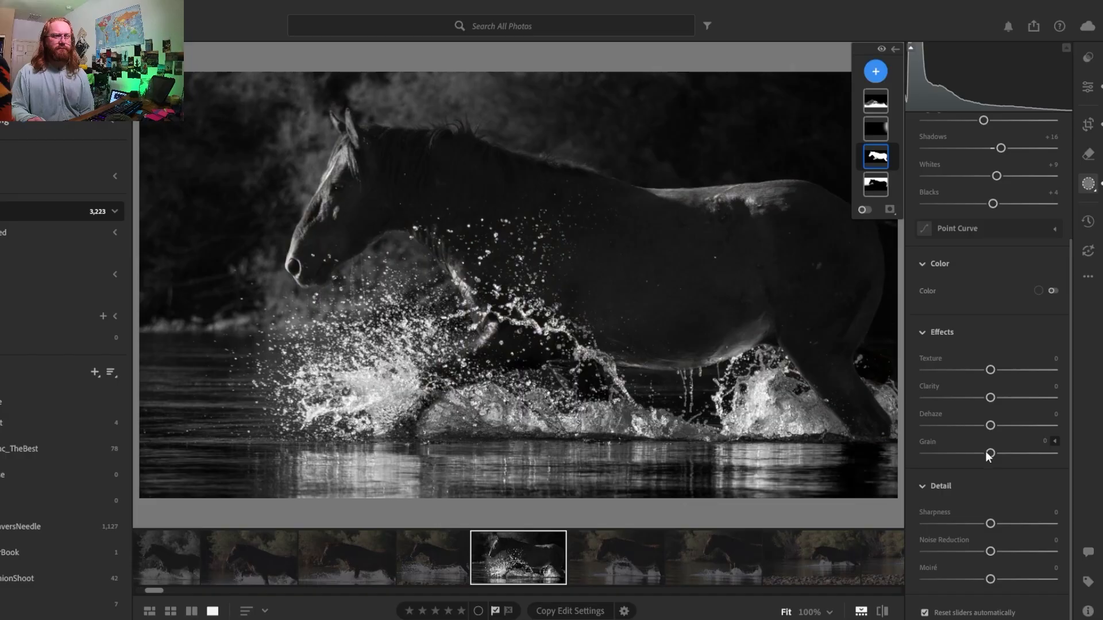
{"action": "left_click_drag", "start_coordinate": [995, 425], "coordinate": [1005, 425]}
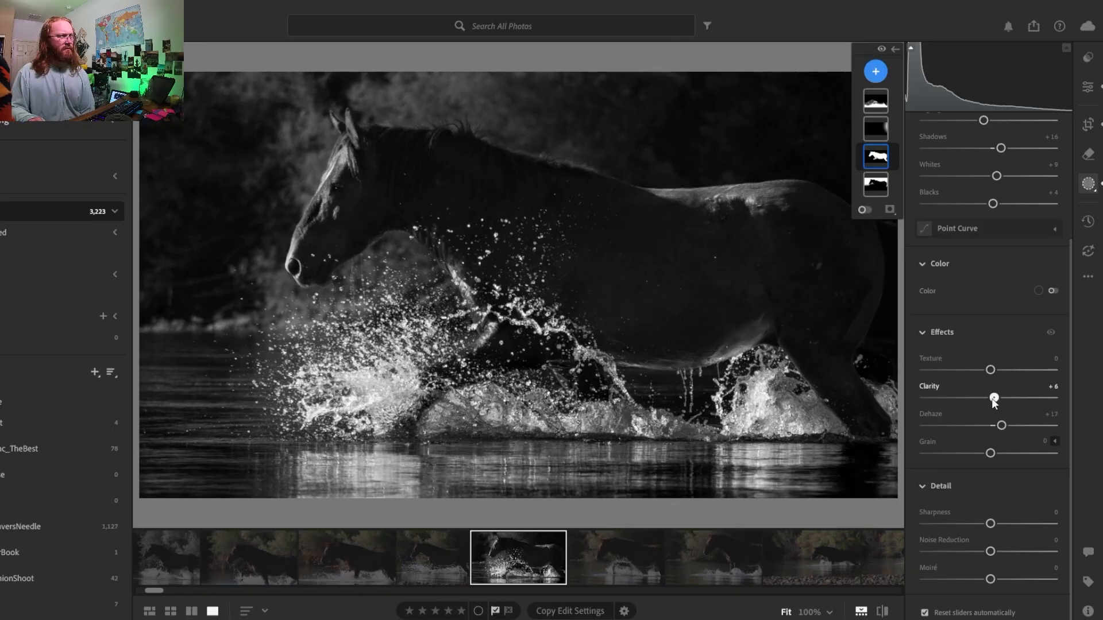
{"action": "left_click_drag", "start_coordinate": [1002, 401], "coordinate": [999, 401]}
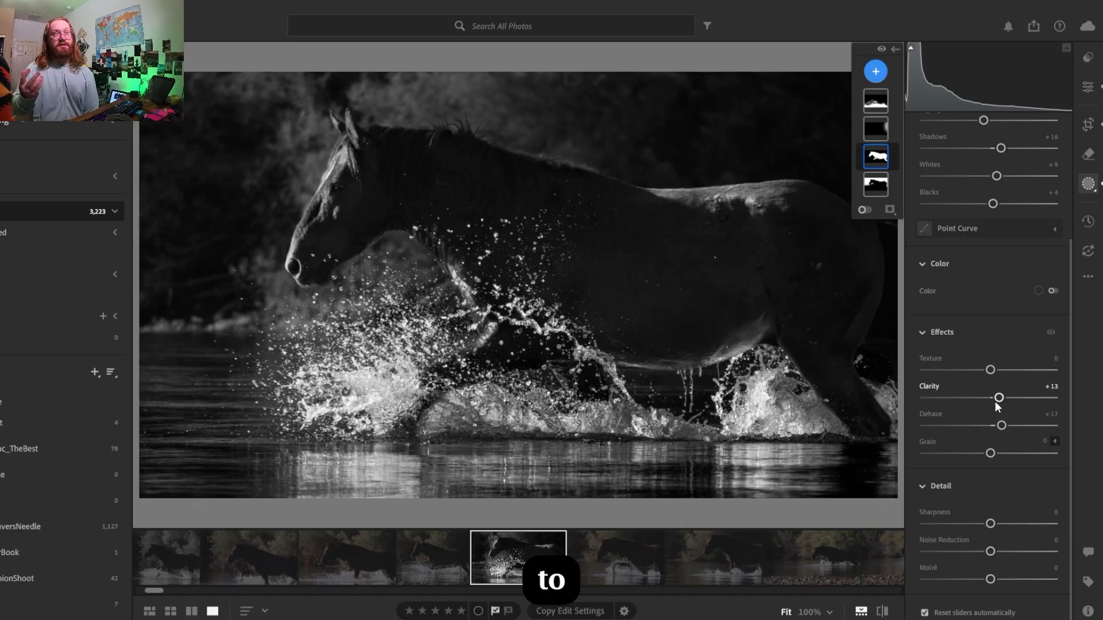
{"action": "mouse_move", "coordinate": [867, 101]}
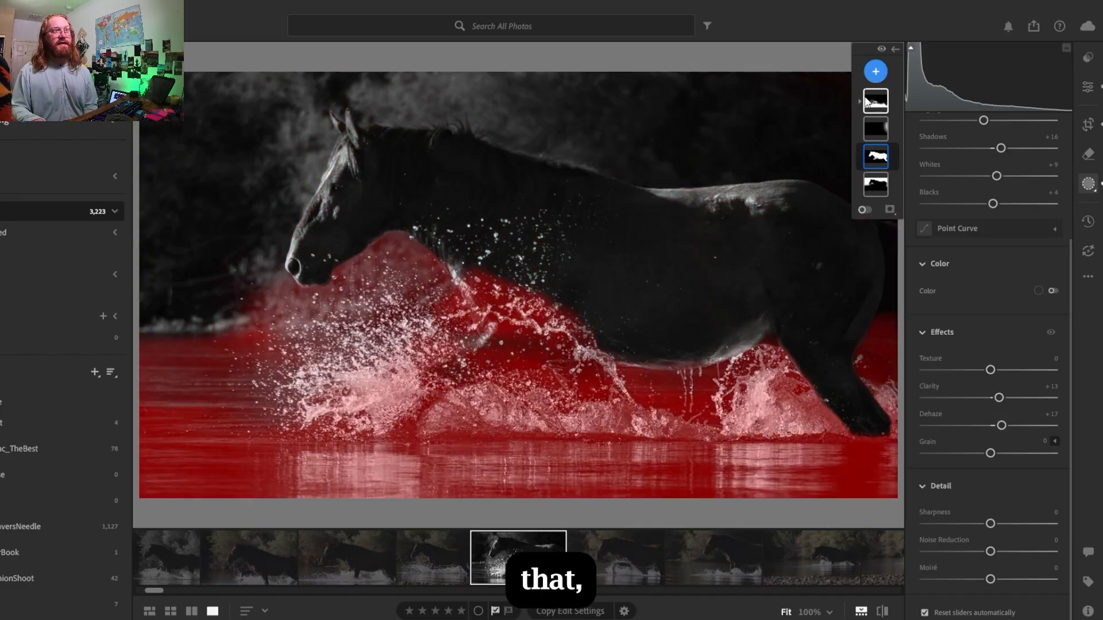
- Return to the horse mask after checking the water mask, raise its highlights and set its dehaze to +20
{"action": "left_click", "coordinate": [868, 102]}
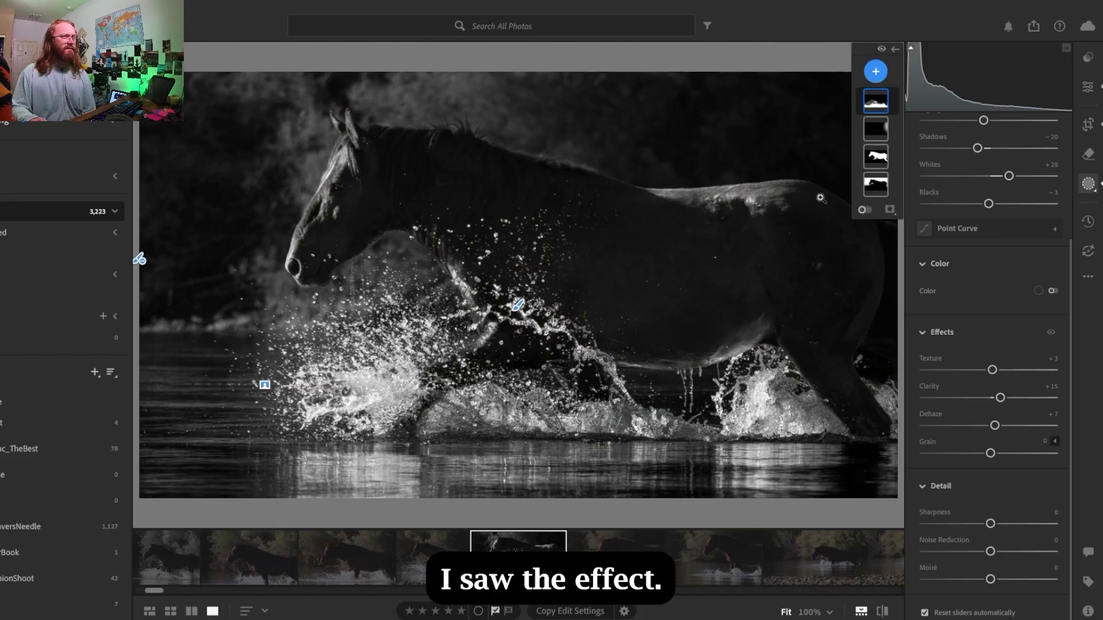
{"action": "left_click", "coordinate": [880, 156]}
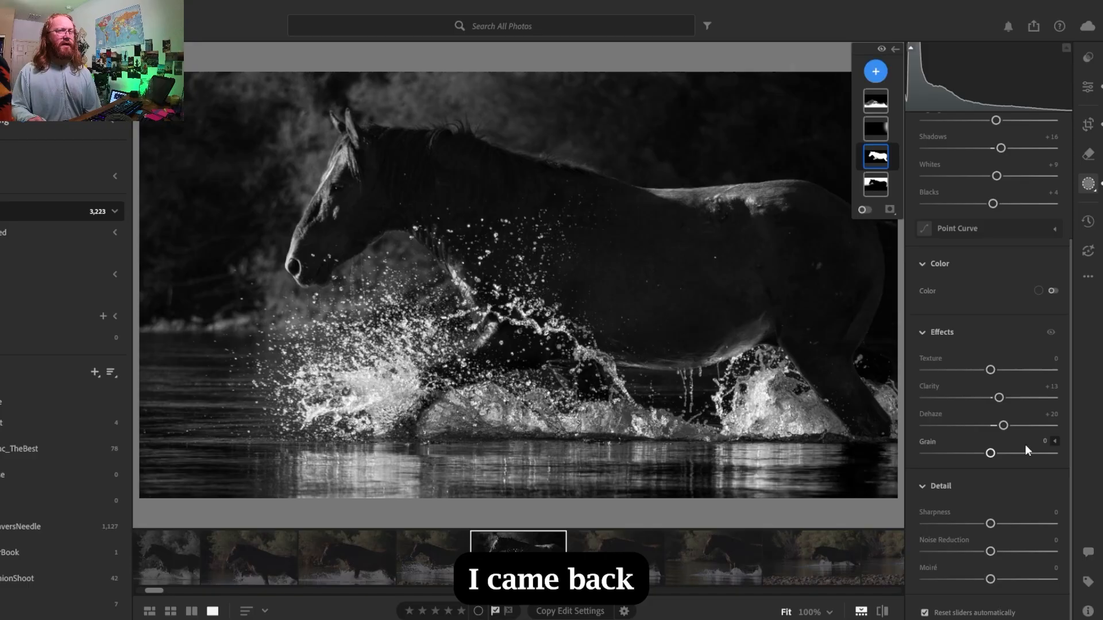
- Select the water mask and set its grain to +7
{"action": "mouse_move", "coordinate": [880, 141]}
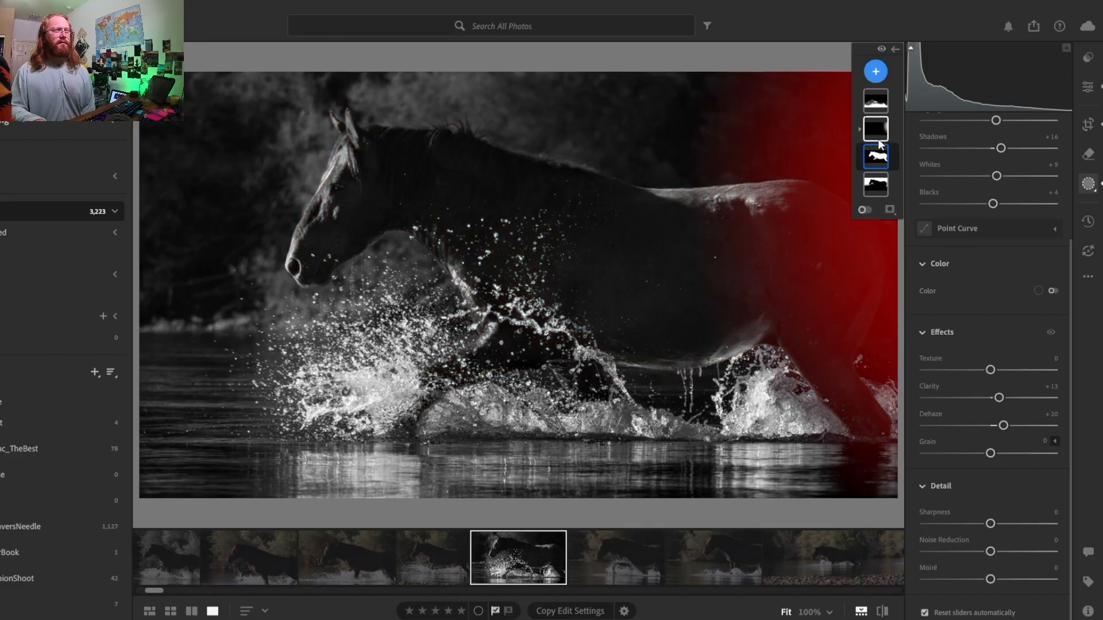
{"action": "left_click", "coordinate": [879, 104]}
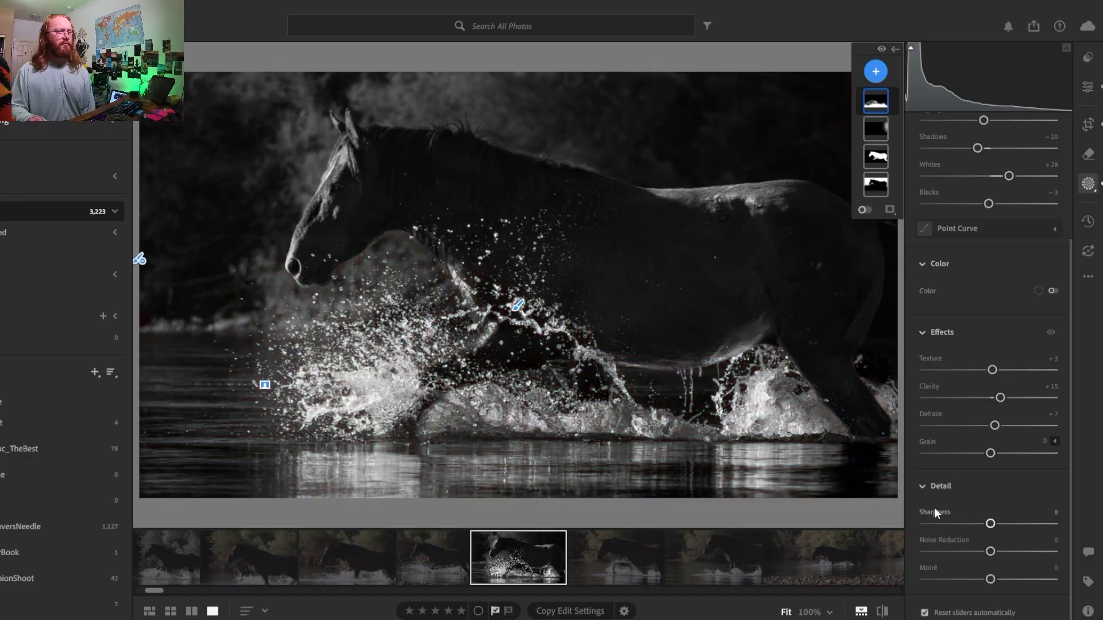
{"action": "left_click", "coordinate": [994, 456]}
{"action": "left_click", "coordinate": [998, 456]}
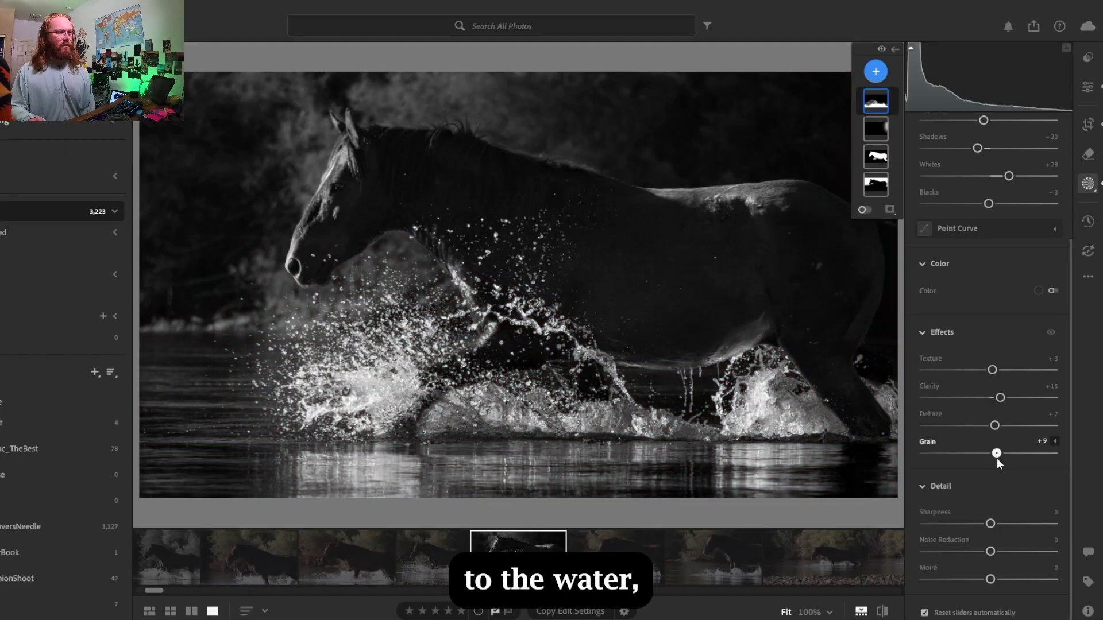
{"action": "left_click_drag", "start_coordinate": [995, 459], "coordinate": [998, 459]}
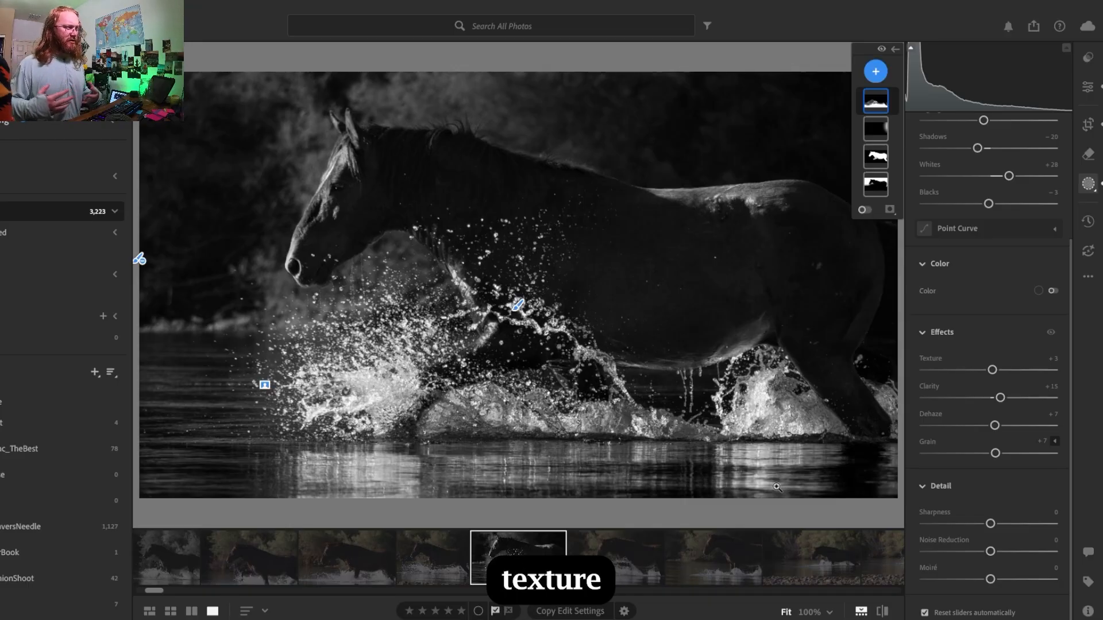
- Set the whole photo's effects to texture +5, clarity +2, dehaze +6, vignette -7 and grain 15
{"action": "left_click", "coordinate": [1088, 86]}
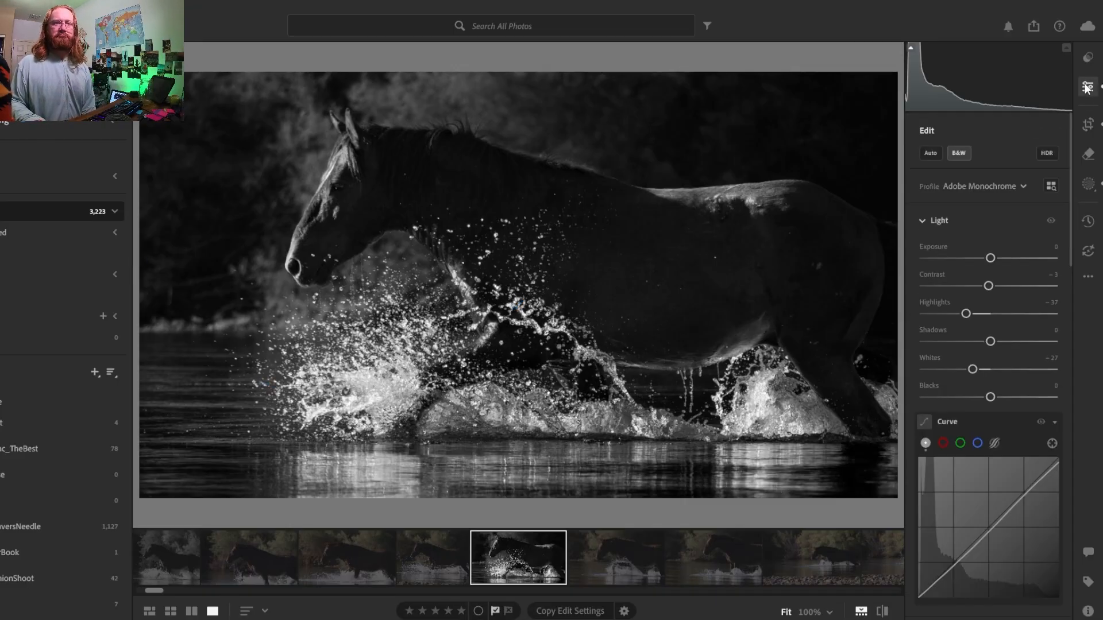
{"action": "left_click_drag", "start_coordinate": [1071, 210], "coordinate": [1071, 371]}
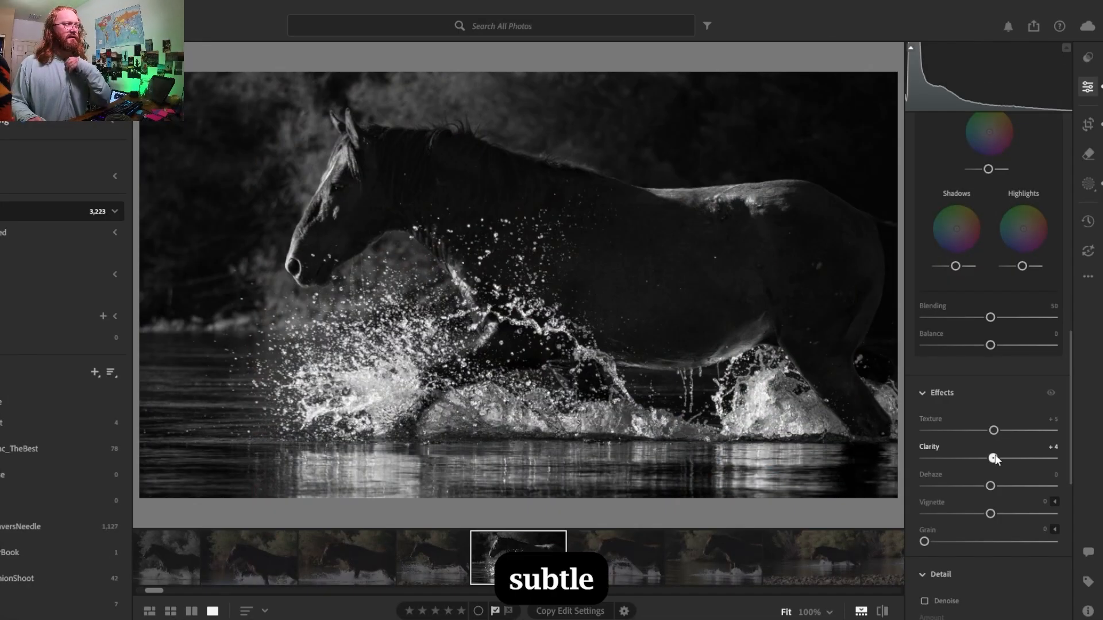
{"action": "left_click_drag", "start_coordinate": [994, 457], "coordinate": [994, 487]}
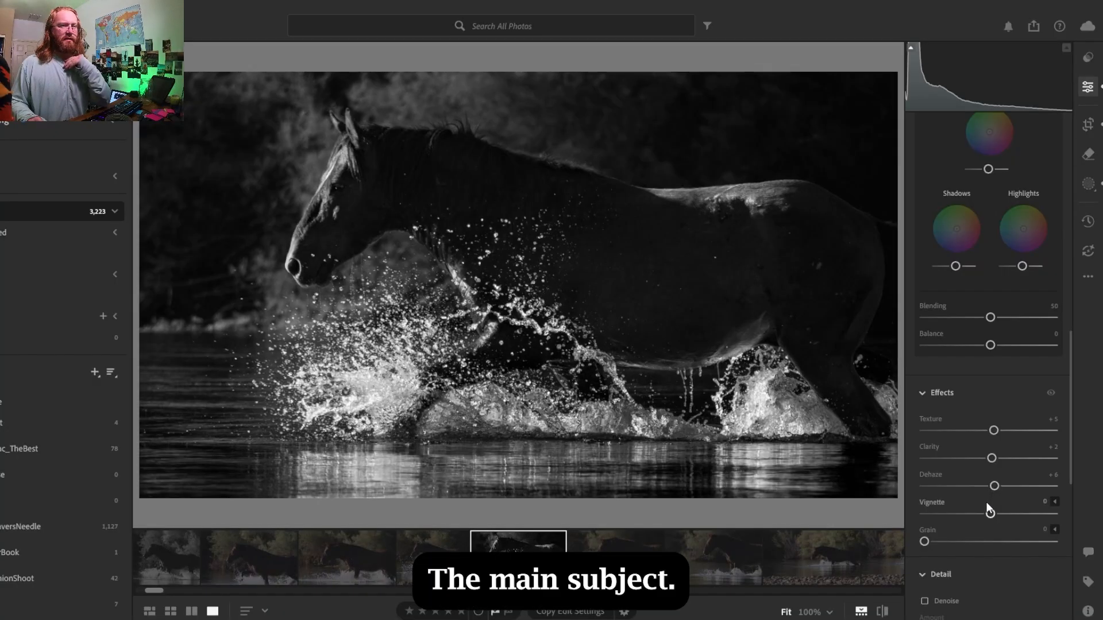
{"action": "left_click_drag", "start_coordinate": [990, 515], "coordinate": [987, 516]}
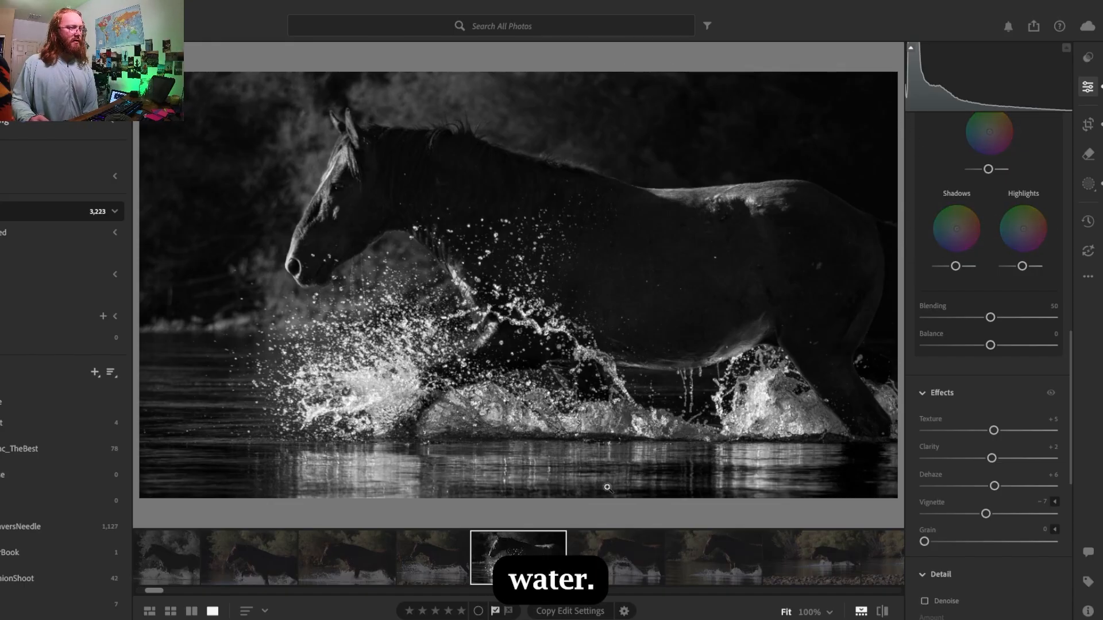
{"action": "left_click_drag", "start_coordinate": [930, 542], "coordinate": [941, 542]}
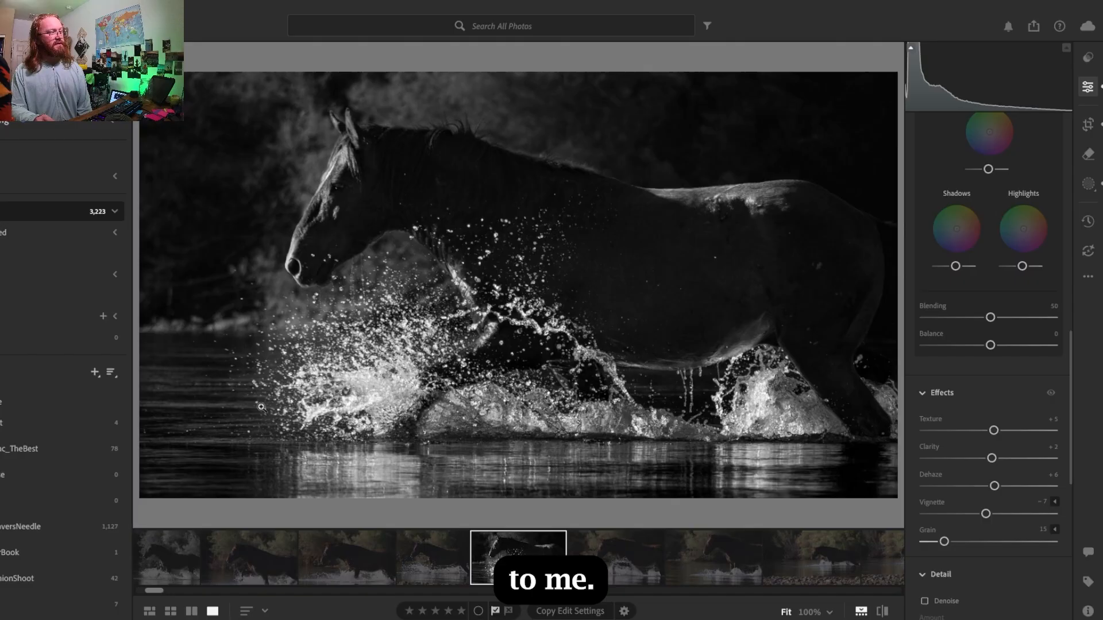
- Reopen the background mask, Mask 1, and add a brush component to it
{"action": "left_click", "coordinate": [1088, 184]}
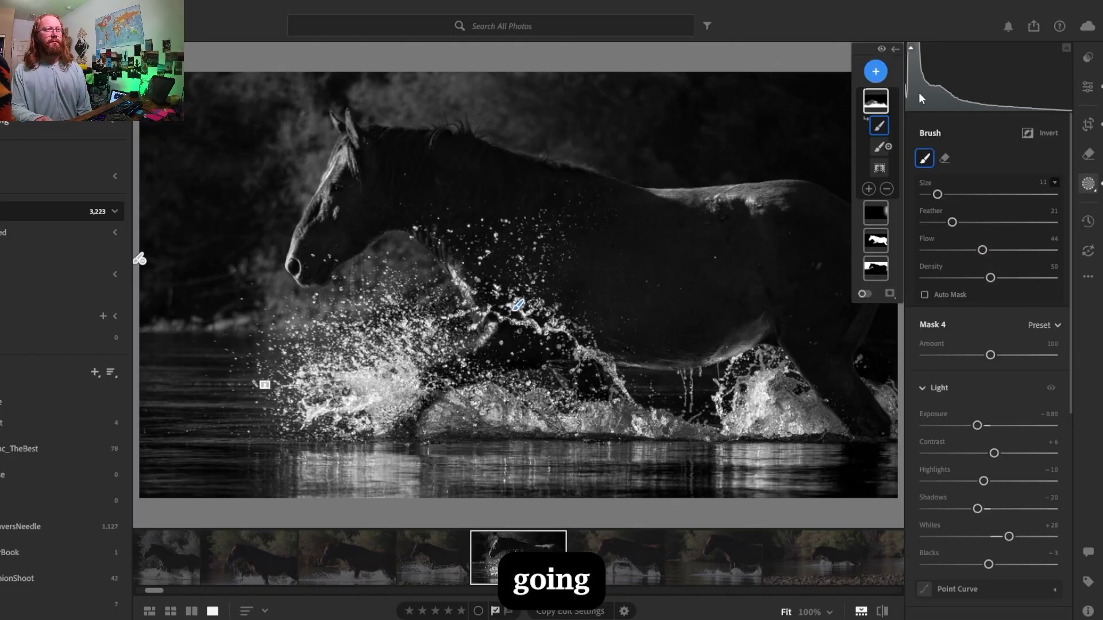
{"action": "left_click", "coordinate": [875, 269]}
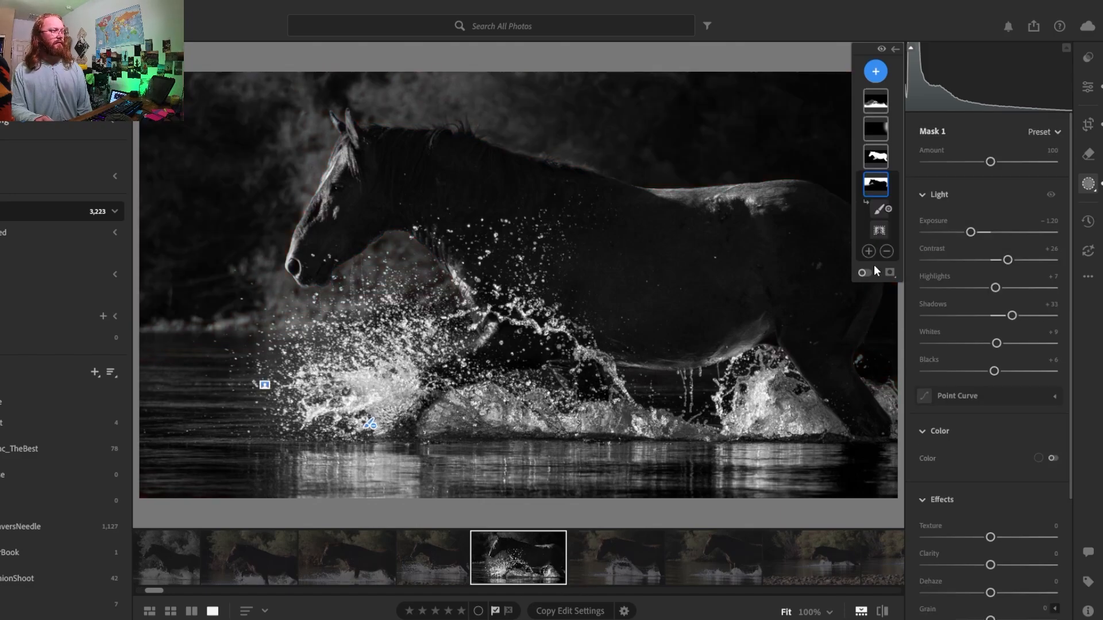
{"action": "mouse_move", "coordinate": [887, 189]}
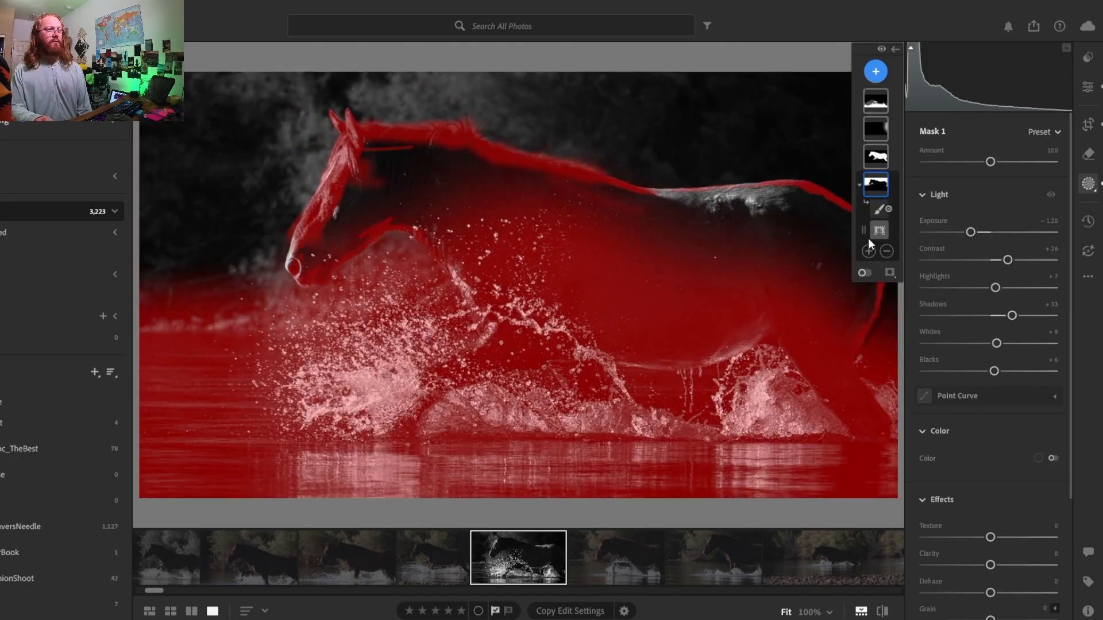
{"action": "left_click", "coordinate": [868, 251]}
{"action": "left_click", "coordinate": [881, 402]}
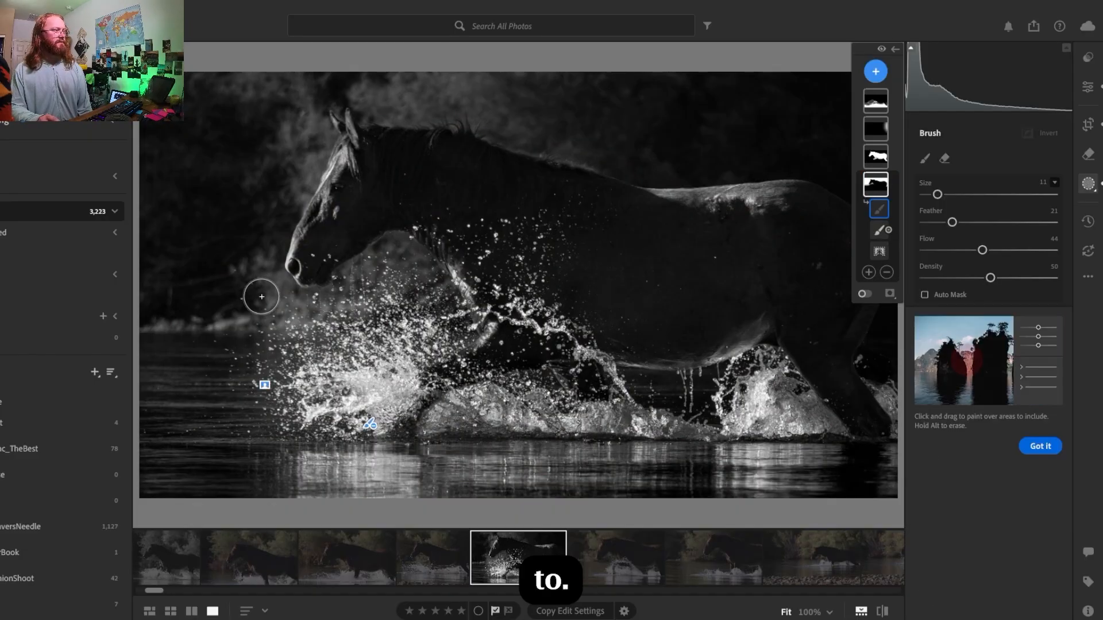
- Enlarge the brush, set its feather to 52 and paint over the background just below and in front of the horse's muzzle
{"action": "key", "text": "bracketright"}
{"action": "key", "text": "bracketright"}
{"action": "key", "text": "bracketright"}
{"action": "left_click_drag", "start_coordinate": [952, 222], "coordinate": [992, 223]}
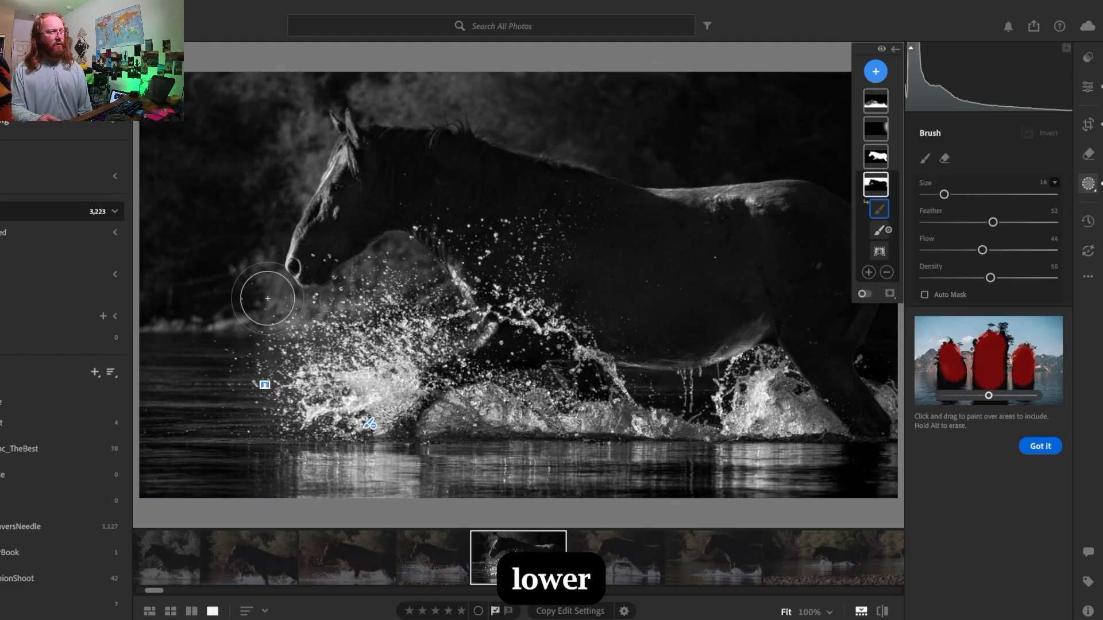
{"action": "left_click_drag", "start_coordinate": [268, 298], "coordinate": [278, 300]}
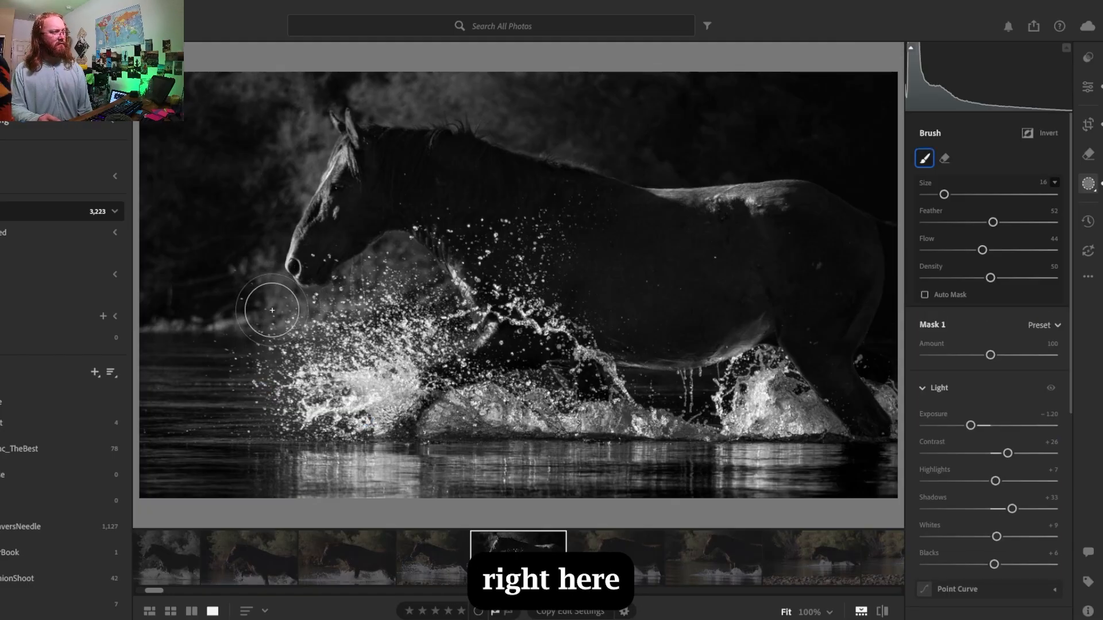
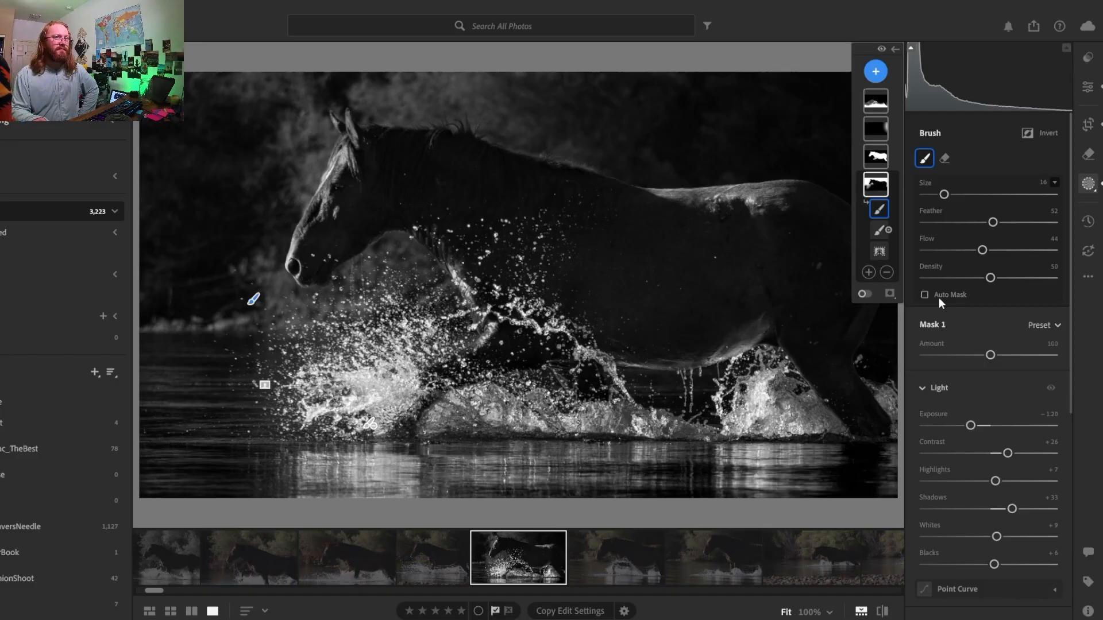
- Return to the whole photo's edit settings and enable Denoise at an amount of 50
{"action": "left_click", "coordinate": [1089, 87]}
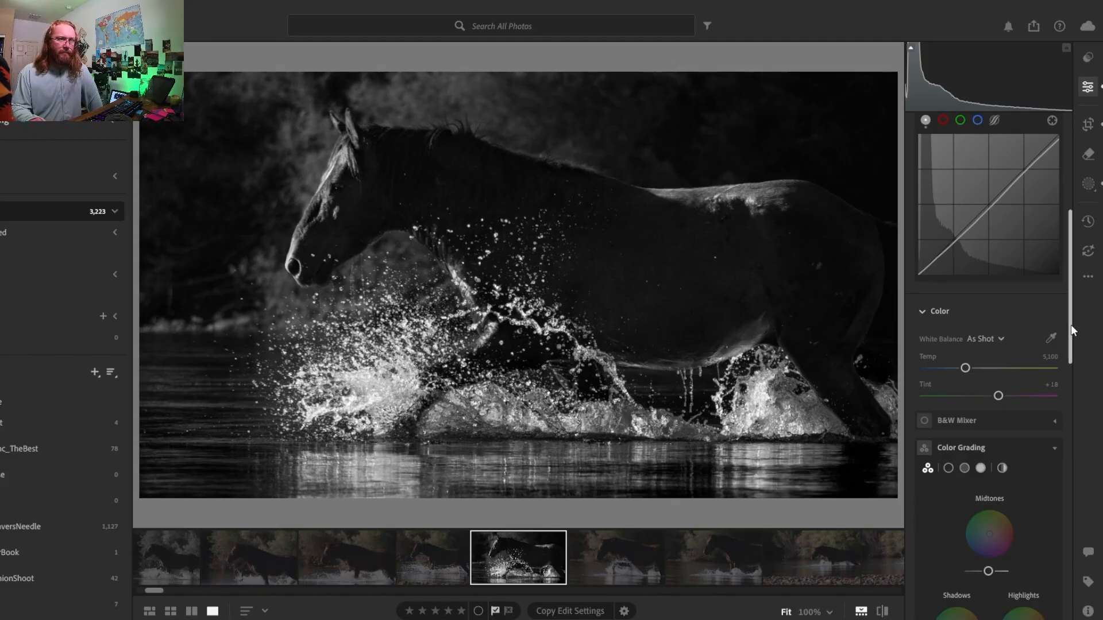
{"action": "left_click_drag", "start_coordinate": [1071, 325], "coordinate": [1058, 498]}
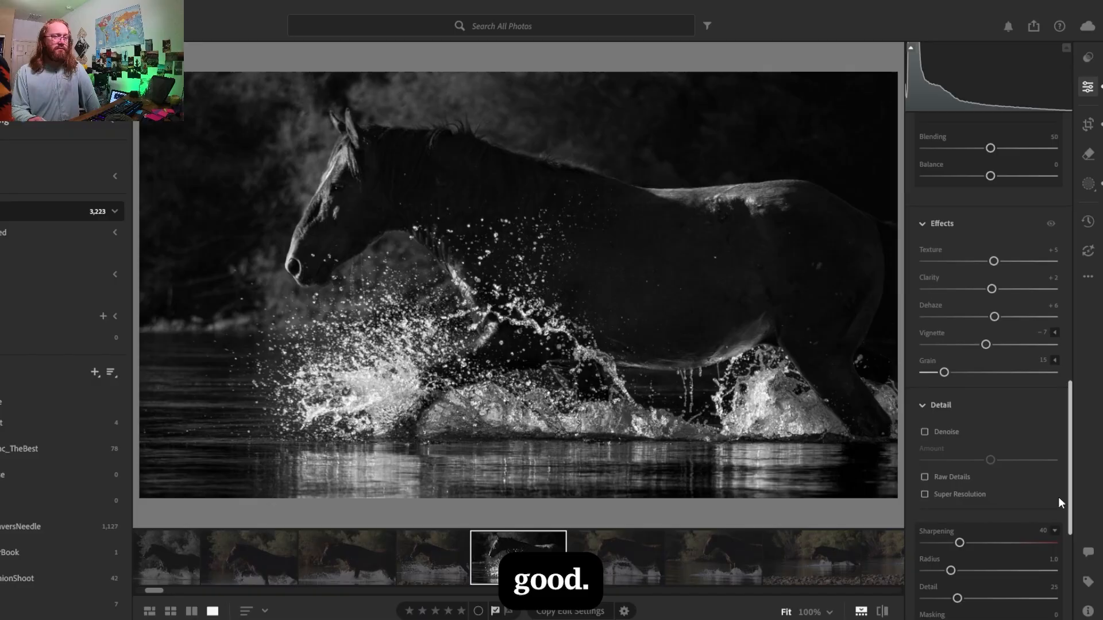
{"action": "left_click", "coordinate": [923, 430]}
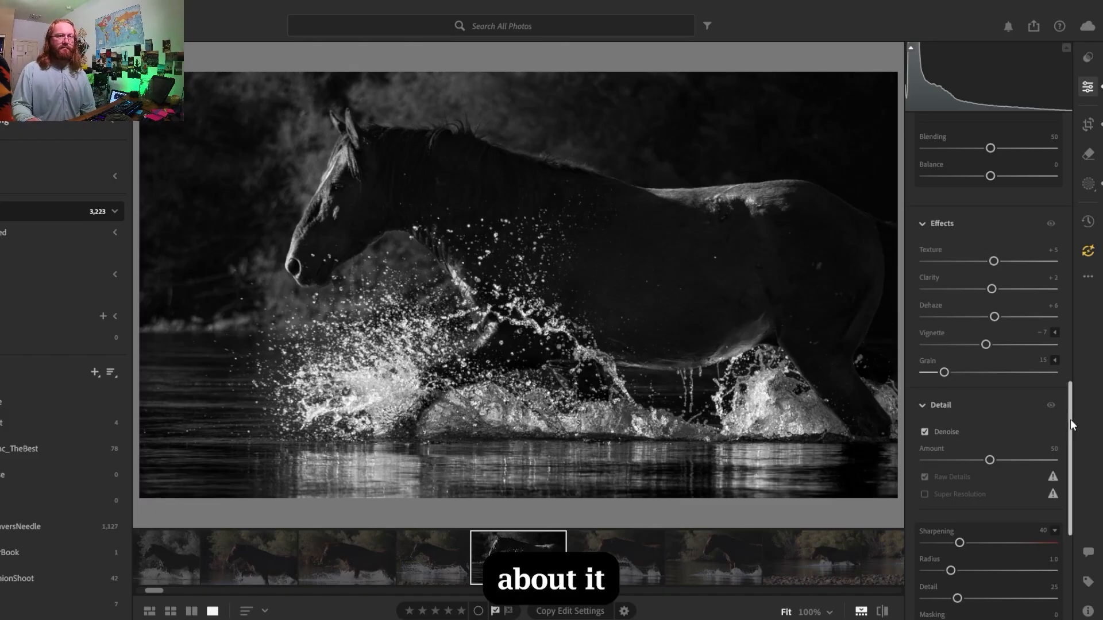
- Set the whole photo's sharpening to 89 with masking at 84
{"action": "left_click_drag", "start_coordinate": [1070, 420], "coordinate": [1064, 457]}
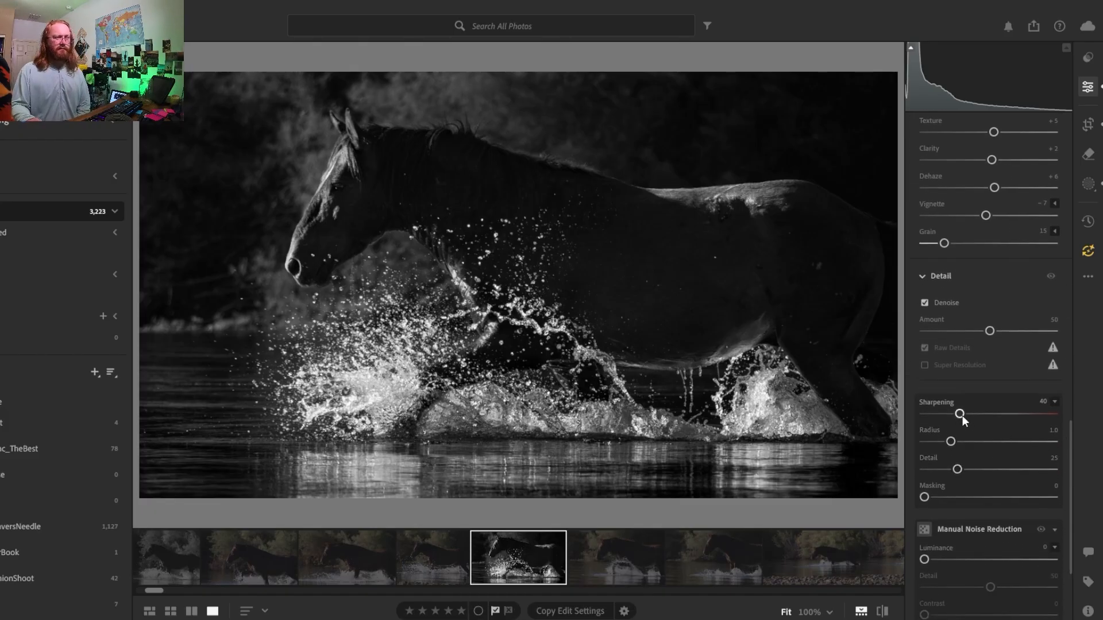
{"action": "left_click_drag", "start_coordinate": [963, 414], "coordinate": [1001, 430]}
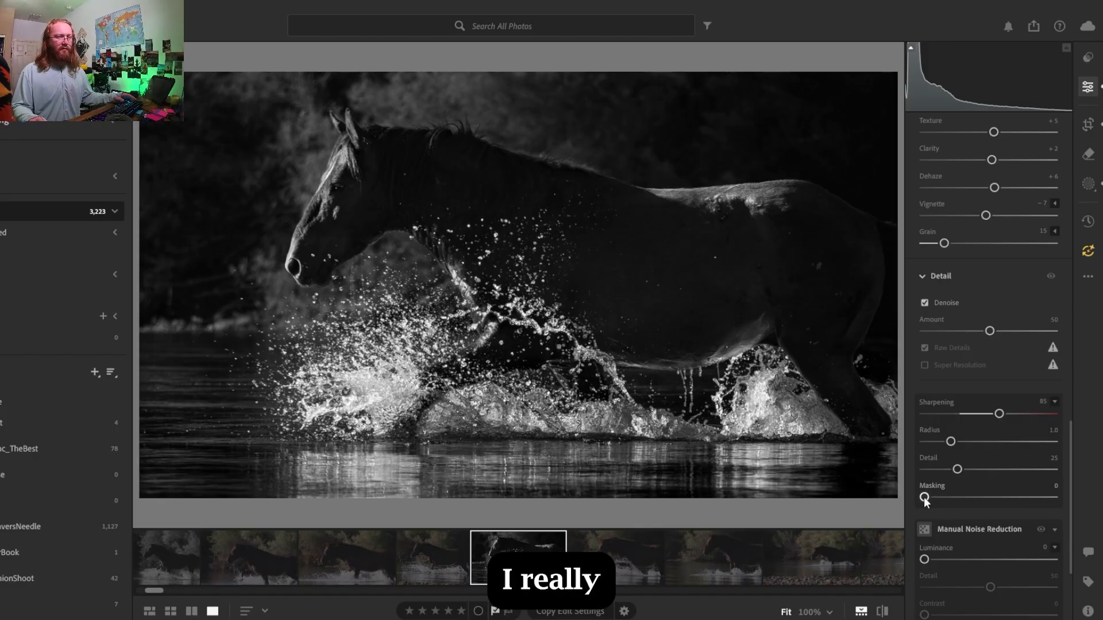
{"action": "left_click_drag", "start_coordinate": [930, 497], "coordinate": [1036, 495]}
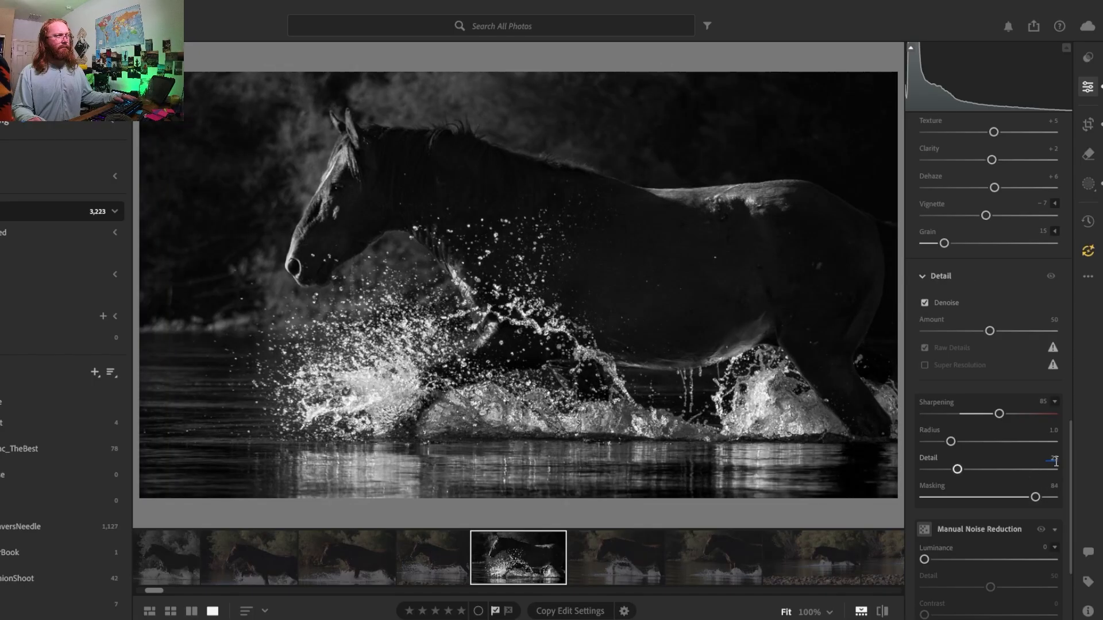
{"action": "left_click_drag", "start_coordinate": [1004, 414], "coordinate": [1002, 414]}
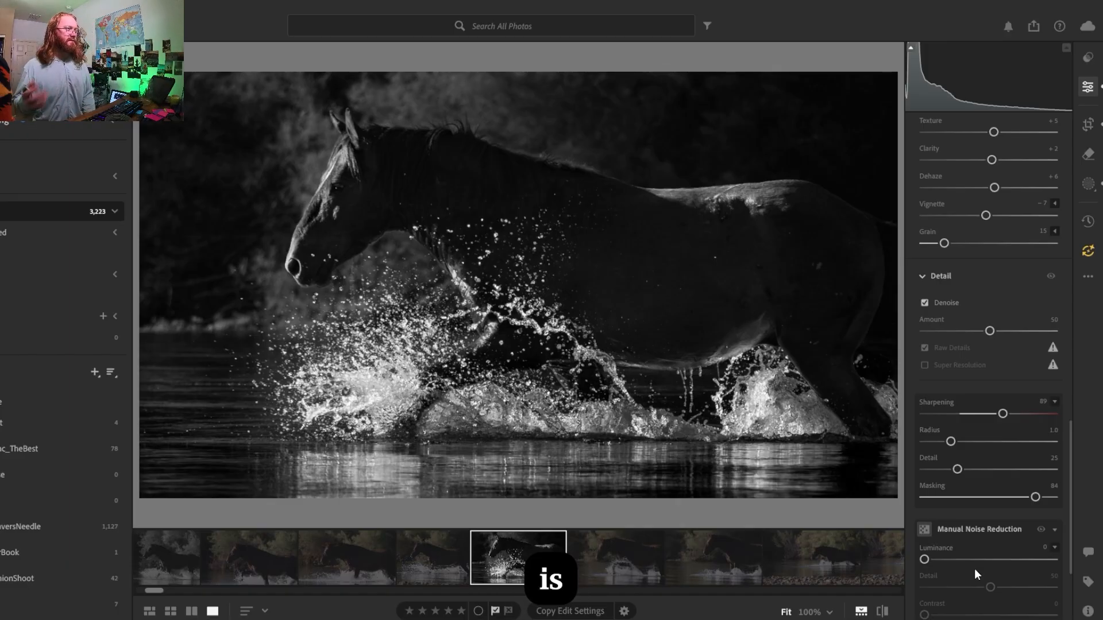
- Check the sharpened detail around the horse's muzzle and the splash at 100%, and rate the photo four stars
{"action": "left_click", "coordinate": [396, 249]}
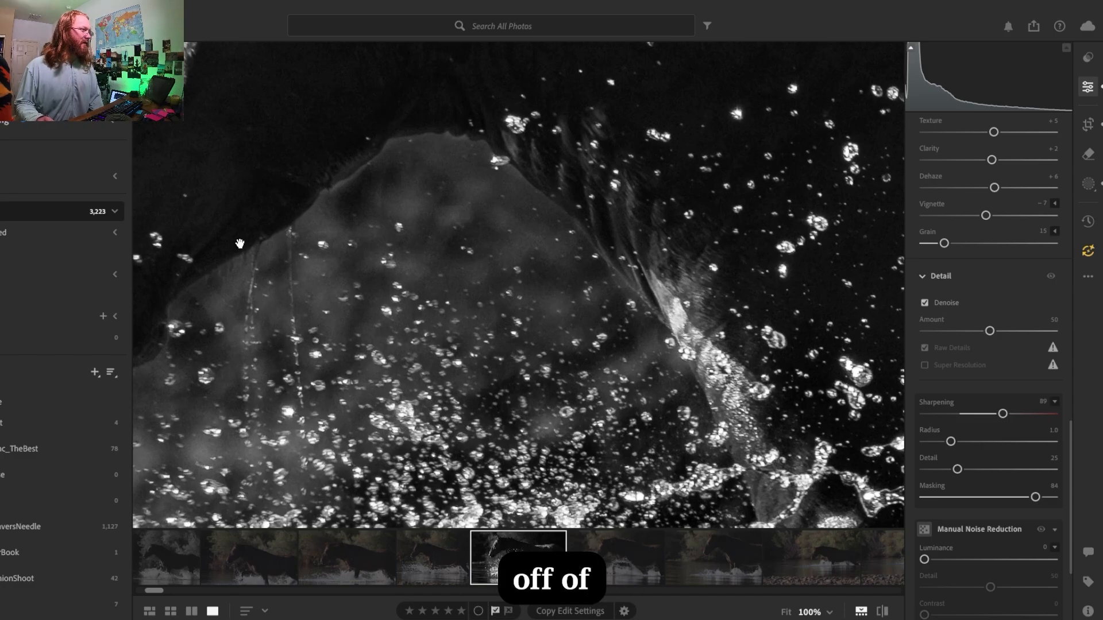
{"action": "left_click_drag", "start_coordinate": [240, 244], "coordinate": [472, 216]}
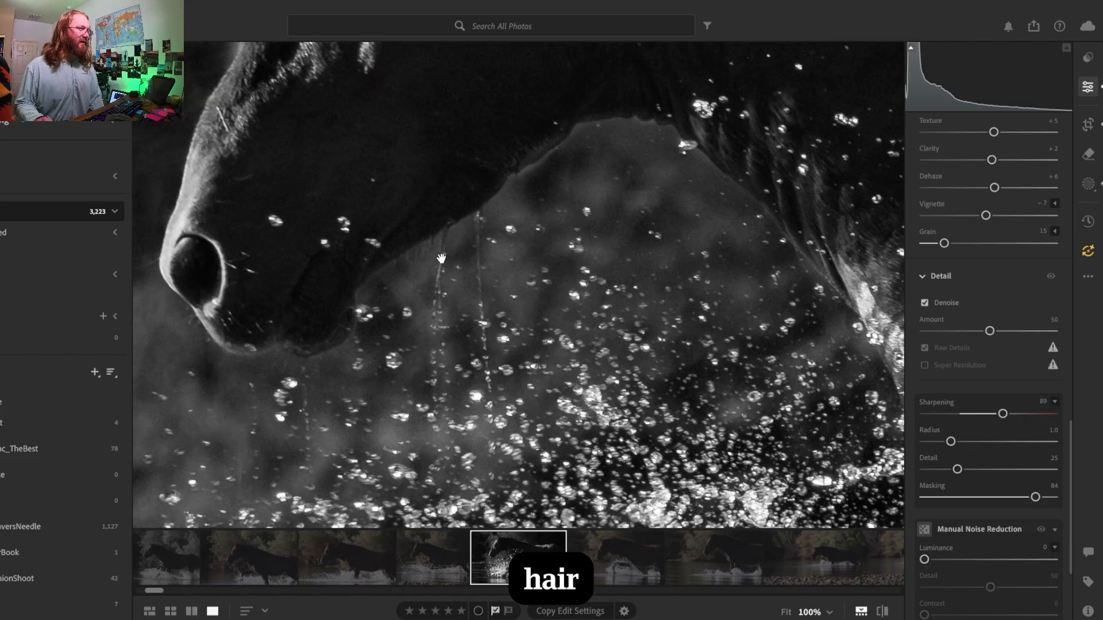
{"action": "left_click", "coordinate": [471, 286]}
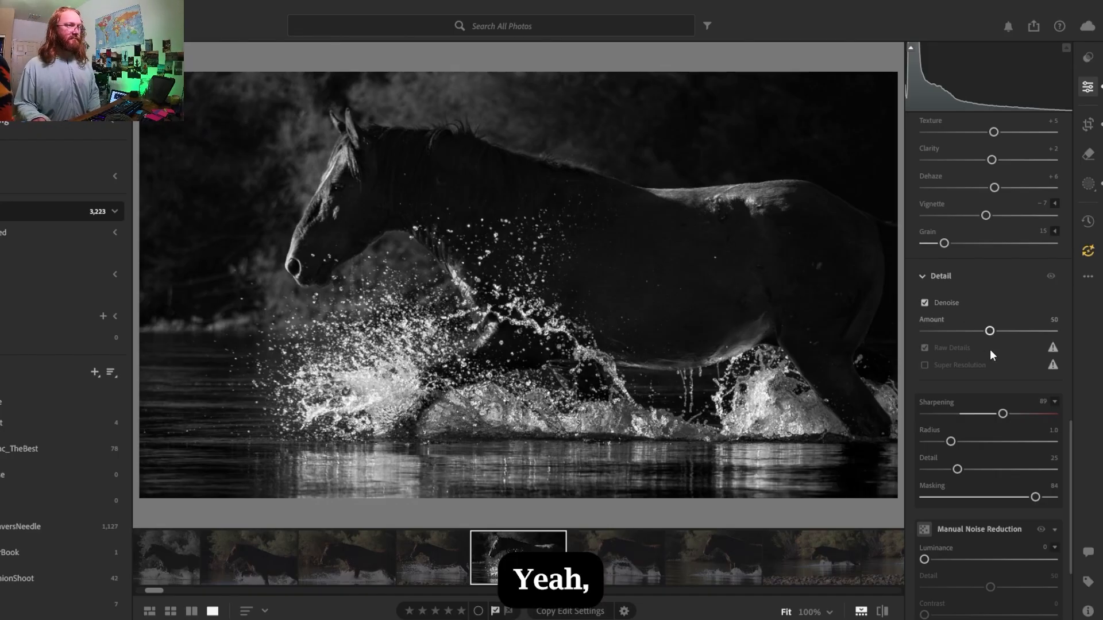
{"action": "left_click_drag", "start_coordinate": [1070, 443], "coordinate": [1066, 510]}
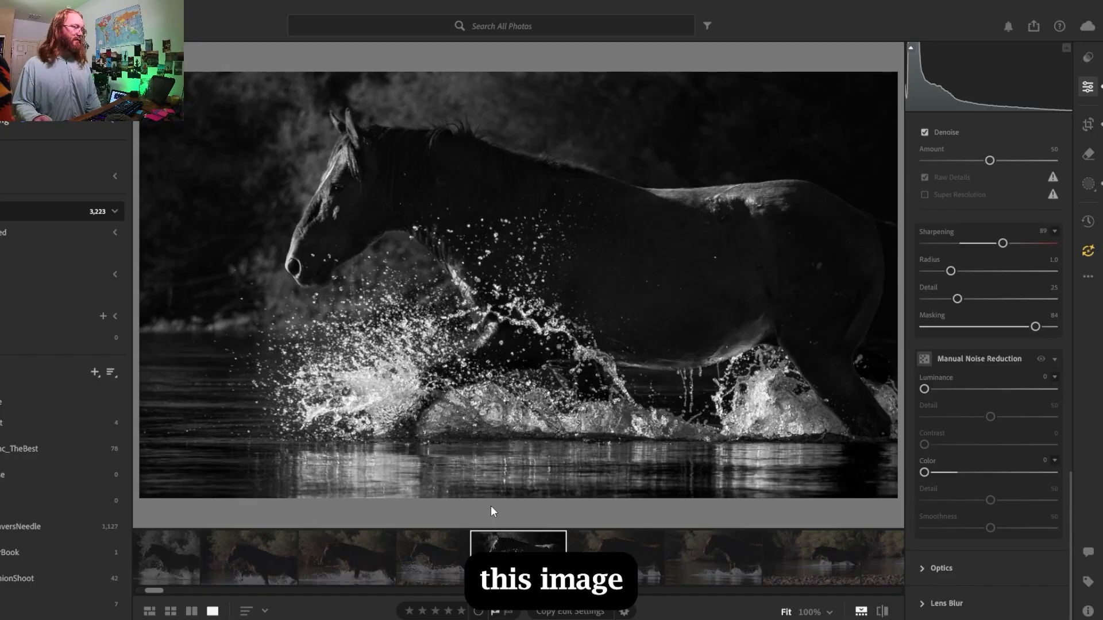
{"action": "left_click", "coordinate": [448, 612]}
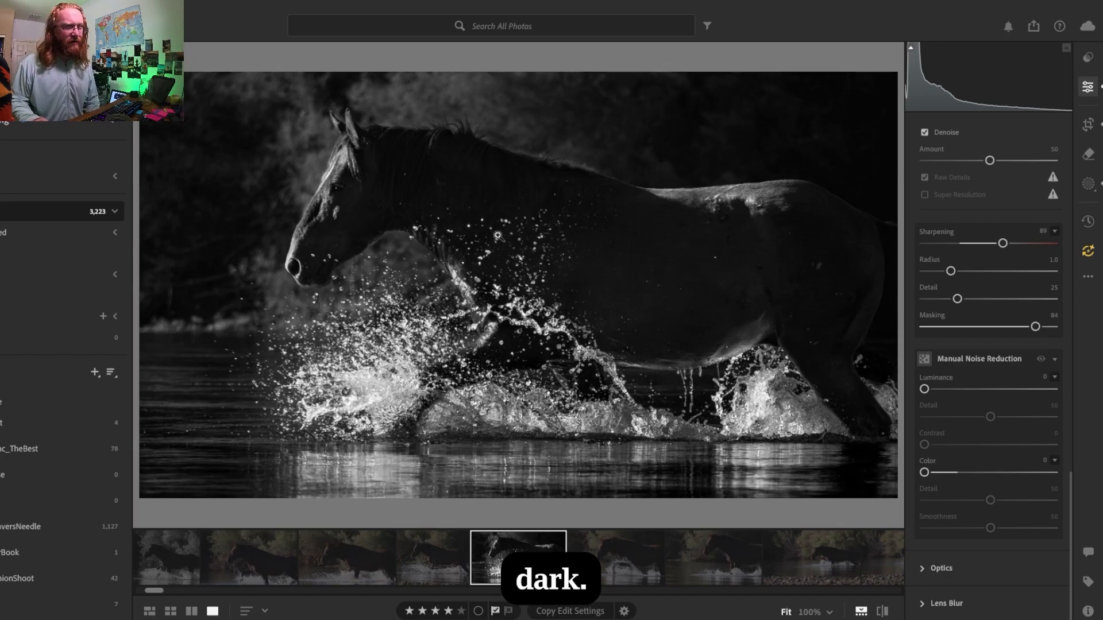
- Reopen the horse mask, Mask 2, and set its shadows to +20 and blacks to +10
{"action": "left_click", "coordinate": [1089, 183]}
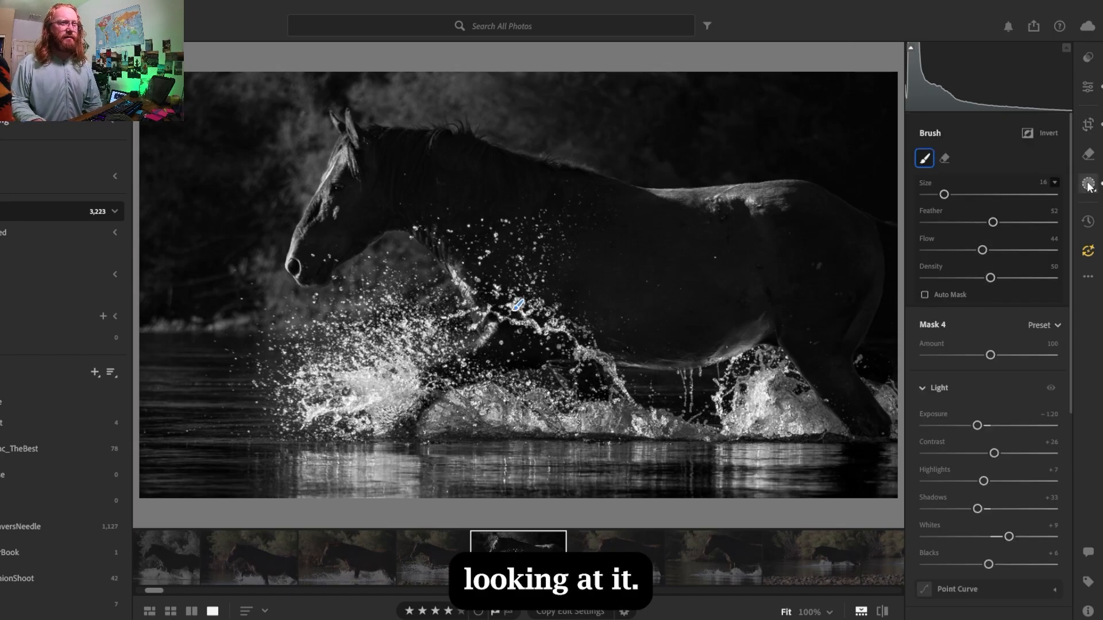
{"action": "left_click", "coordinate": [888, 244]}
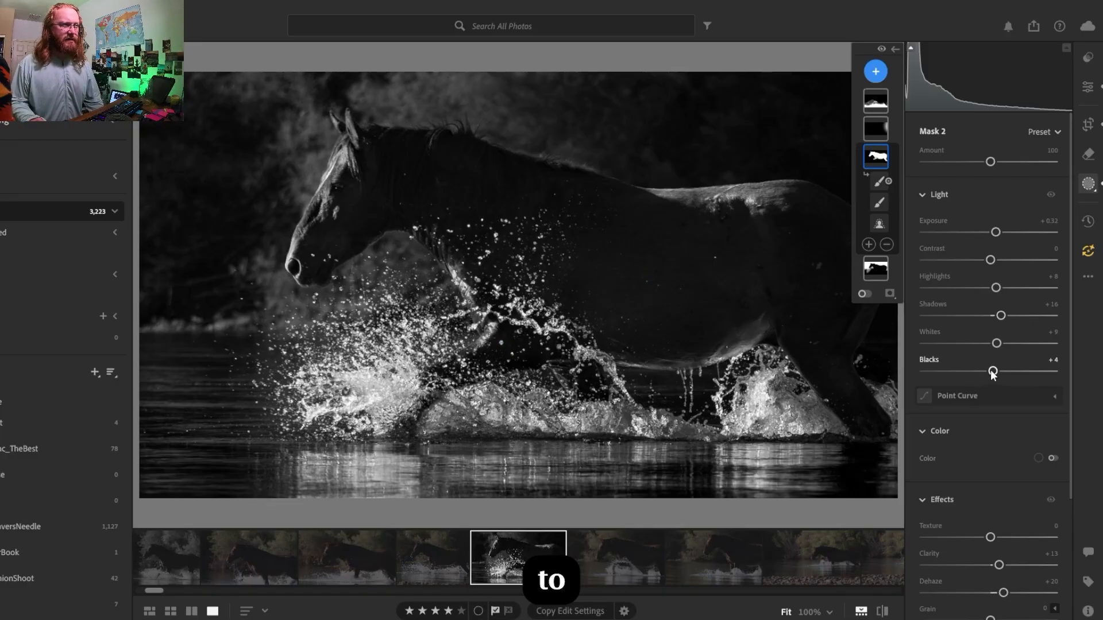
{"action": "left_click_drag", "start_coordinate": [996, 372], "coordinate": [999, 374]}
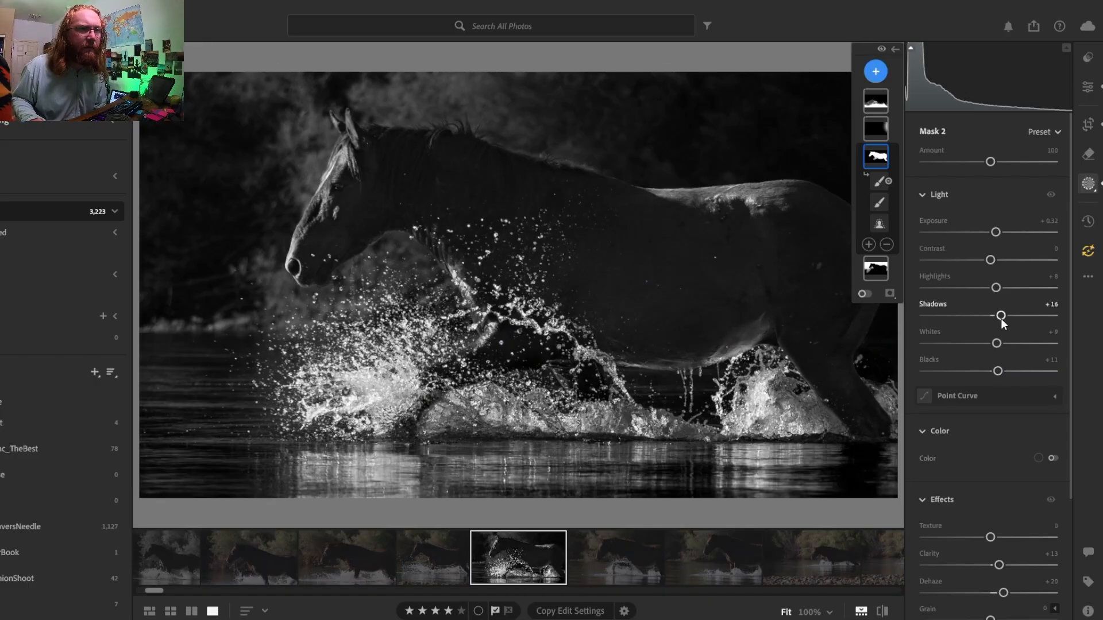
{"action": "left_click_drag", "start_coordinate": [1005, 314], "coordinate": [1010, 315]}
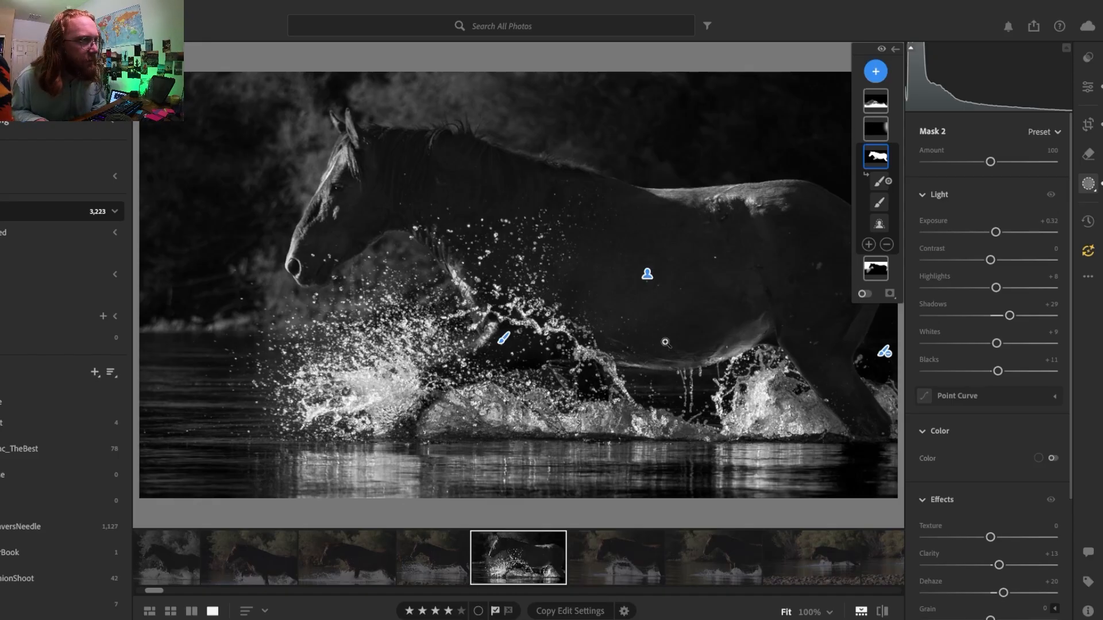
{"action": "left_click_drag", "start_coordinate": [1007, 320], "coordinate": [1001, 319]}
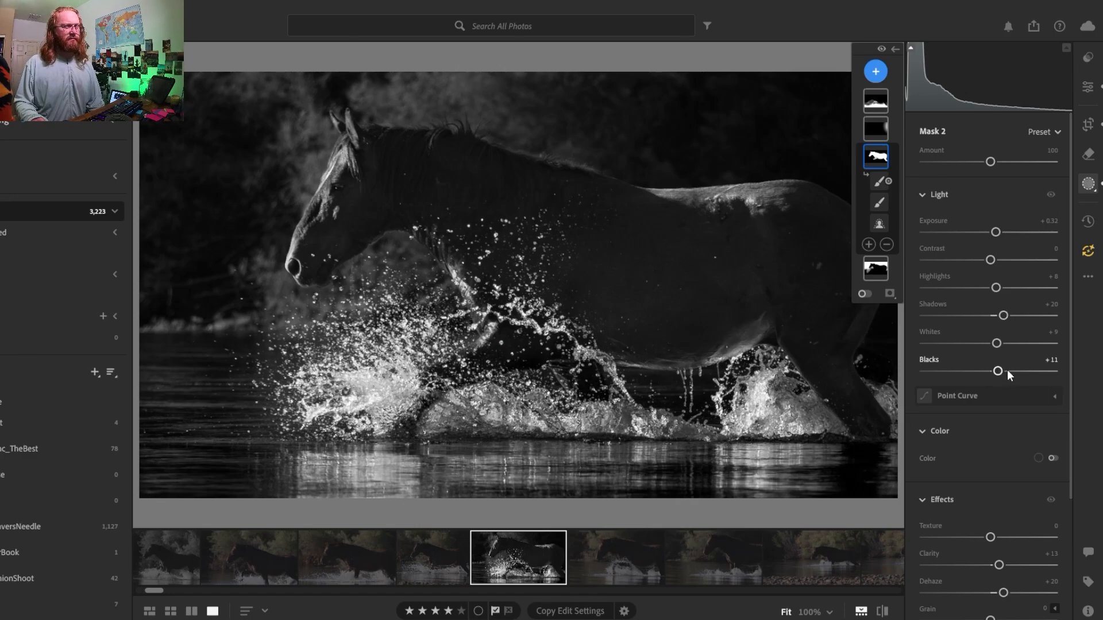
{"action": "left_click_drag", "start_coordinate": [1008, 370], "coordinate": [997, 371]}
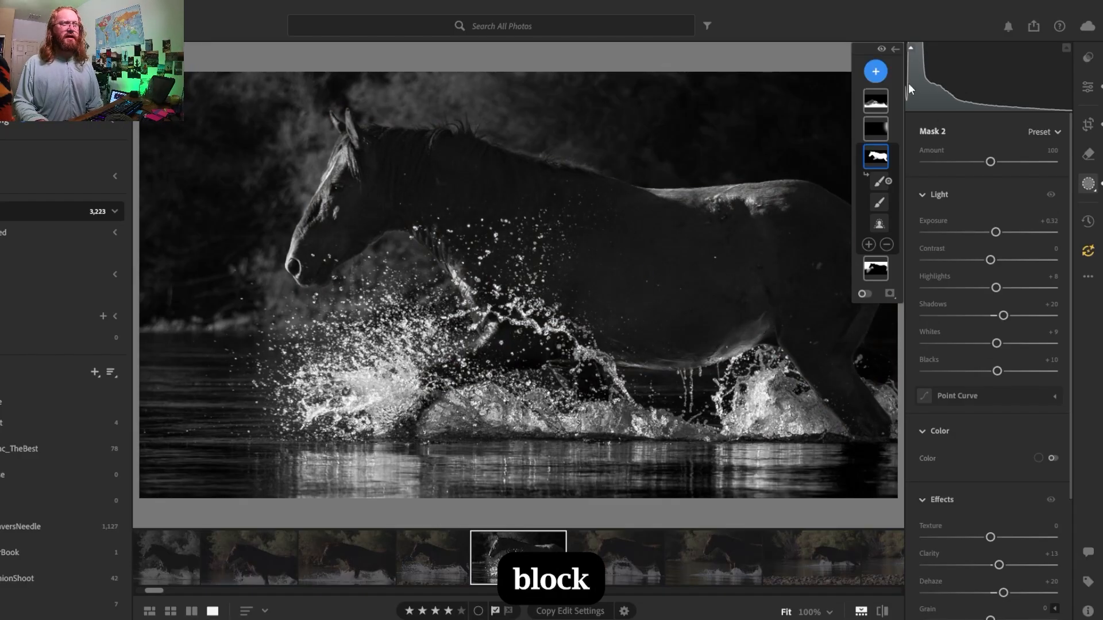
{"action": "left_click", "coordinate": [914, 46]}
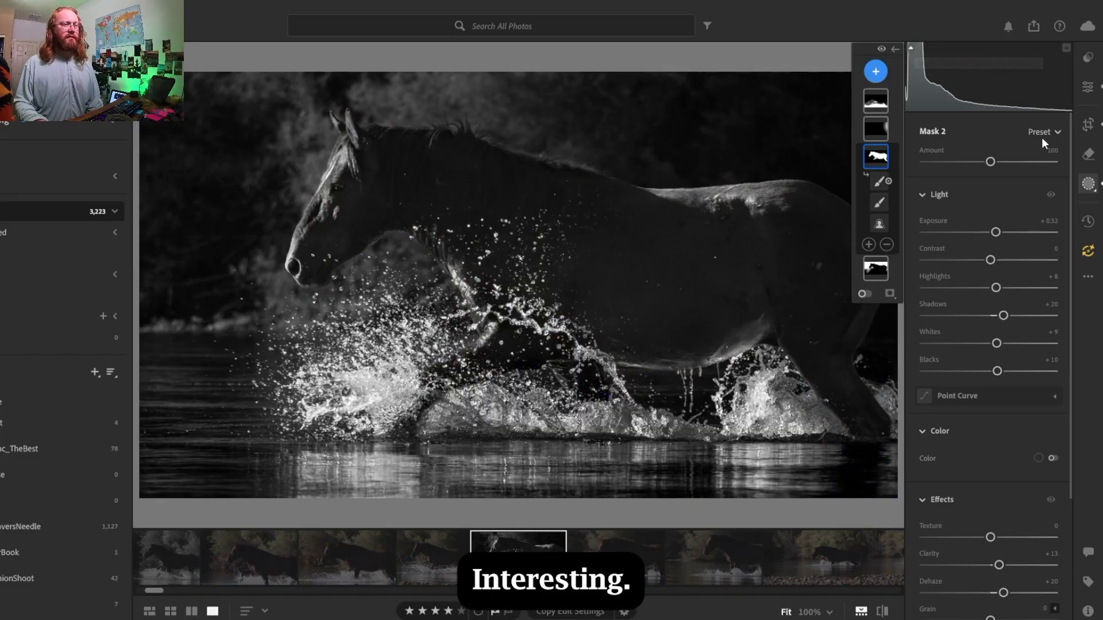
- Collapse the whole photo's Color Grading controls and save the current edit as a named version, 251119_YT_Edit
{"action": "left_click", "coordinate": [1088, 86]}
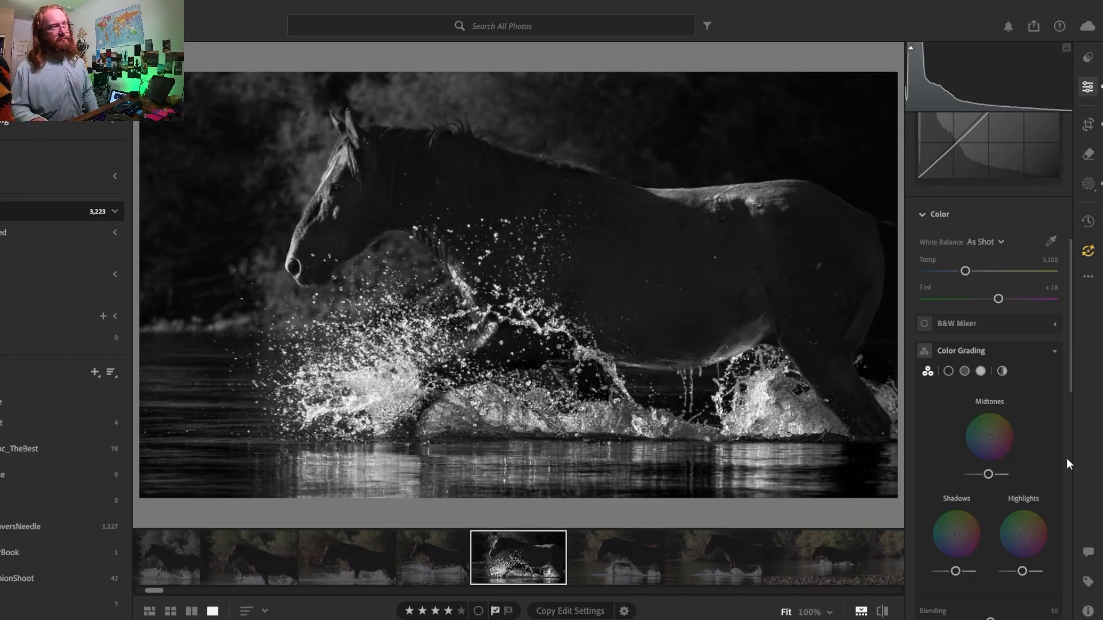
{"action": "left_click", "coordinate": [1055, 352]}
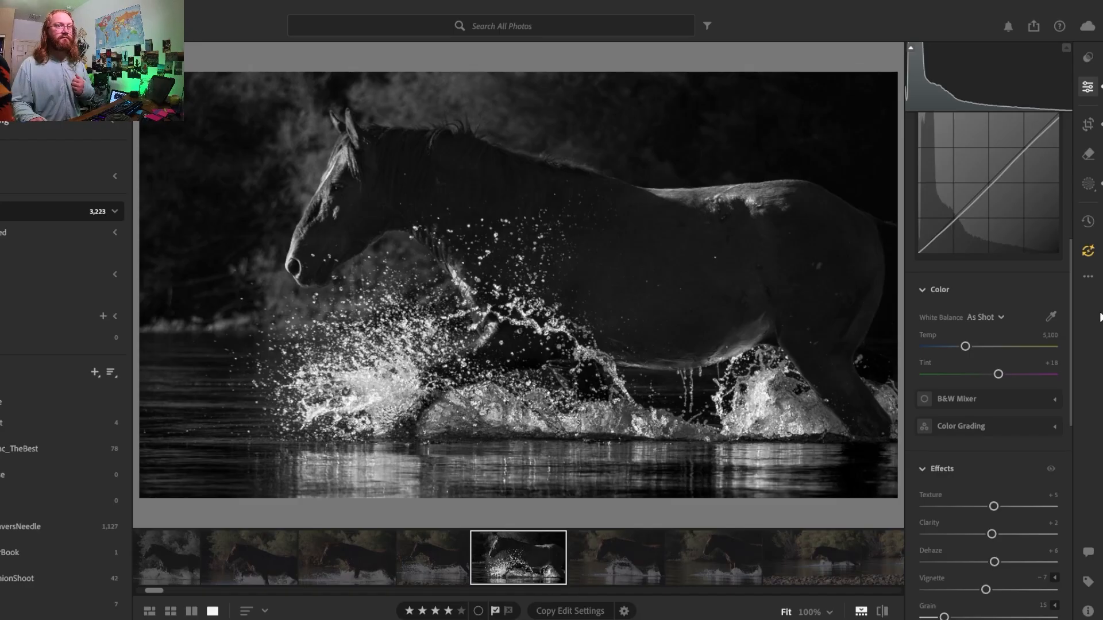
{"action": "left_click", "coordinate": [1087, 221]}
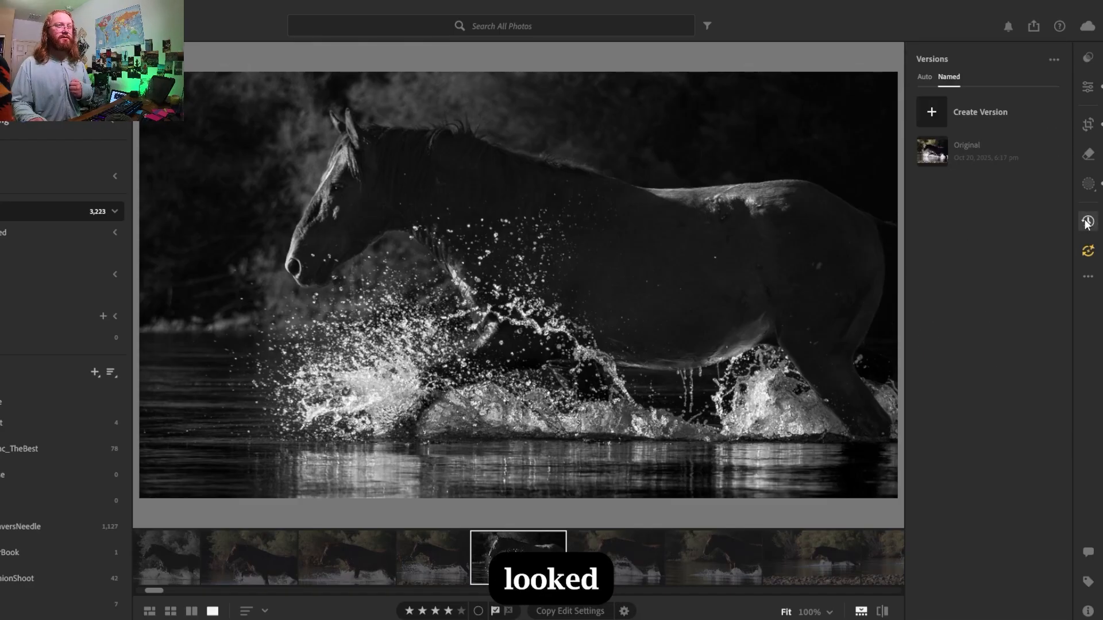
{"action": "left_click", "coordinate": [932, 112]}
{"action": "type", "text": "2"}
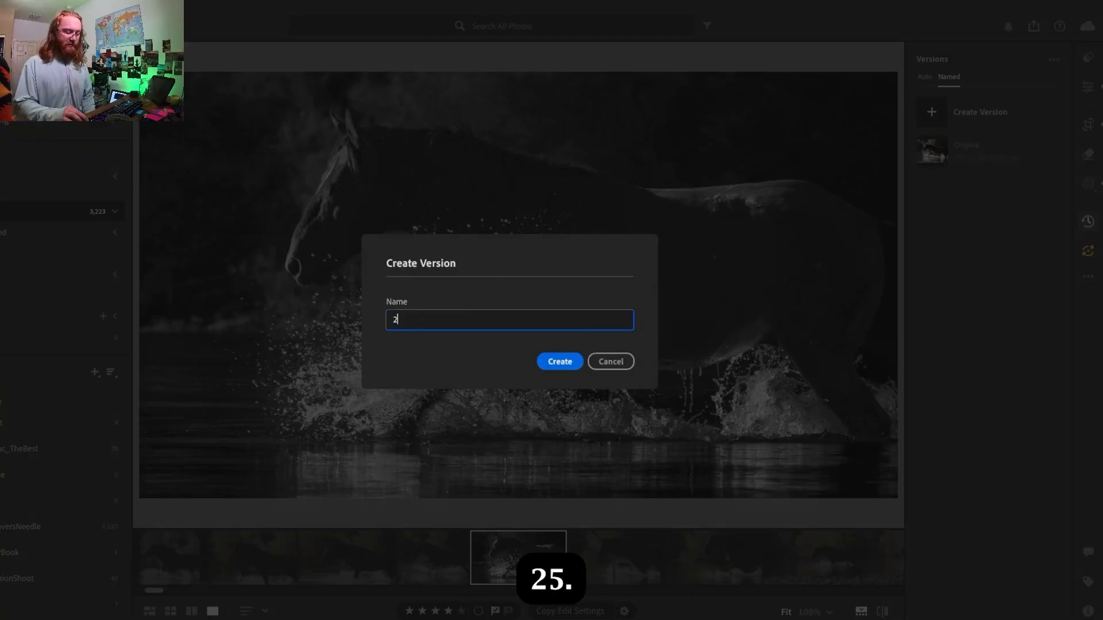
{"action": "type", "text": "510"}
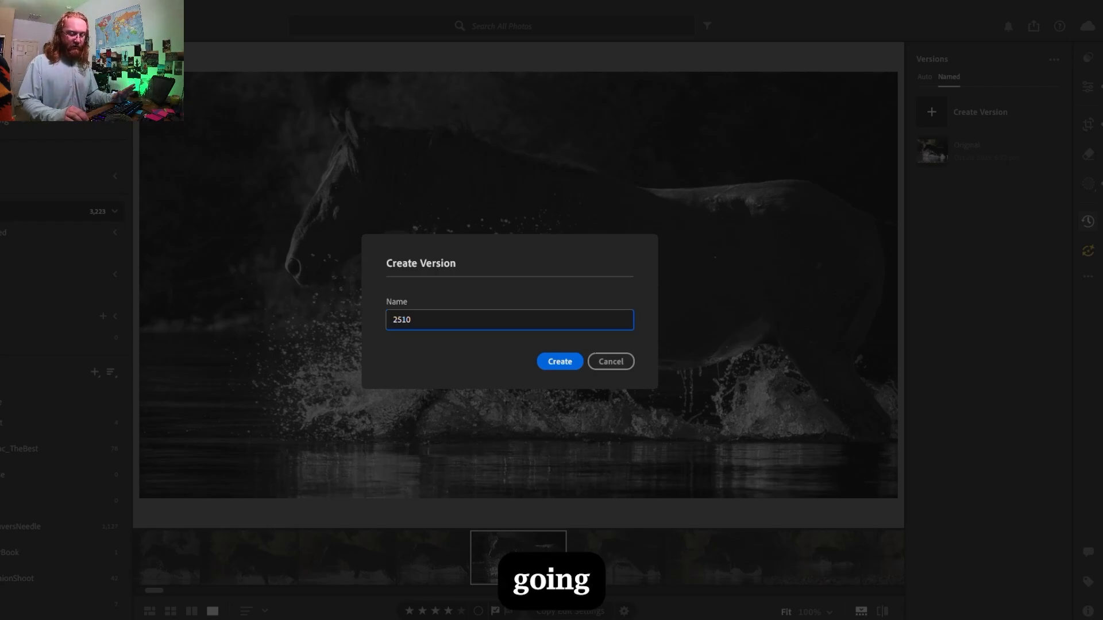
{"action": "type", "text": "011"}
{"action": "key", "text": "BackSpace"}
{"action": "key", "text": "BackSpace"}
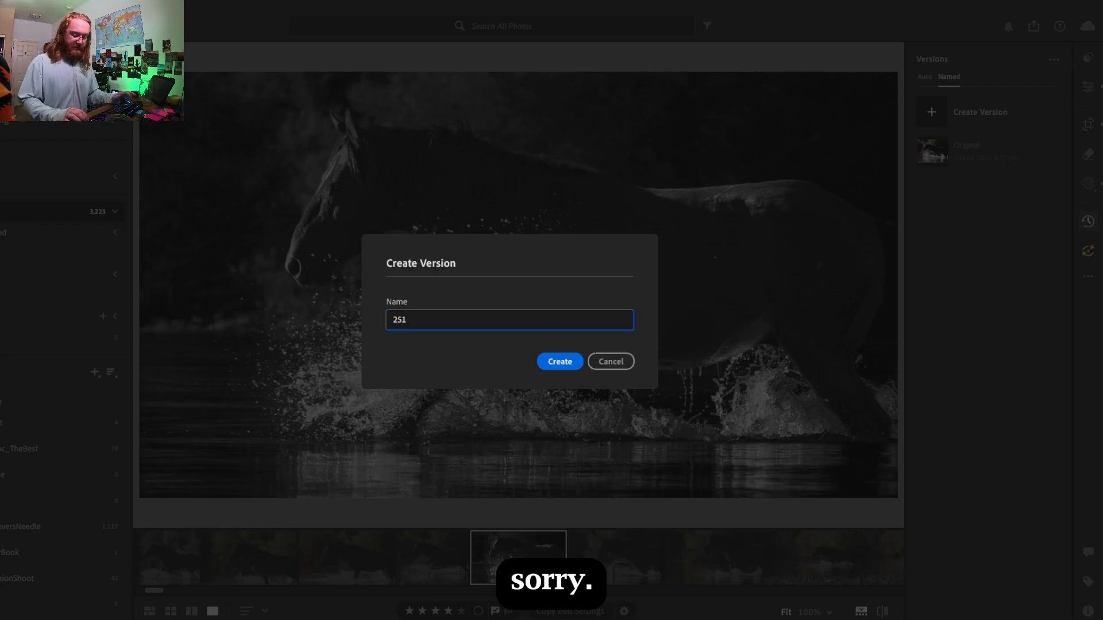
{"action": "type", "text": "119"}
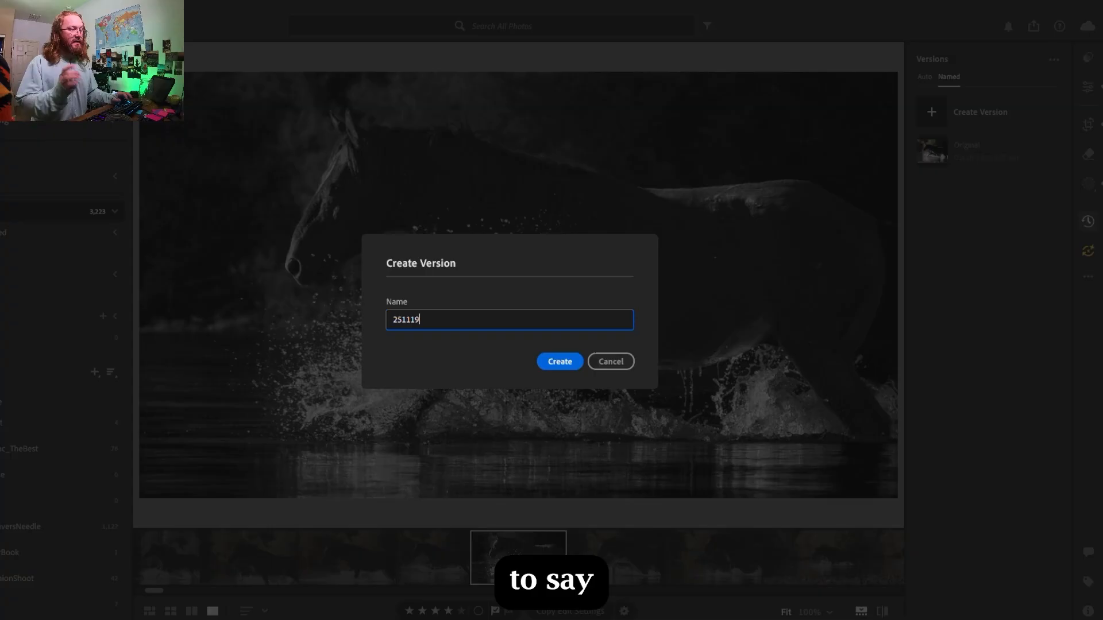
{"action": "type", "text": "_E"}
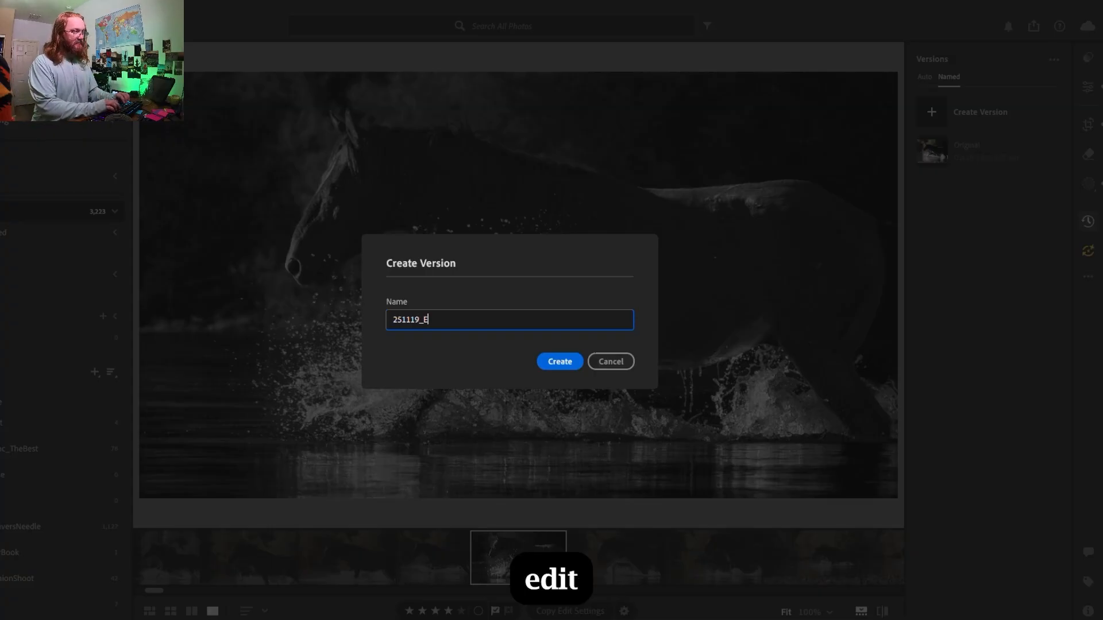
{"action": "key", "text": "BackSpace"}
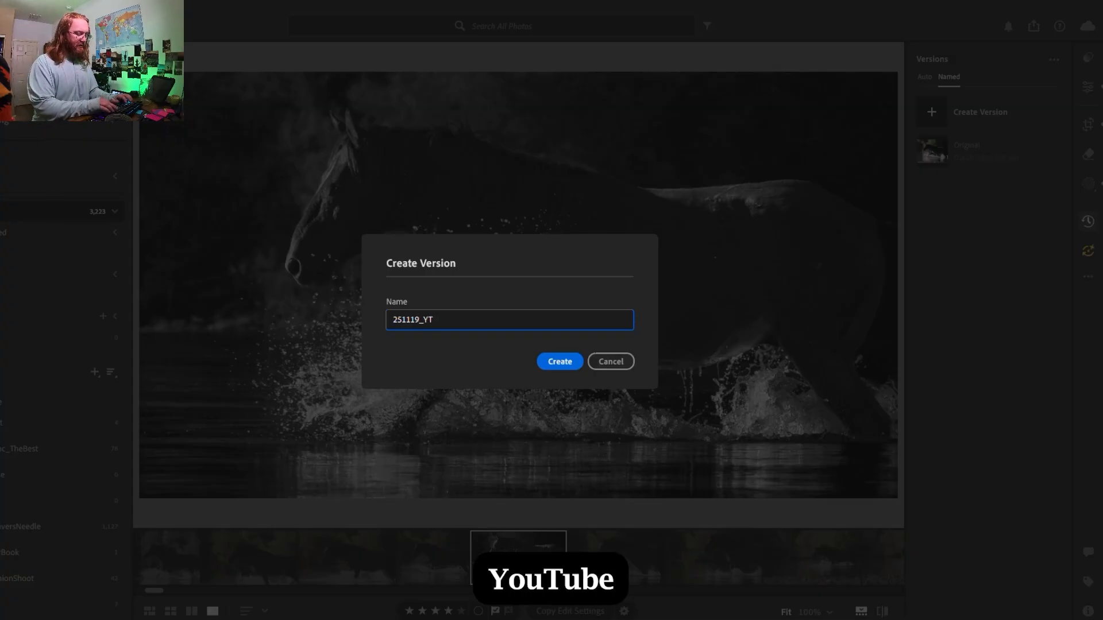
{"action": "type", "text": "_Edit"}
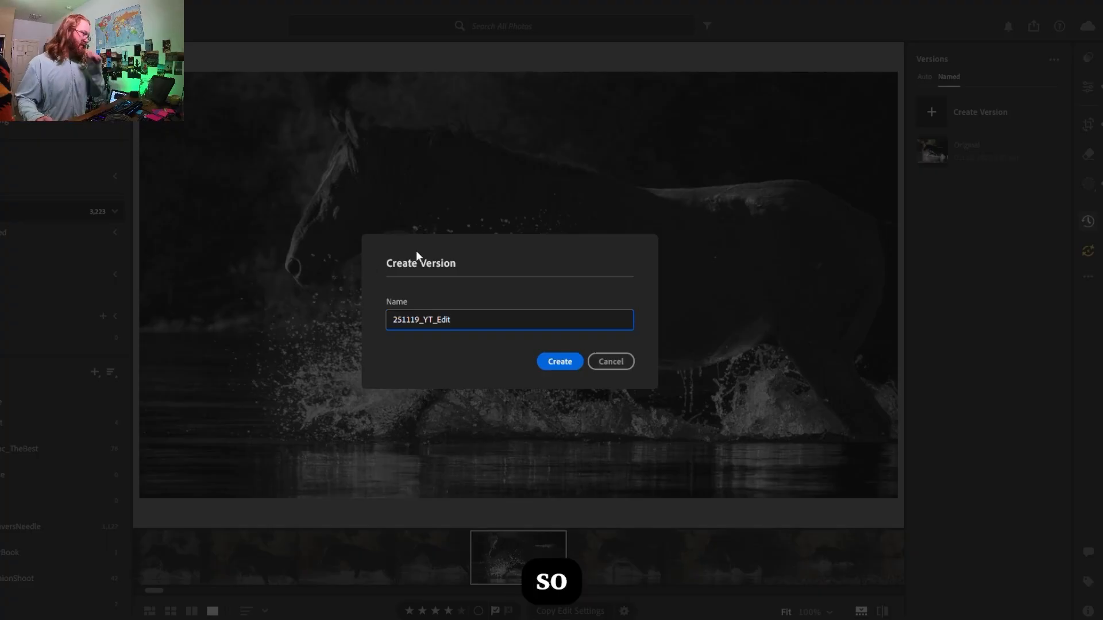
{"action": "left_click", "coordinate": [551, 361]}
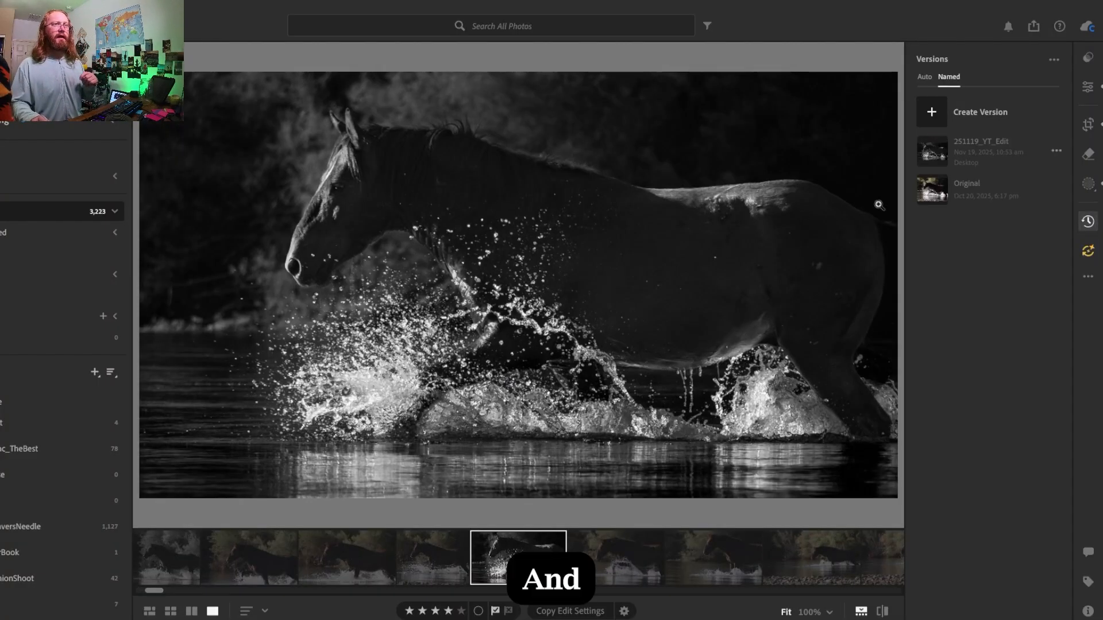
- Compare the Original version of the photo with the 251119_YT_Edit version
{"action": "left_click", "coordinate": [988, 198]}
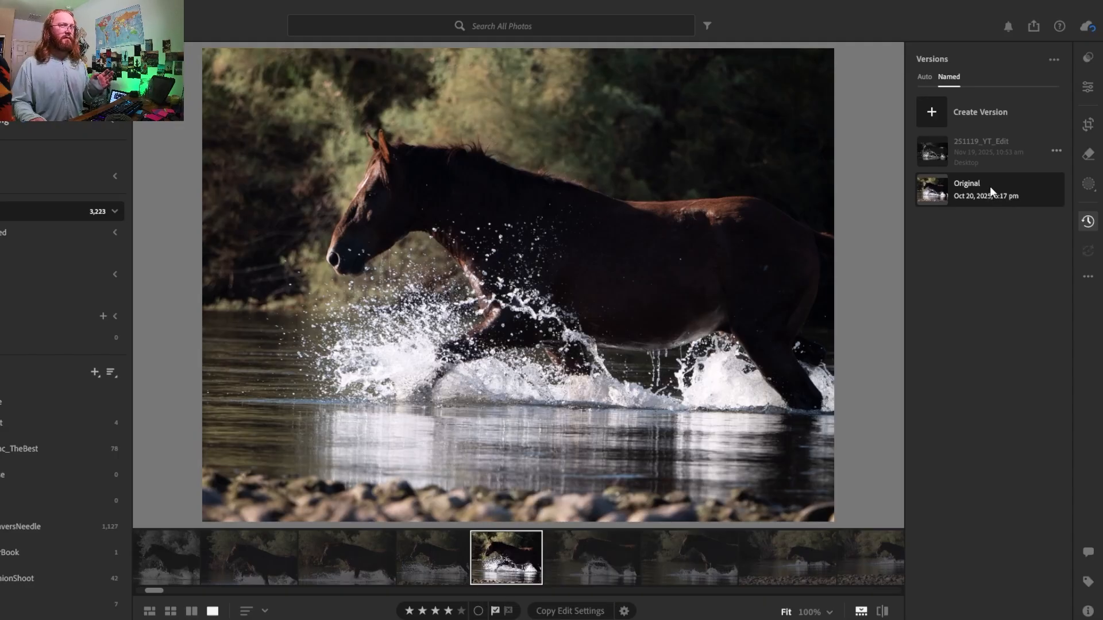
{"action": "mouse_move", "coordinate": [989, 161]}
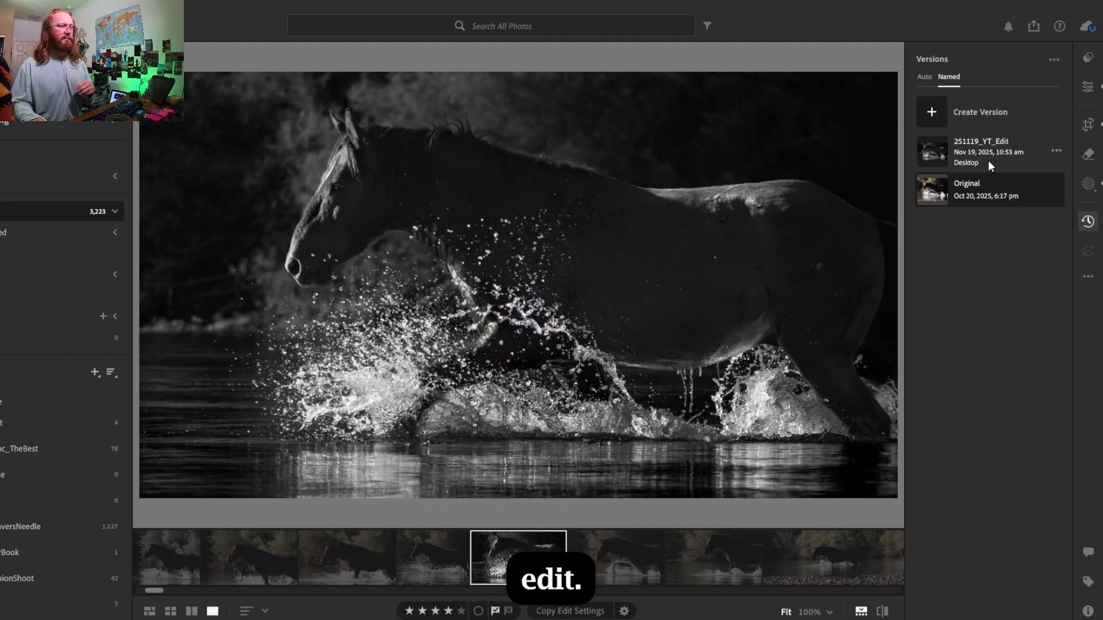
{"action": "left_click", "coordinate": [992, 189]}
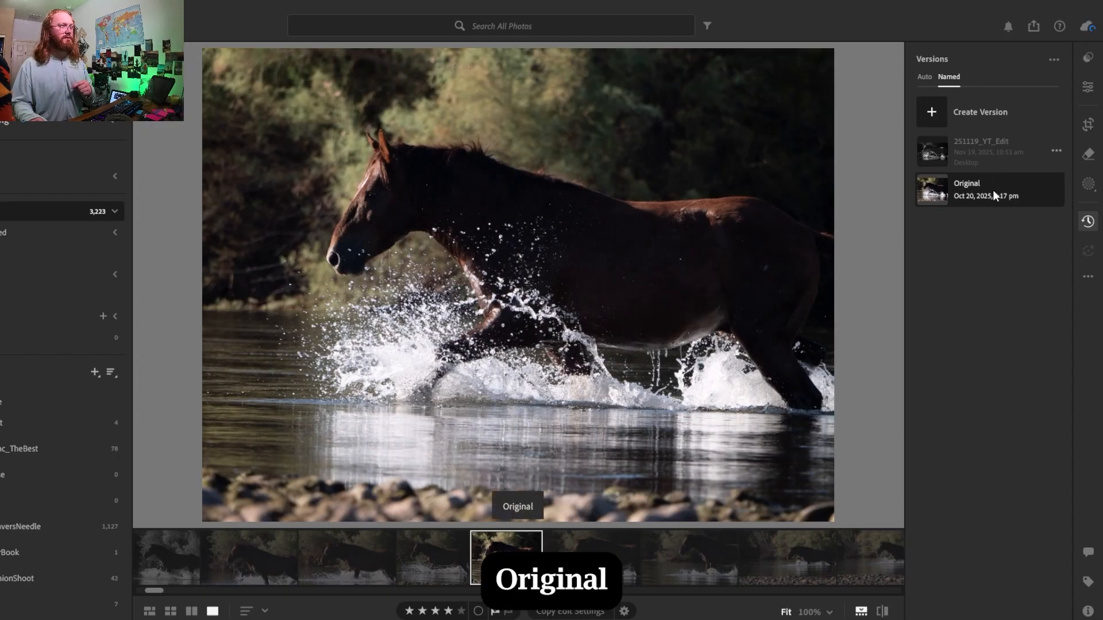
{"action": "mouse_move", "coordinate": [988, 149]}
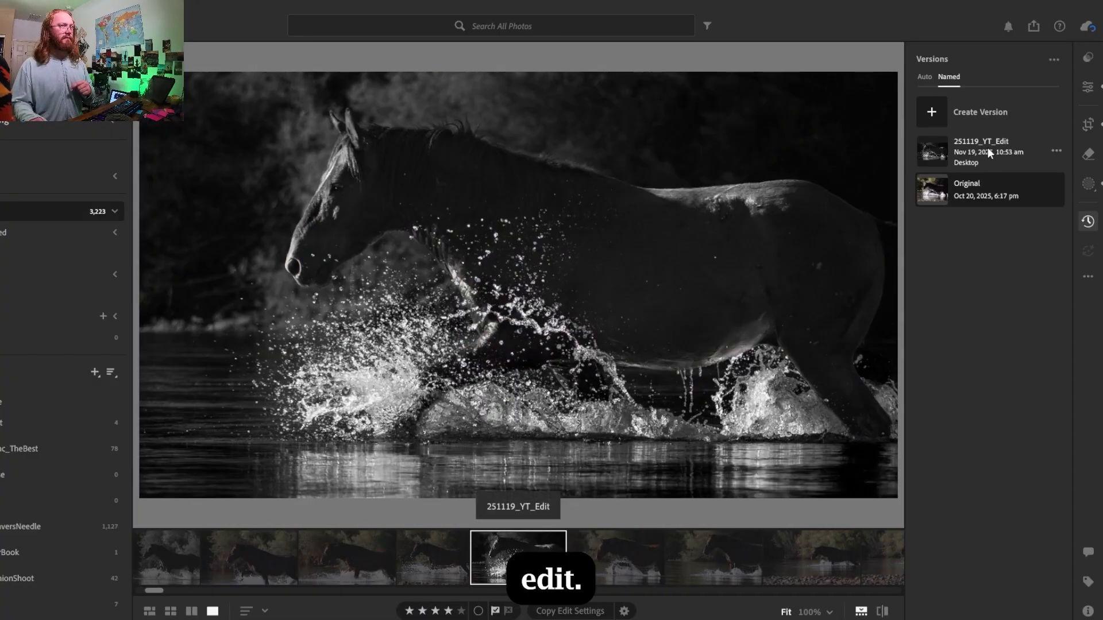
- Recrop the photo to a 4 x 3 aspect, enlarging the crop to nearly the full frame and placing the horse within it
{"action": "left_click", "coordinate": [1089, 125]}
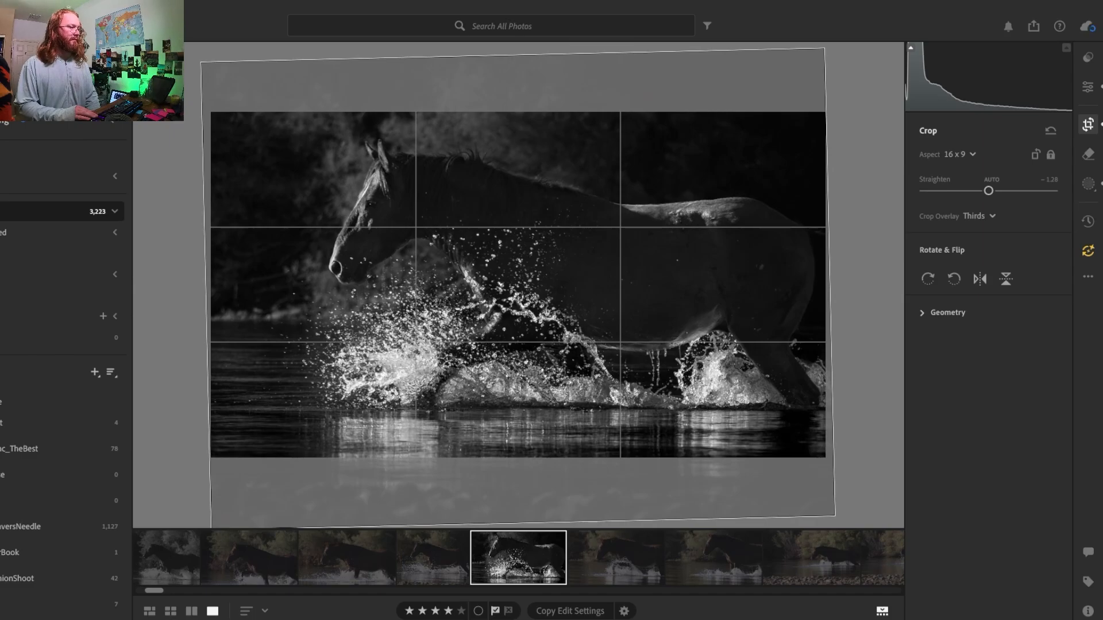
{"action": "left_click", "coordinate": [967, 157]}
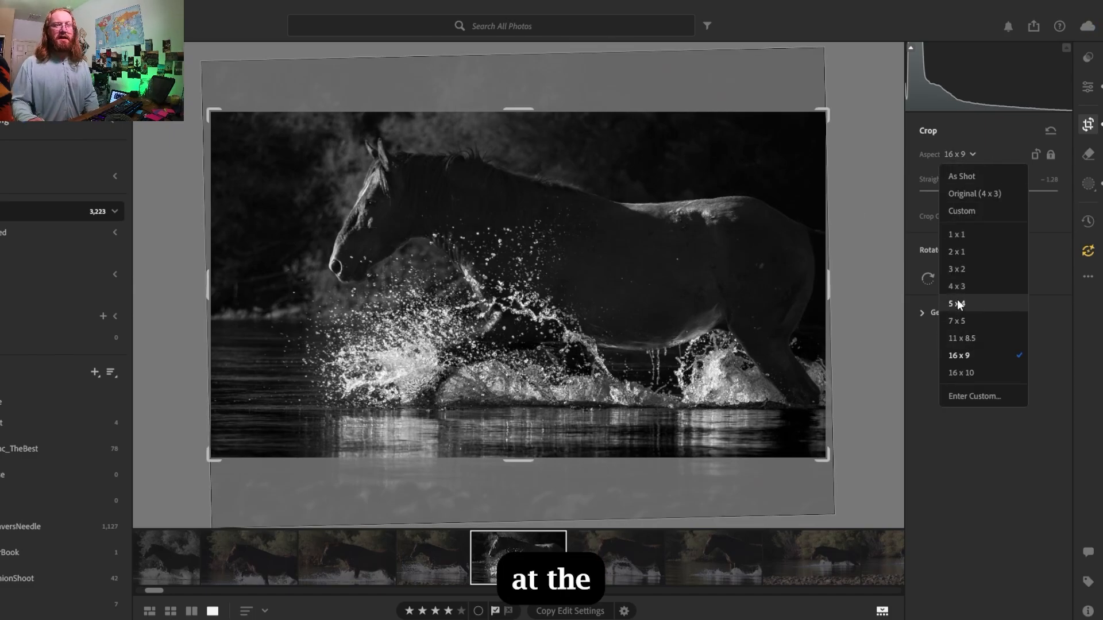
{"action": "left_click", "coordinate": [957, 286]}
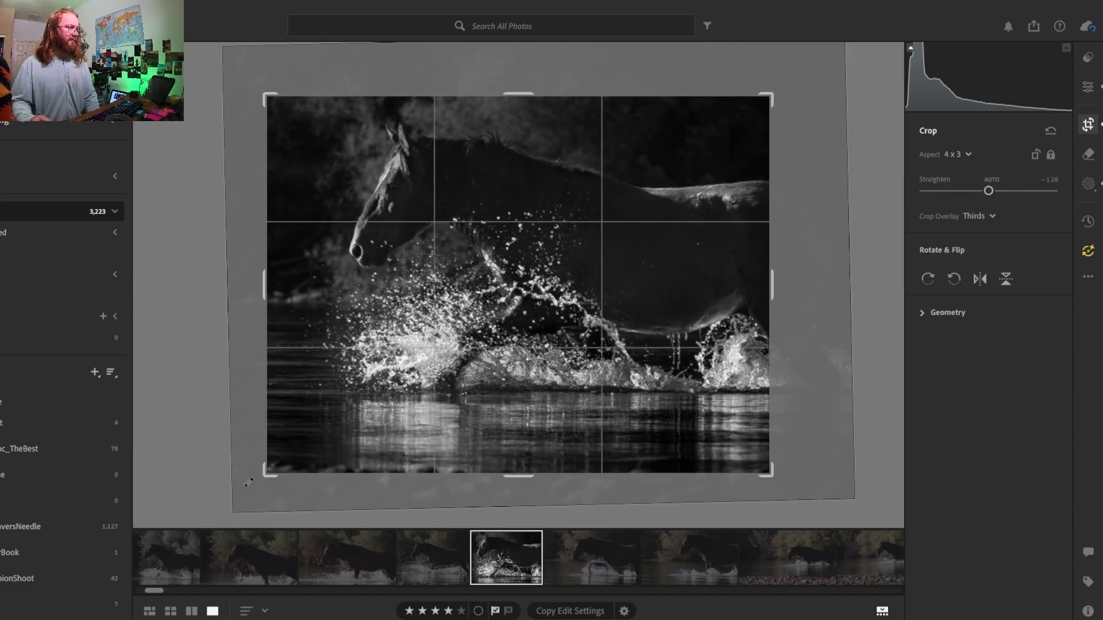
{"action": "left_click_drag", "start_coordinate": [248, 483], "coordinate": [213, 509]}
{"action": "left_click_drag", "start_coordinate": [786, 85], "coordinate": [851, 34]}
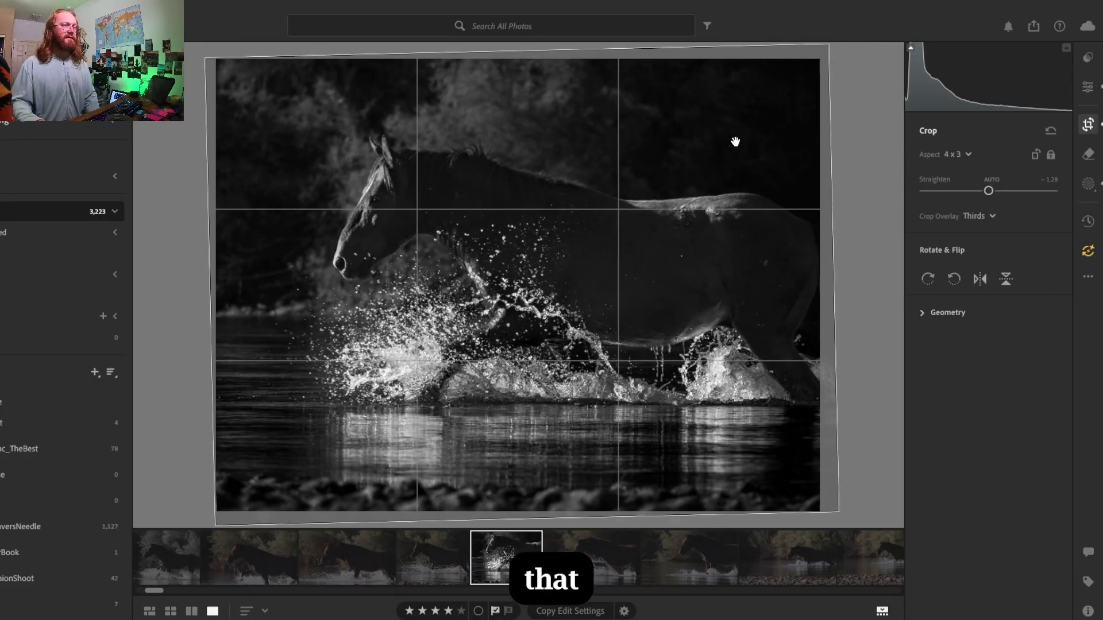
{"action": "left_click_drag", "start_coordinate": [649, 227], "coordinate": [645, 227]}
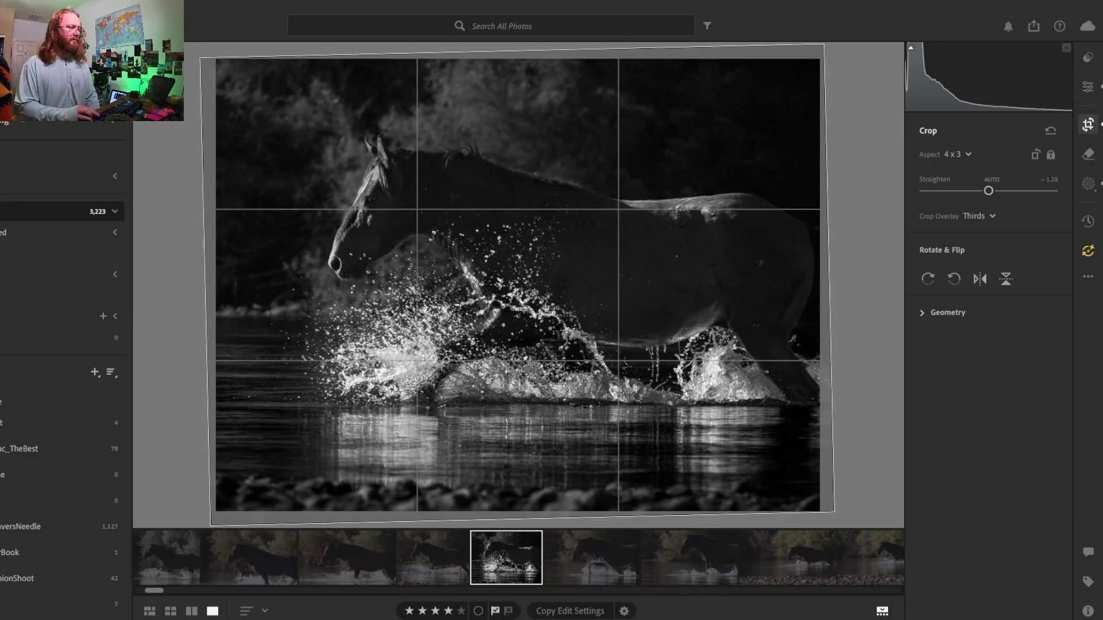
{"action": "key", "text": "e"}
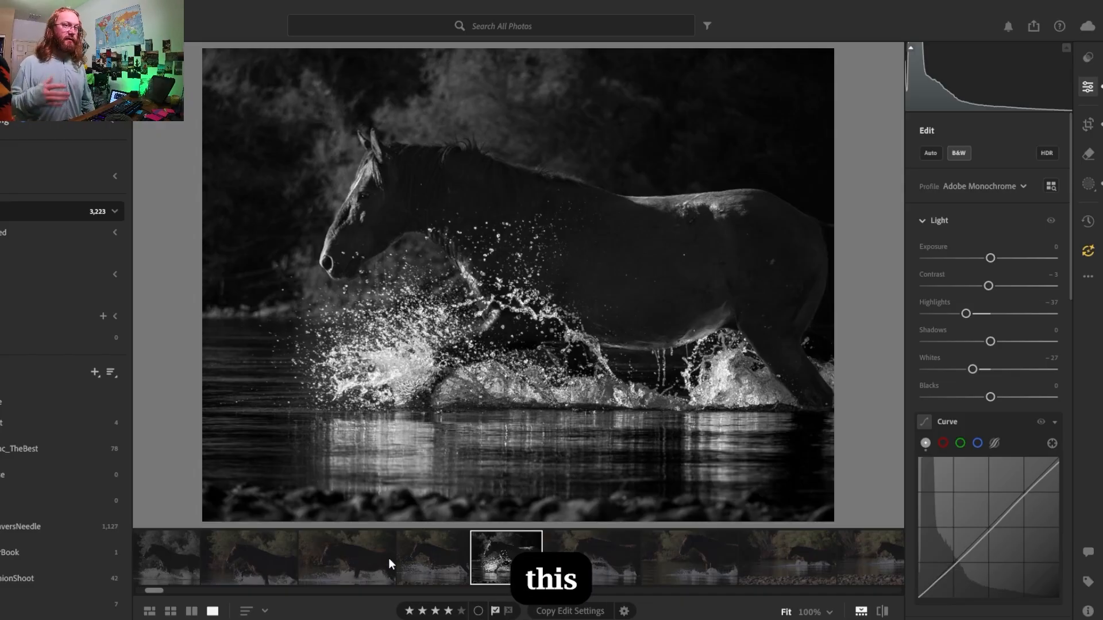
- Save the 4 x 3 crop of the photo as a new named version, 251119_YT_4/3
{"action": "left_click", "coordinate": [1096, 223]}
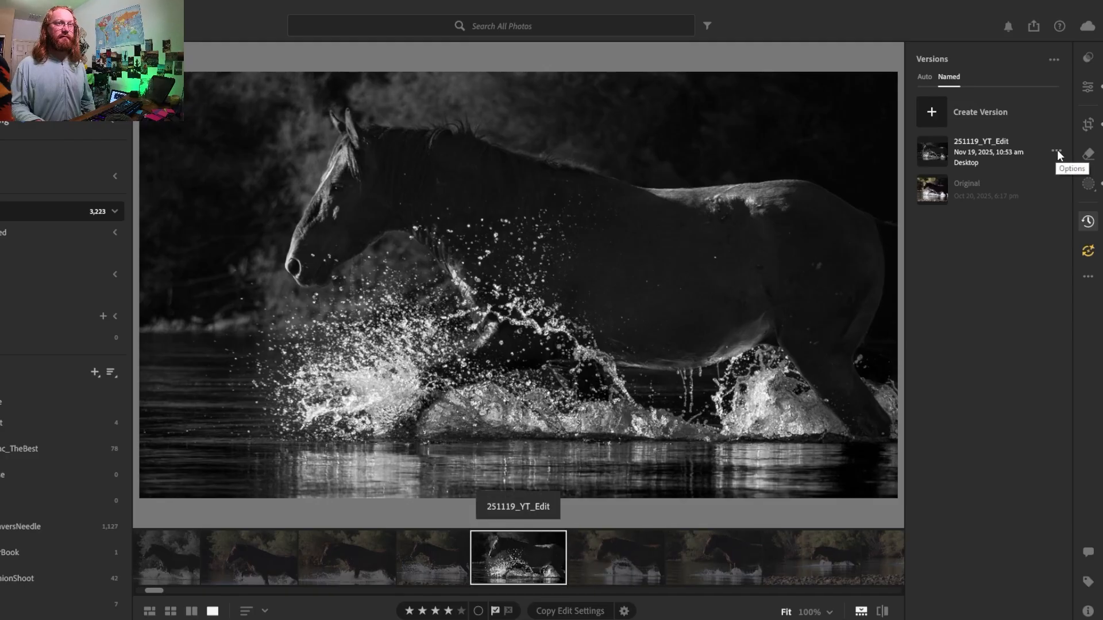
{"action": "left_click", "coordinate": [1057, 151]}
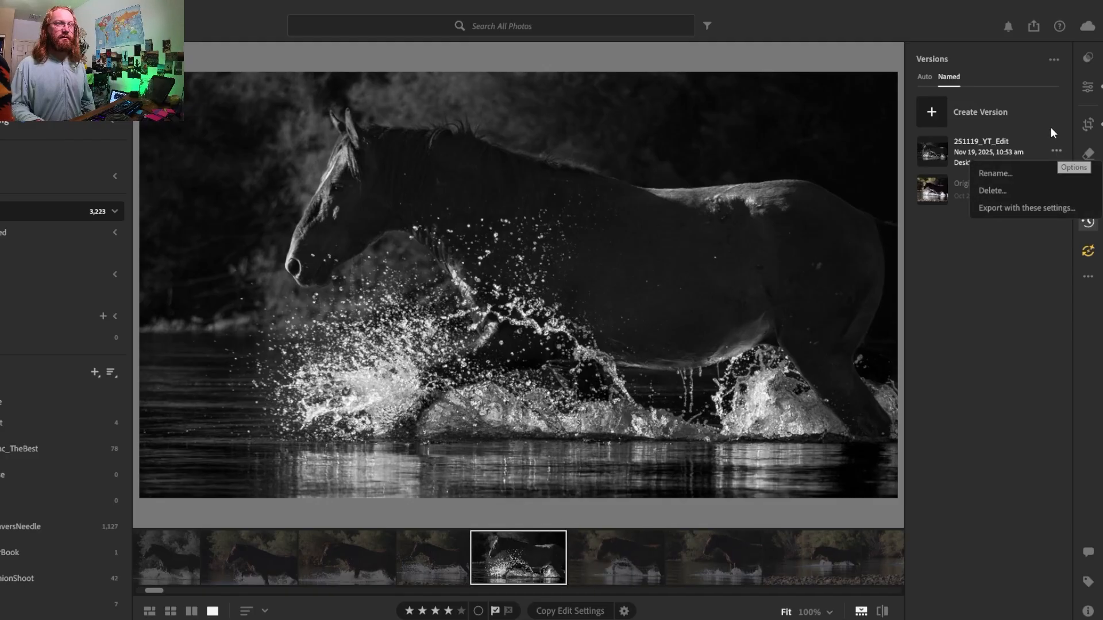
{"action": "left_click", "coordinate": [995, 123]}
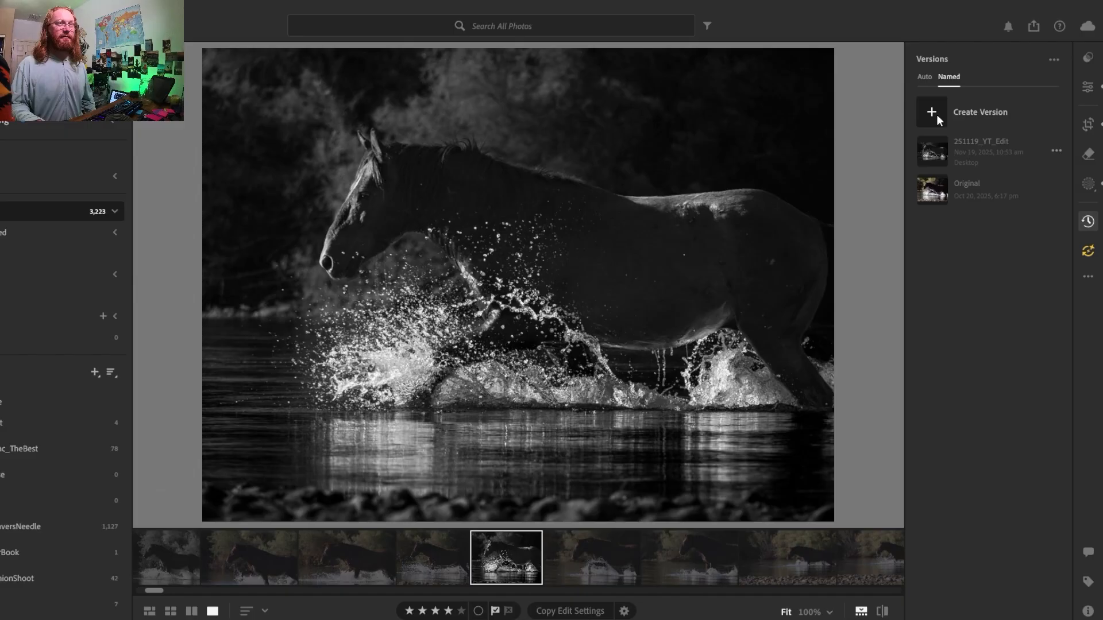
{"action": "left_click", "coordinate": [936, 115]}
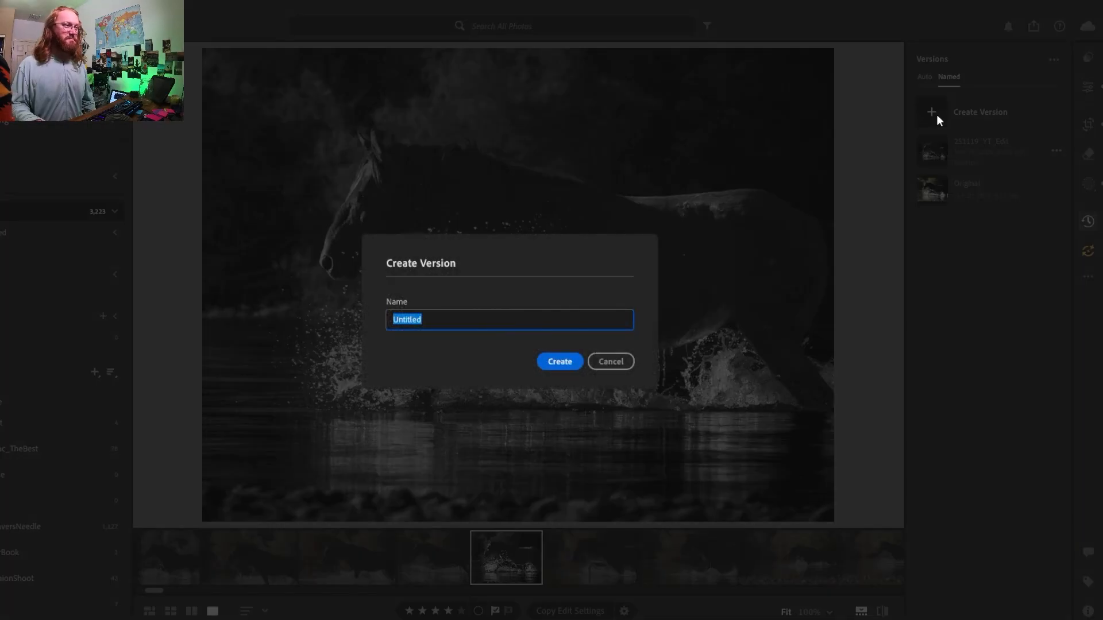
{"action": "type", "text": "251"}
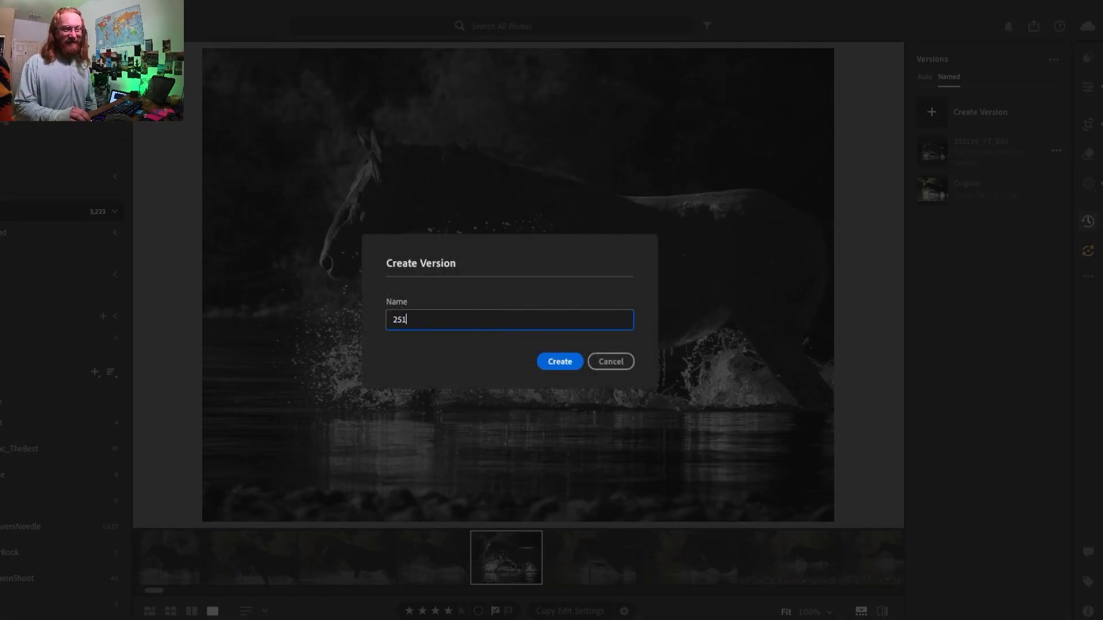
{"action": "type", "text": "119"}
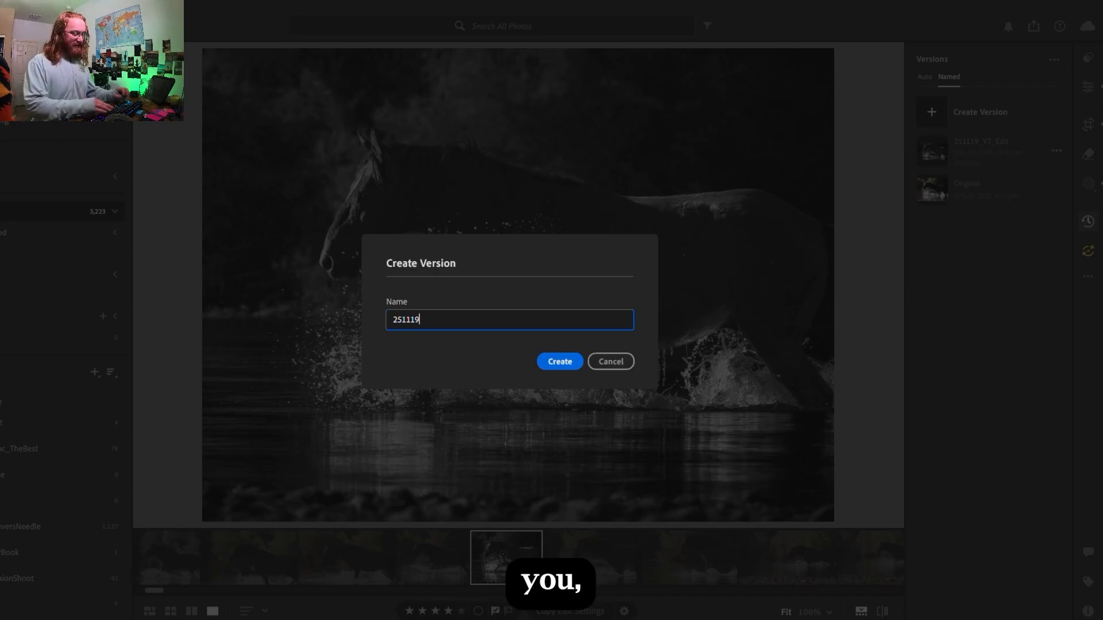
{"action": "type", "text": "_Y"}
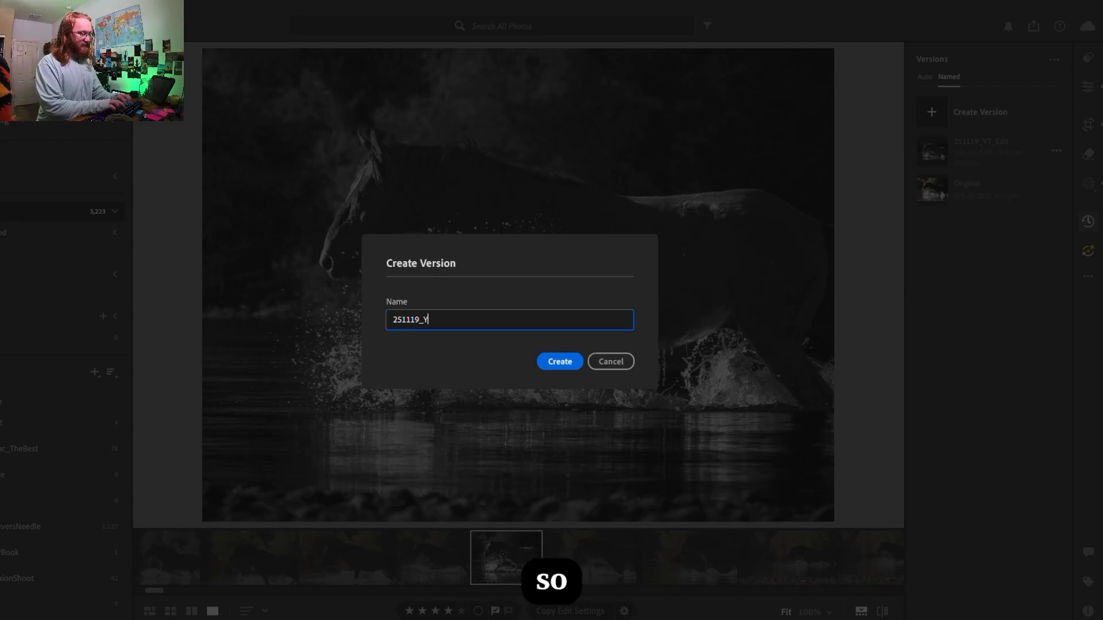
{"action": "type", "text": "T_E"}
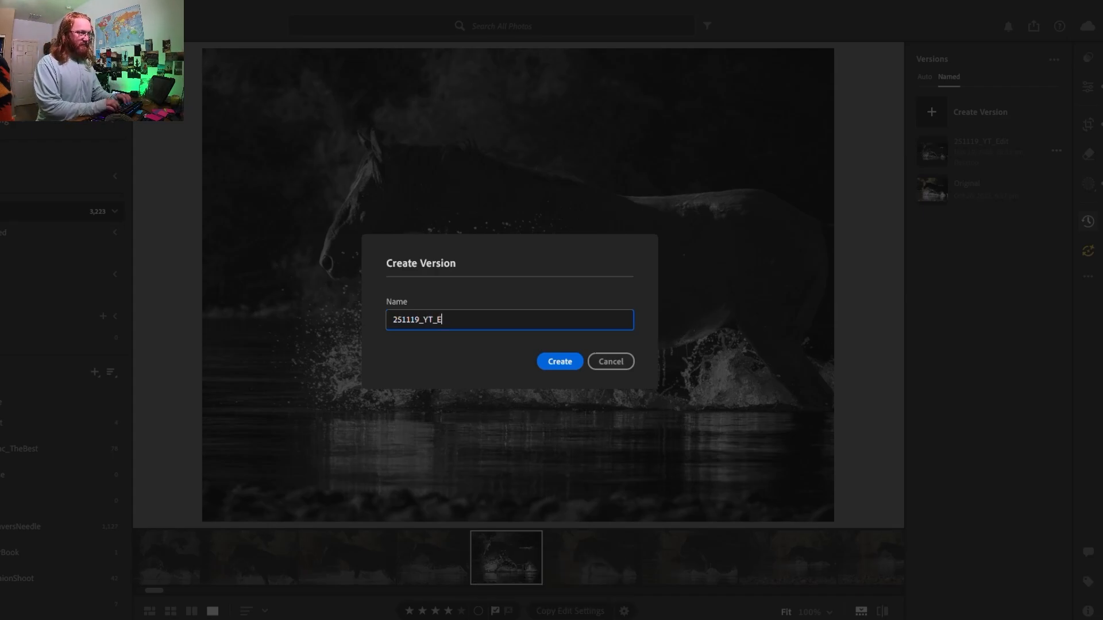
{"action": "key", "text": "BackSpace"}
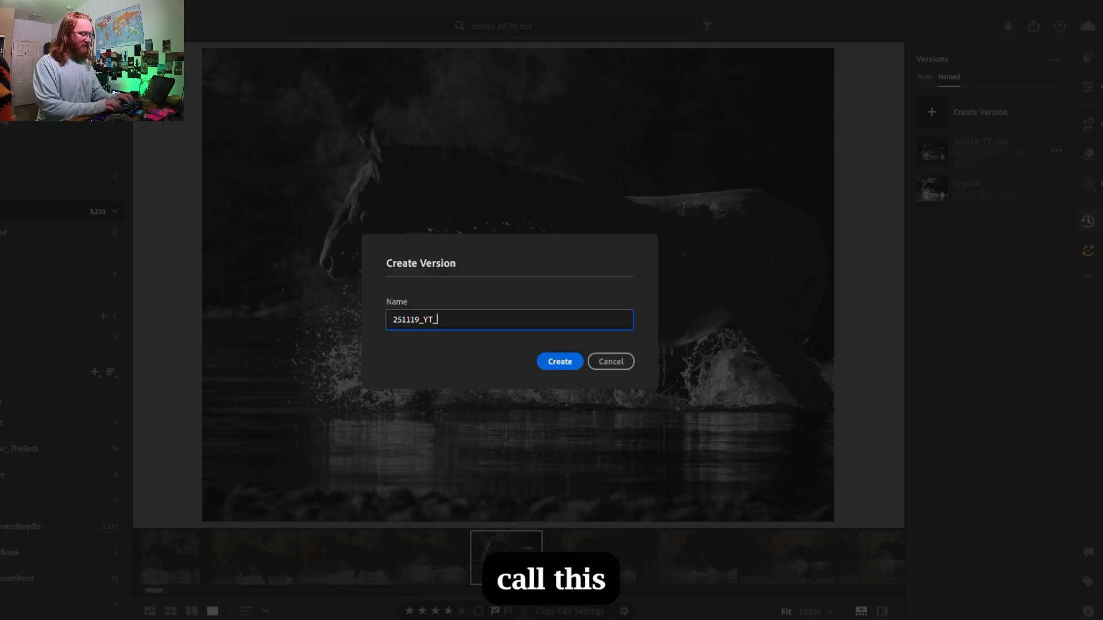
{"action": "type", "text": "4b"}
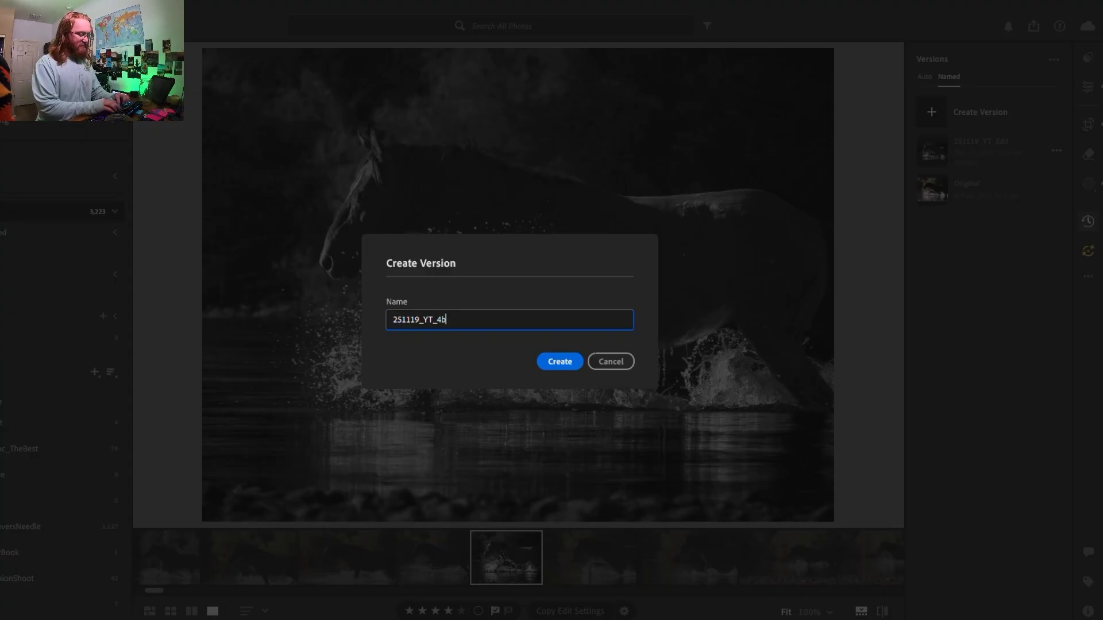
{"action": "type", "text": "y3"}
{"action": "key", "text": "BackSpace"}
{"action": "key", "text": "BackSpace"}
{"action": "key", "text": "BackSpace"}
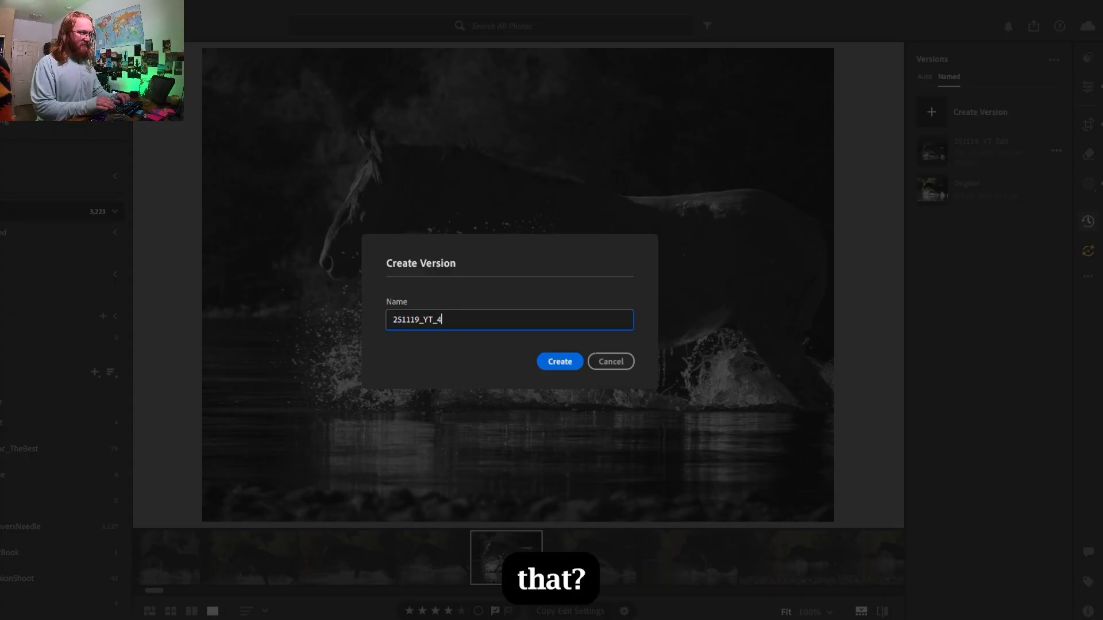
{"action": "type", "text": "/3"}
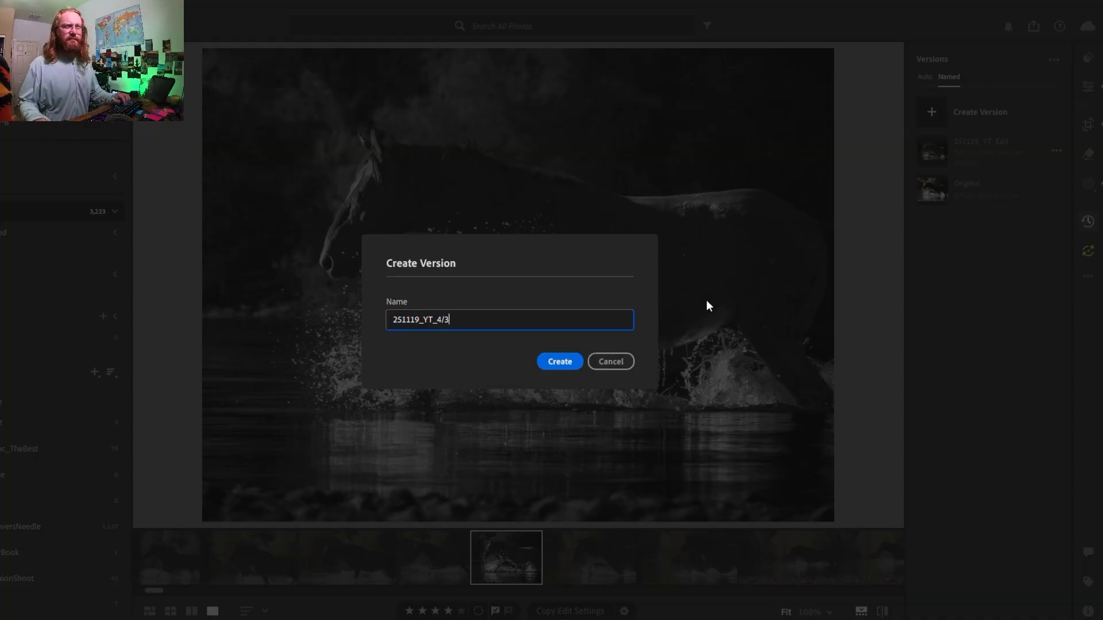
{"action": "left_click", "coordinate": [556, 363]}
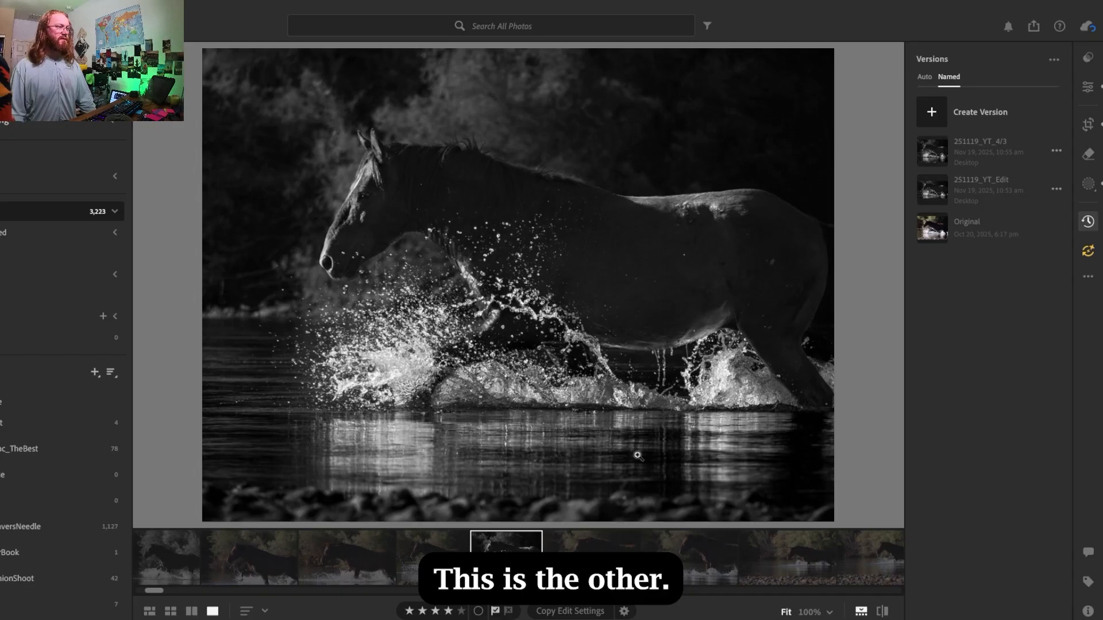
- Compare the 251119_YT_Edit version with the 251119_YT_4/3 version of the photo
{"action": "left_click", "coordinate": [998, 181]}
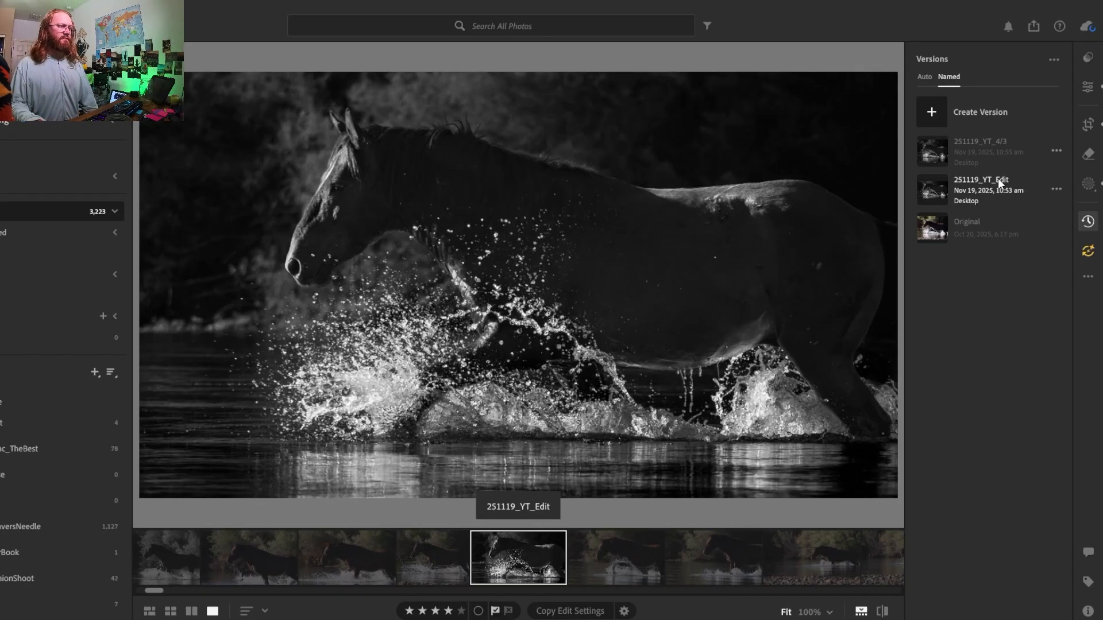
{"action": "left_click", "coordinate": [998, 157]}
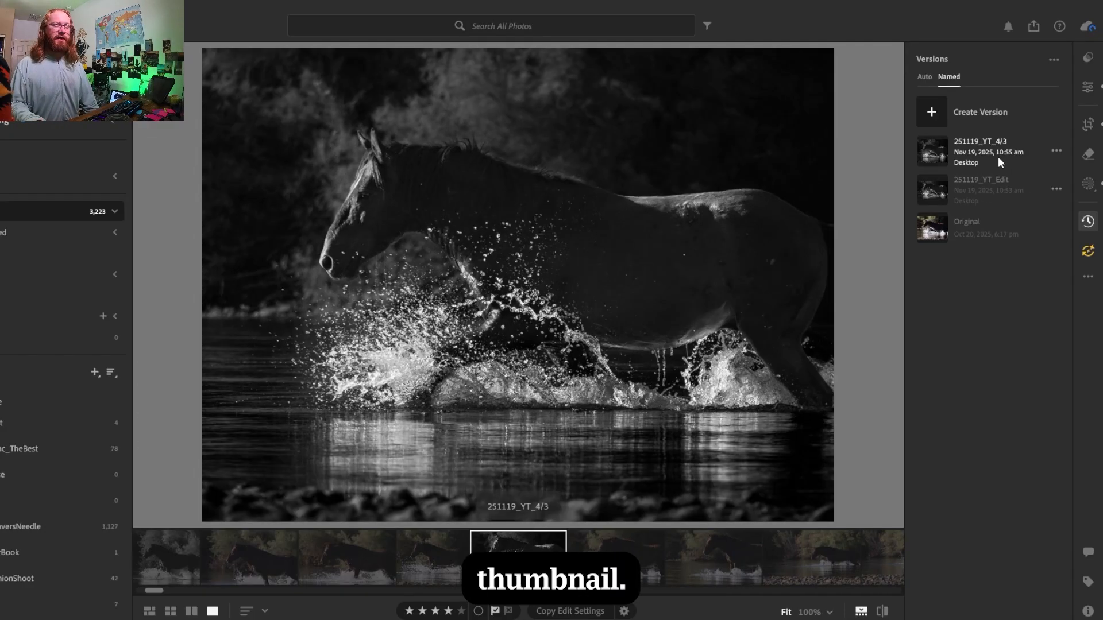